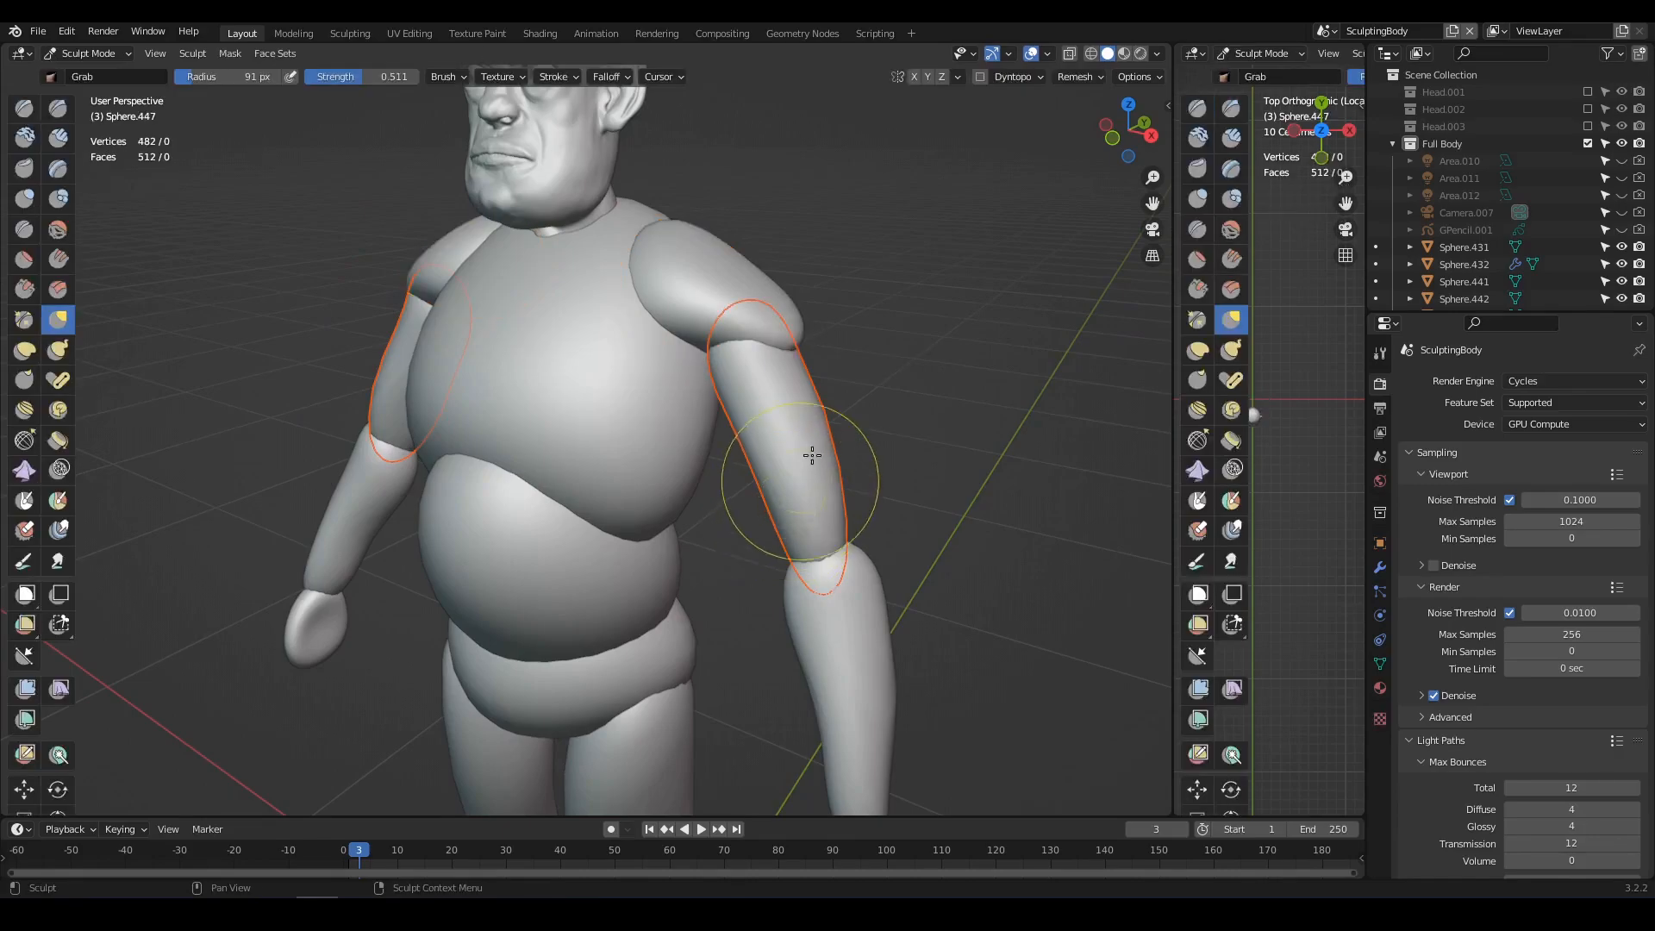
- Remesh the upper arm with a finer voxel size and lay 65 px Clay Strips strokes along its front
key(r)
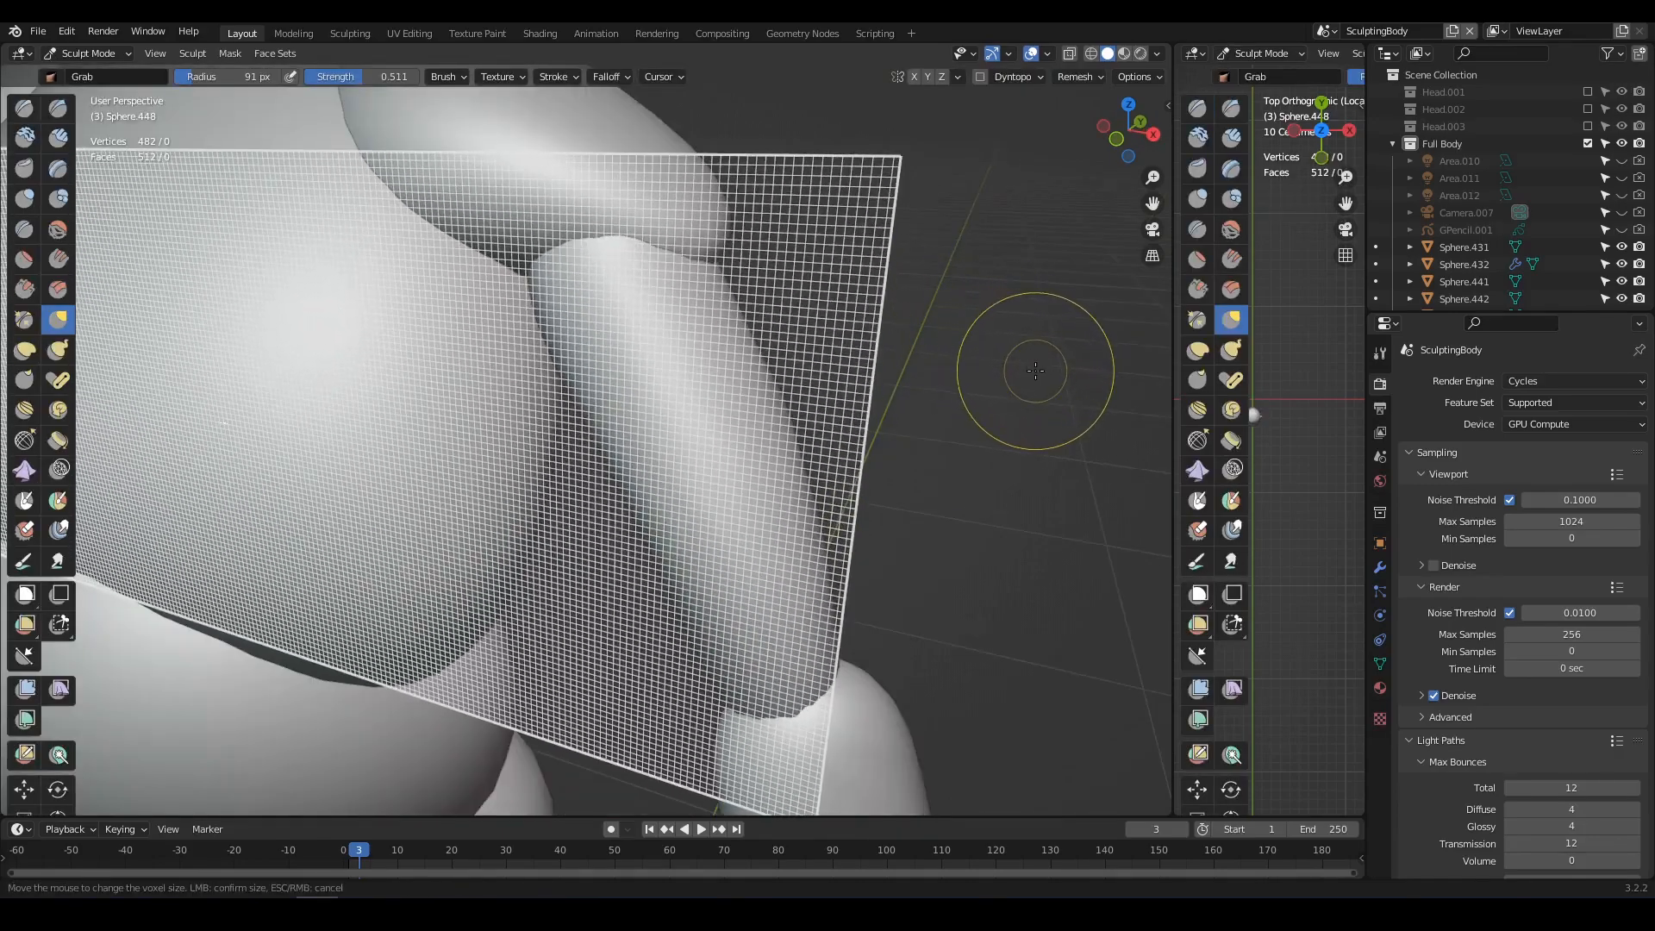
click(1000, 371)
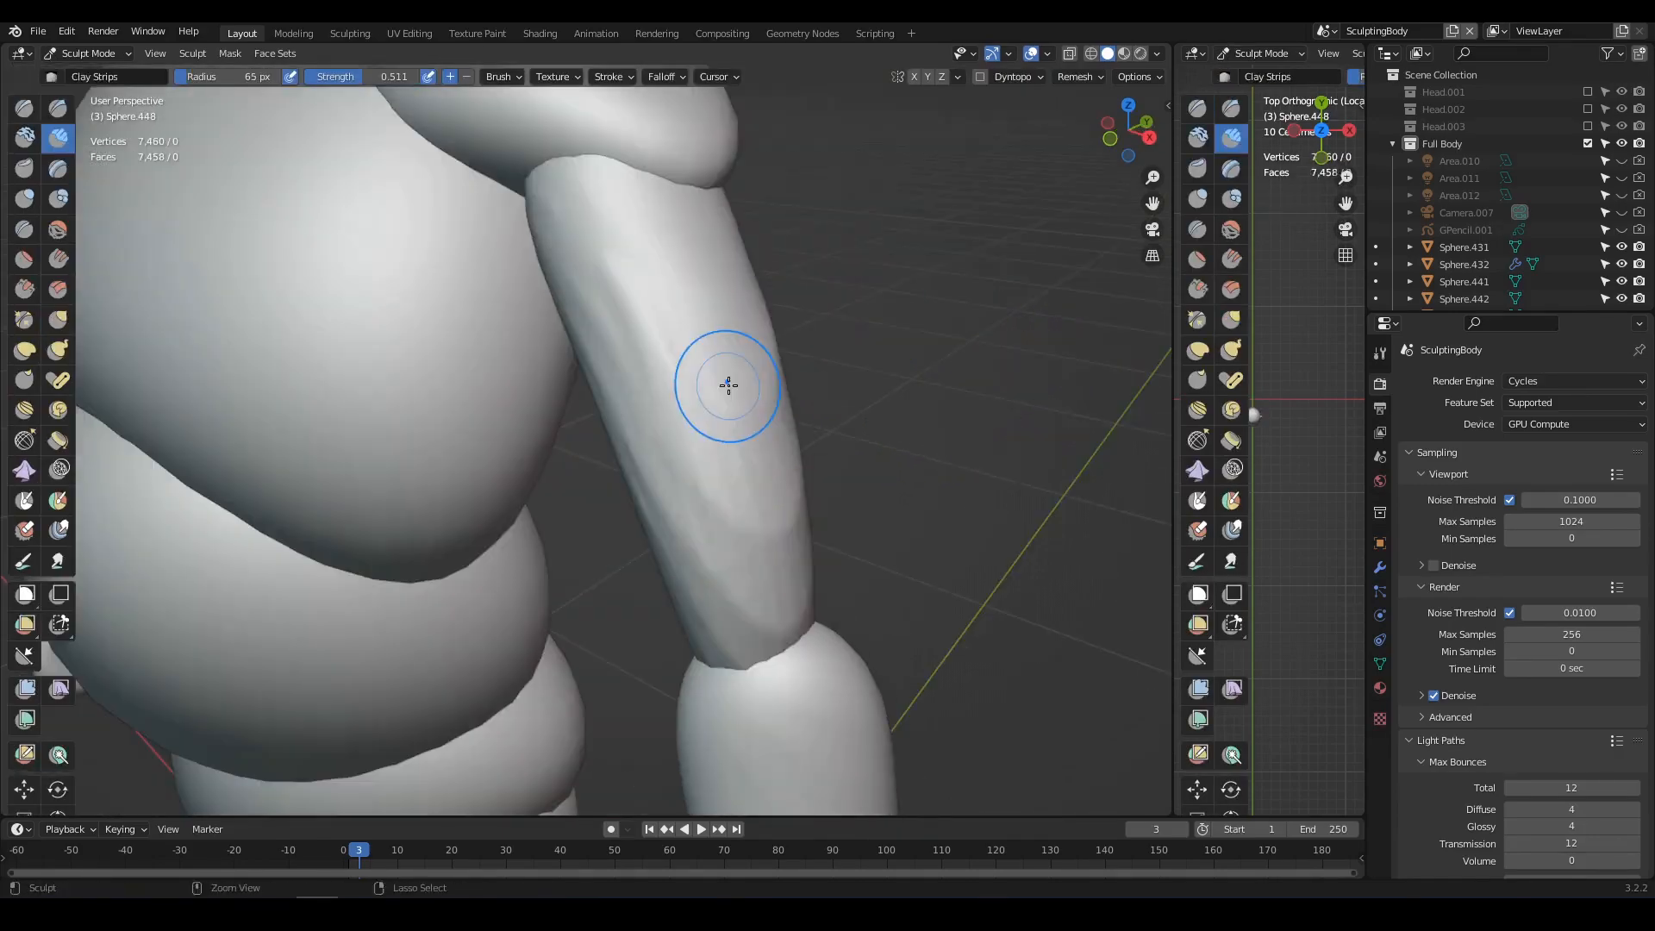
ctrl+middle_drag(715, 395, 683, 338)
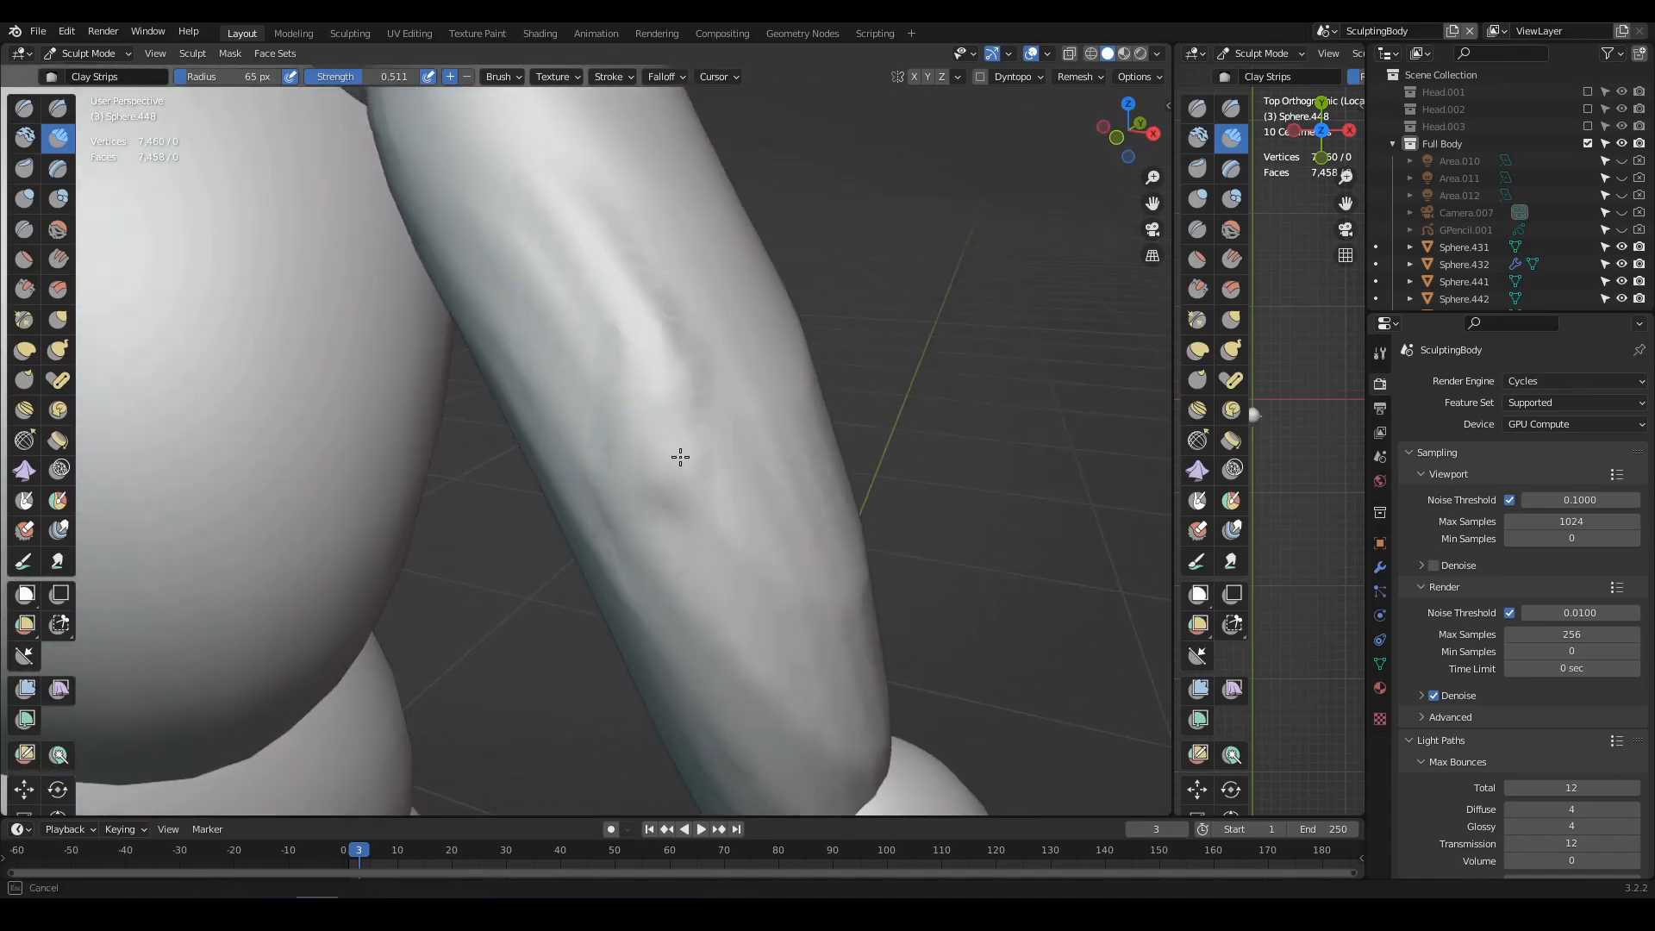
drag(681, 457, 706, 458)
- Enlarge the Clay Strips brush to 102 px and build up muscle volume around the front and outer side of the upper arm
mouse_move(706, 457)
middle_down()
mouse_move(595, 453)
mouse_move(573, 435)
mouse_move(678, 447)
mouse_move(678, 488)
mouse_move(696, 488)
mouse_move(721, 458)
mouse_move(591, 454)
mouse_move(657, 377)
mouse_move(761, 384)
mouse_move(787, 566)
mouse_move(771, 422)
mouse_move(758, 431)
mouse_move(738, 394)
mouse_move(767, 357)
middle_up()
key(f)
click(757, 464)
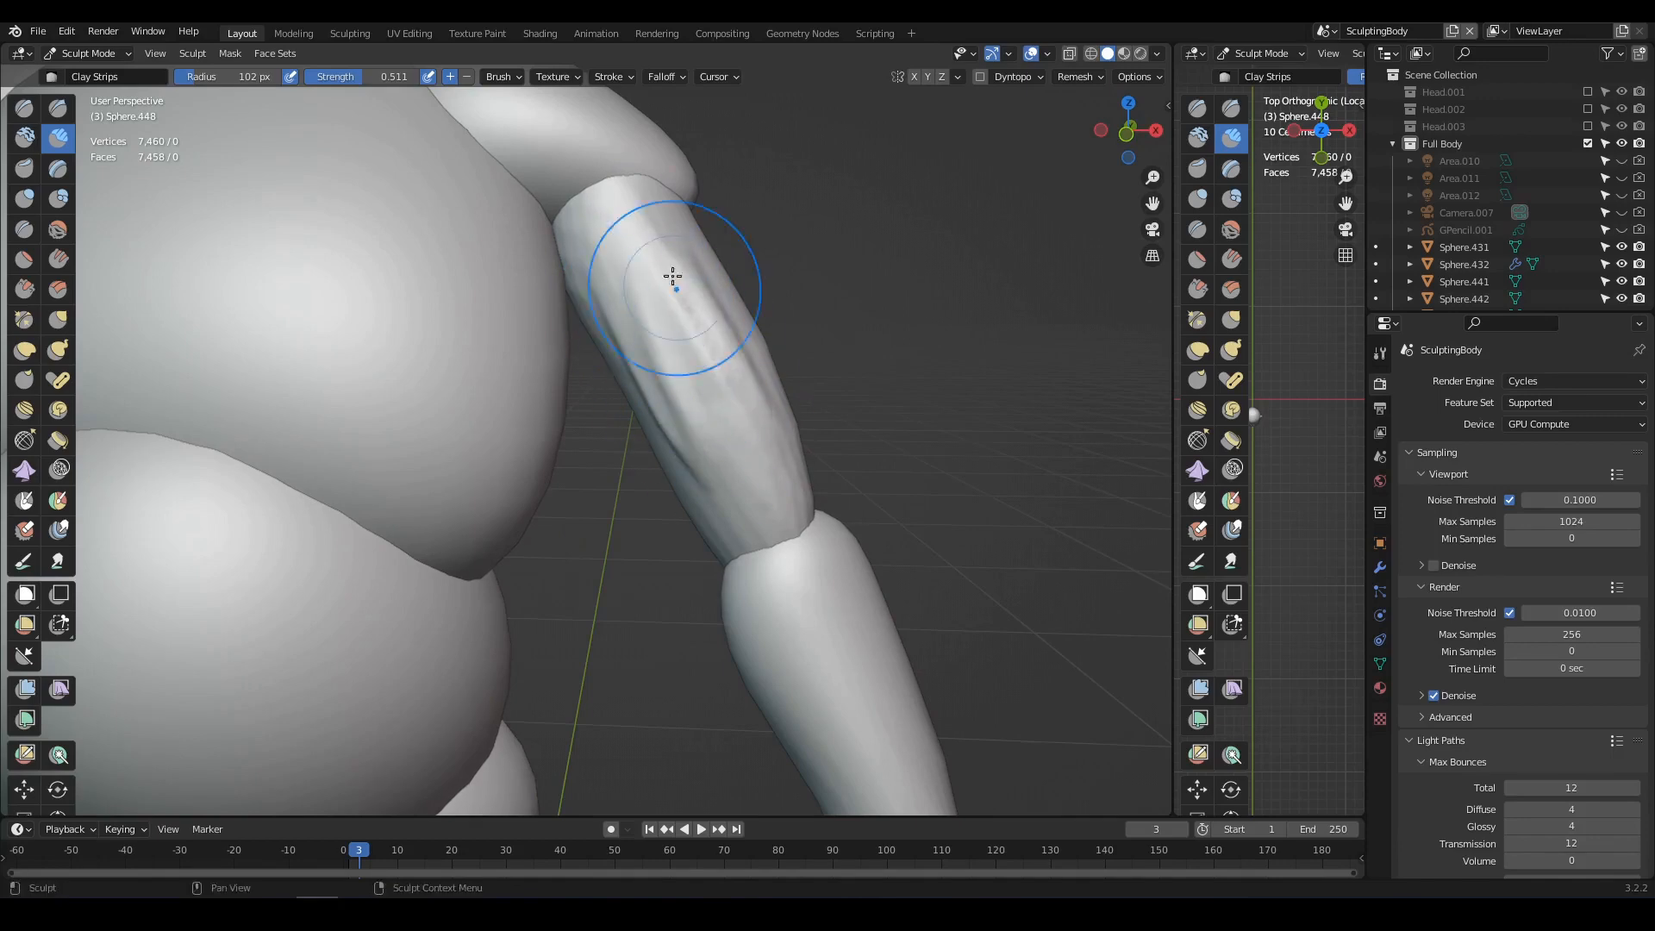
mouse_move(724, 460)
middle_down()
mouse_move(633, 446)
mouse_move(699, 402)
mouse_move(687, 334)
middle_up()
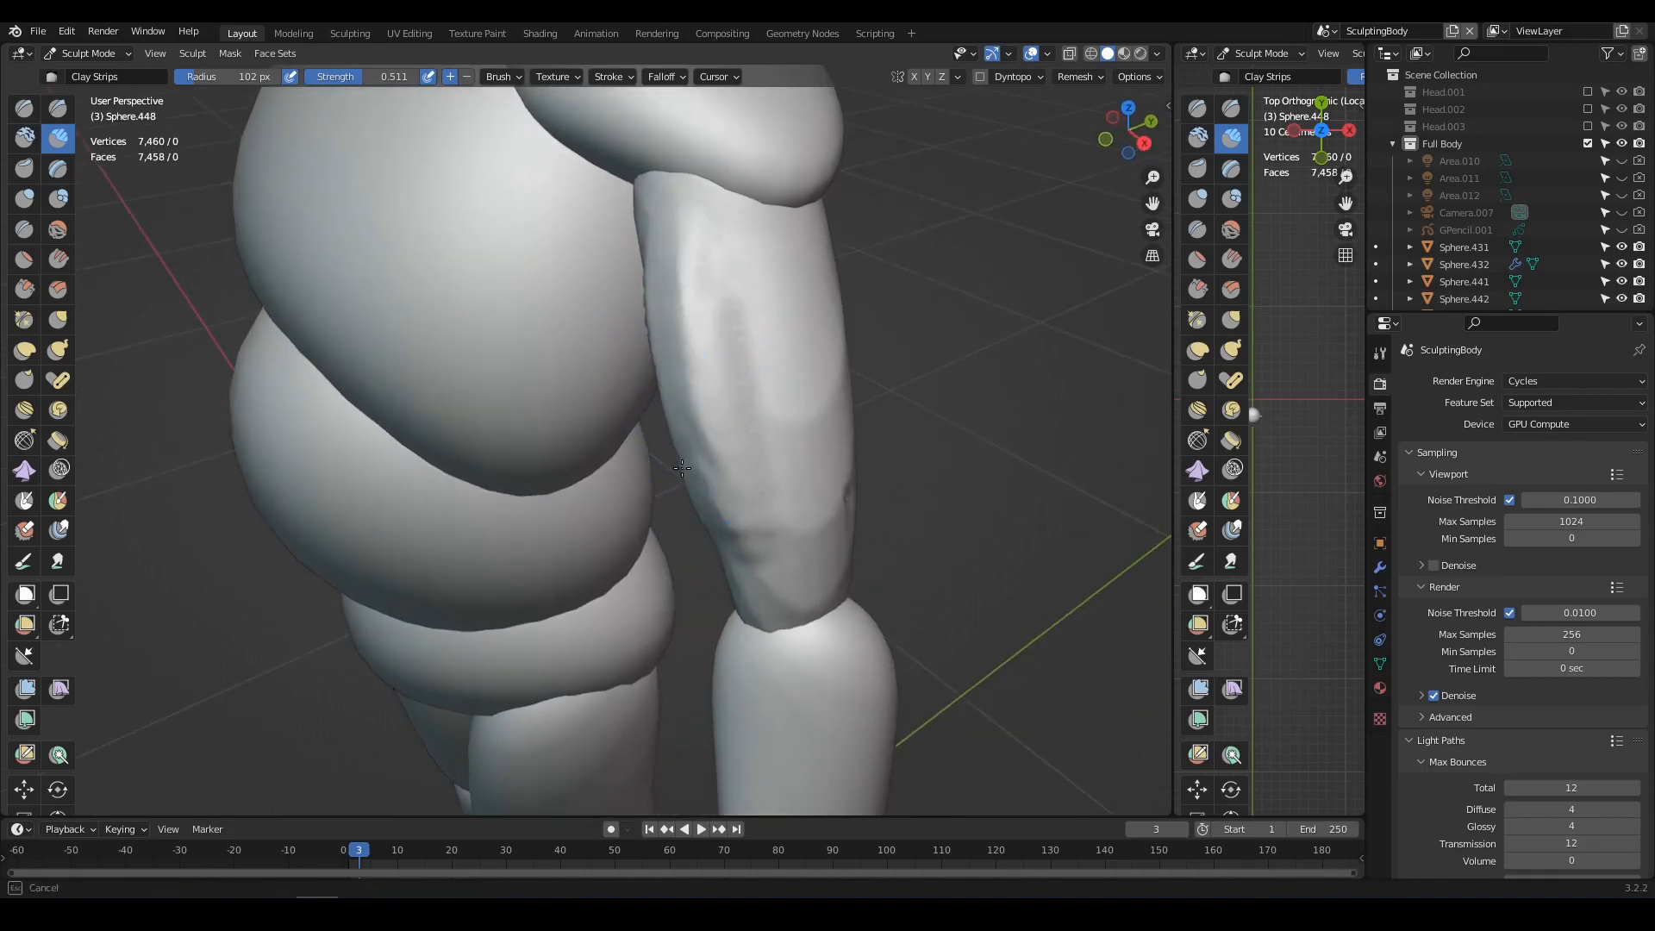
- Build up the triceps mass along the back of the upper arm with Clay Strips strokes down toward the elbow
mouse_move(656, 280)
middle_down()
mouse_move(595, 402)
mouse_move(591, 388)
mouse_move(514, 385)
mouse_move(605, 315)
mouse_move(565, 455)
middle_up()
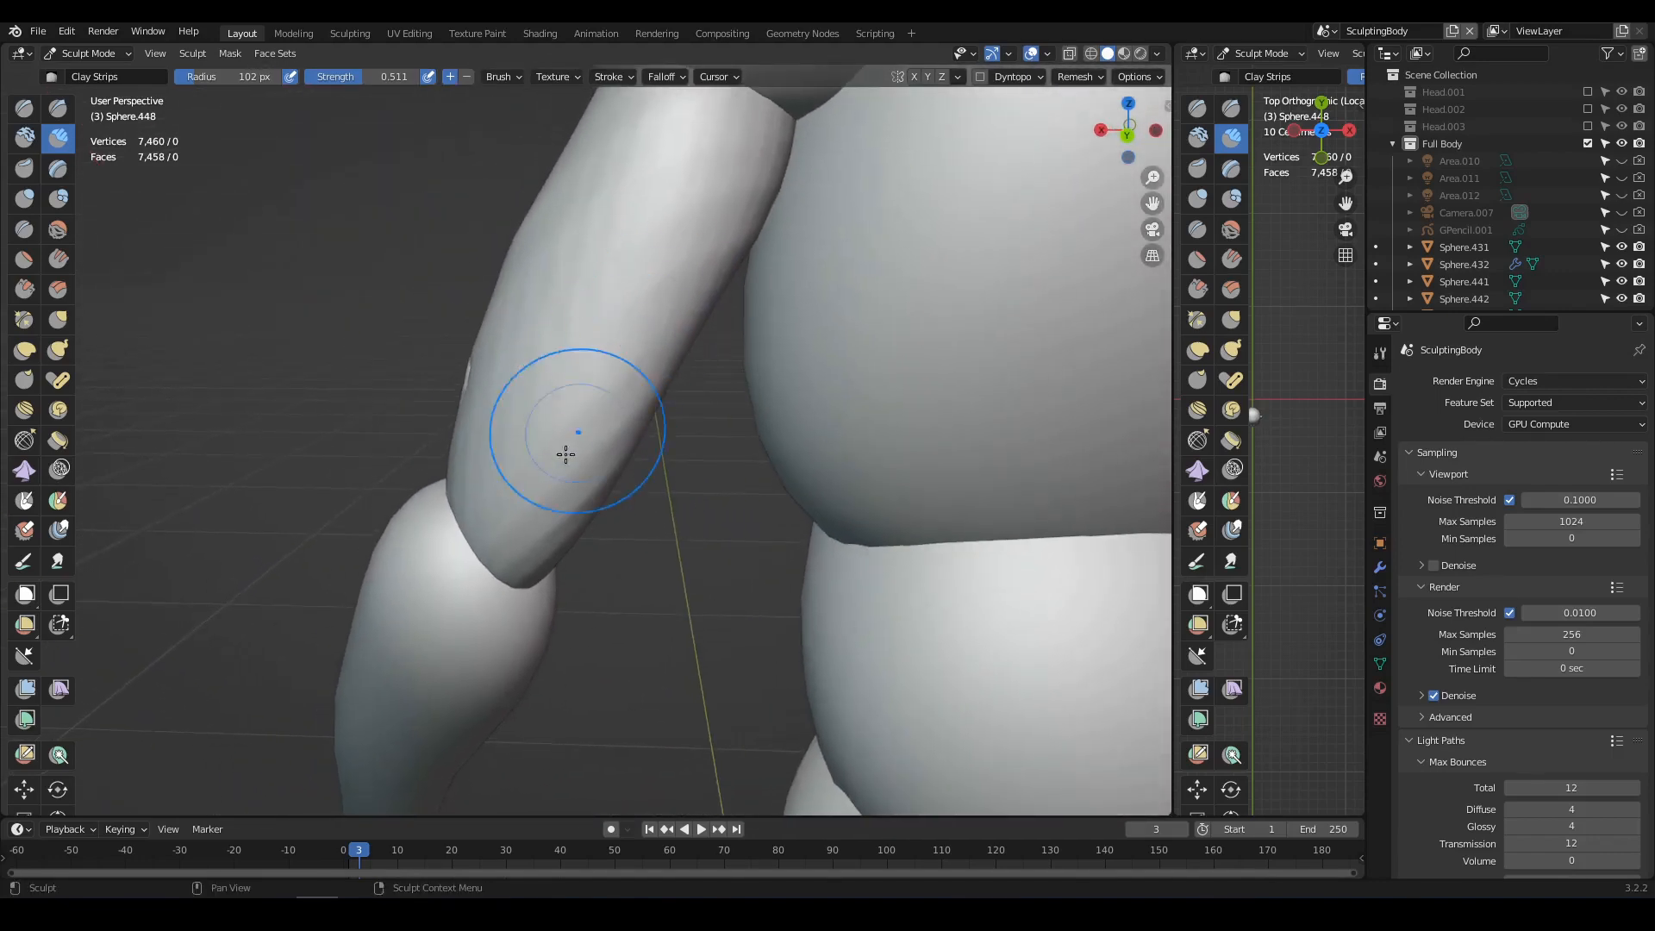
mouse_move(564, 411)
mouse_down()
mouse_move(561, 323)
mouse_move(641, 150)
mouse_up()
mouse_move(549, 323)
mouse_down()
mouse_move(591, 245)
mouse_move(653, 207)
mouse_move(664, 169)
mouse_up()
drag(662, 177, 640, 289)
middle_drag(639, 293, 583, 301)
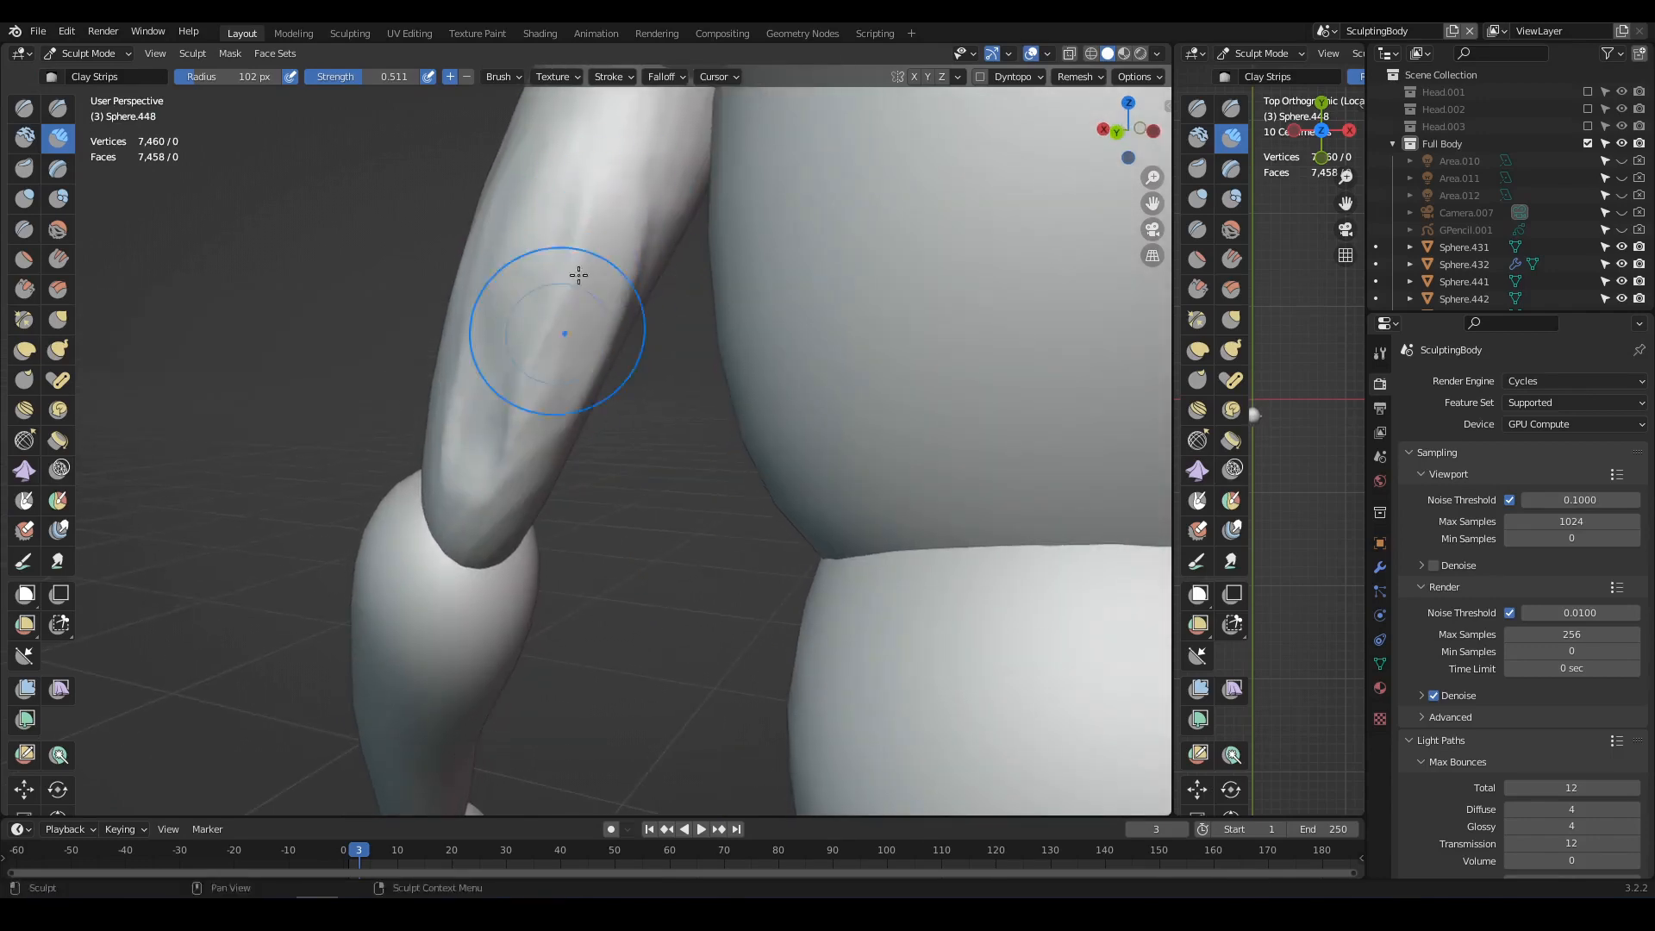
scroll(555, 358, up, 4)
drag(545, 496, 492, 503)
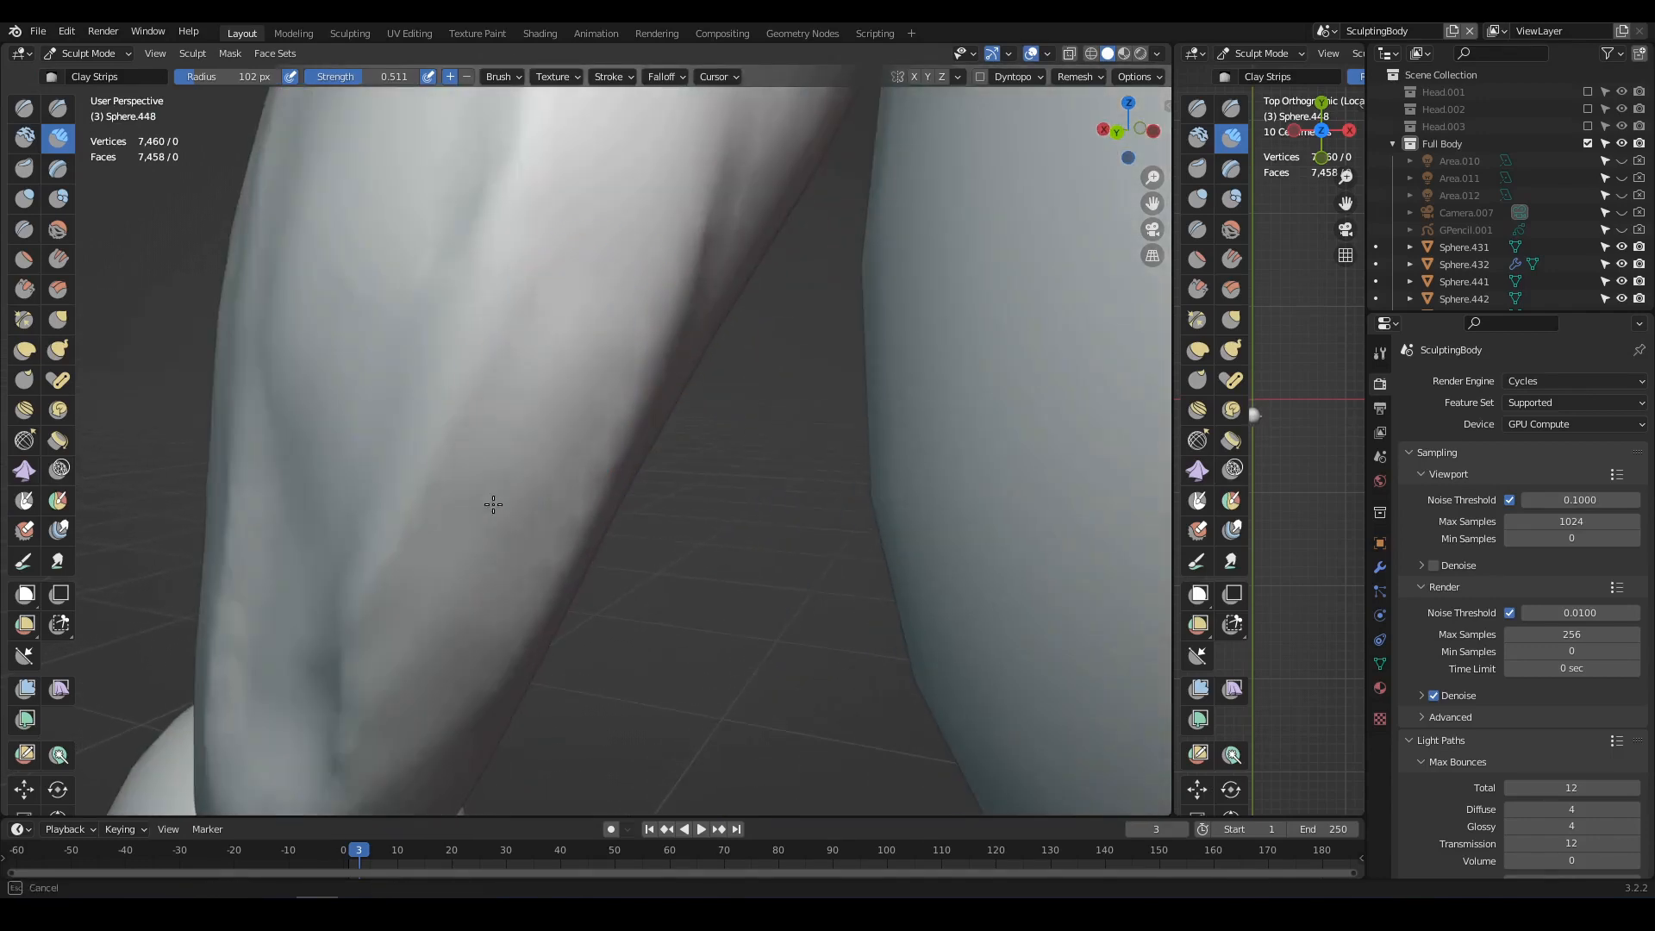
ctrl+middle_drag(492, 503, 507, 562)
drag(544, 526, 507, 538)
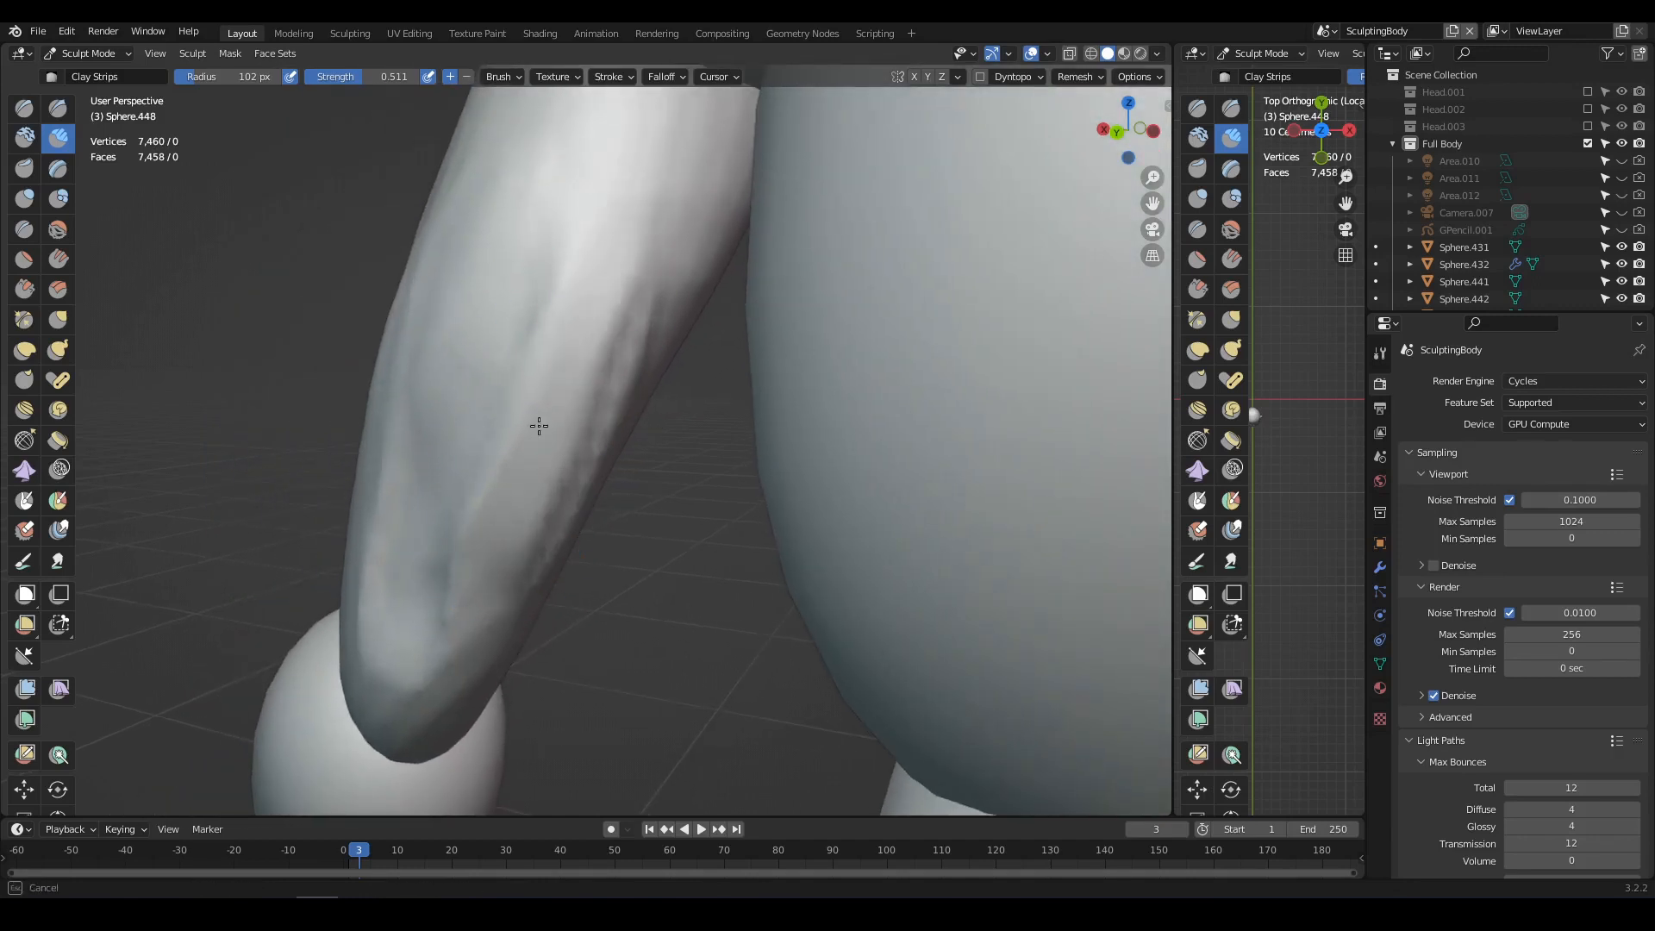
- Refine the triceps forms on the back of the upper arm with more Clay Strips strokes between shoulder and elbow
middle_drag(539, 426, 611, 411)
drag(567, 346, 518, 623)
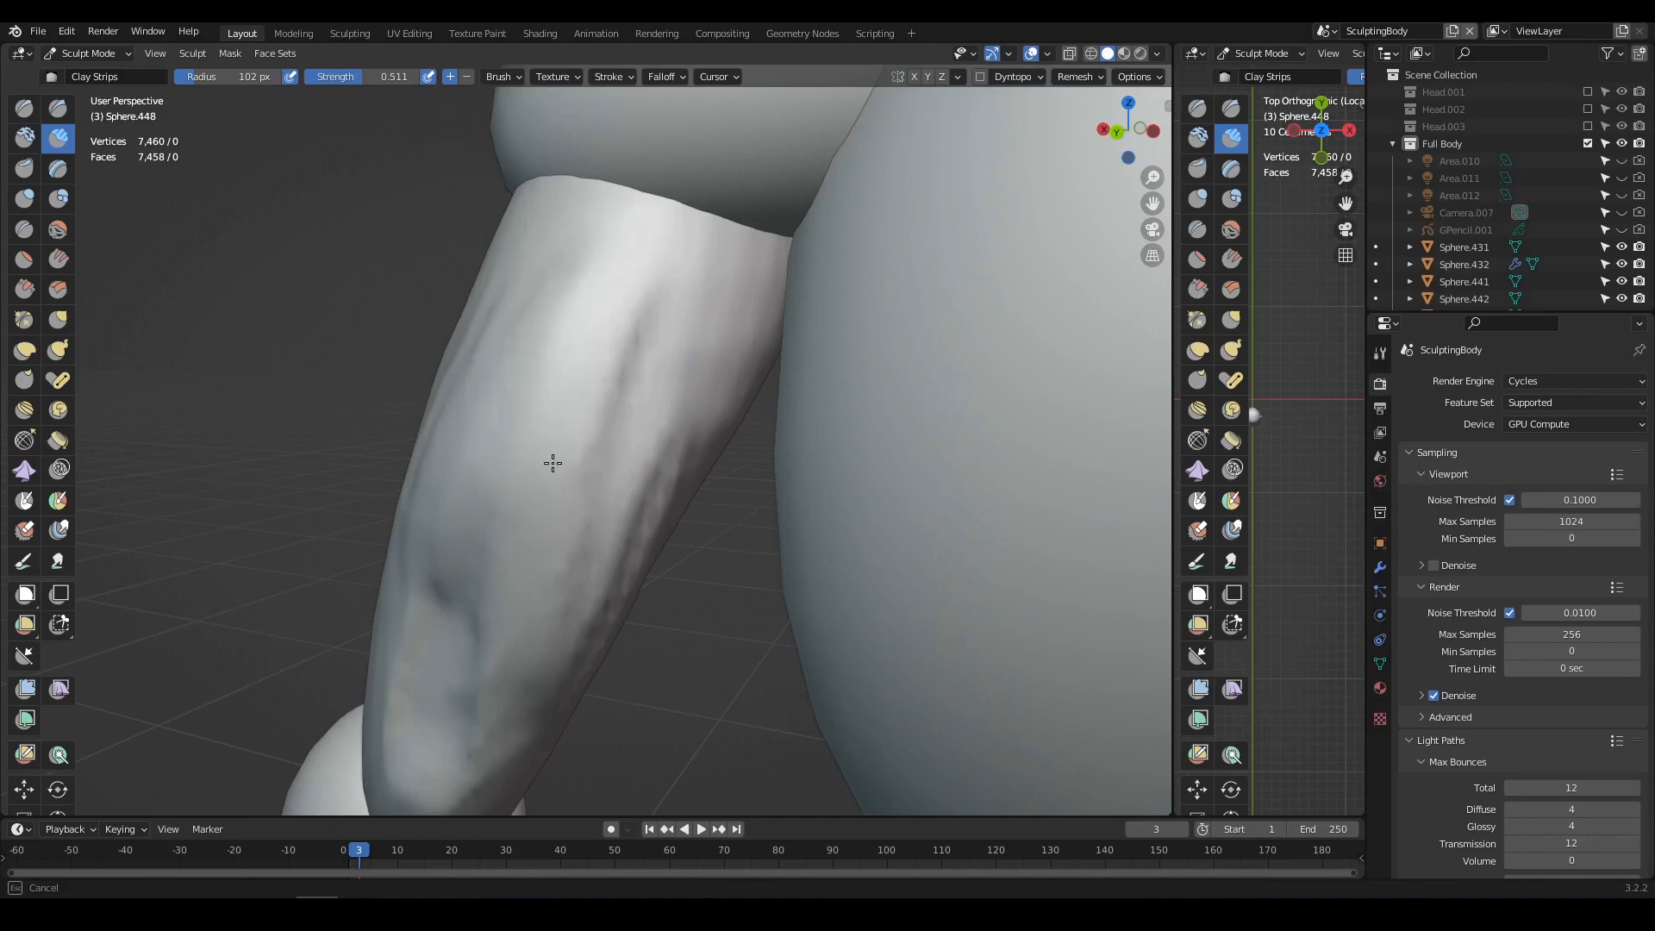
drag(553, 463, 598, 536)
mouse_move(597, 444)
shift+middle_down()
mouse_move(599, 402)
mouse_move(642, 388)
mouse_move(719, 392)
mouse_move(664, 422)
mouse_move(731, 457)
mouse_move(720, 435)
shift+middle_up()
drag(694, 424, 659, 444)
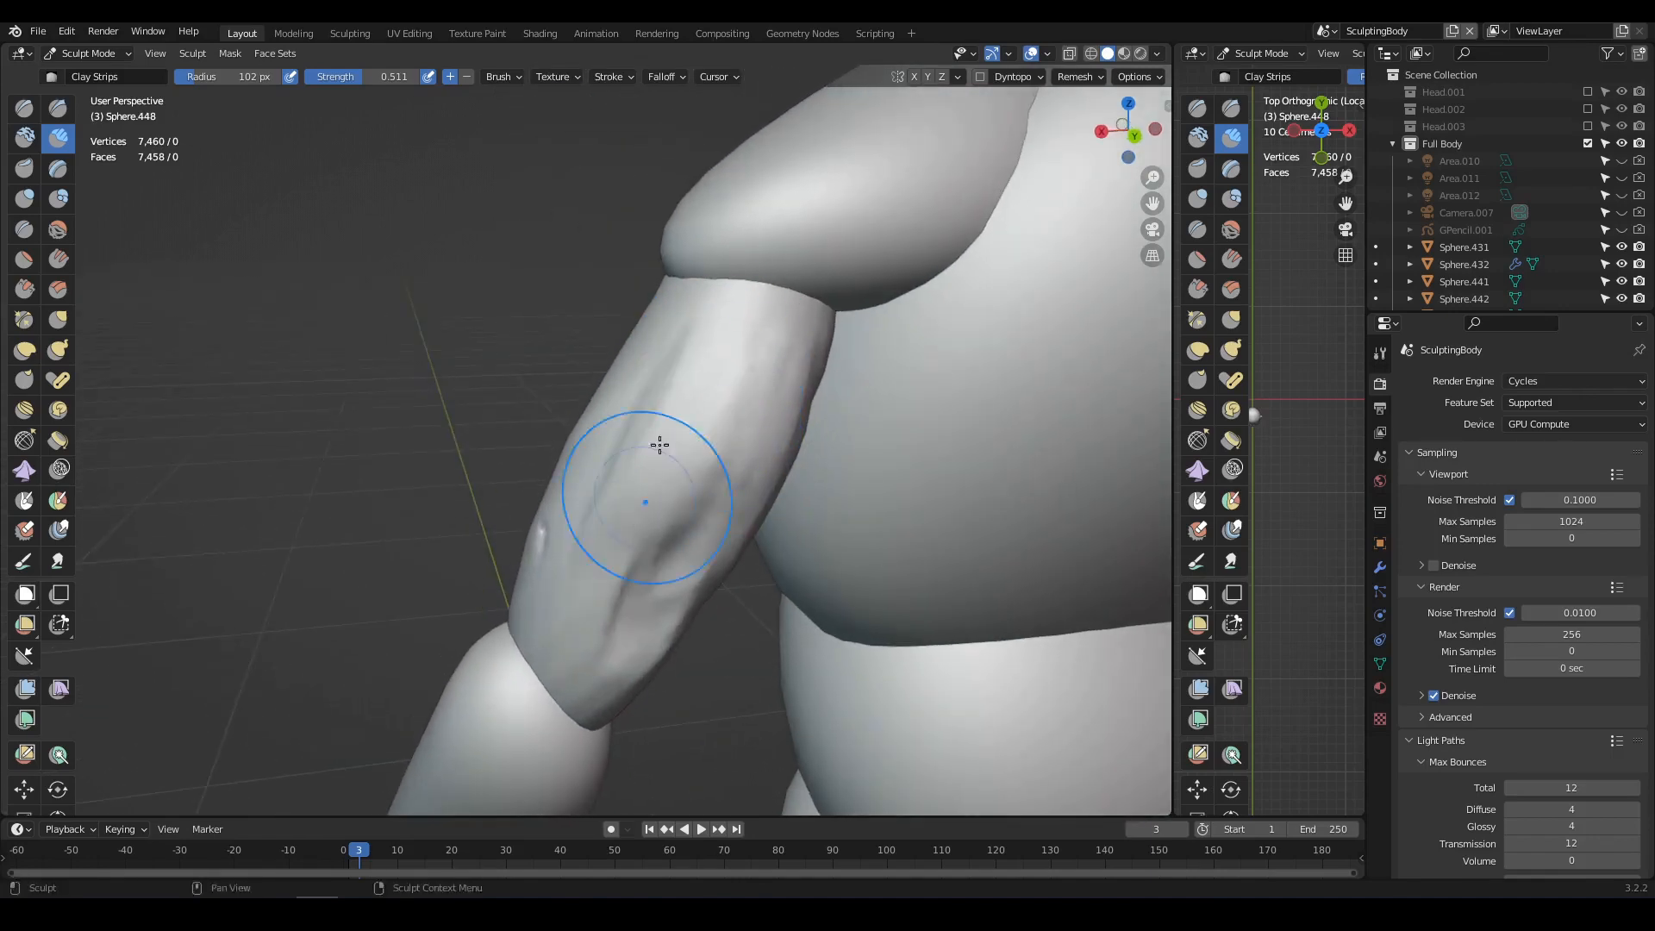
drag(597, 575, 613, 594)
mouse_move(669, 540)
ctrl+middle_down()
mouse_move(669, 510)
mouse_move(609, 458)
mouse_move(652, 507)
ctrl+middle_up()
drag(653, 507, 561, 583)
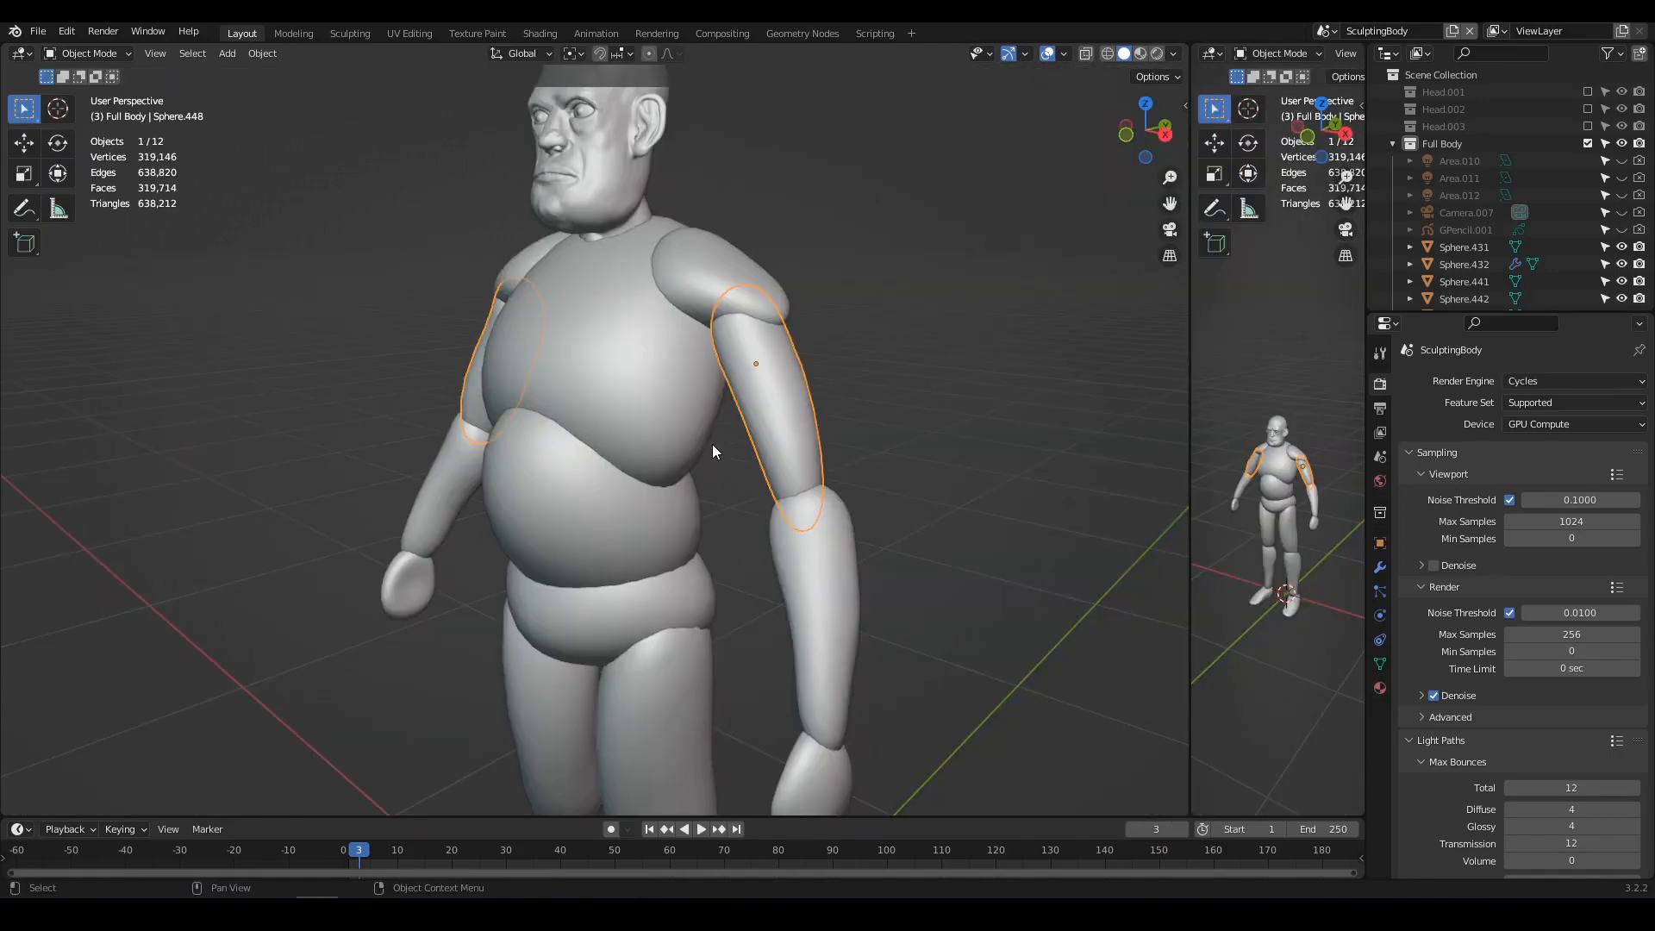
- Isolate the upper arm in local view and add a UV sphere as the base for a muscle shape
key(KP_Divide)
key(shift+a)
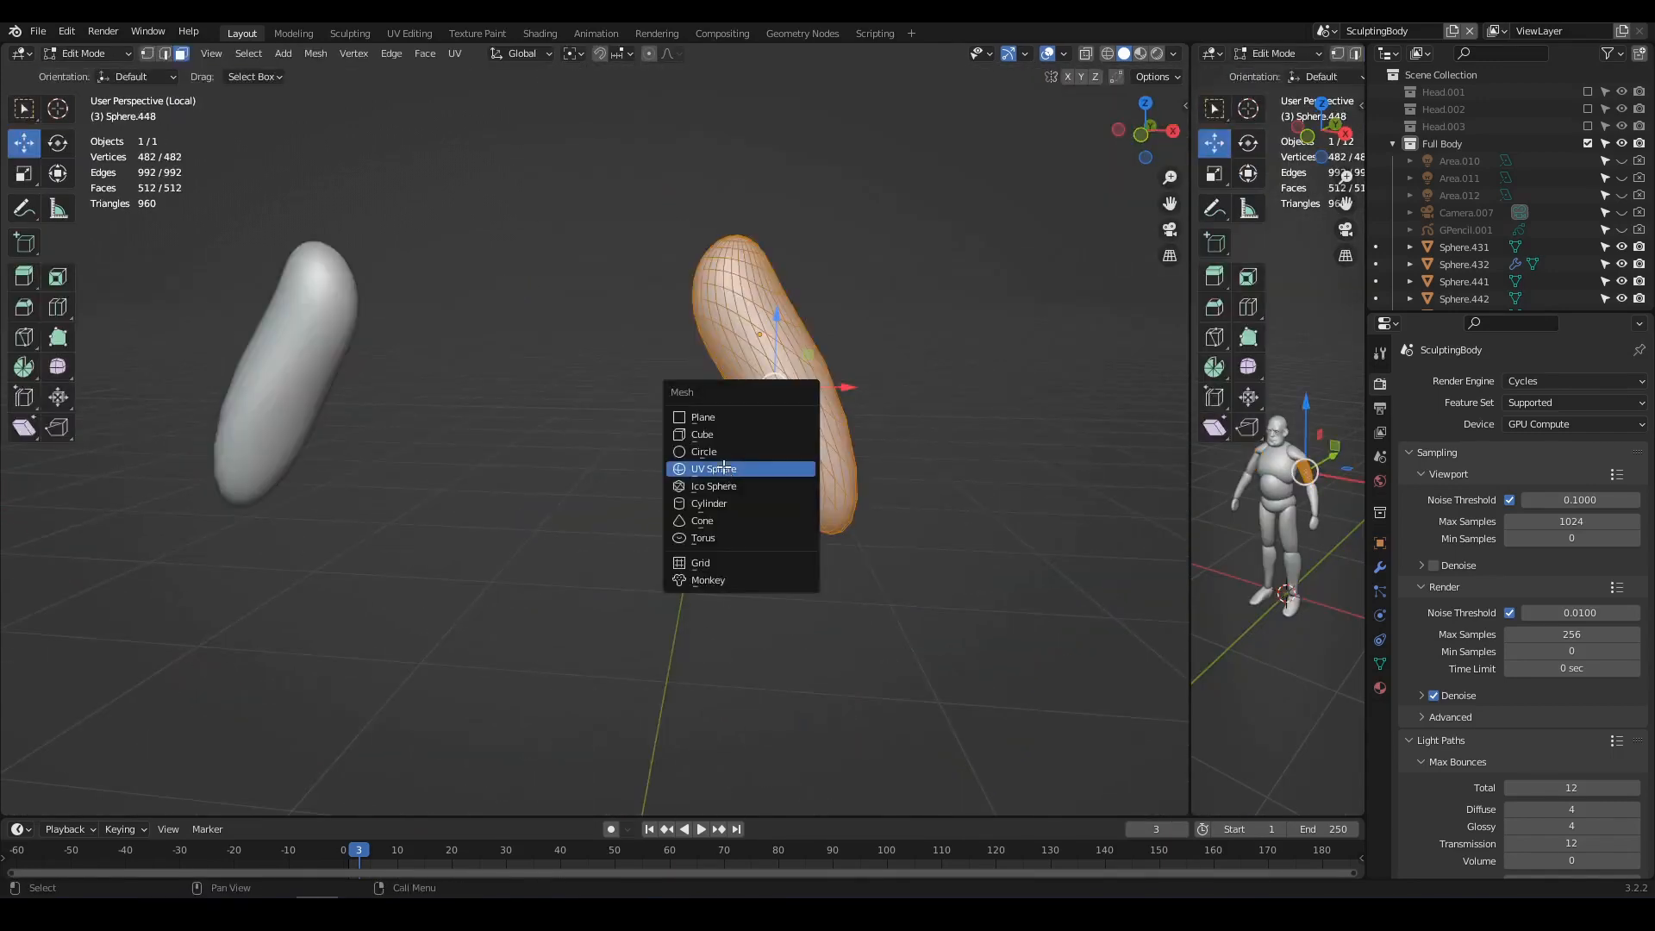
click(724, 466)
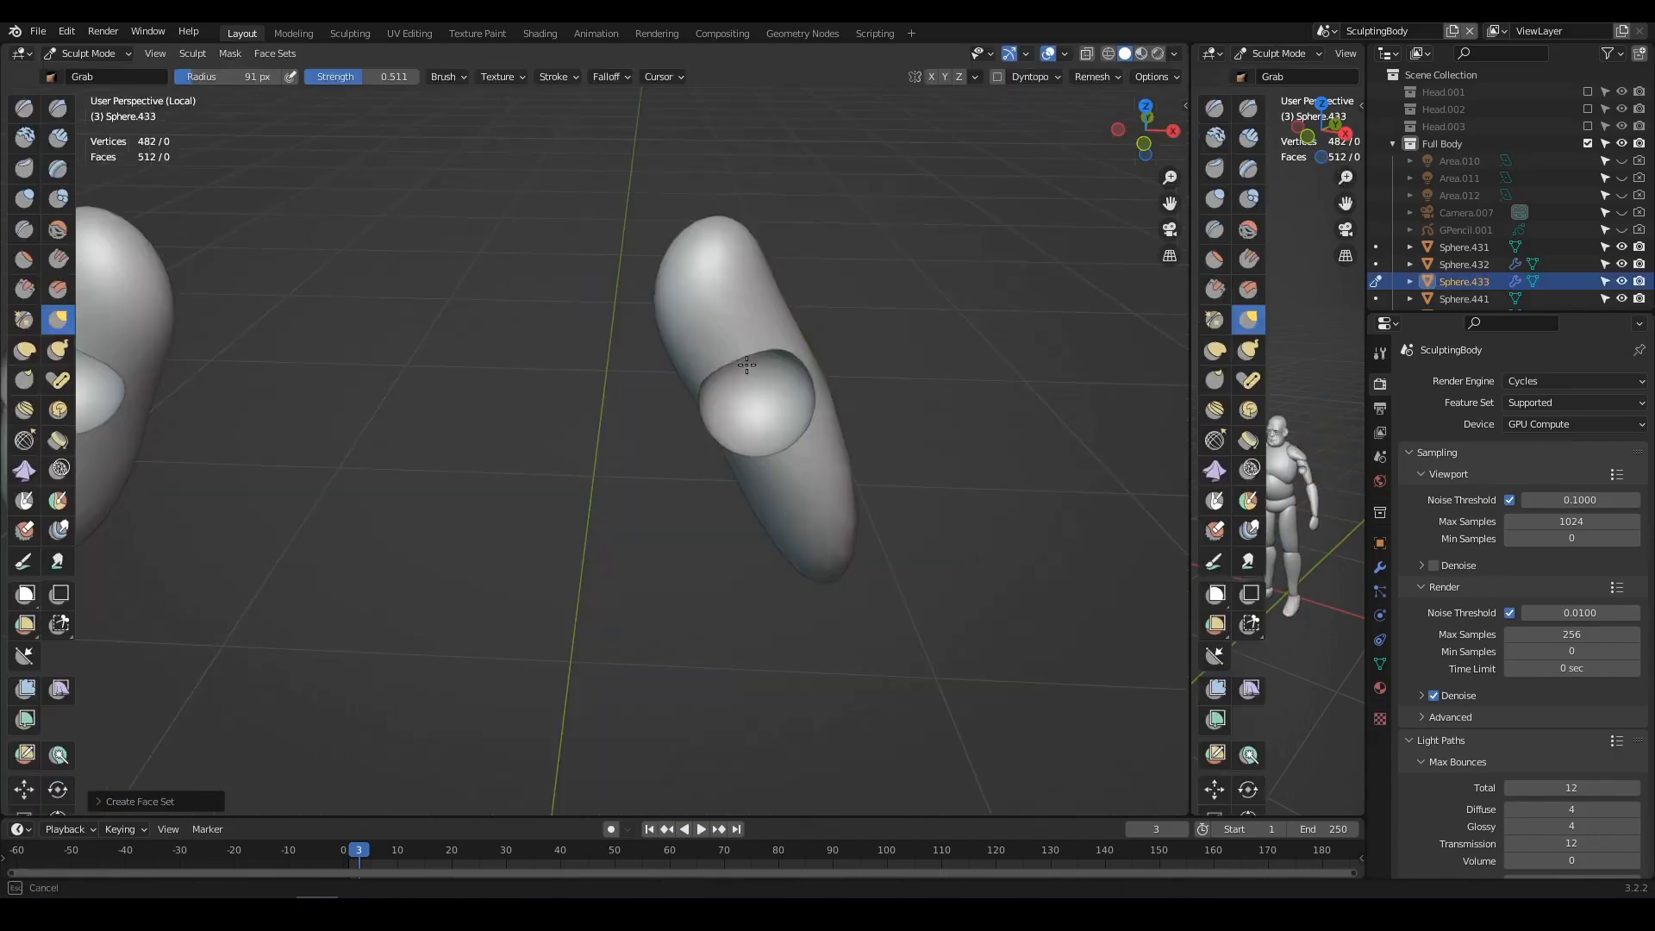
- Stretch the new sphere along the front of the upper arm into an elongated biceps shape with the Grab brush
drag(746, 364, 715, 309)
middle_drag(767, 336, 626, 384)
drag(611, 346, 622, 428)
drag(575, 314, 605, 314)
middle_drag(607, 315, 733, 344)
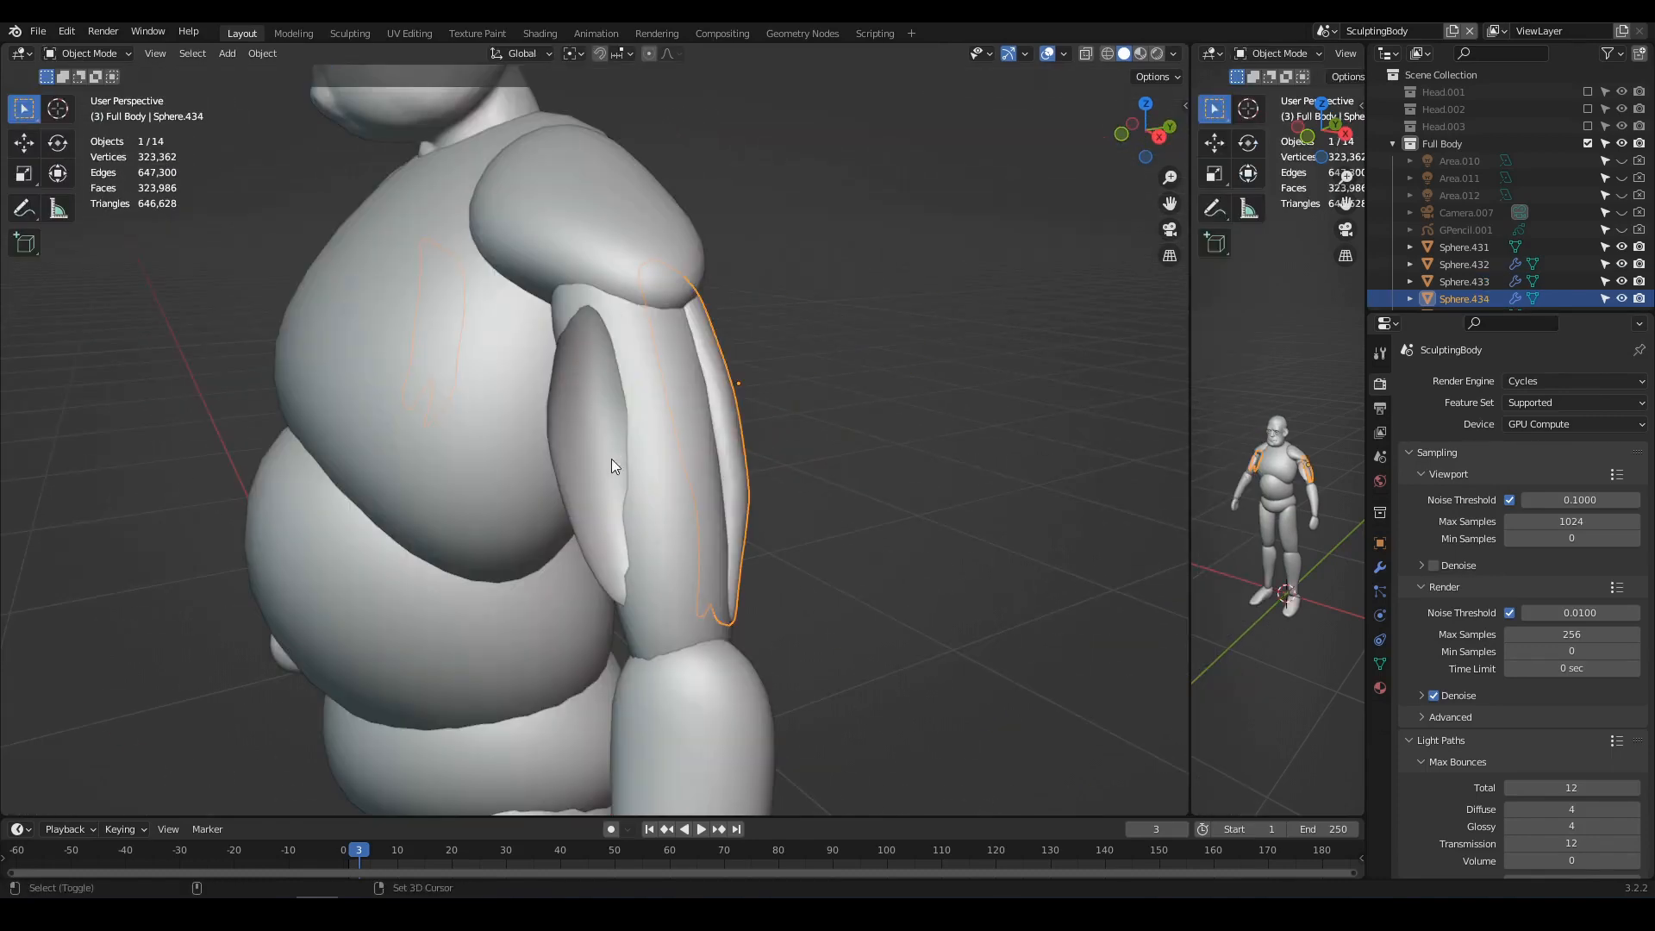
- Join the separate biceps and triceps shapes with the upper arm mesh
shift+click(608, 452)
middle_drag(681, 499, 715, 479)
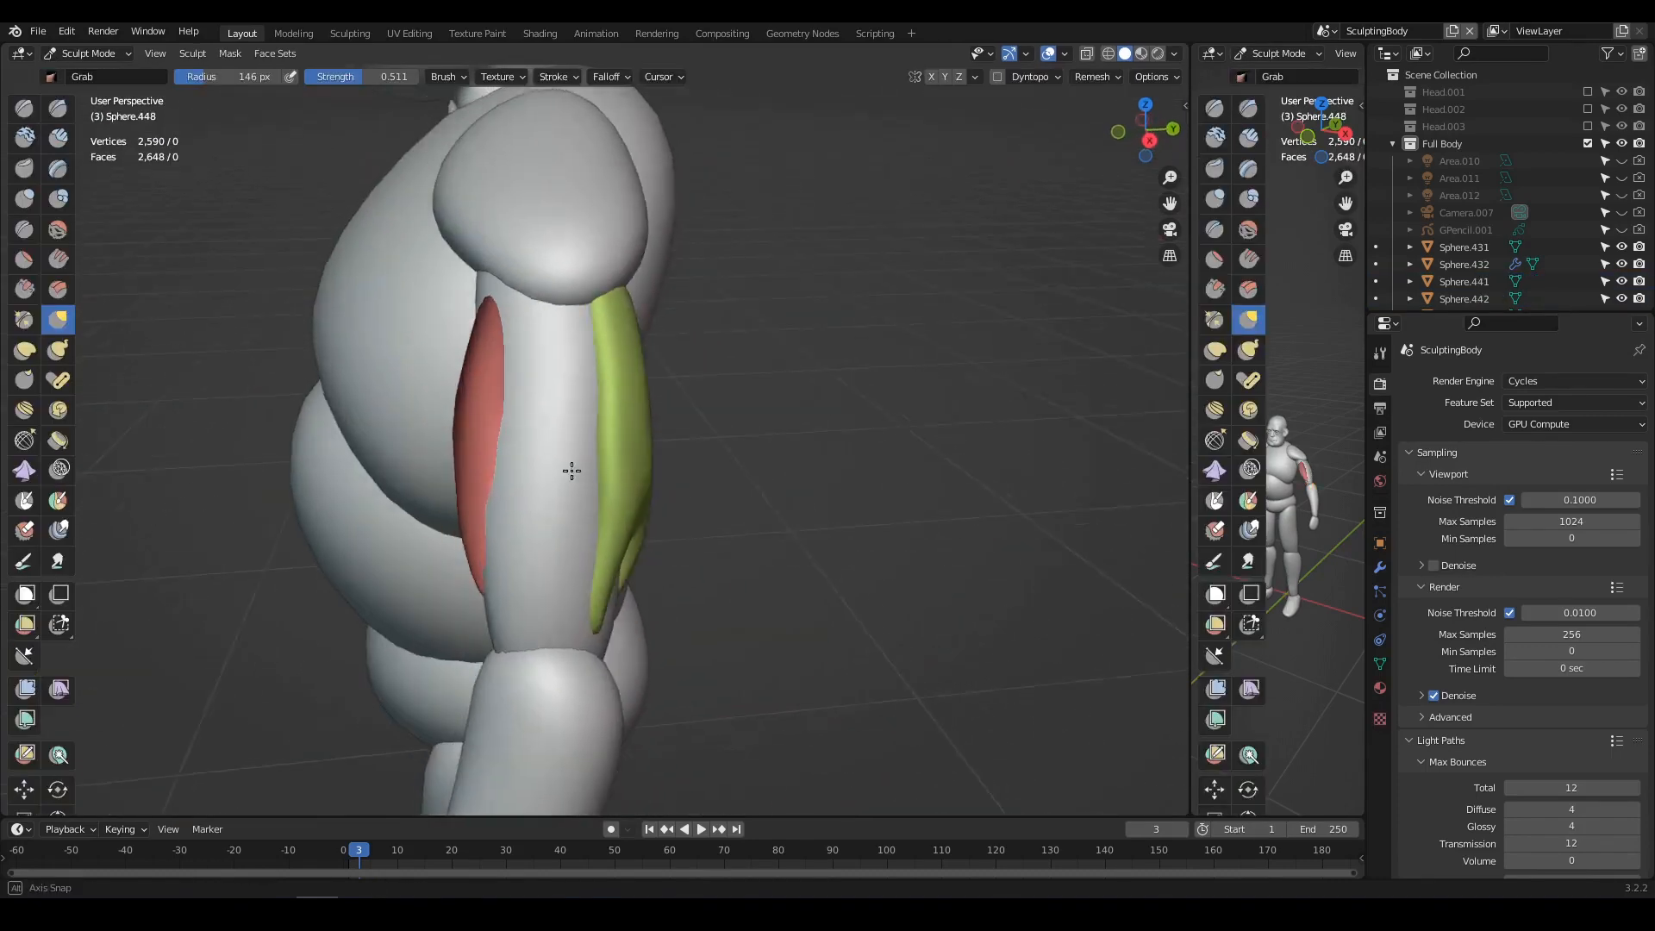
middle_drag(573, 470, 739, 448)
- Remesh the joined upper arm at a finer voxel size and blend the biceps edge into it with an 86 px Clay Strips brush
key(r)
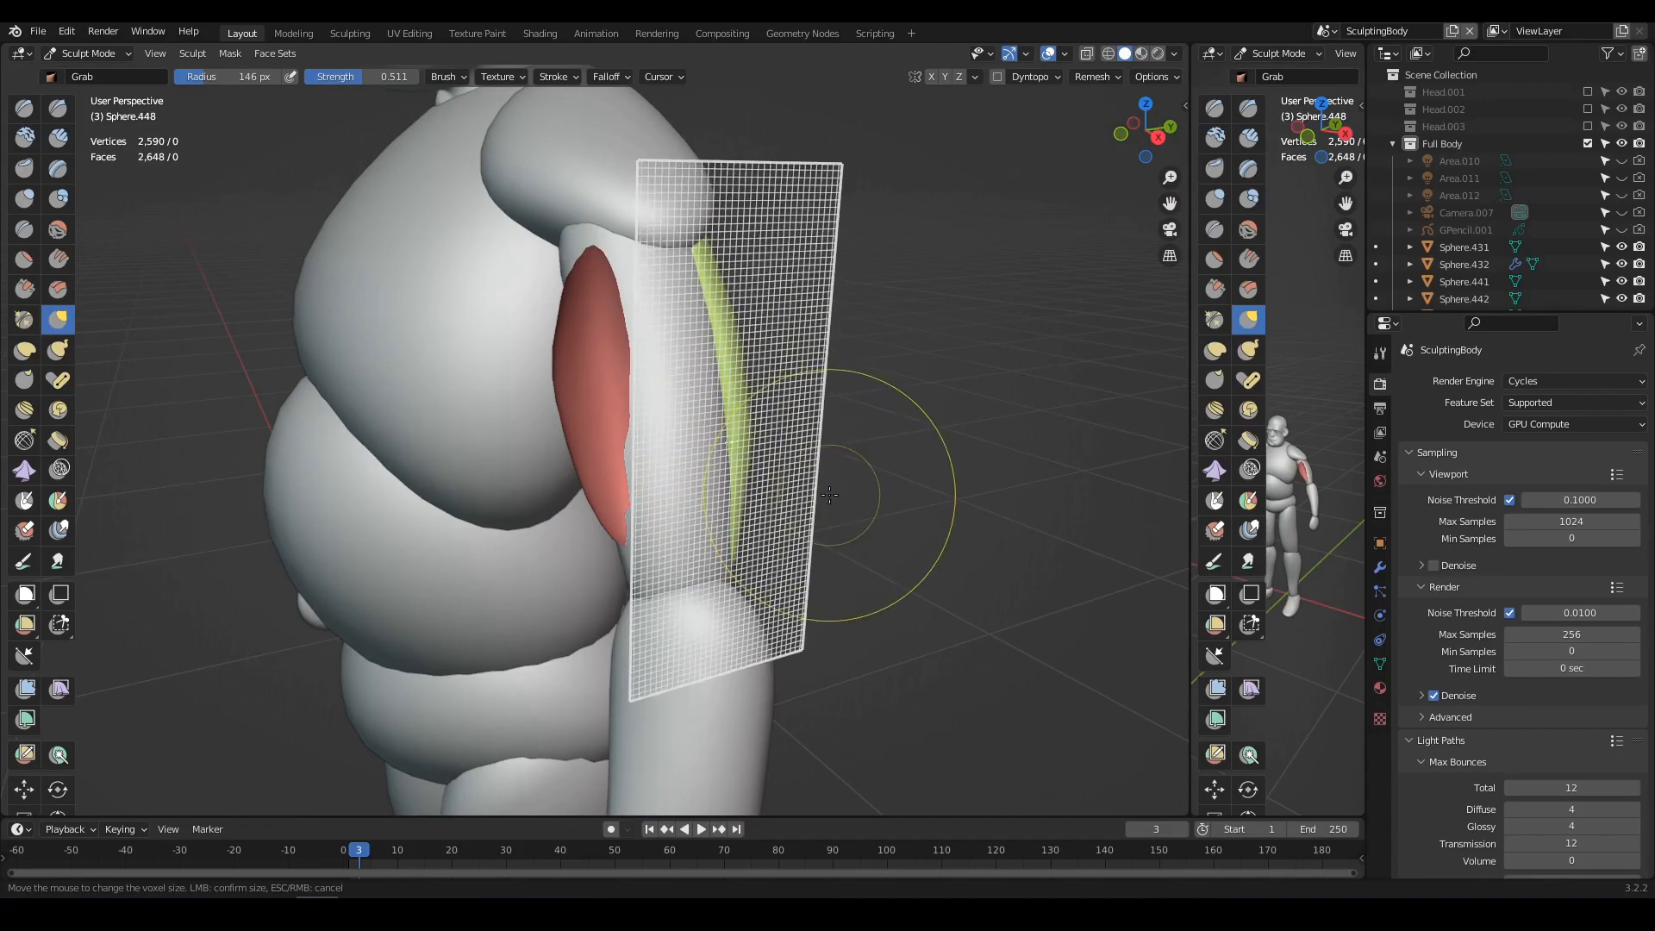
key(Escape)
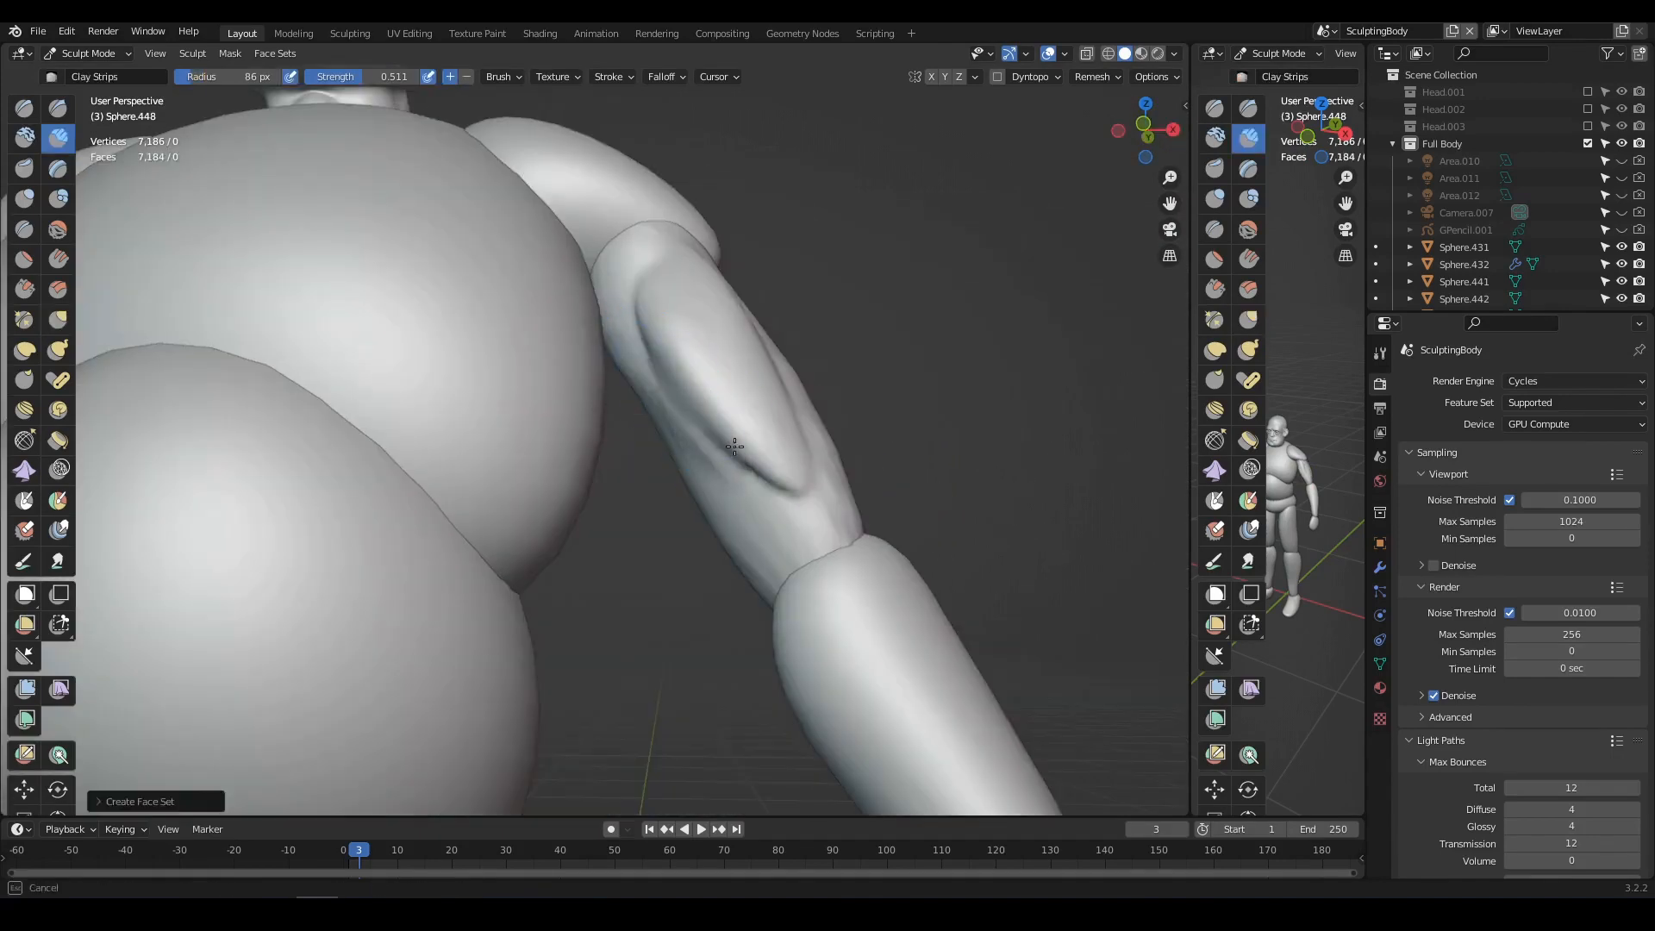
drag(734, 445, 679, 402)
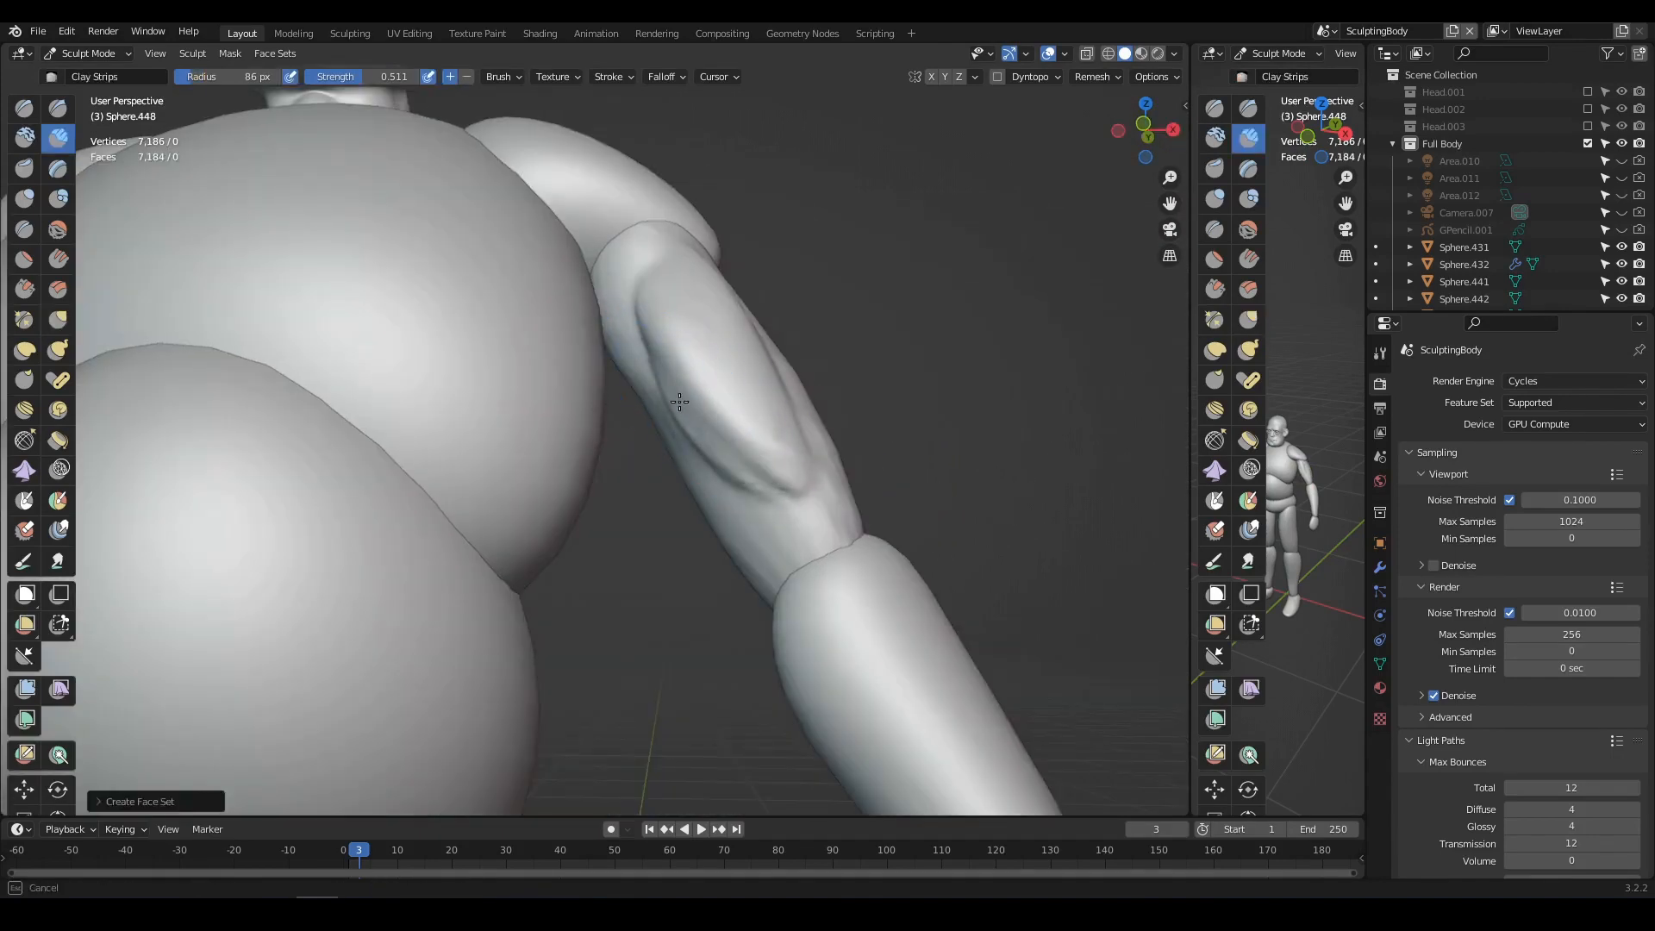
drag(628, 300, 670, 391)
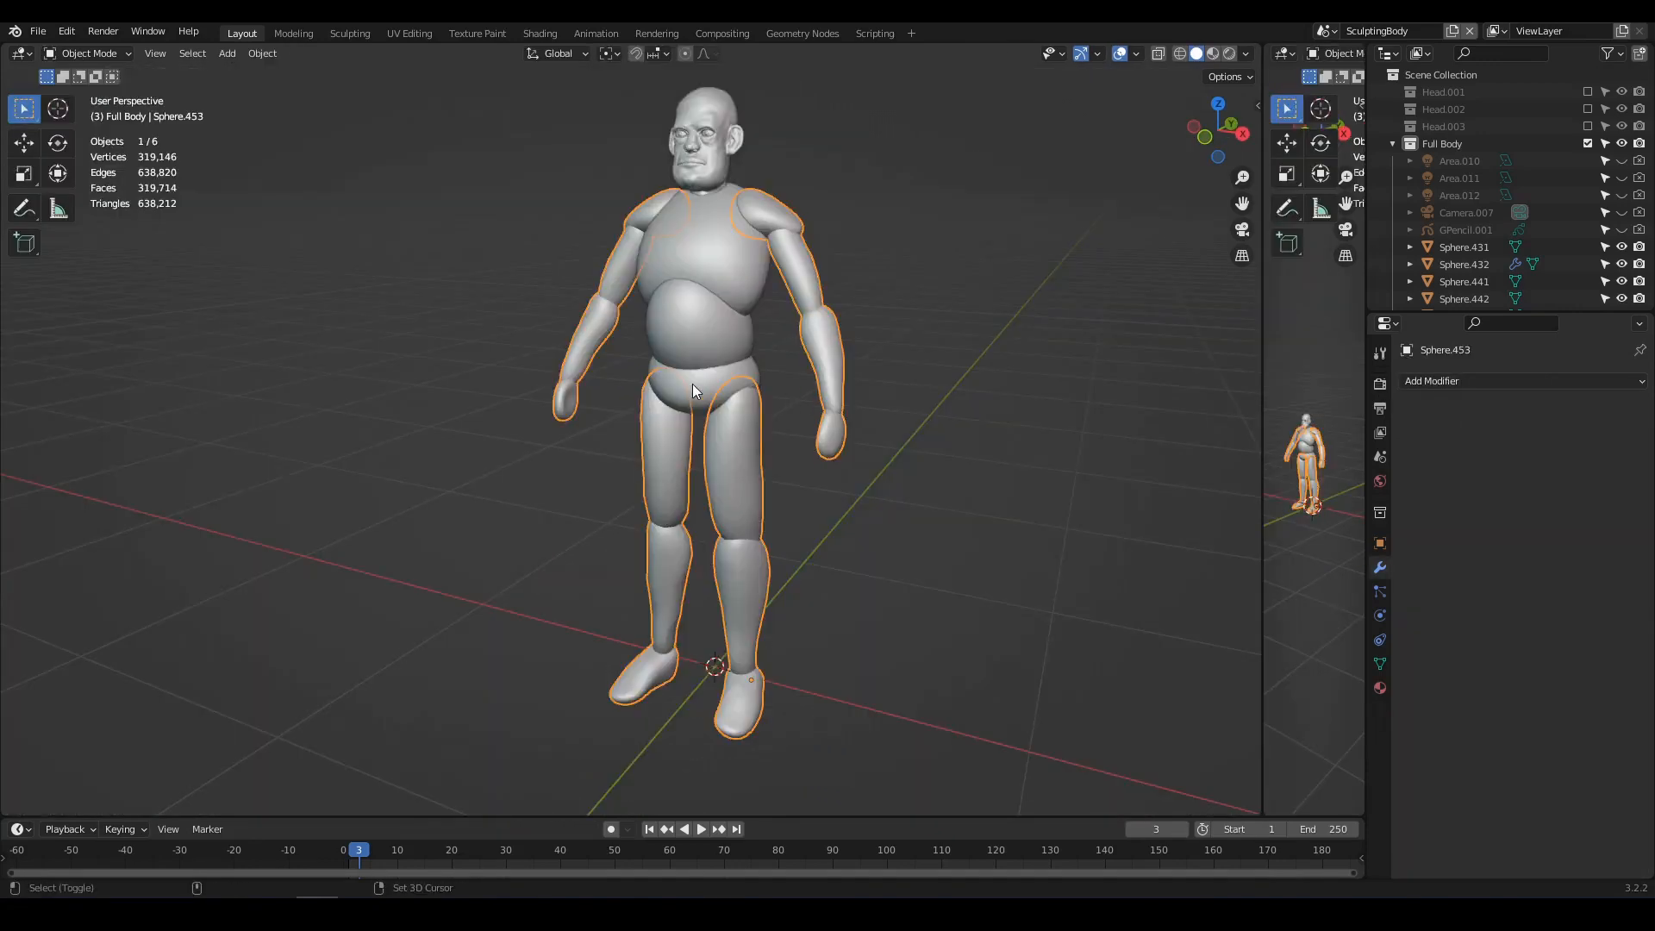
- Join the pelvis, belly and chest with the limbs into a single body mesh
shift+click(693, 389)
shift+click(705, 334)
shift+click(702, 265)
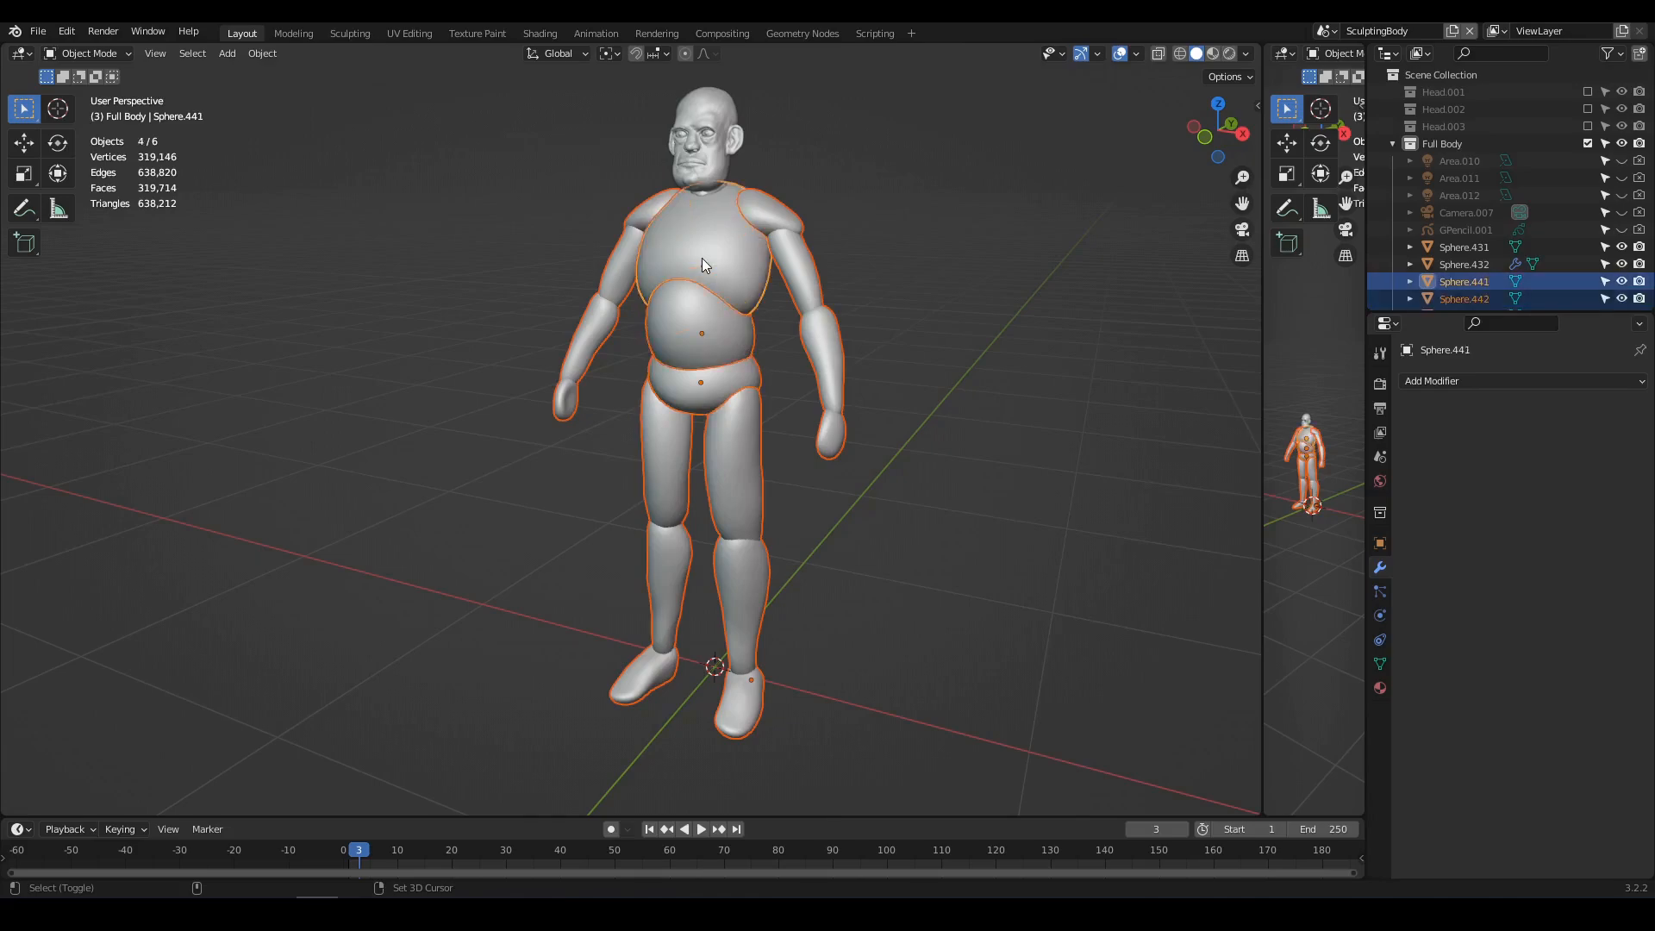
key(ctrl+j)
- Set the voxel size on the joined body mesh and remesh it so the separate parts fuse
scroll(702, 257, up, 2)
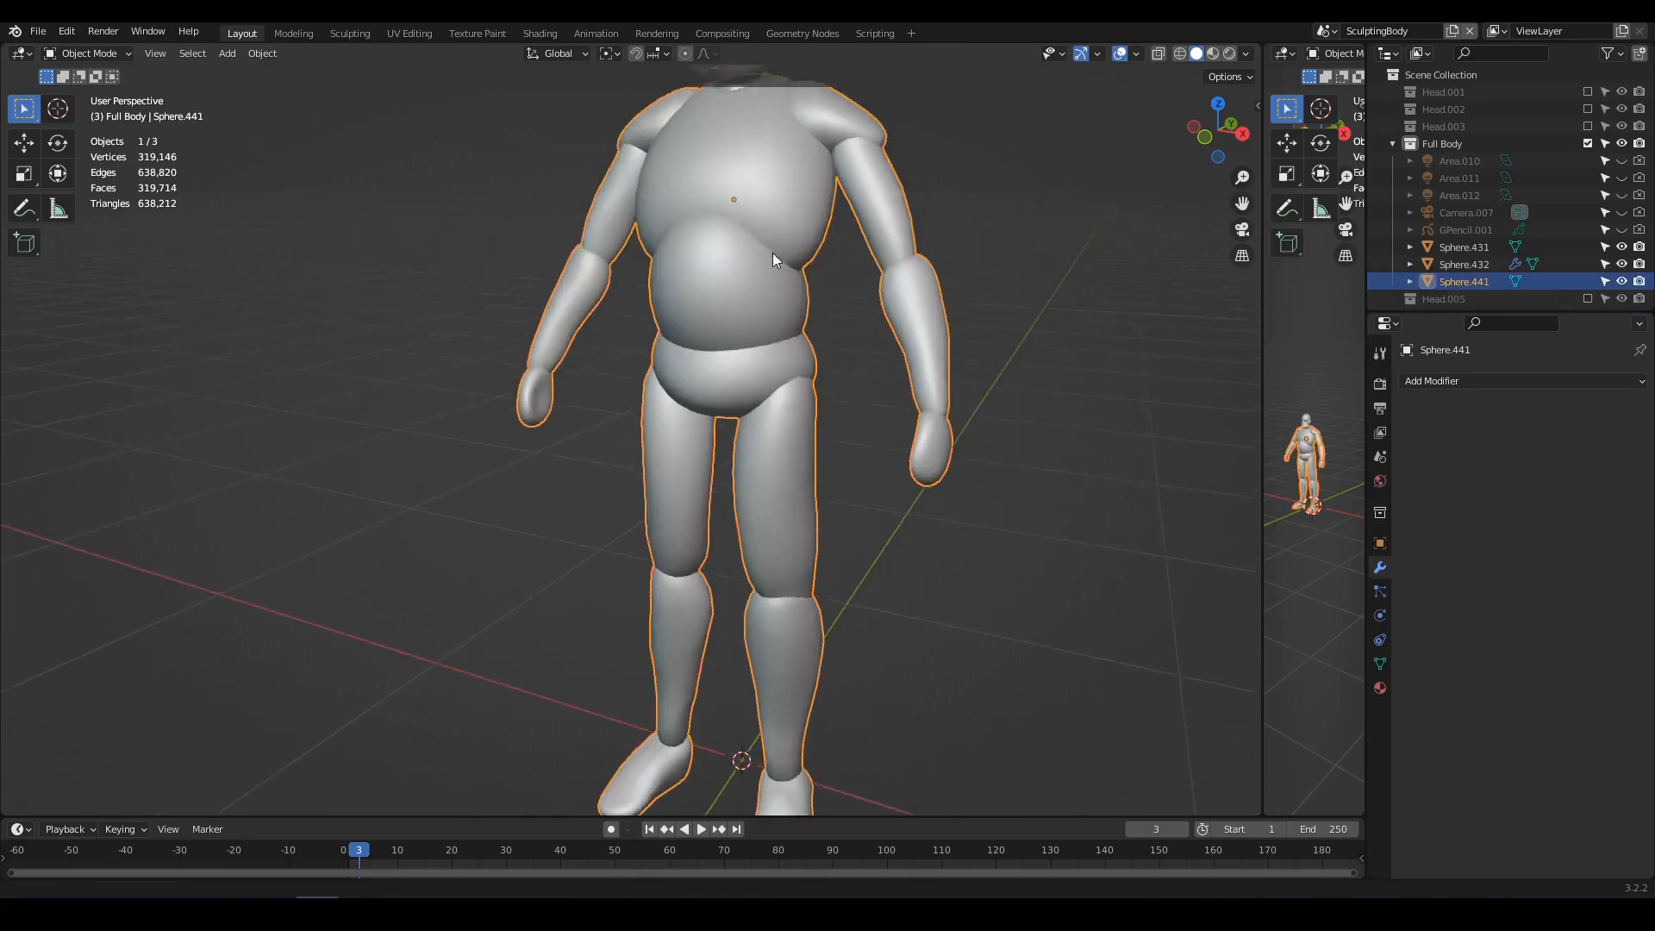
shift+middle_drag(772, 251, 734, 417)
mouse_move(734, 417)
middle_down()
mouse_move(578, 423)
mouse_move(654, 417)
middle_up()
key(r)
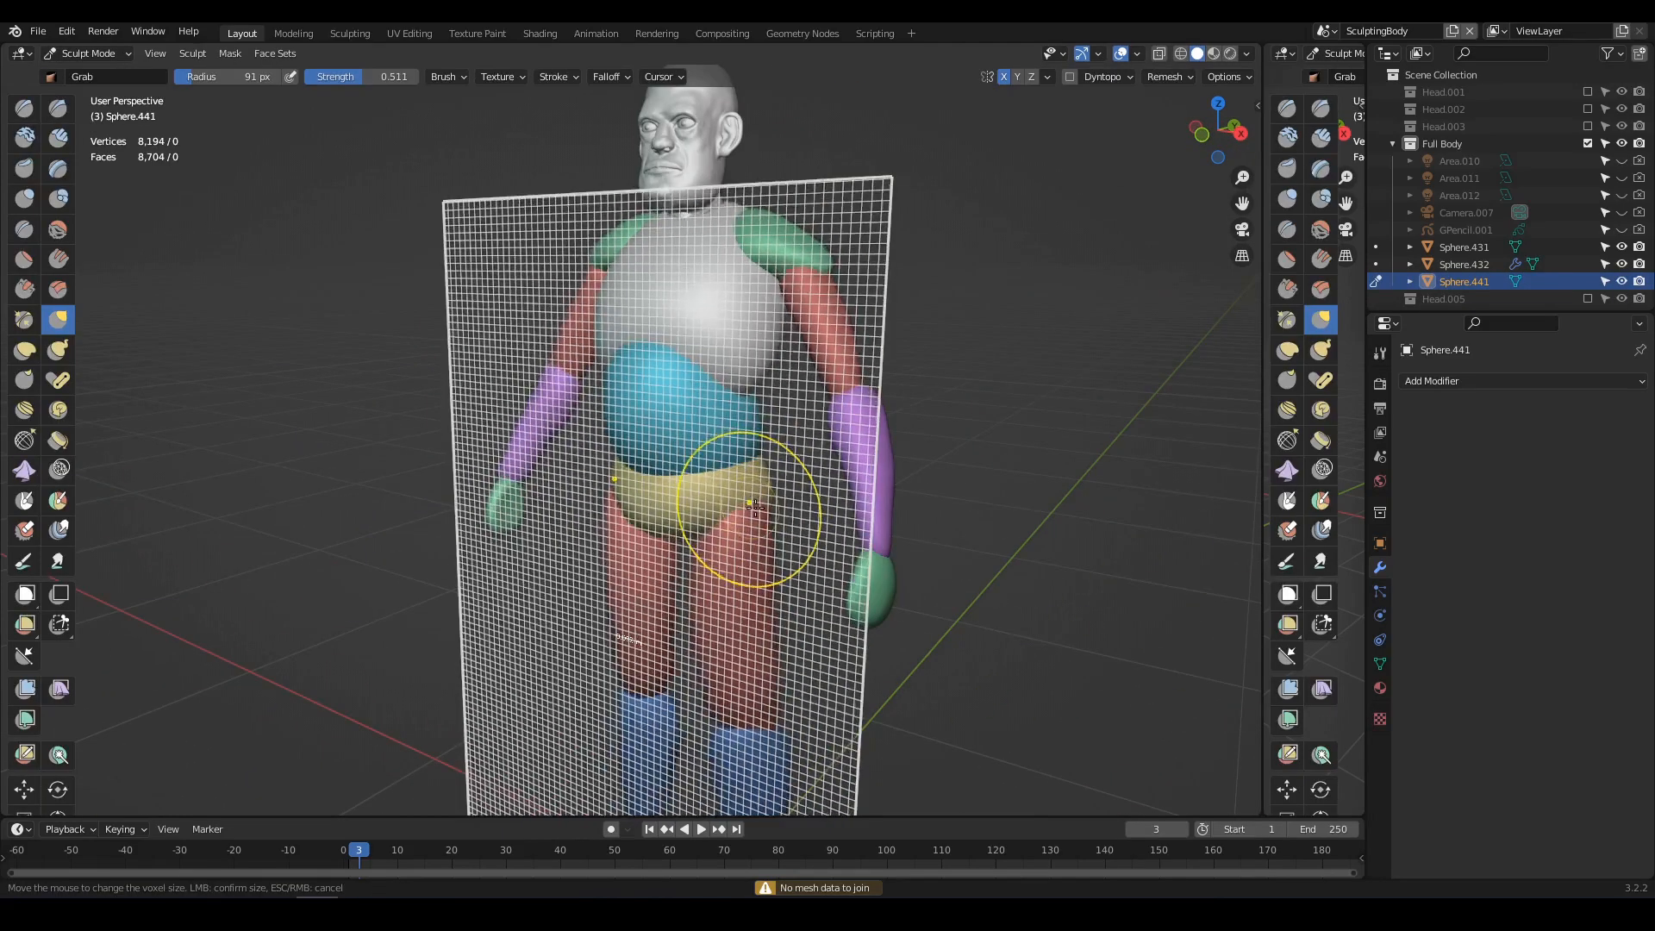
click(779, 512)
- Smooth the creases across the chest and upper torso to blend the fused parts together
shift+middle_drag(791, 515, 800, 432)
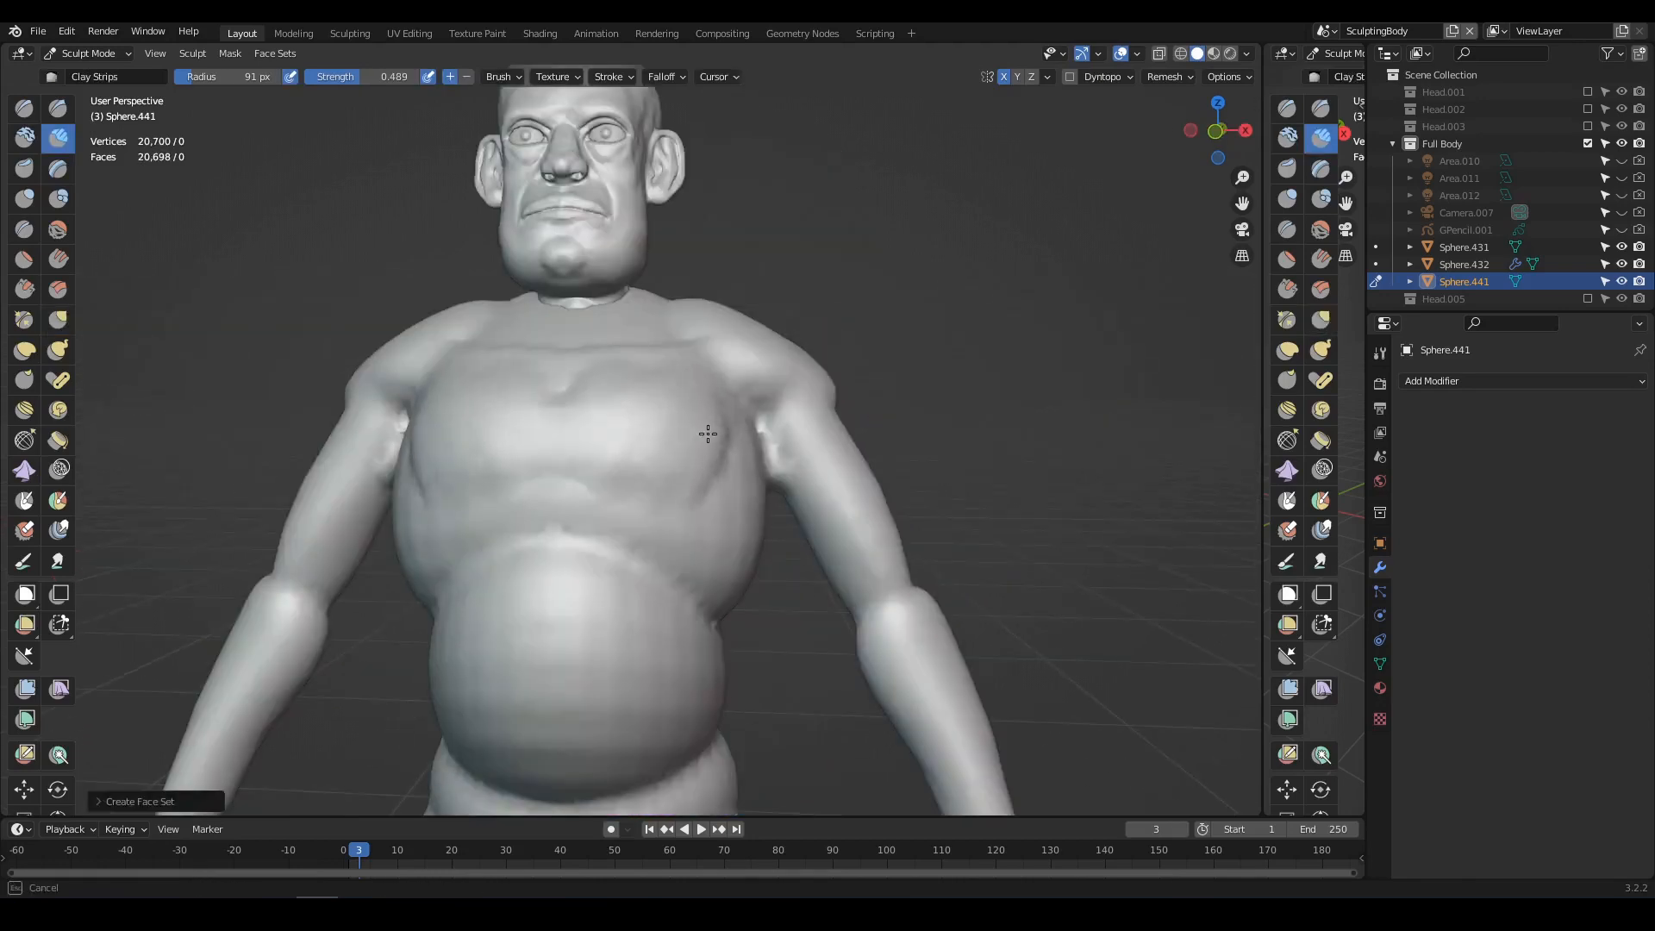
middle_drag(720, 387, 599, 428)
shift+drag(653, 452, 596, 524)
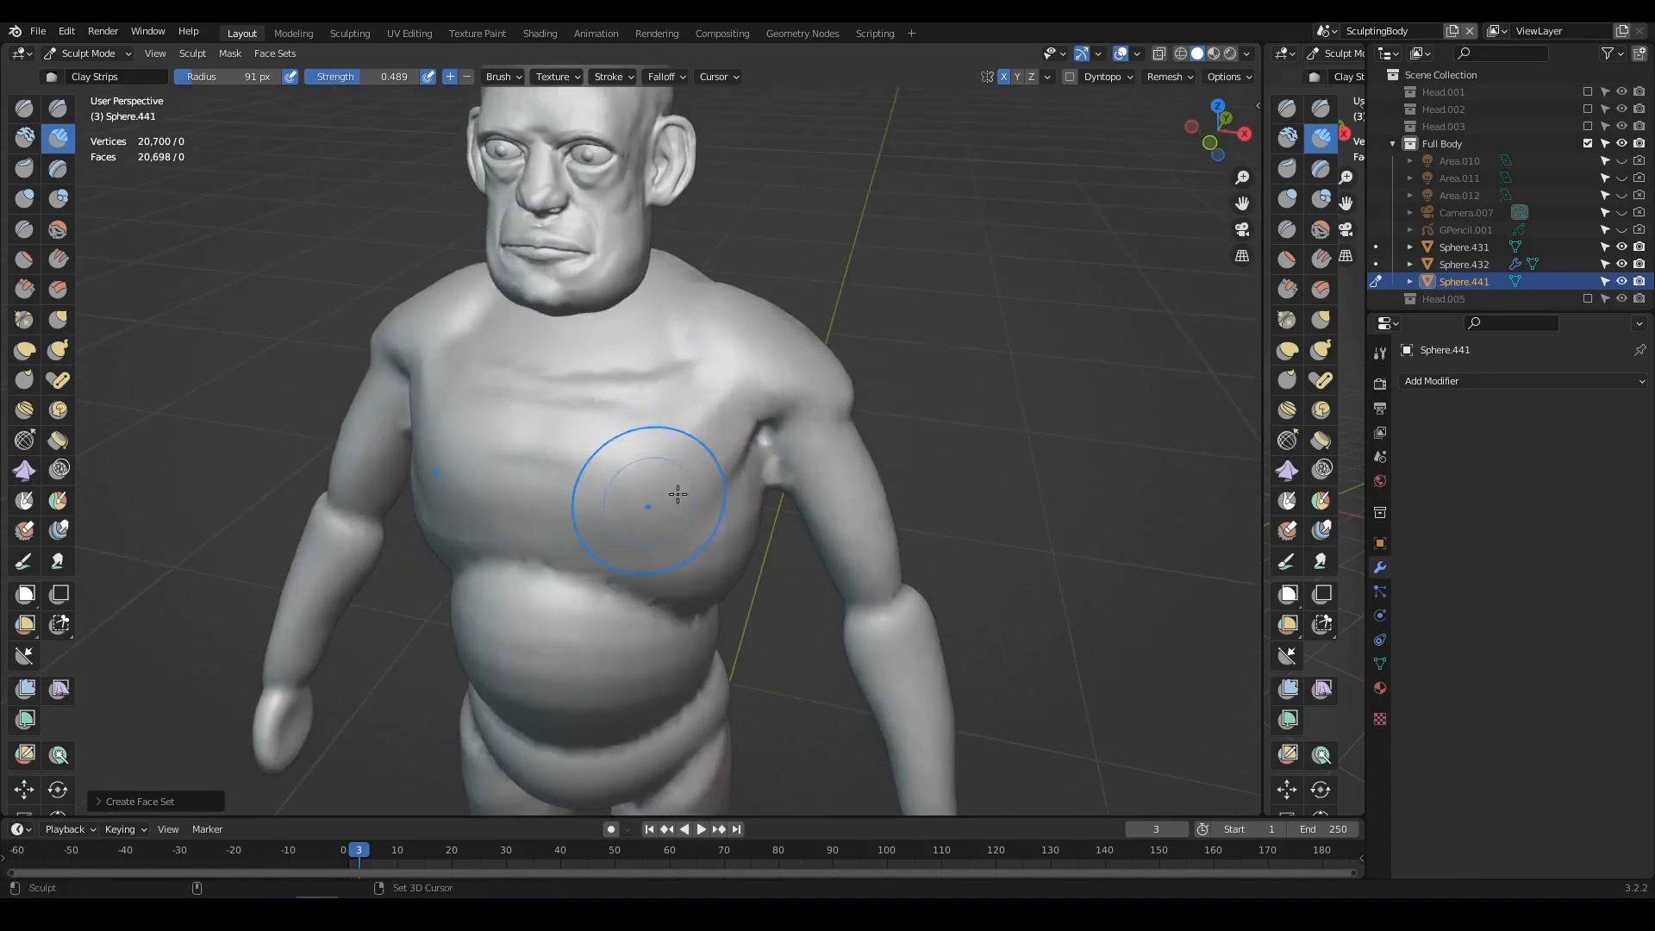
- Smooth the rough pinched geometry at the armpit where the upper arm meets the chest
middle_drag(709, 418, 769, 358)
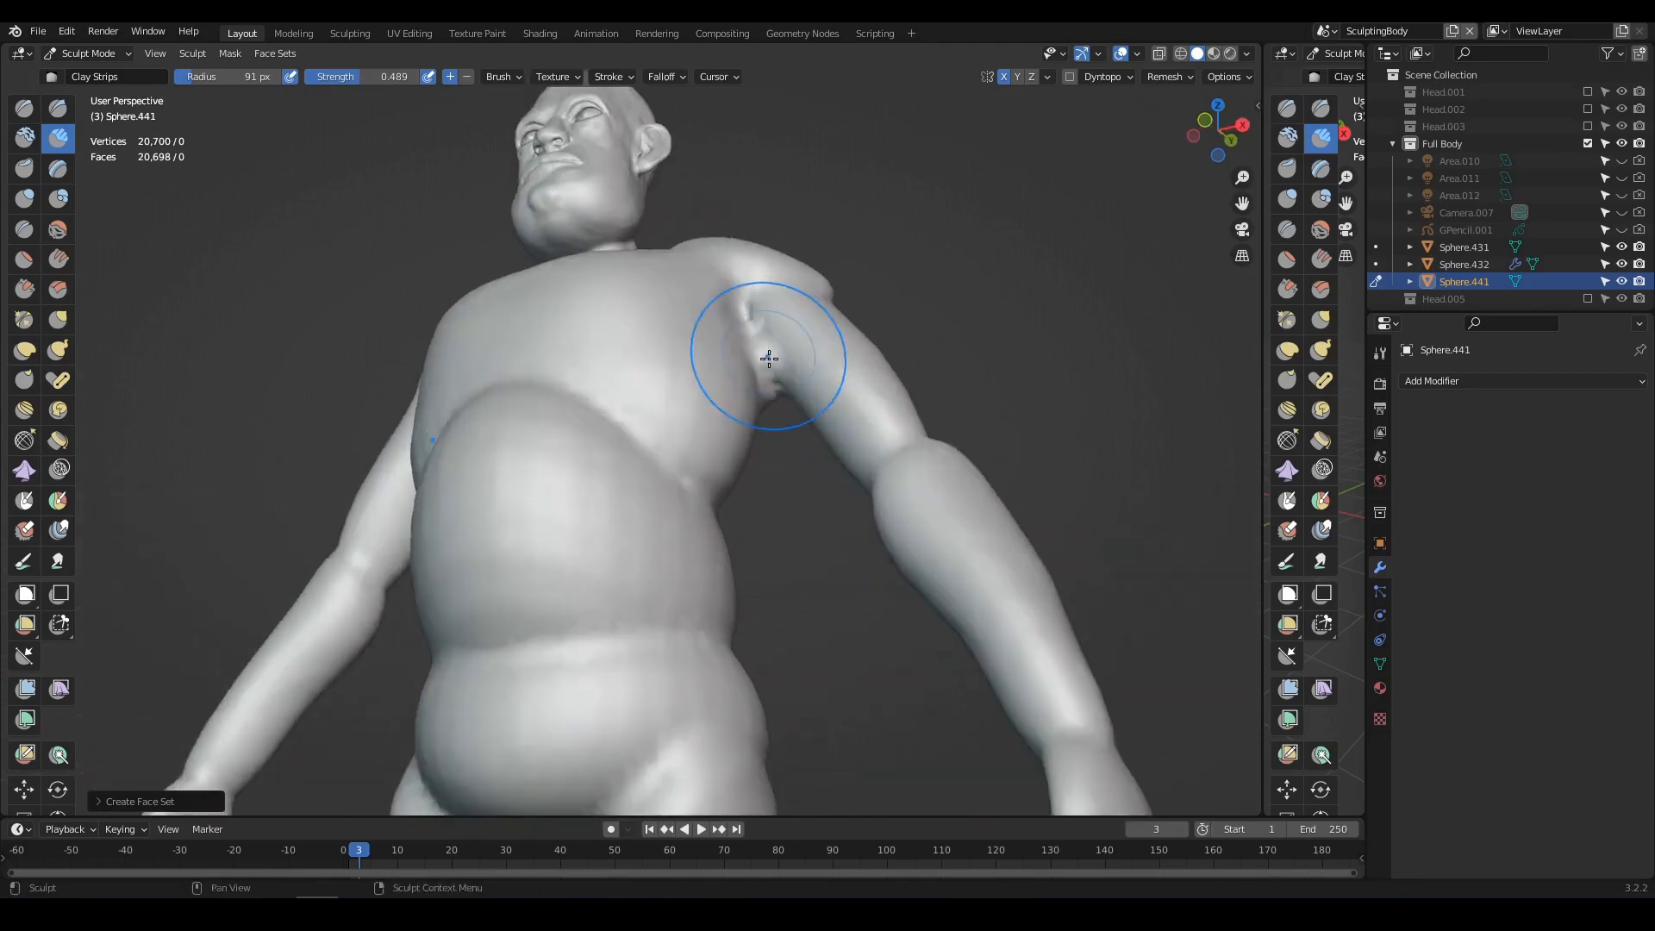
shift+drag(759, 339, 764, 340)
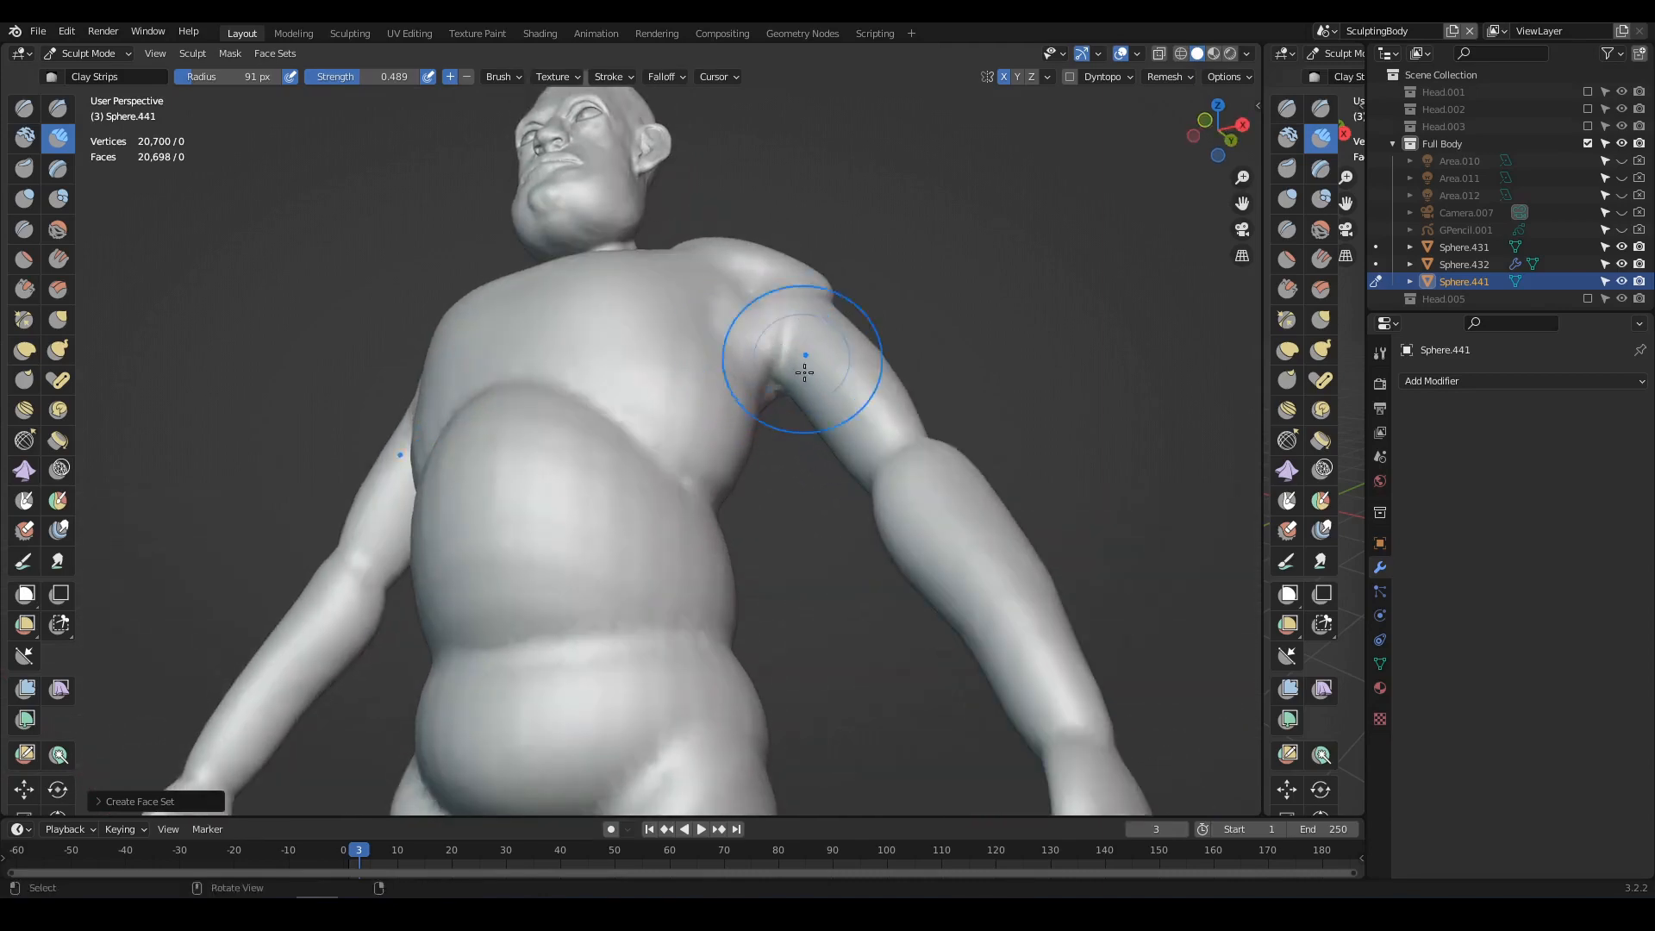
middle_drag(804, 372, 758, 431)
mouse_move(749, 359)
shift+mouse_down()
mouse_move(739, 370)
mouse_move(750, 351)
shift+mouse_up()
middle_drag(752, 351, 812, 392)
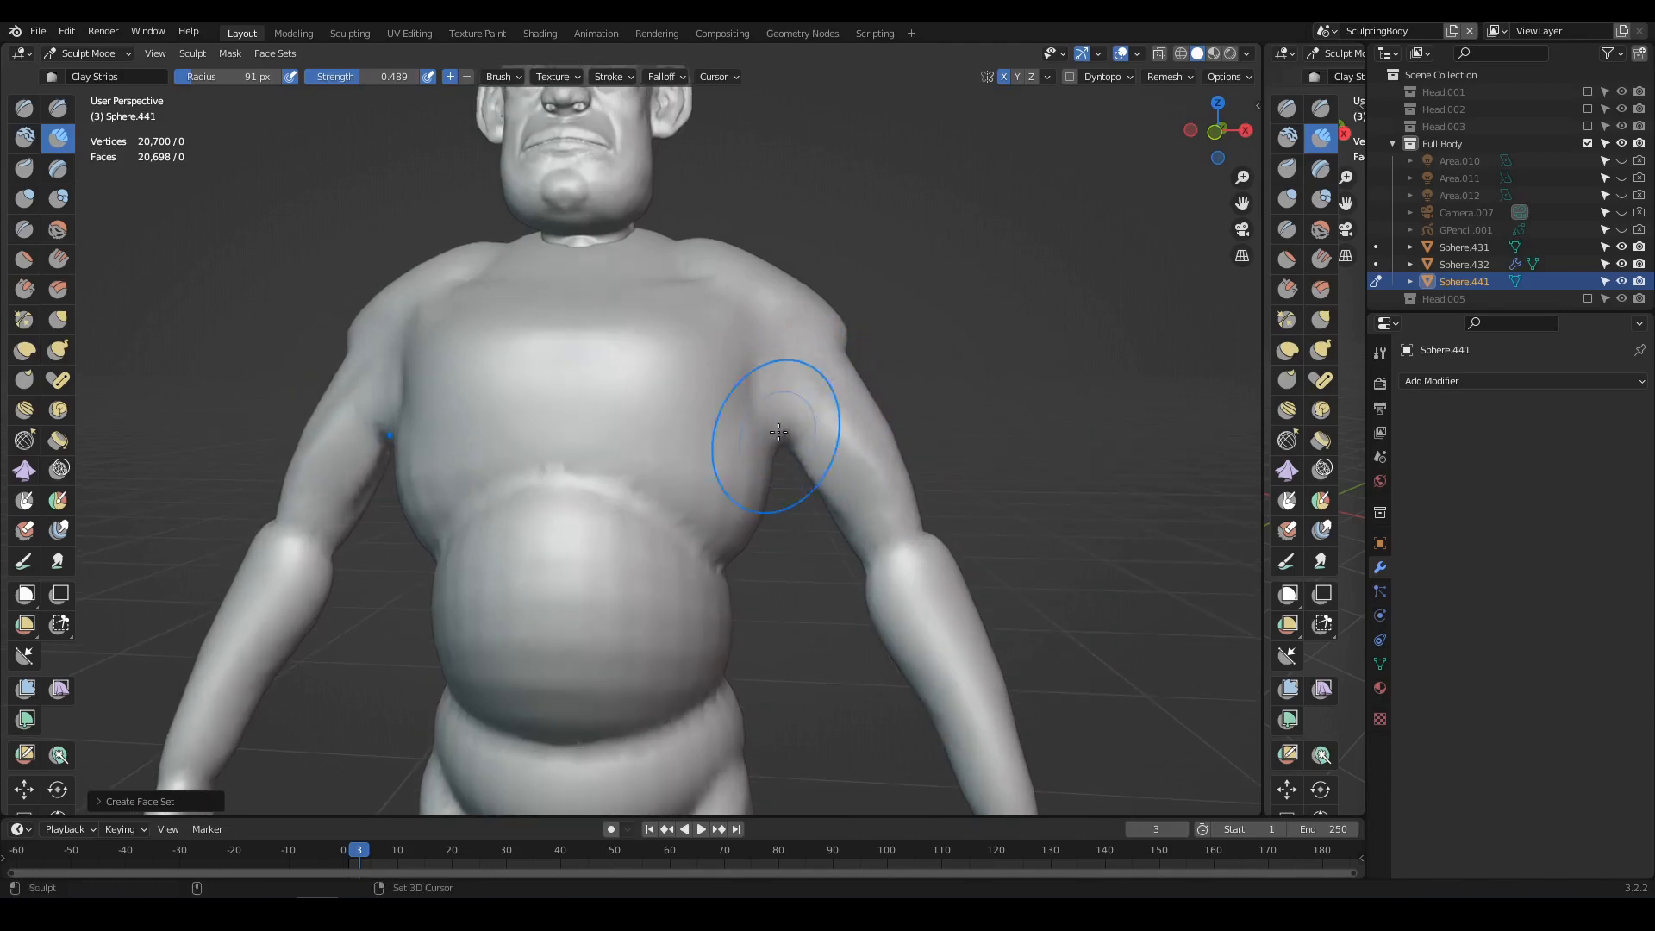
- Smooth the uneven area on the back of the upper arm above the elbow
middle_drag(778, 431, 516, 552)
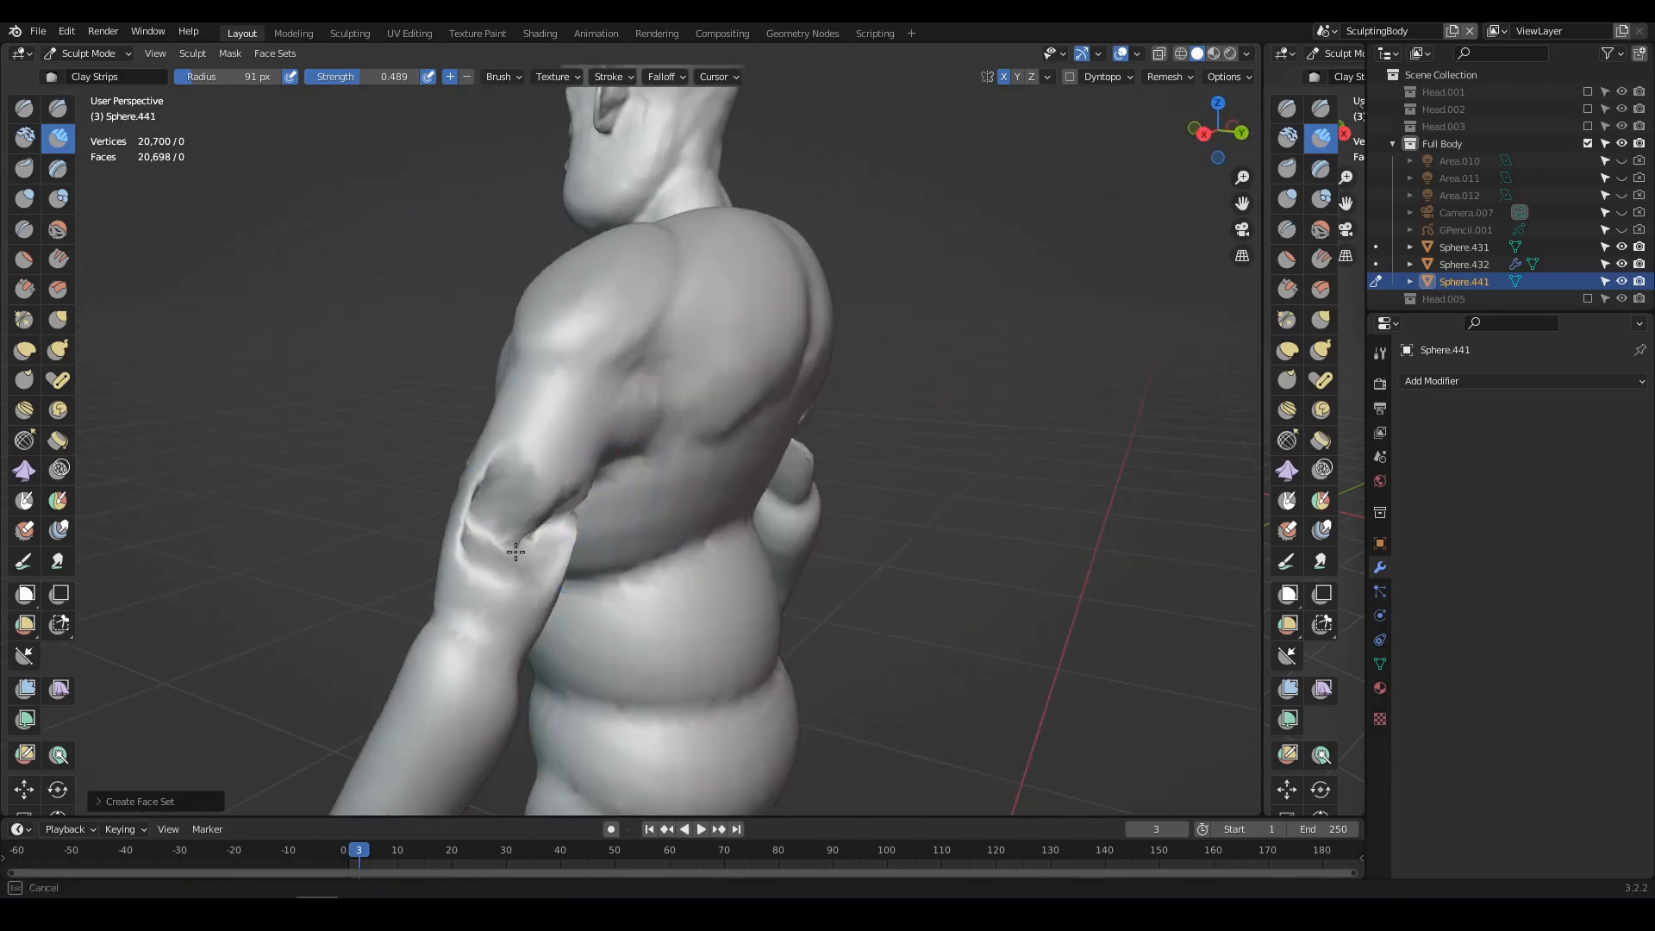
mouse_move(515, 551)
shift+mouse_down()
mouse_move(517, 491)
mouse_move(539, 543)
mouse_move(544, 527)
shift+mouse_up()
middle_drag(545, 528, 648, 516)
mouse_move(470, 448)
shift+mouse_down()
mouse_move(436, 485)
mouse_move(442, 469)
shift+mouse_up()
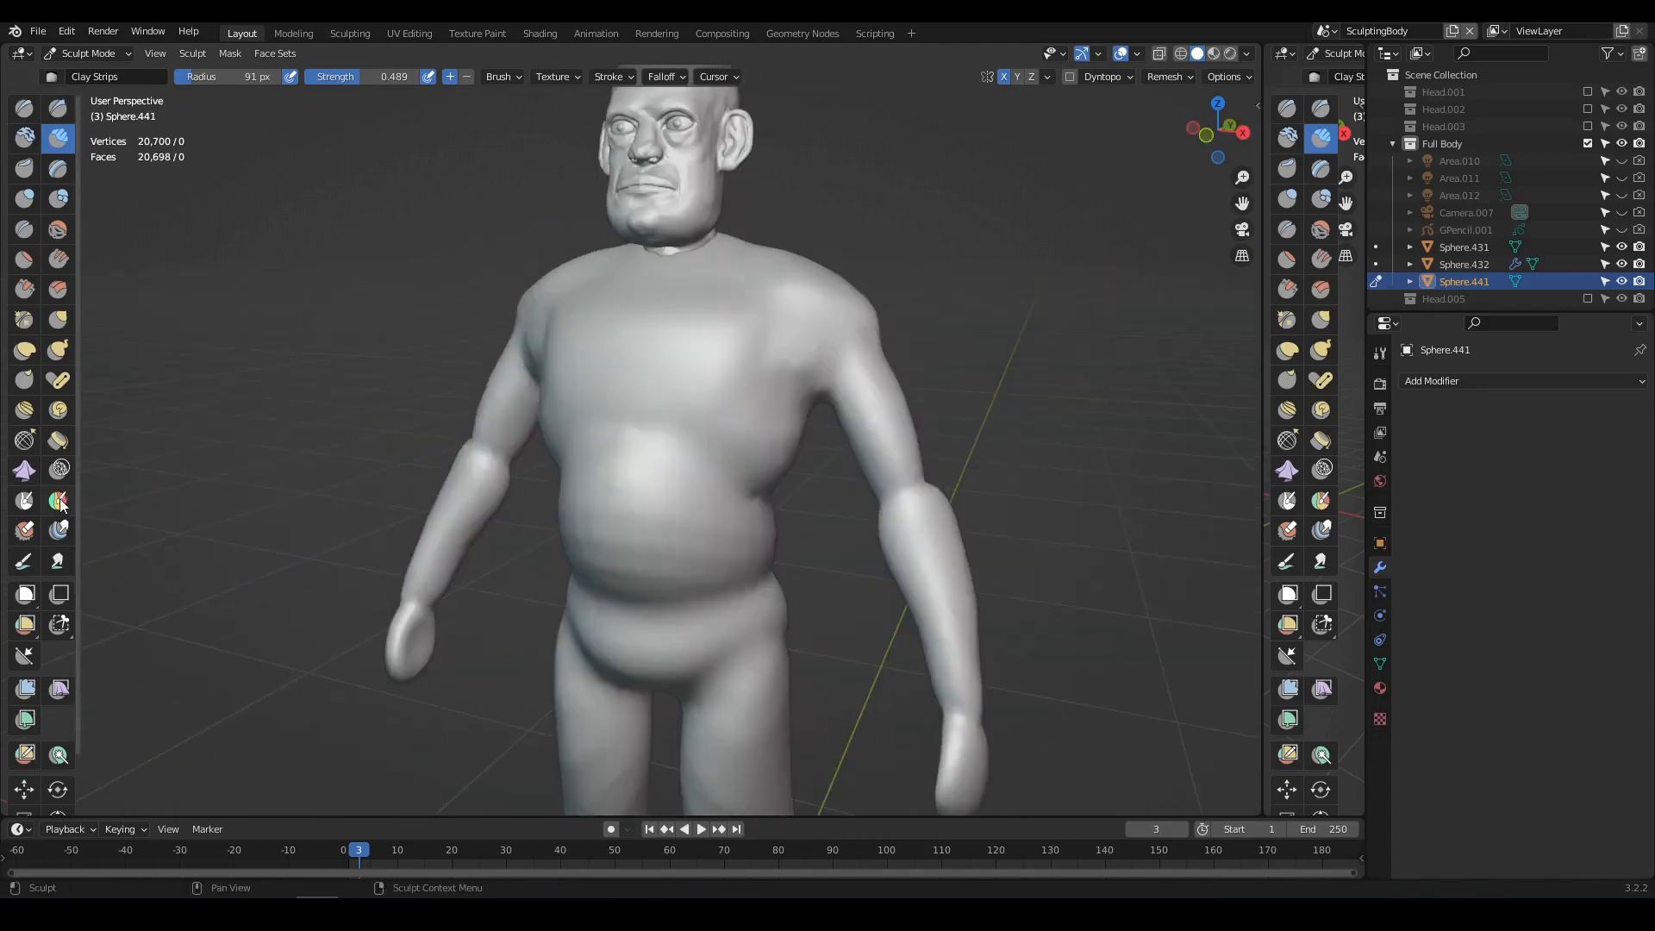
- Set the Draw Face Sets brush radius to 43 px and paint a new face set across the chest
click(59, 500)
shift+middle_drag(653, 350, 638, 398)
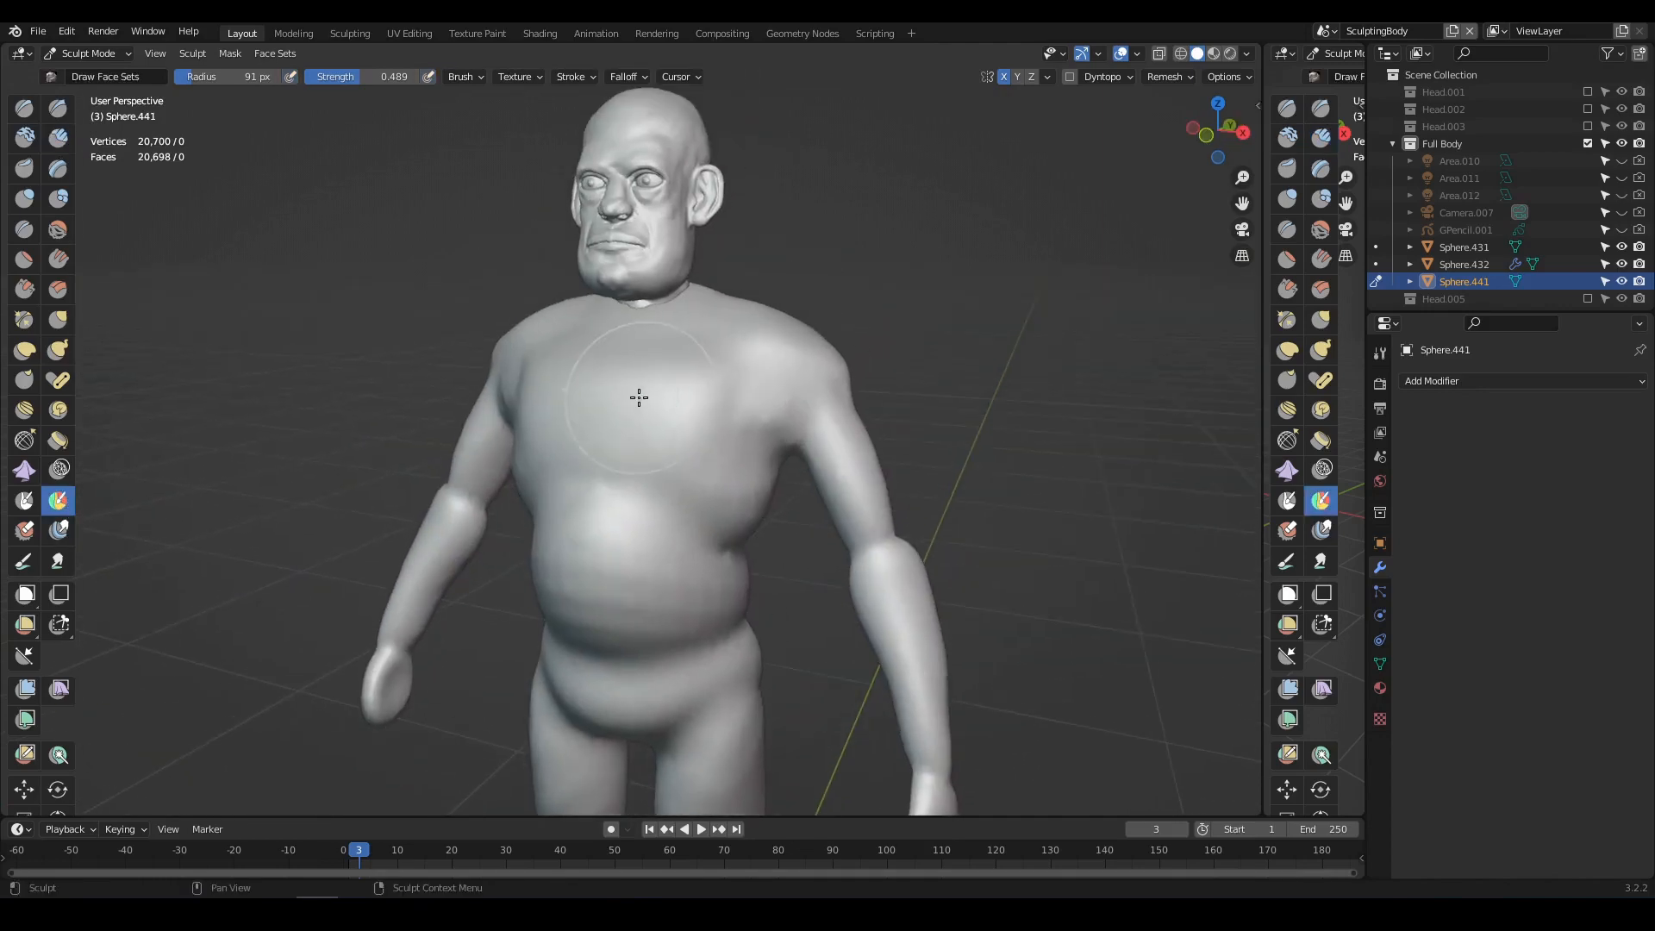
scroll(678, 385, up, 2)
key(f)
click(635, 396)
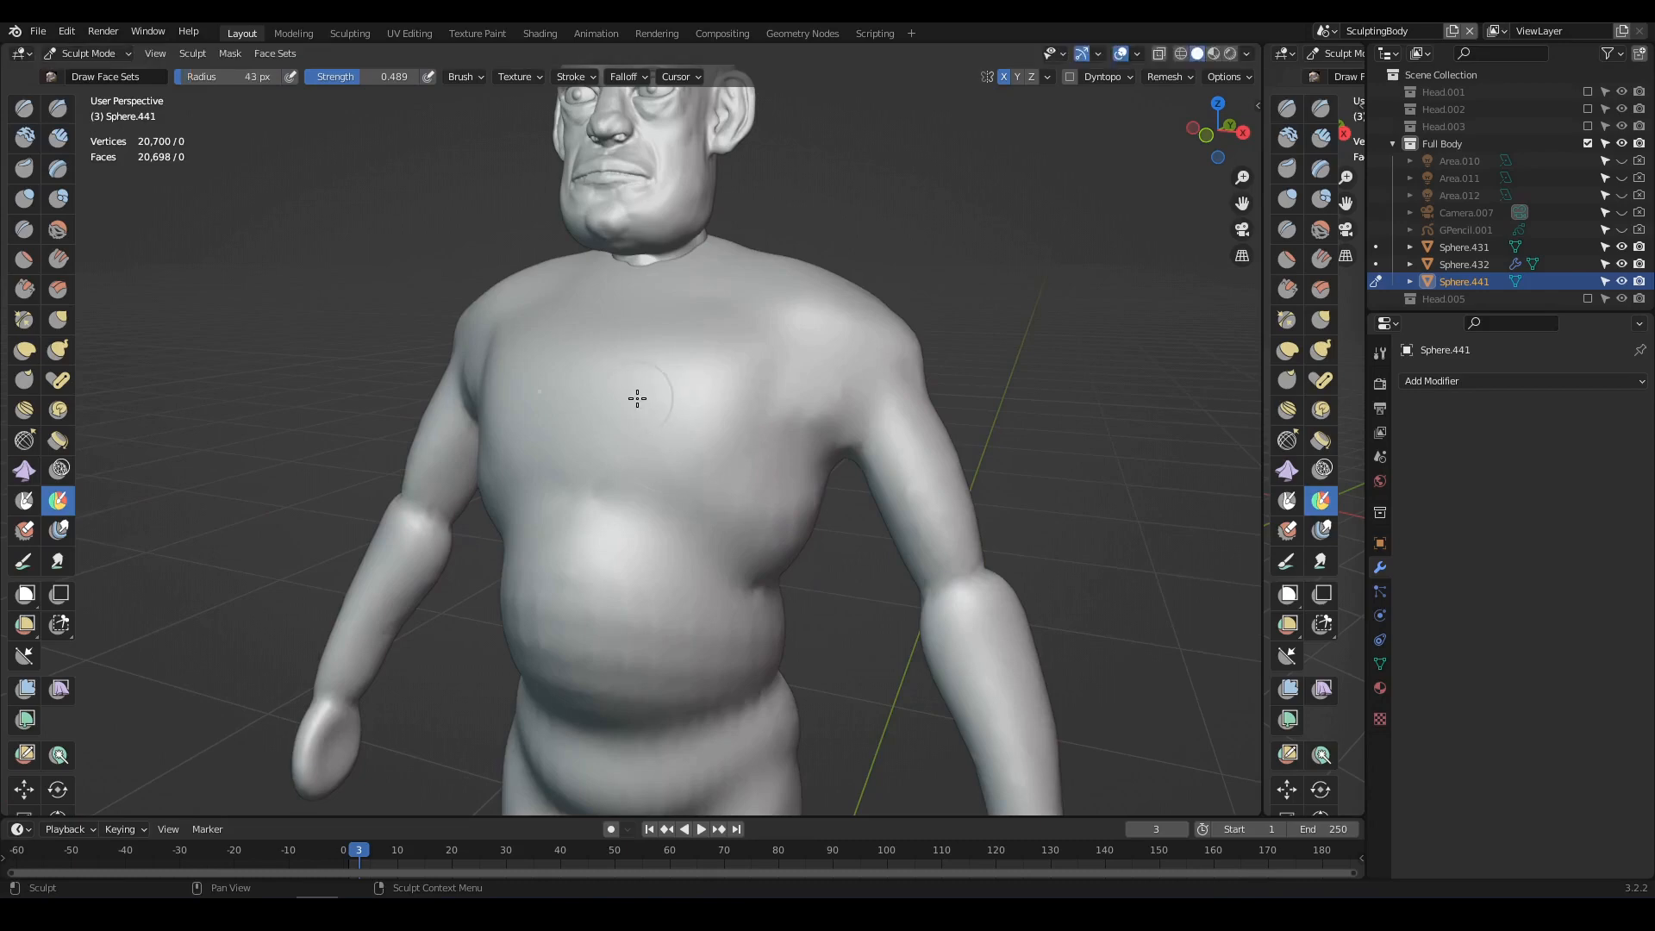
mouse_move(623, 442)
mouse_down()
mouse_move(560, 423)
mouse_move(646, 433)
mouse_up()
middle_drag(646, 433, 728, 484)
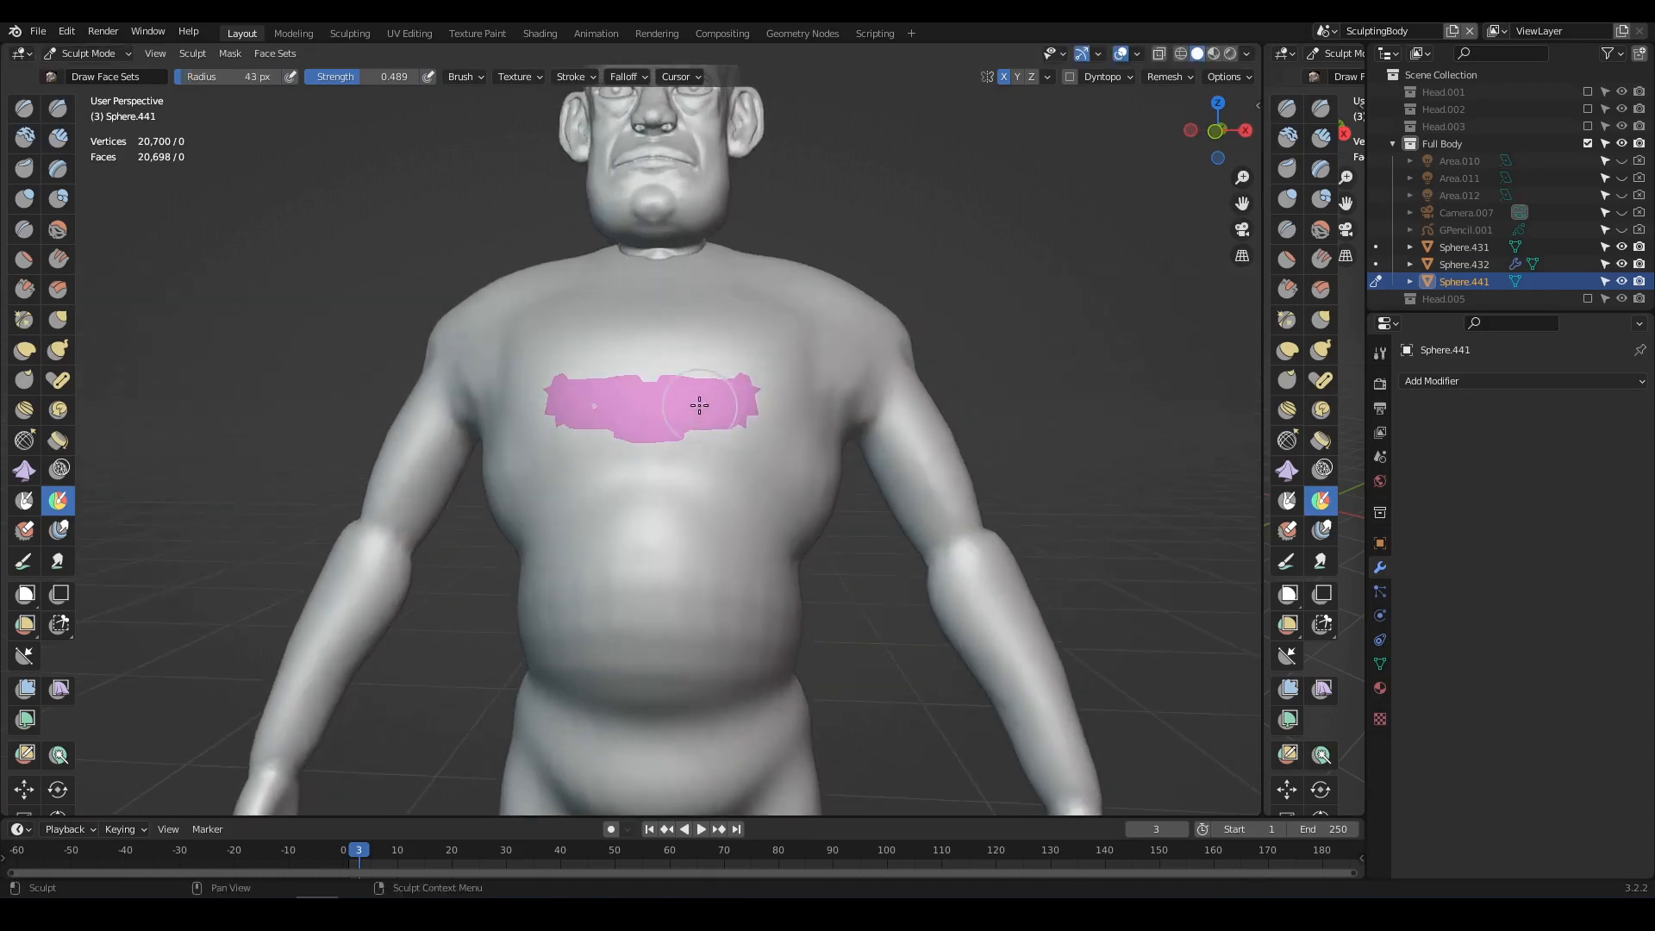
- Extend the chest face set over the torso, shoulders, back and upper arms to form a short-sleeved shirt area
mouse_move(698, 406)
mouse_down()
mouse_move(763, 340)
mouse_move(809, 358)
mouse_move(806, 439)
mouse_move(746, 609)
mouse_move(611, 427)
mouse_move(663, 323)
mouse_move(730, 272)
mouse_up()
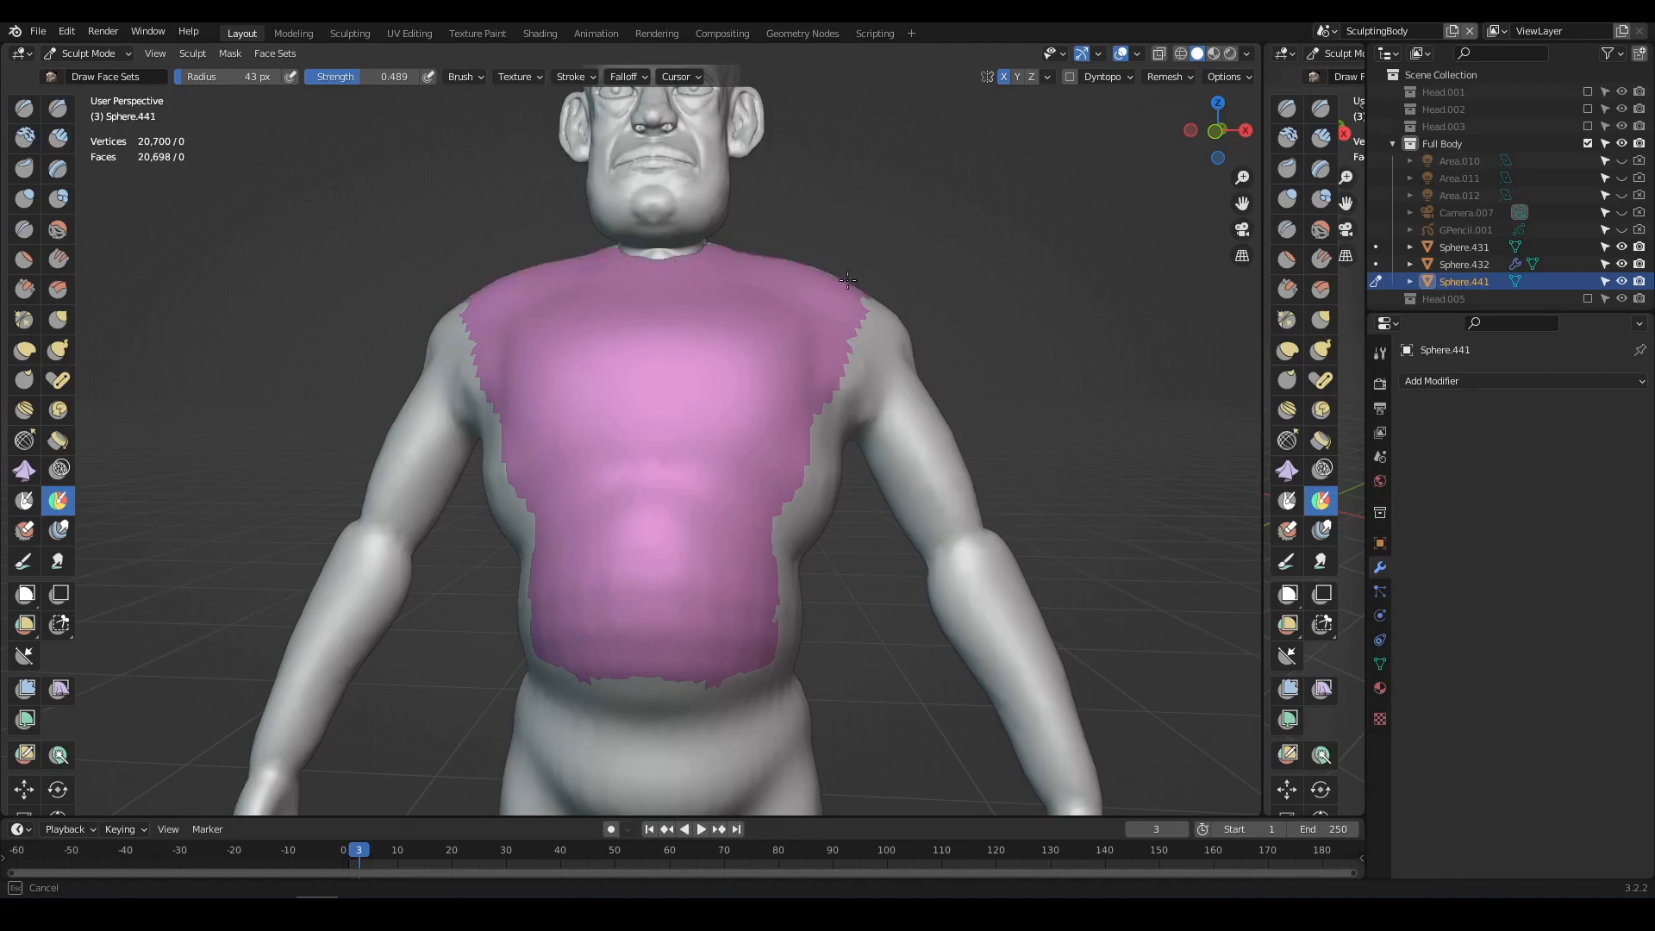
drag(871, 359, 782, 560)
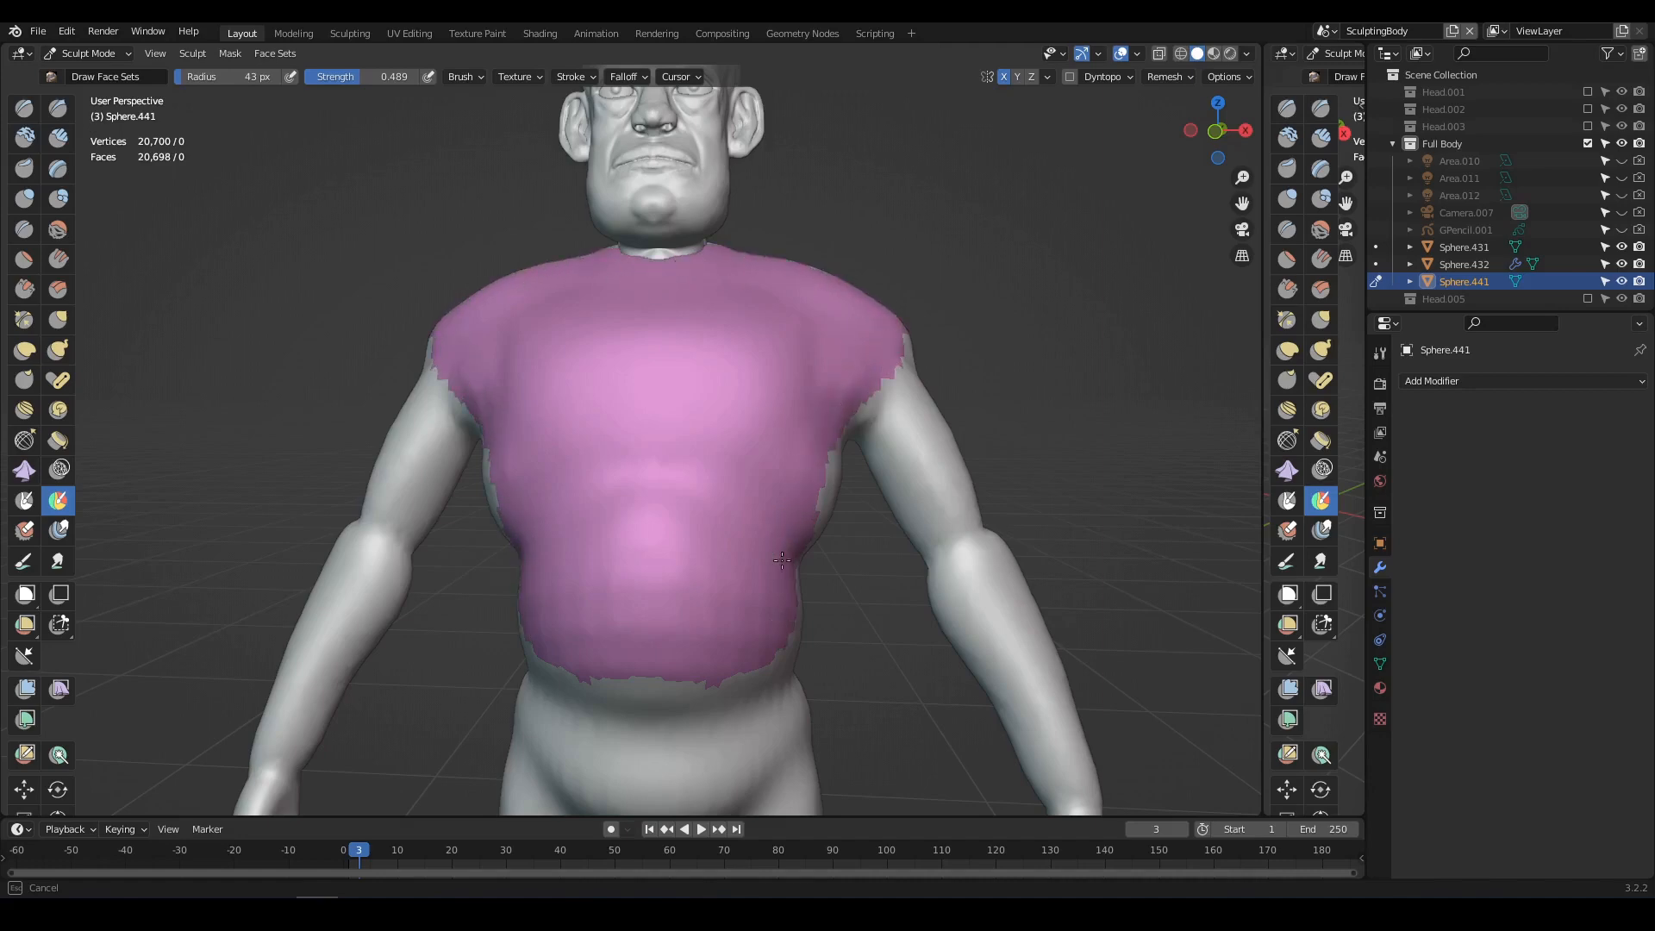
drag(804, 484, 790, 527)
mouse_move(791, 528)
middle_down()
mouse_move(635, 452)
mouse_move(719, 293)
middle_up()
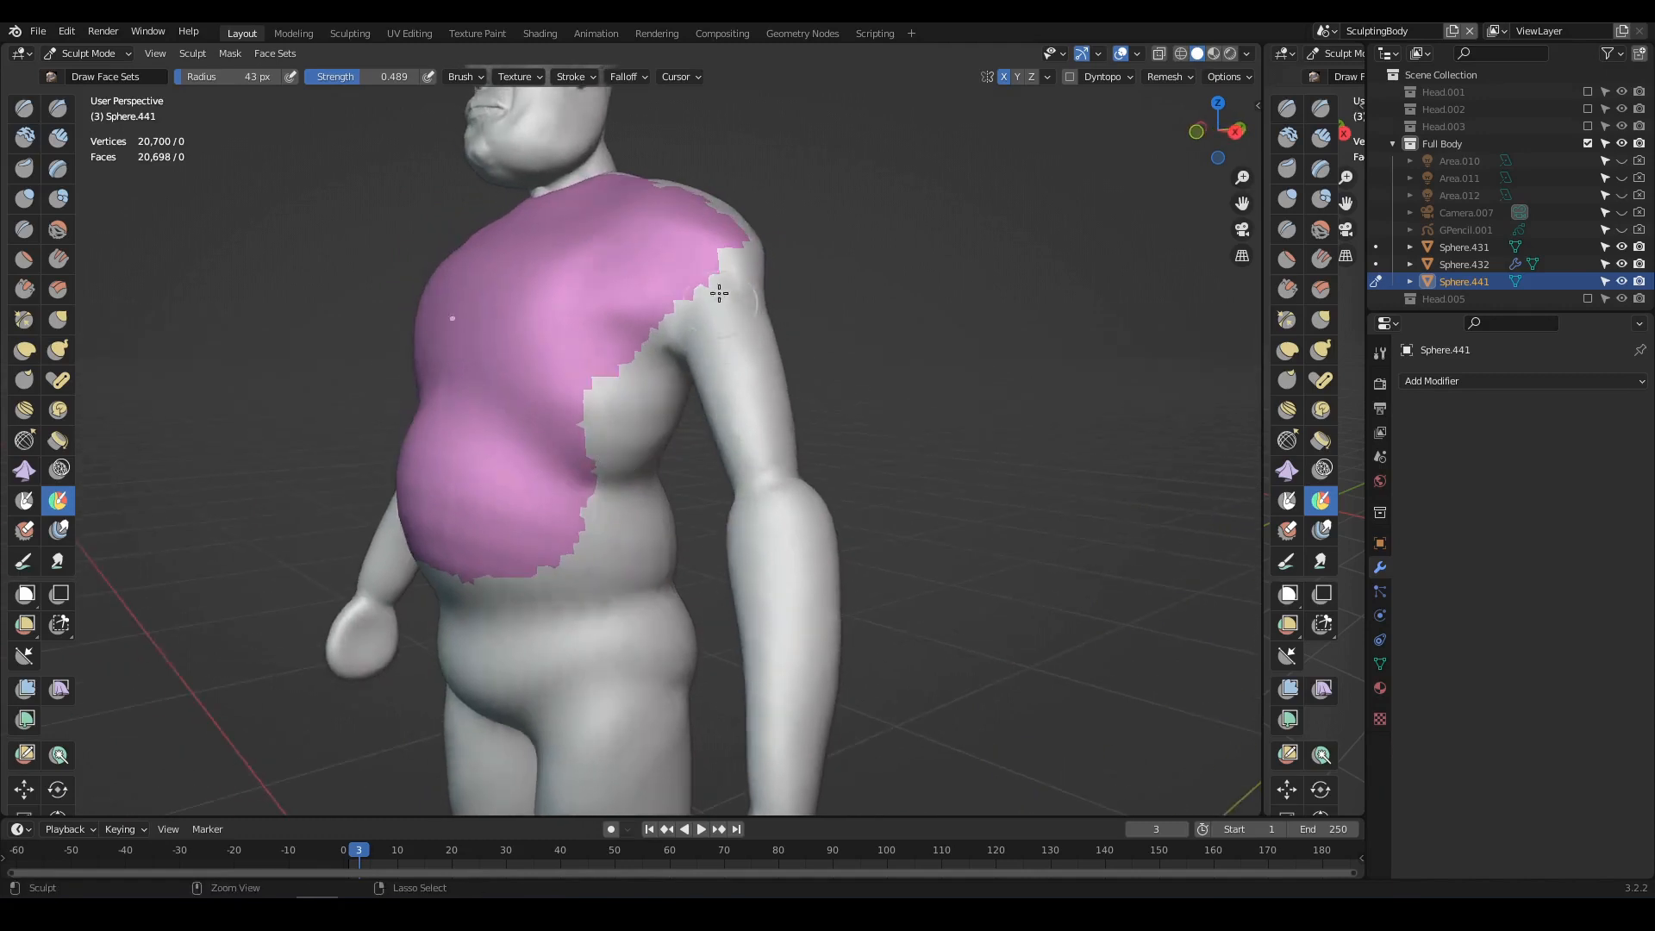
drag(670, 253, 743, 321)
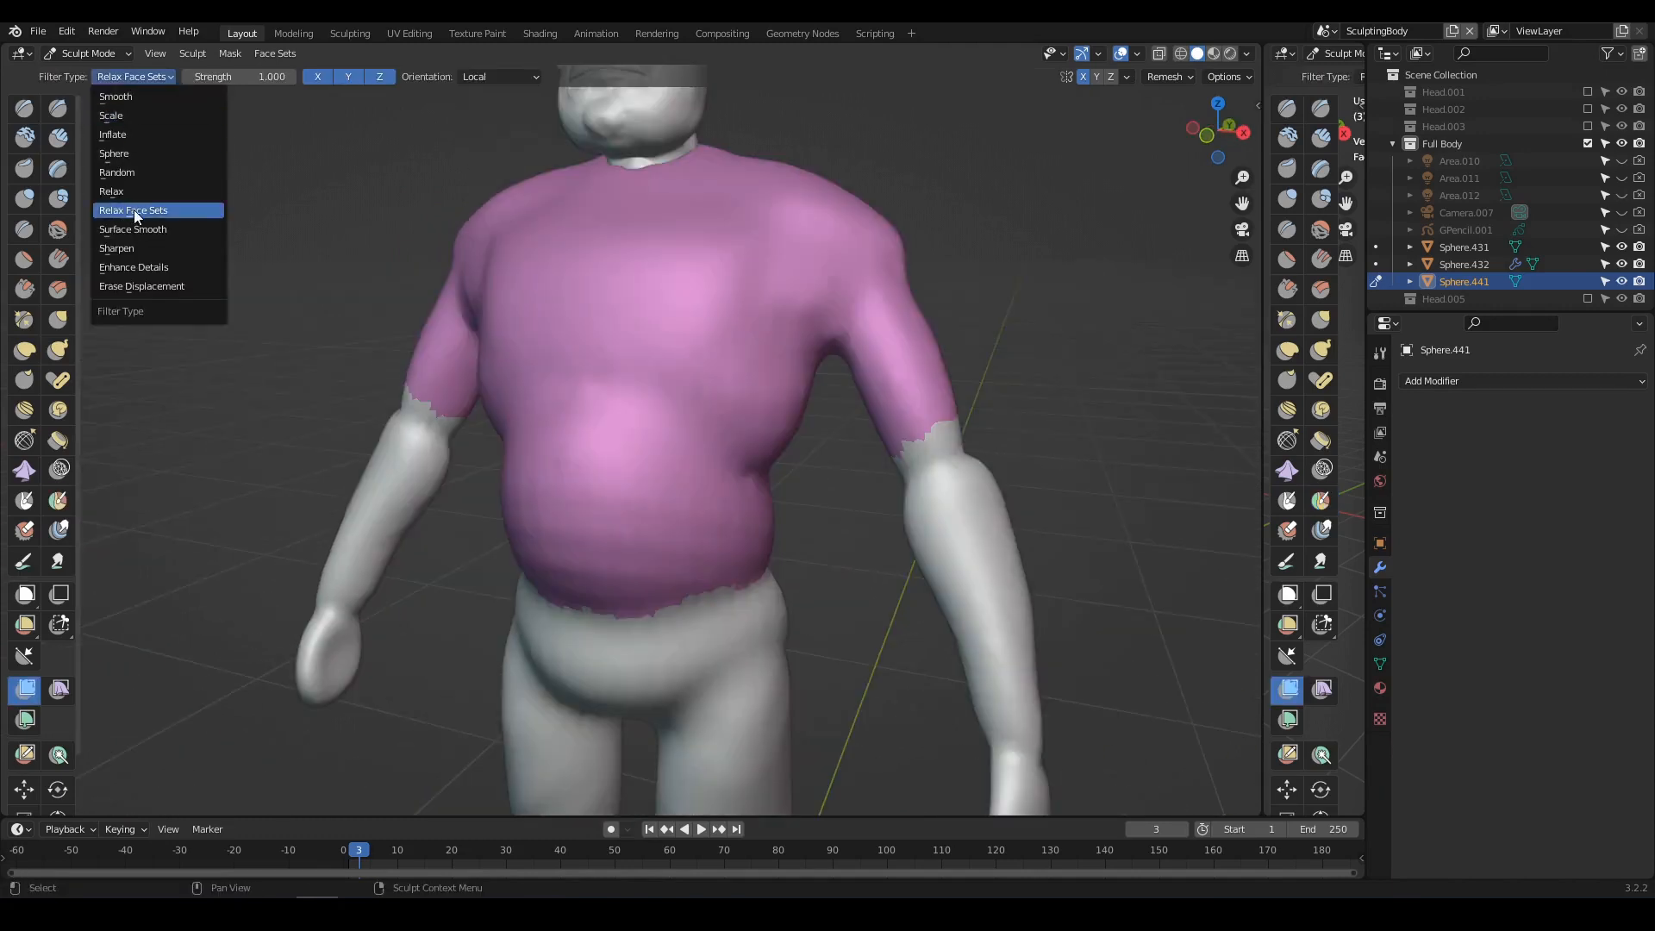
- Even out the jagged borders of the shirt face set with the Relax Face Sets mesh filter
click(135, 211)
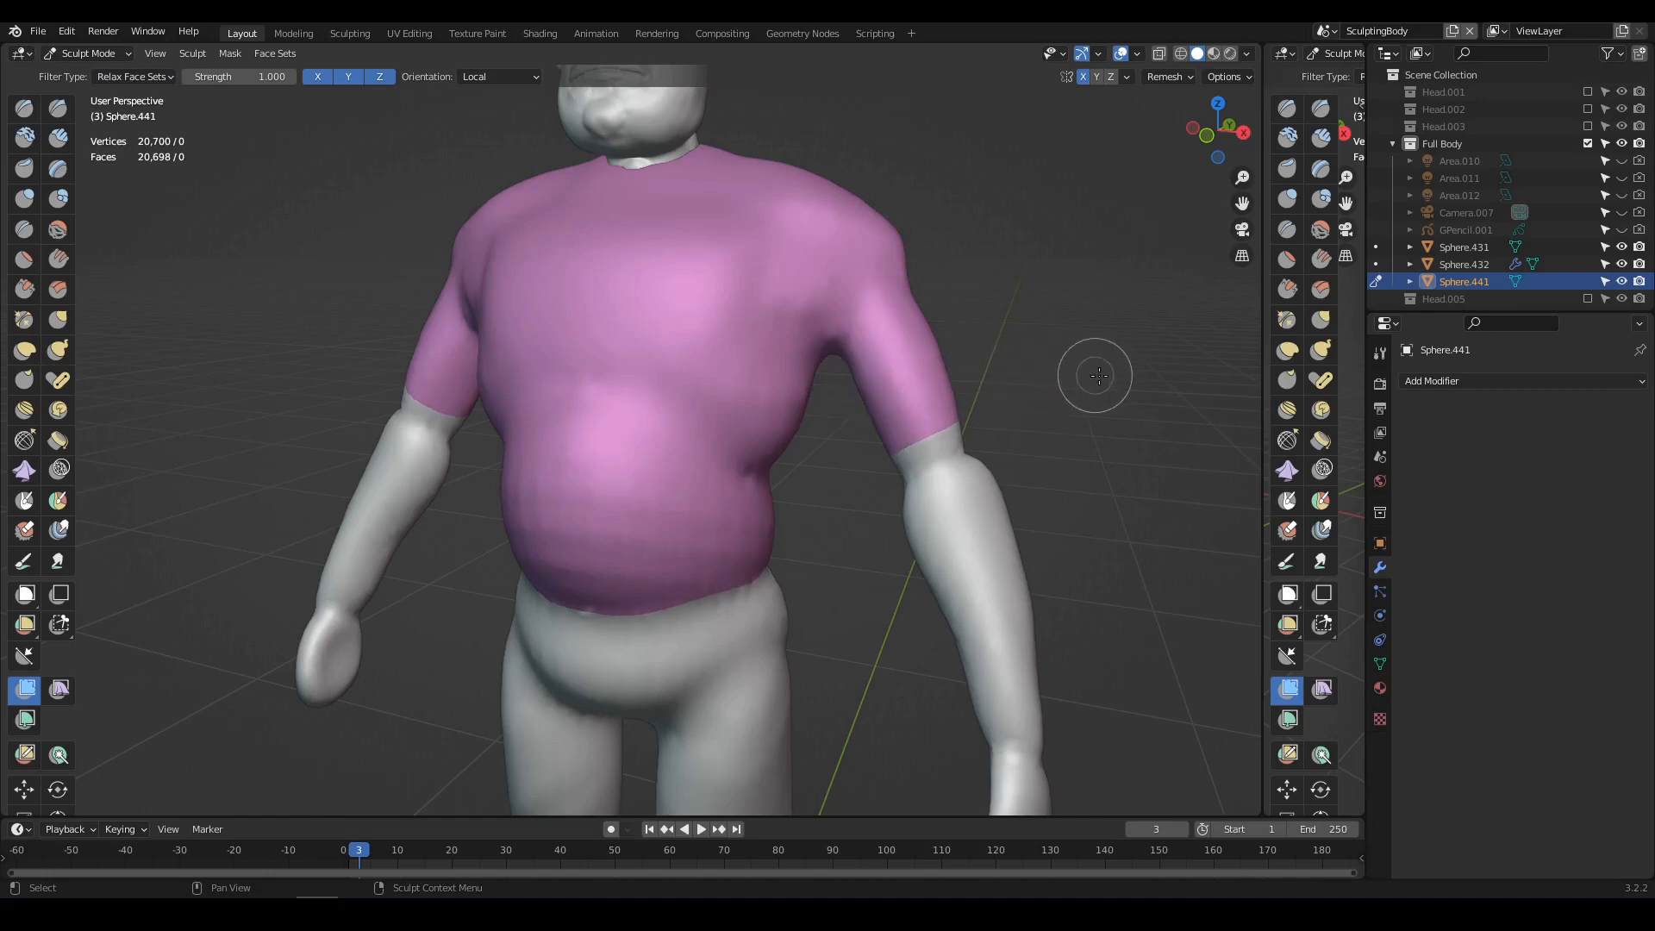
middle_drag(1030, 489, 600, 528)
middle_drag(378, 442, 767, 418)
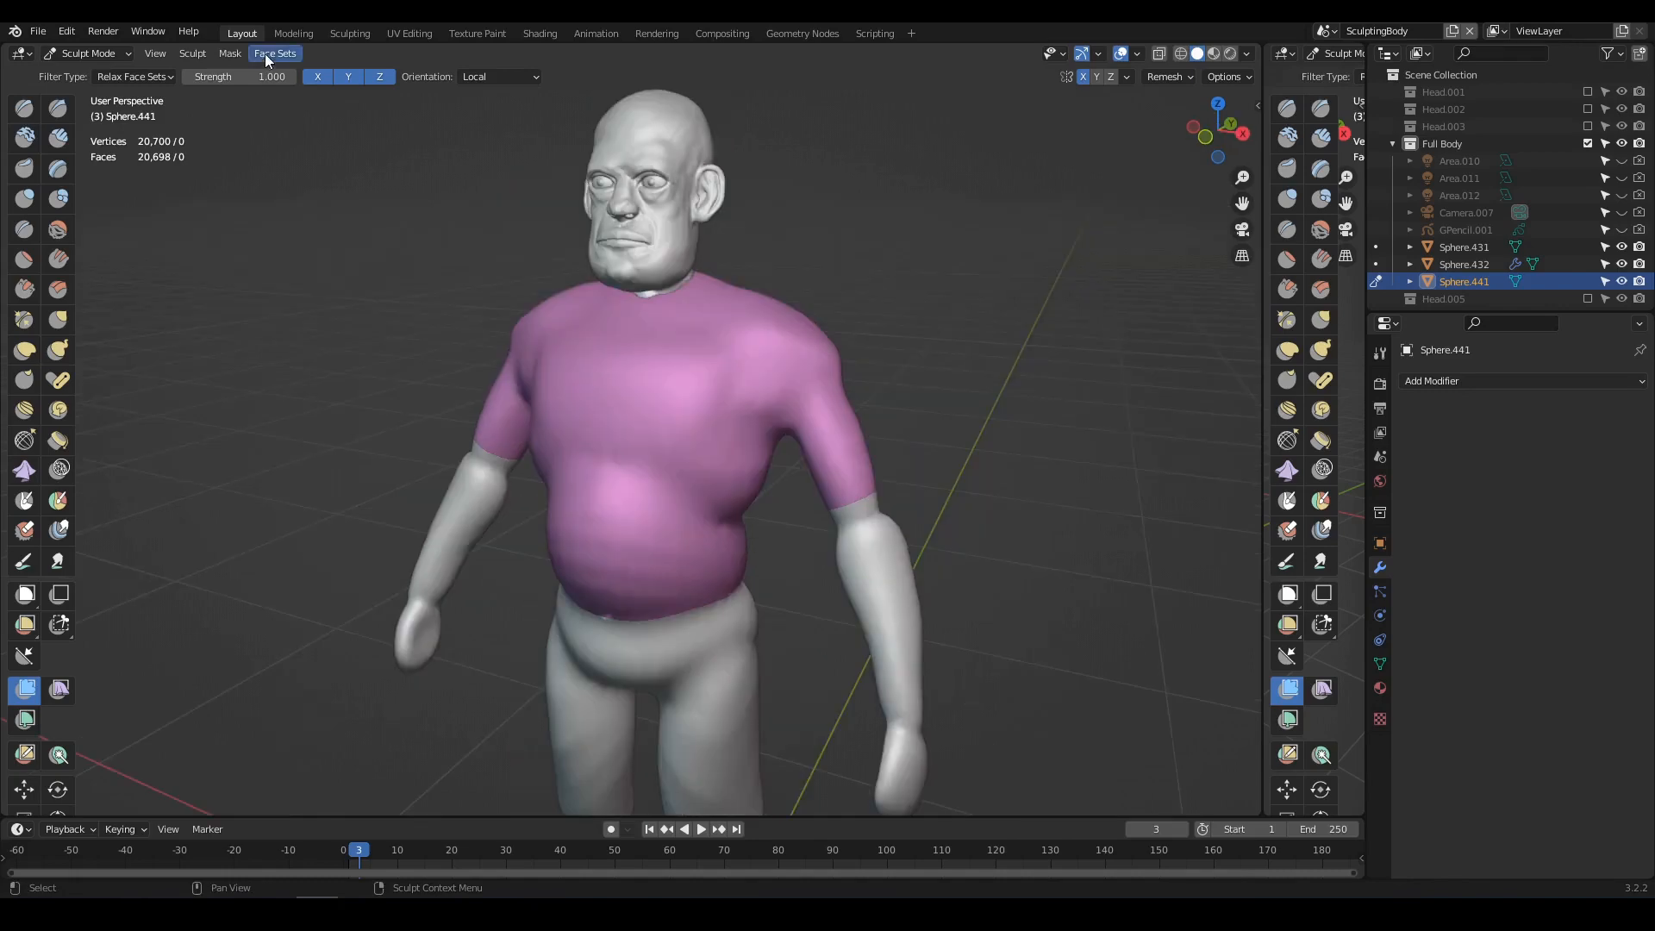
- Extract the shirt face set from the body as a separate mesh
click(265, 54)
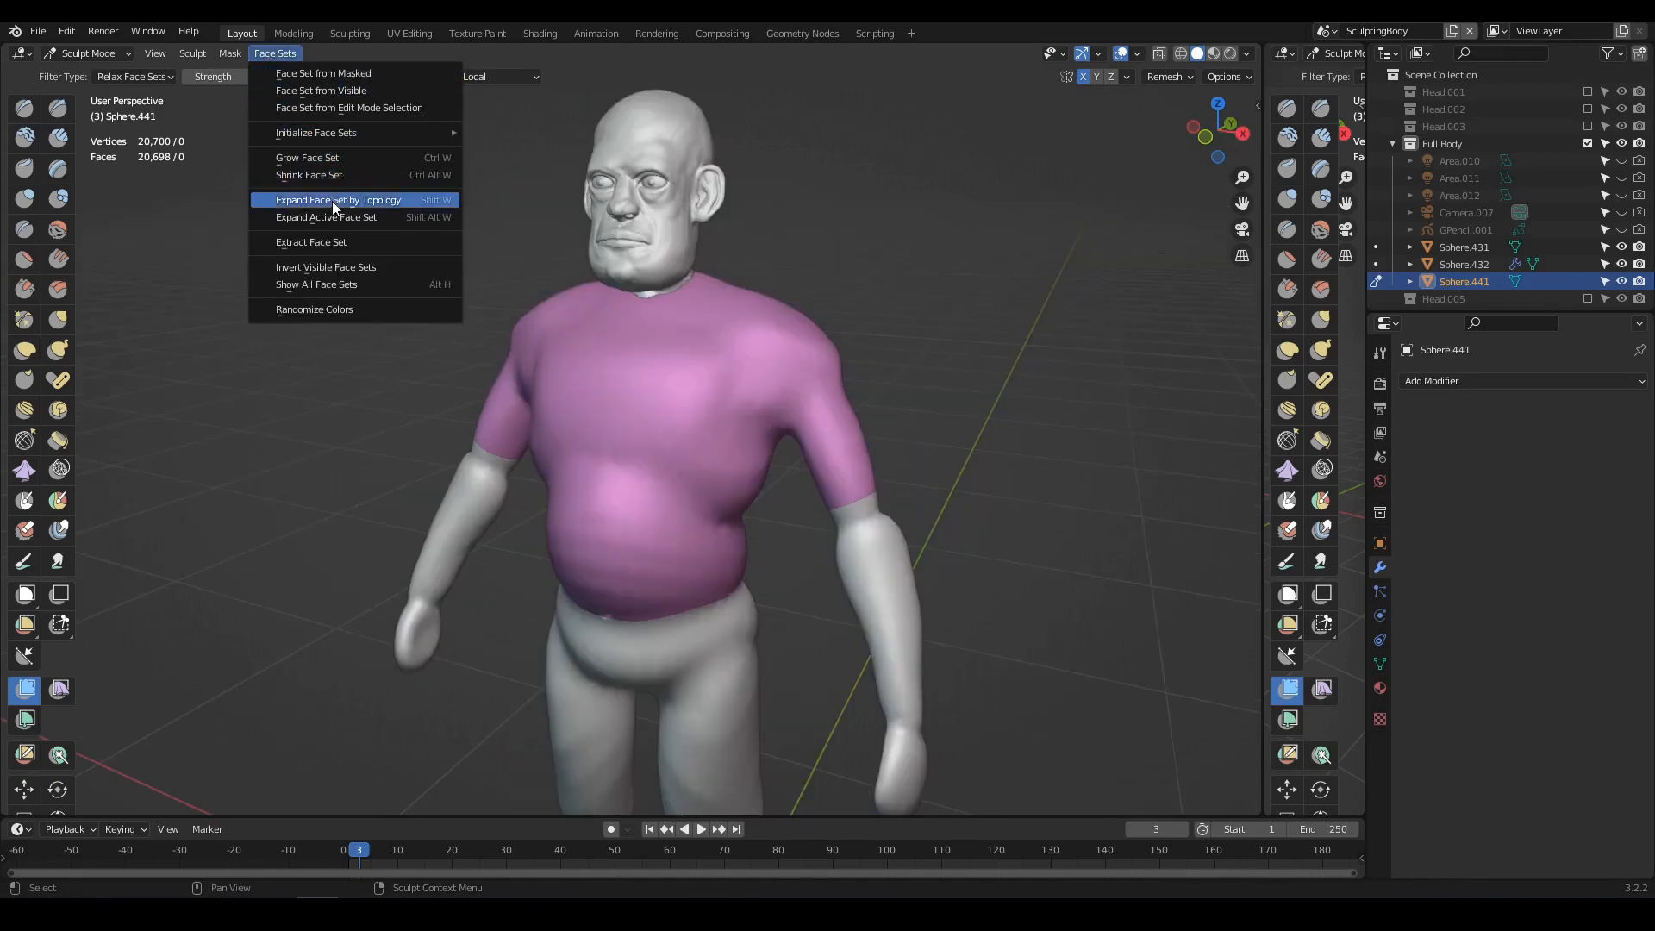
click(319, 242)
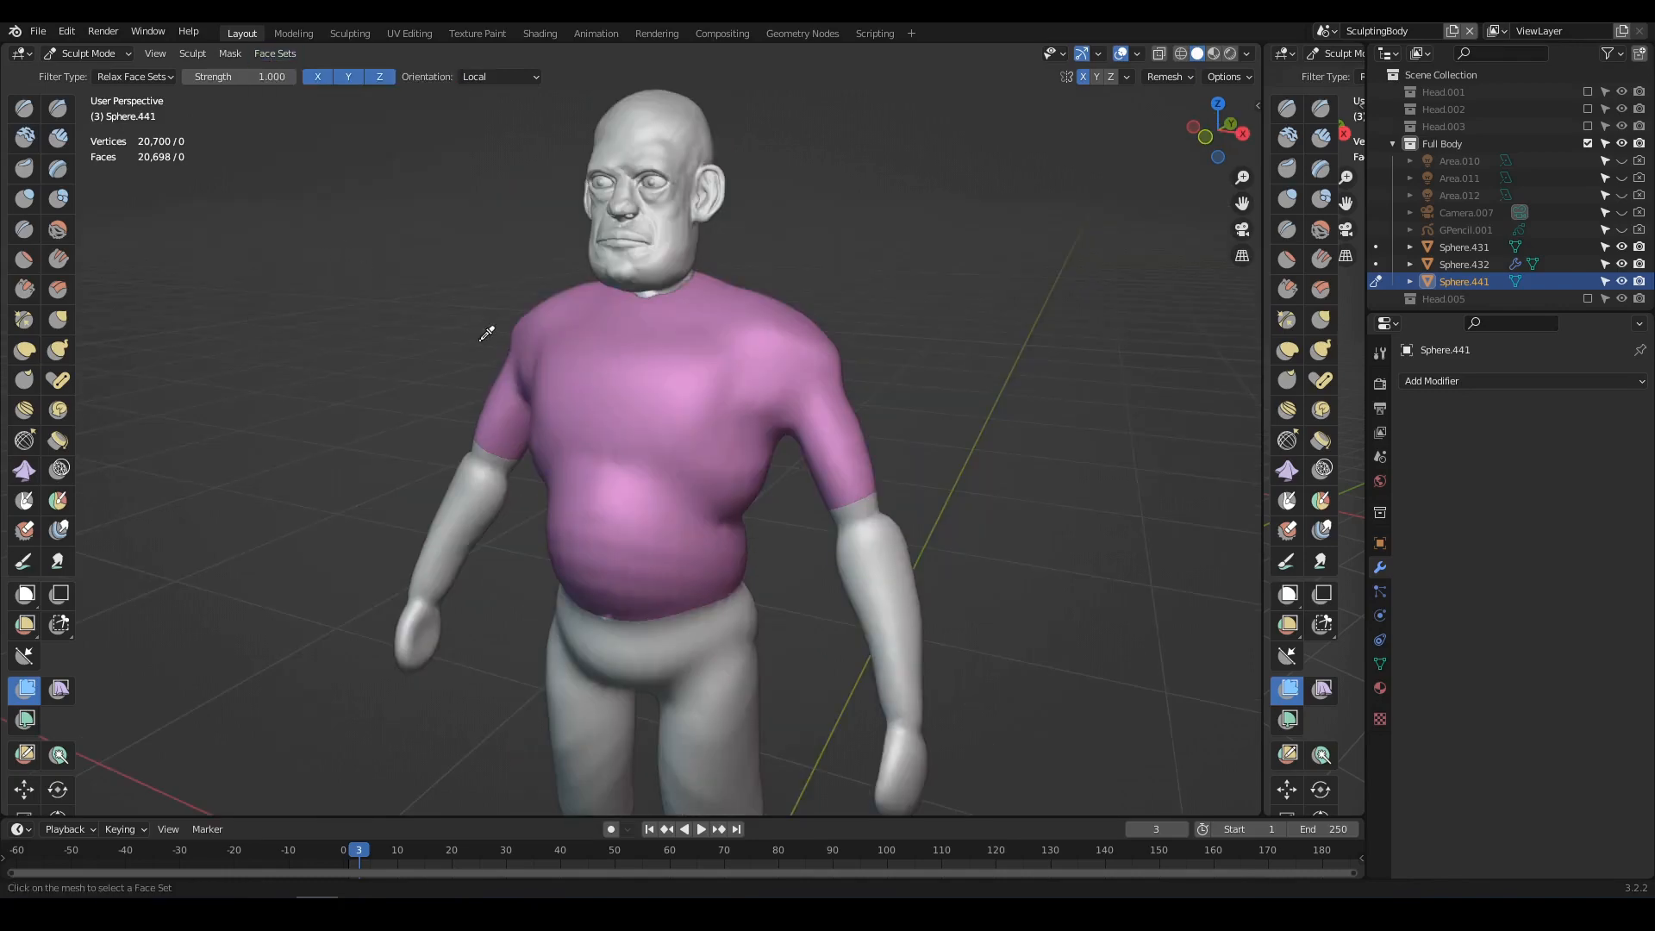
click(689, 414)
scroll(702, 441, up, 3)
key(g)
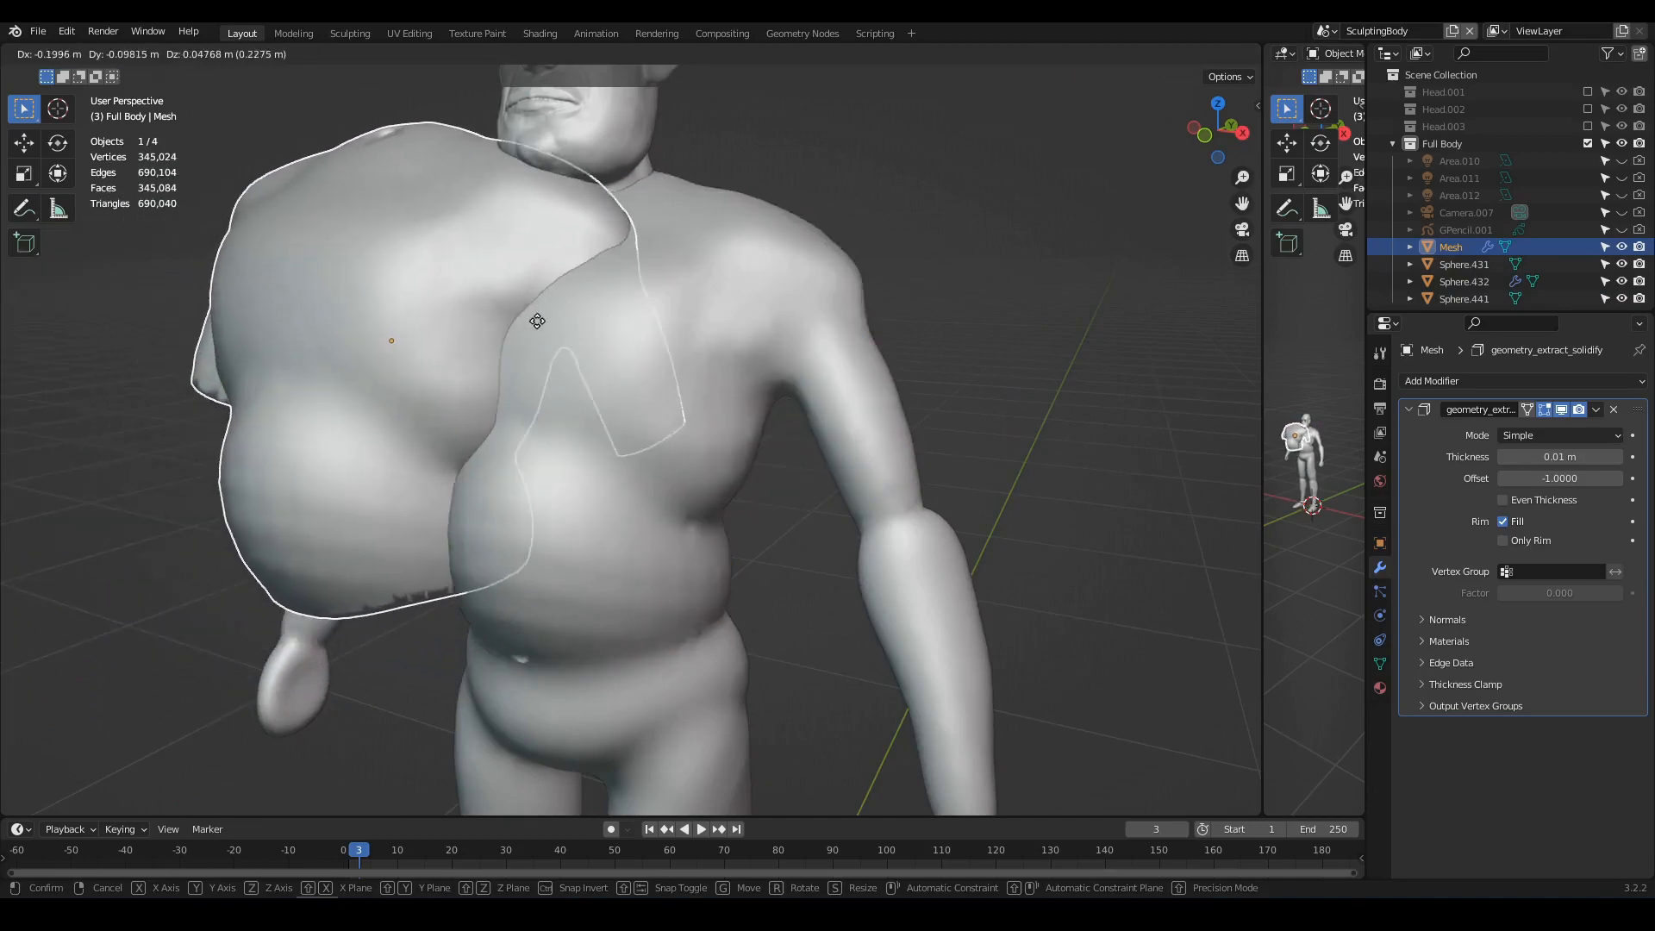
right_click(718, 368)
scroll(758, 439, up, 2)
mouse_move(809, 479)
middle_down()
mouse_move(741, 457)
mouse_move(805, 495)
middle_up()
key(Tab)
key(s)
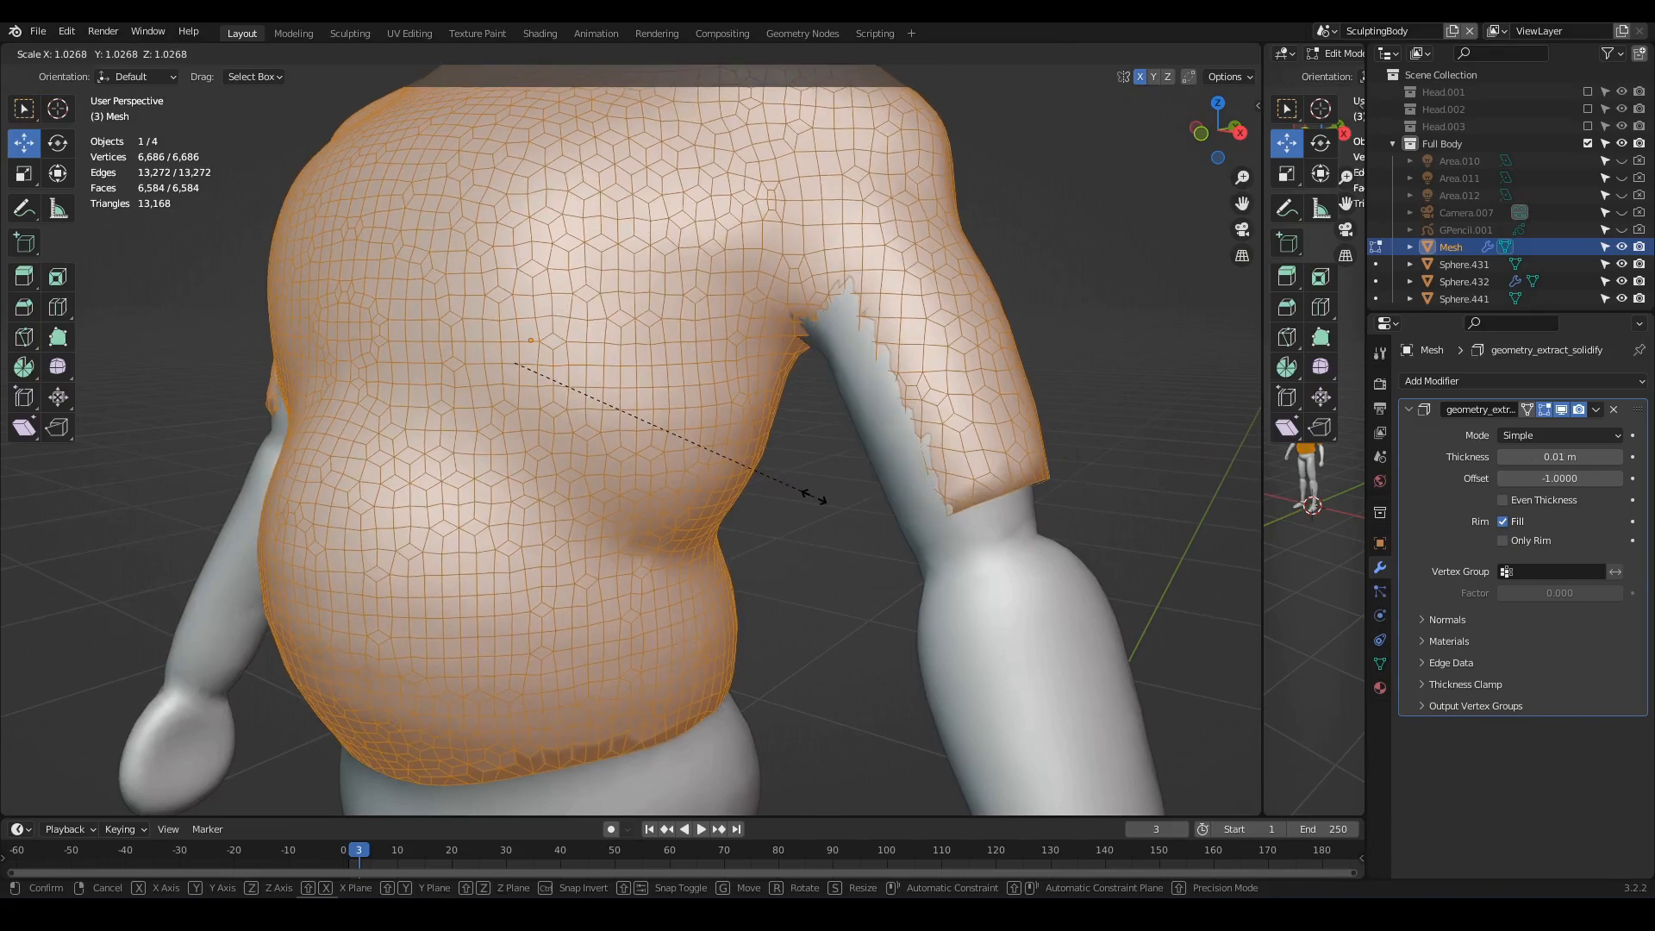
right_click(865, 487)
scroll(817, 500, down, 3)
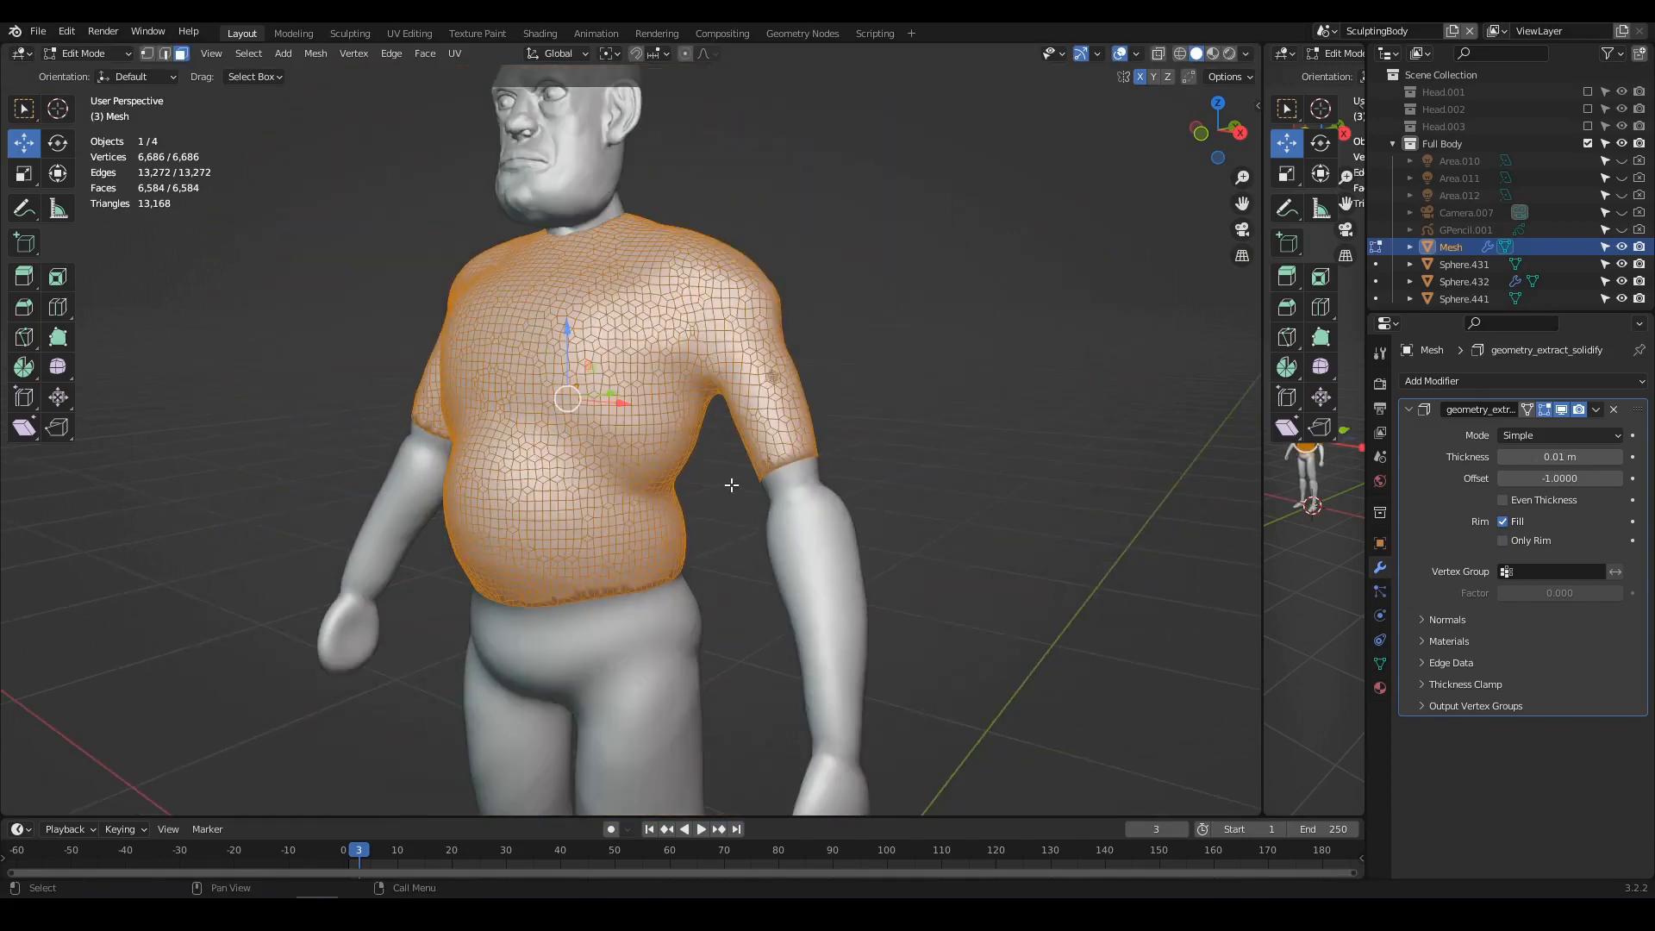
scroll(731, 484, up, 2)
key(Tab)
- Isolate the extracted shirt mesh to inspect its openings and set its Solidify thickness to -0.009 m
key(KP_Divide)
scroll(579, 376, up, 3)
middle_drag(731, 485, 643, 425)
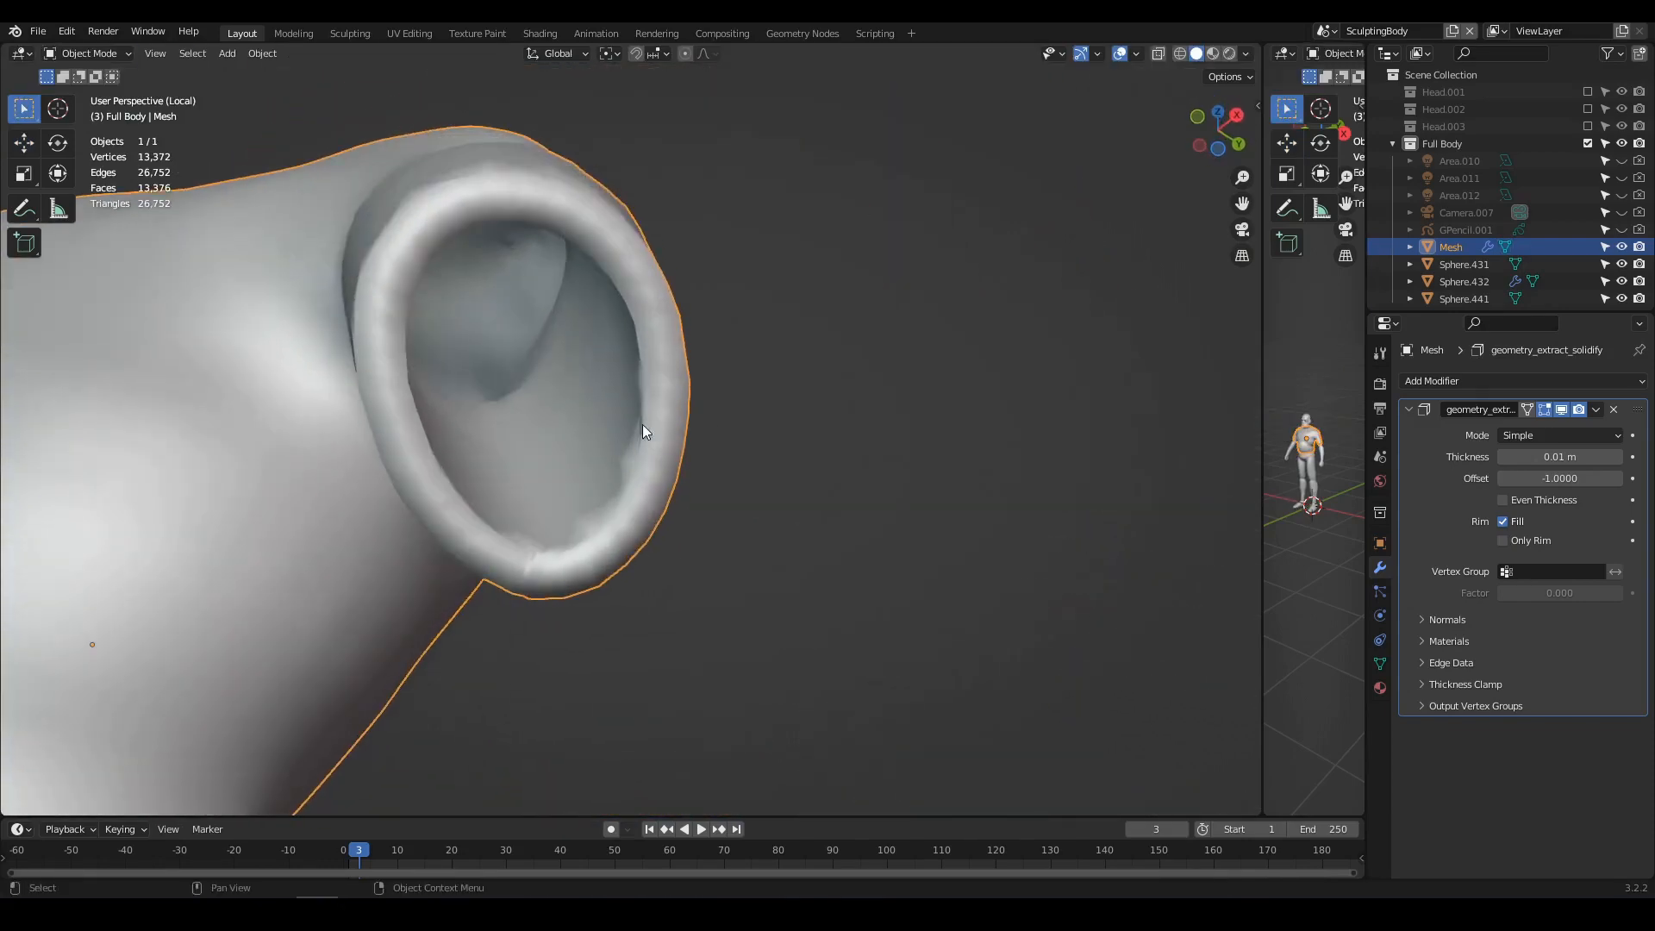
scroll(554, 462, down, 5)
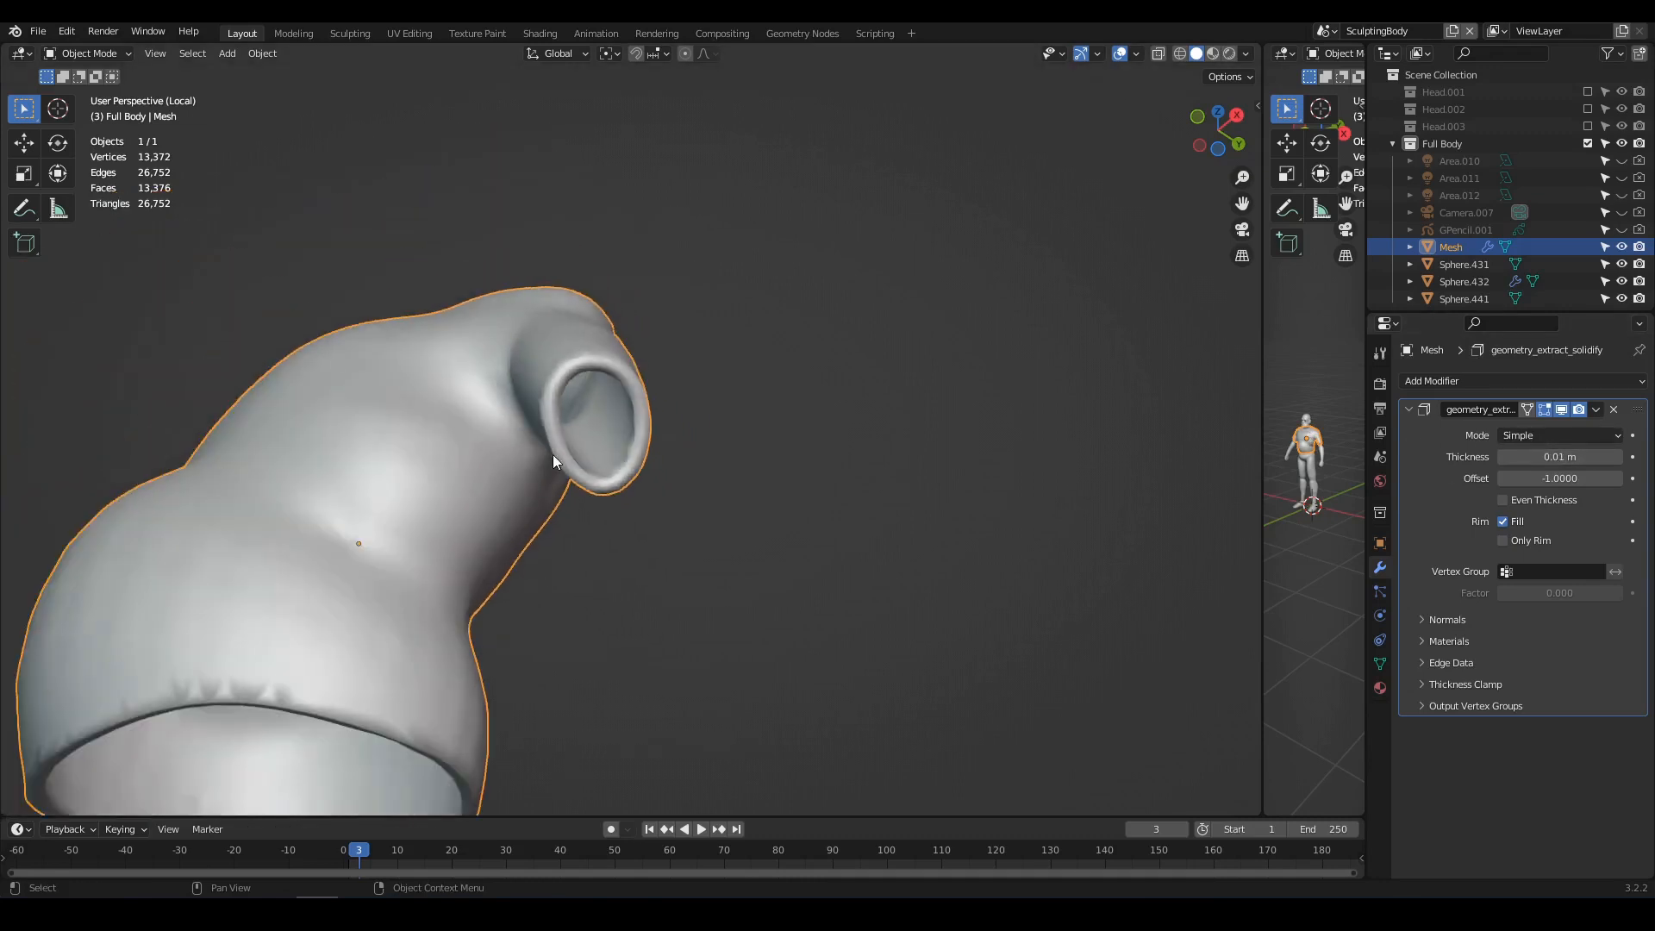
mouse_move(554, 462)
middle_down()
mouse_move(602, 547)
mouse_move(619, 482)
mouse_move(557, 468)
middle_up()
scroll(673, 431, up, 4)
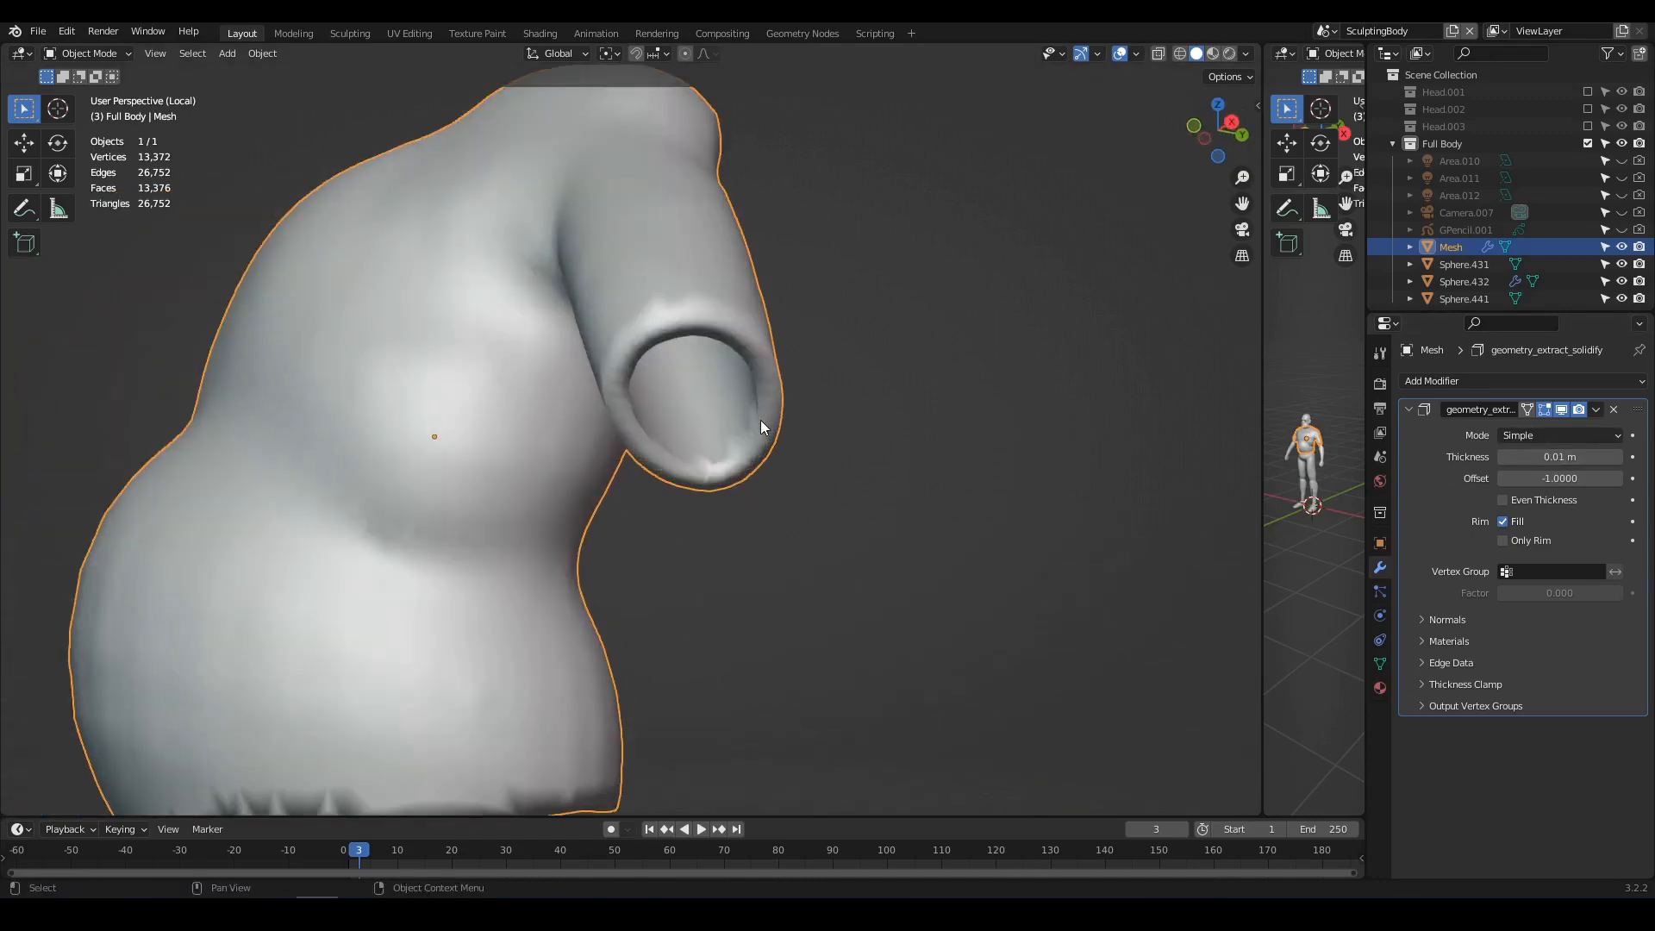
middle_drag(760, 420, 771, 380)
drag(1559, 457, 1495, 465)
scroll(814, 457, down, 4)
middle_drag(814, 456, 853, 525)
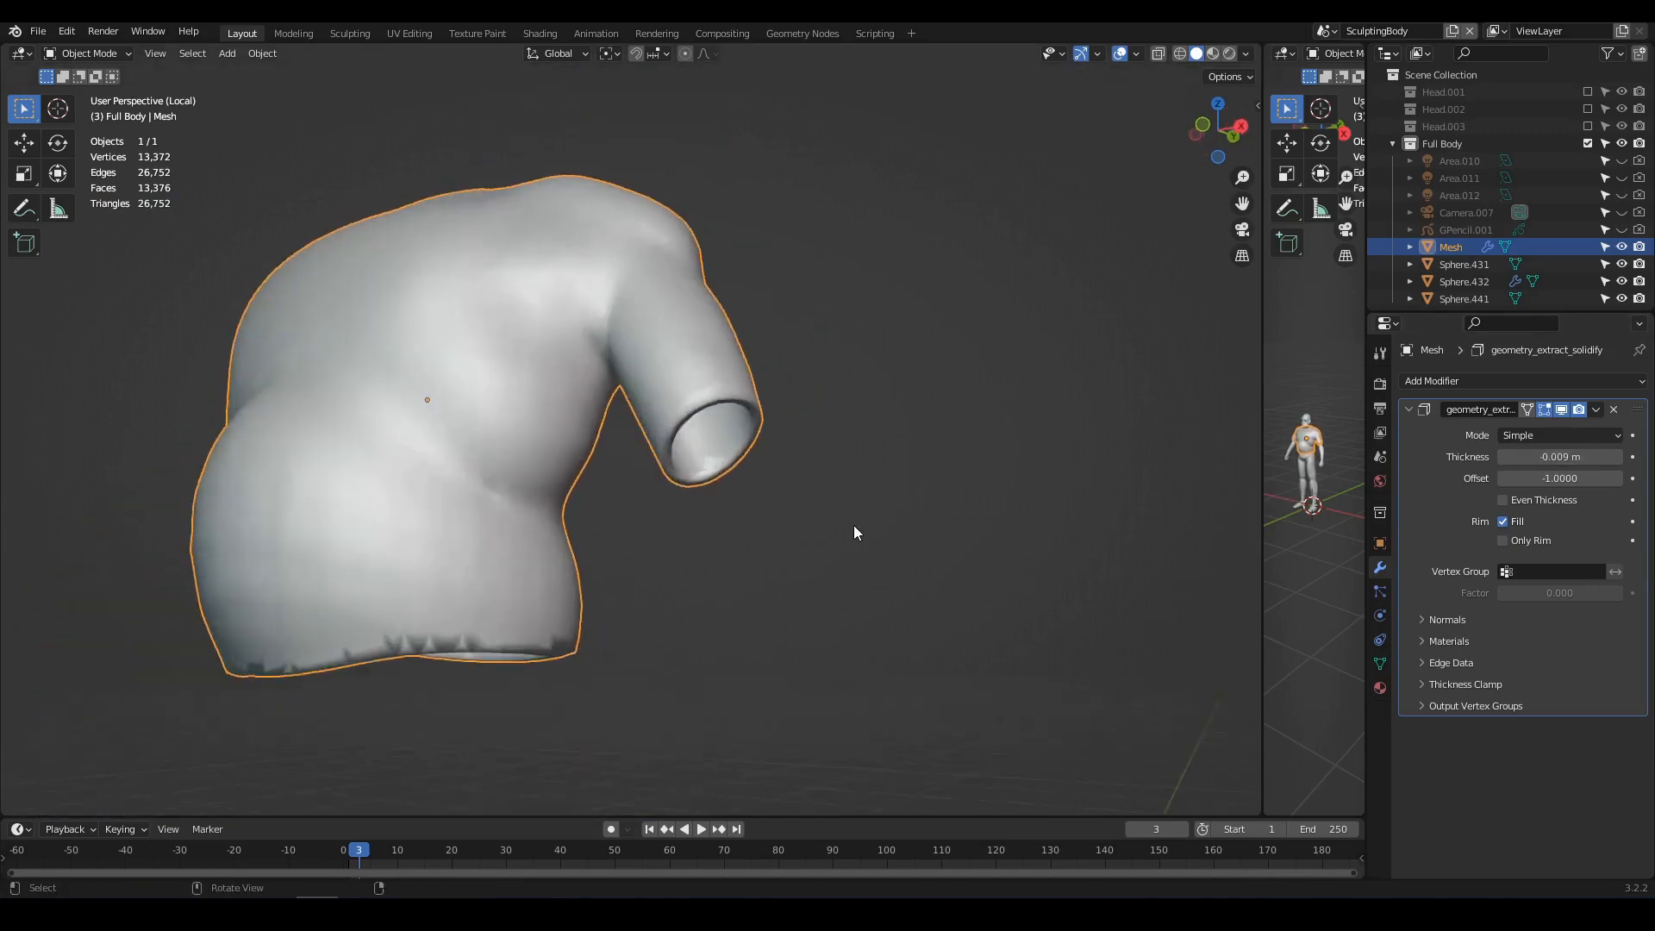
key(KP_Divide)
key(KP_1)
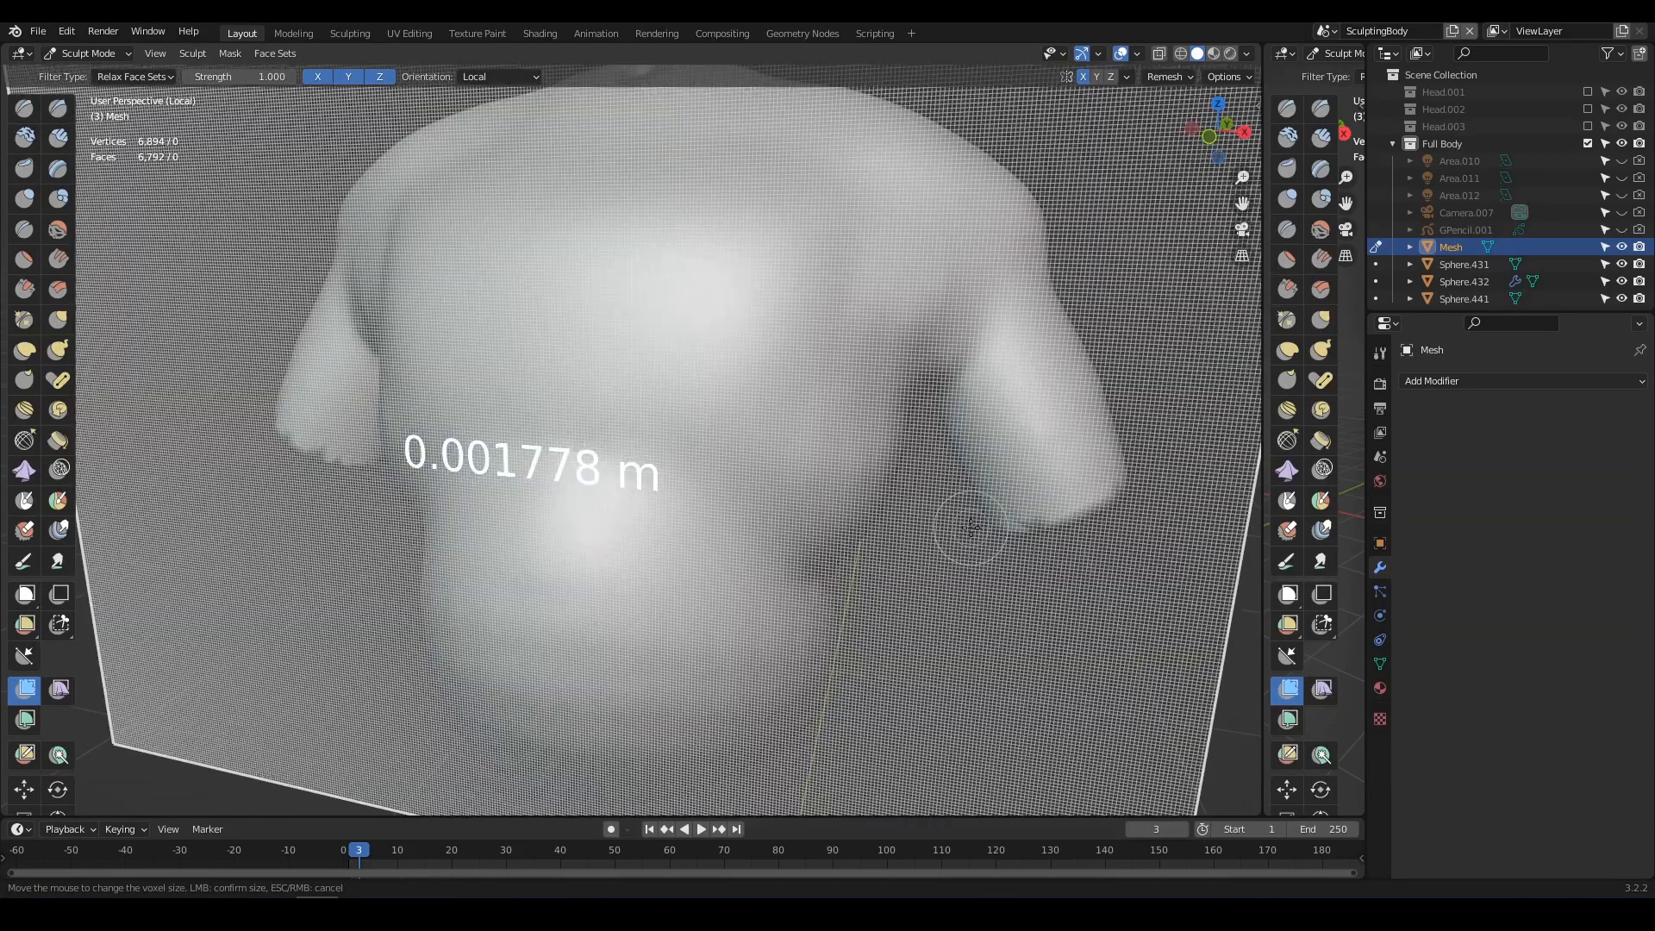
- Set the shirt mesh's voxel size to about 0.0018 m and remesh it
click(968, 525)
scroll(853, 503, down, 2)
middle_drag(853, 502, 843, 498)
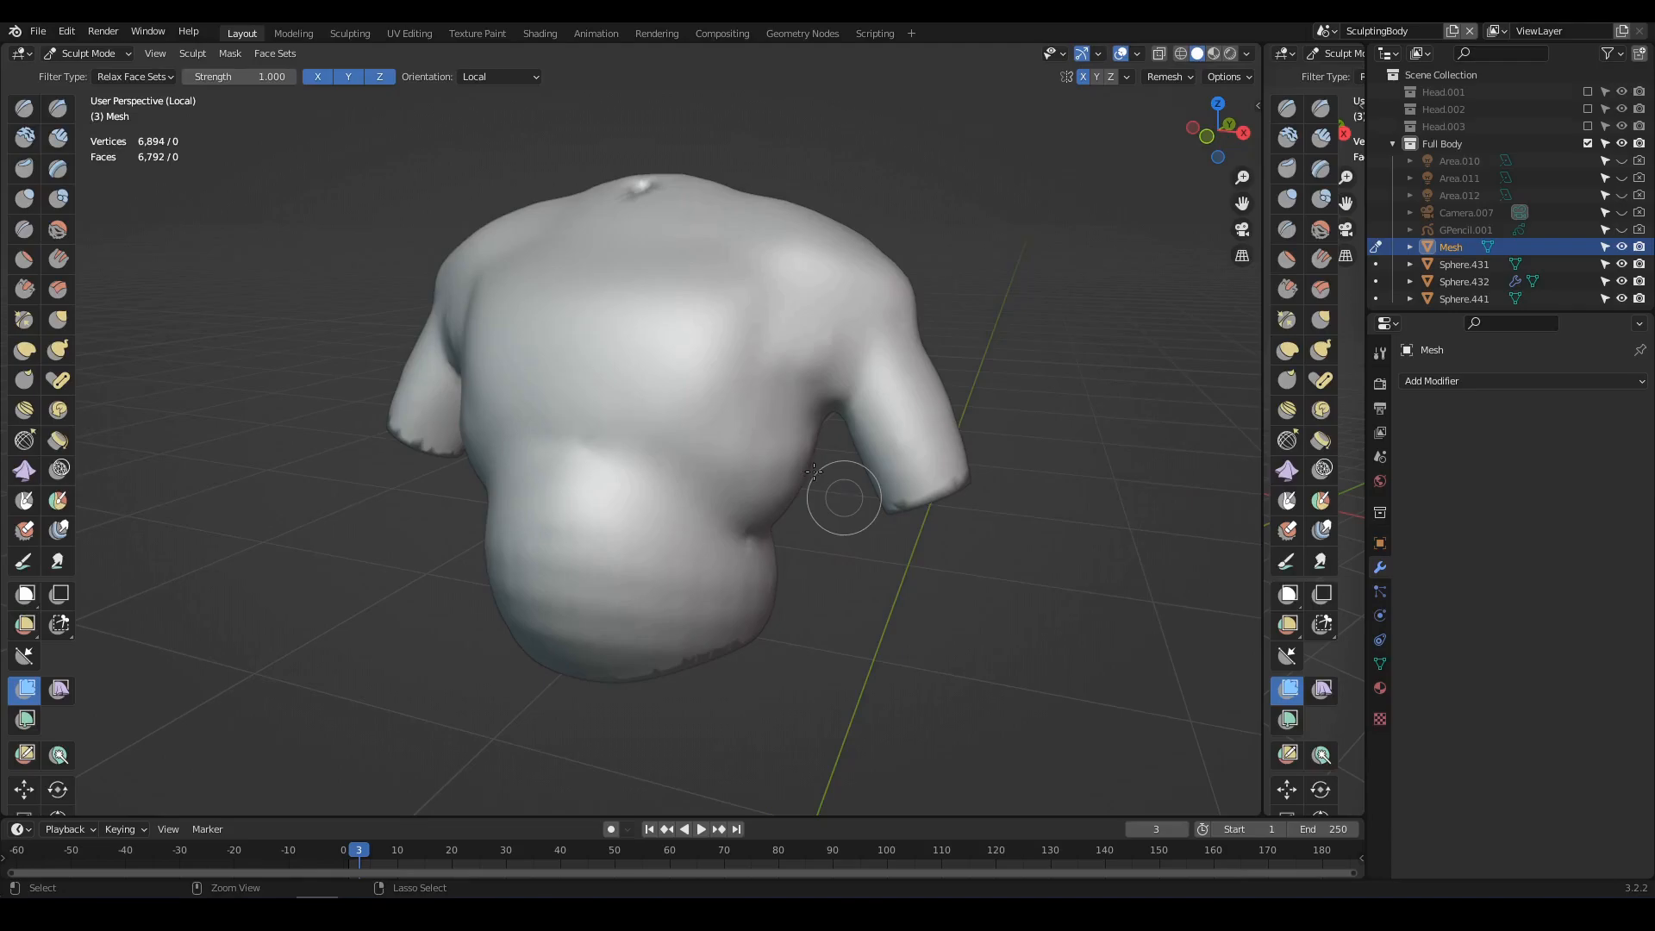
key(ctrl+r)
middle_drag(717, 463, 748, 379)
scroll(750, 453, up, 5)
scroll(755, 422, down, 5)
mouse_move(767, 517)
middle_down()
mouse_move(685, 457)
mouse_move(618, 455)
mouse_move(791, 500)
middle_up()
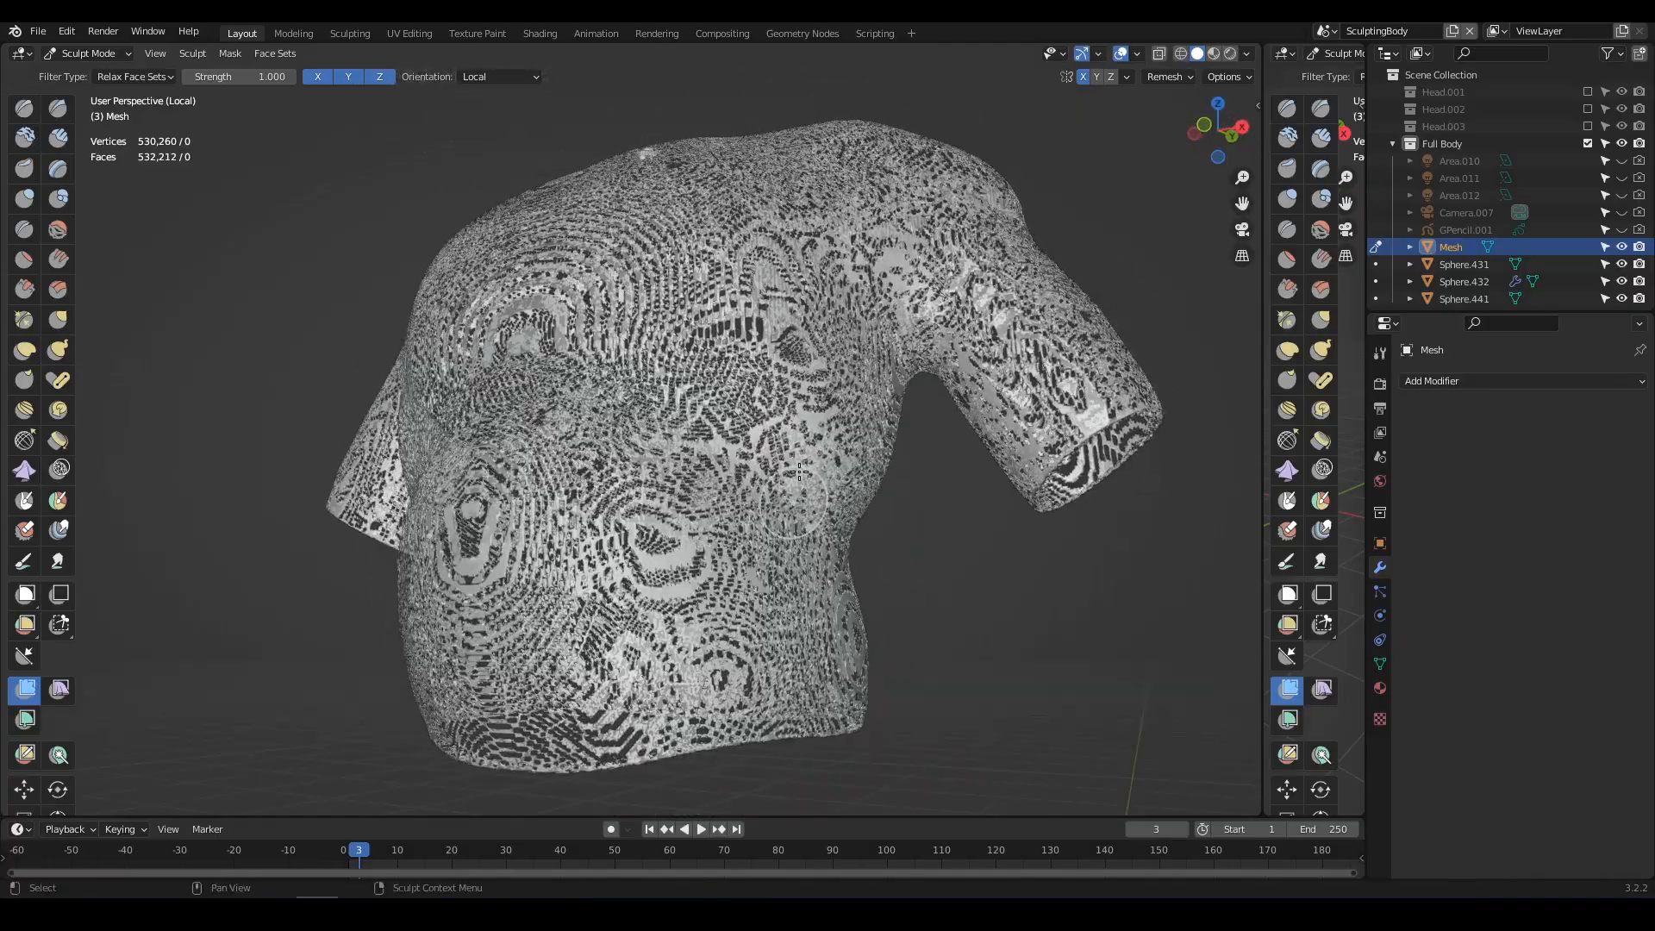
- Switch the remeshed shirt to Object Mode and examine its surface for gaps
key(Tab)
key(Tab)
middle_drag(812, 468, 815, 517)
key(ctrl+Tab)
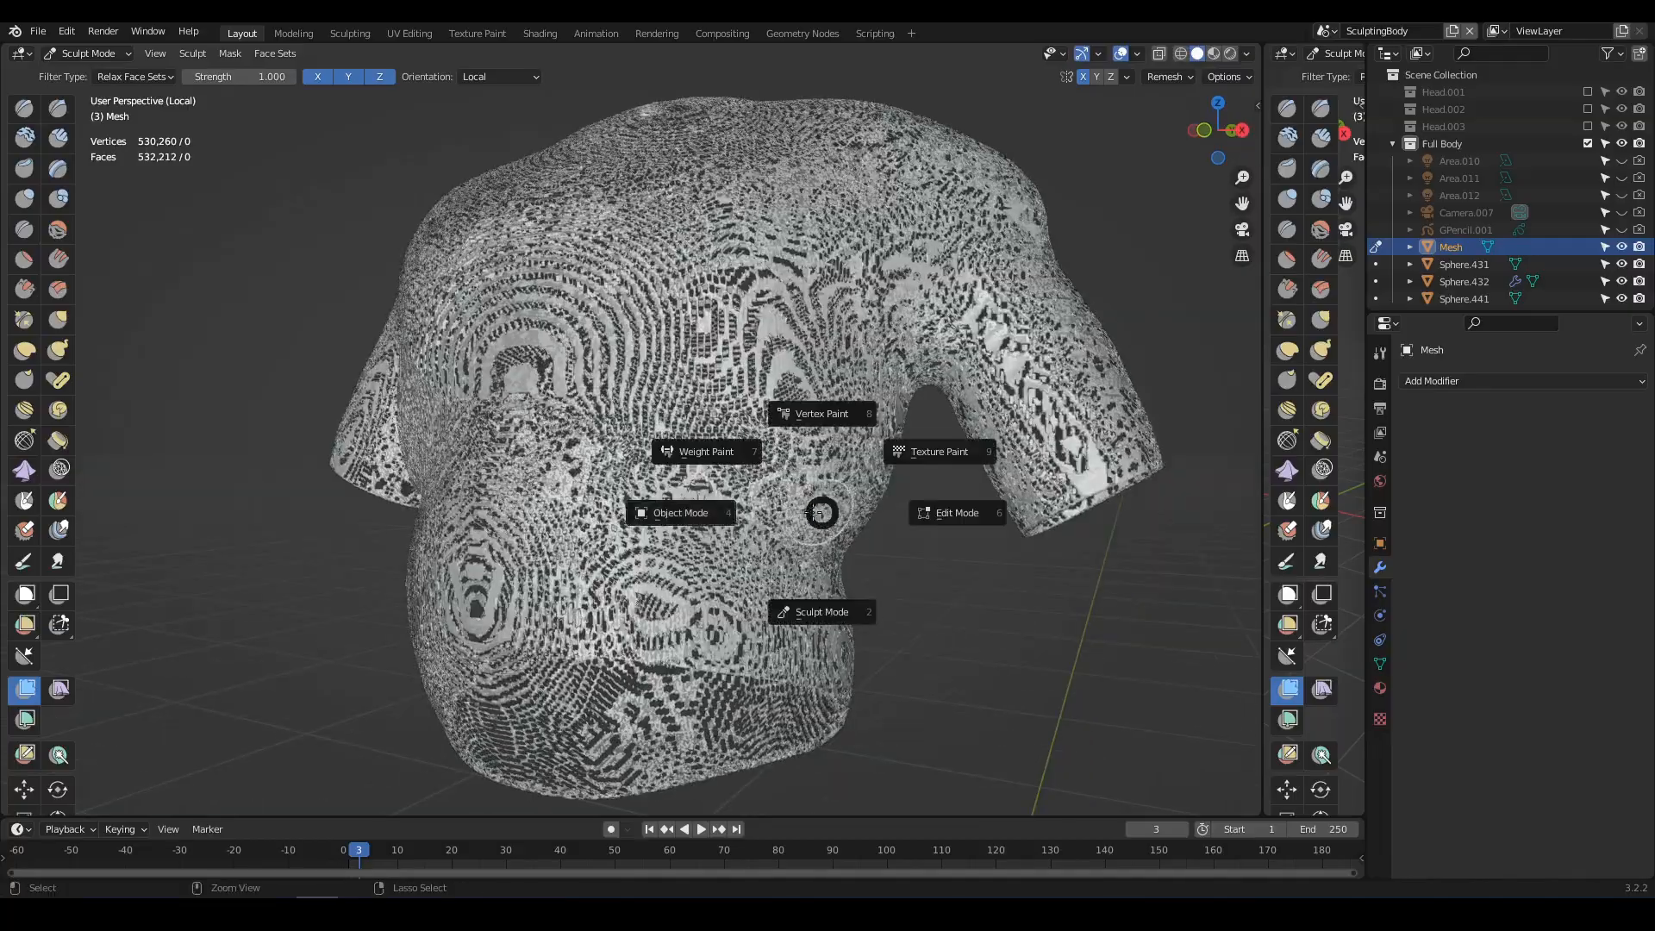
click(702, 513)
scroll(702, 513, up, 2)
click(951, 595)
middle_drag(948, 595, 918, 552)
scroll(927, 584, down, 3)
click(808, 515)
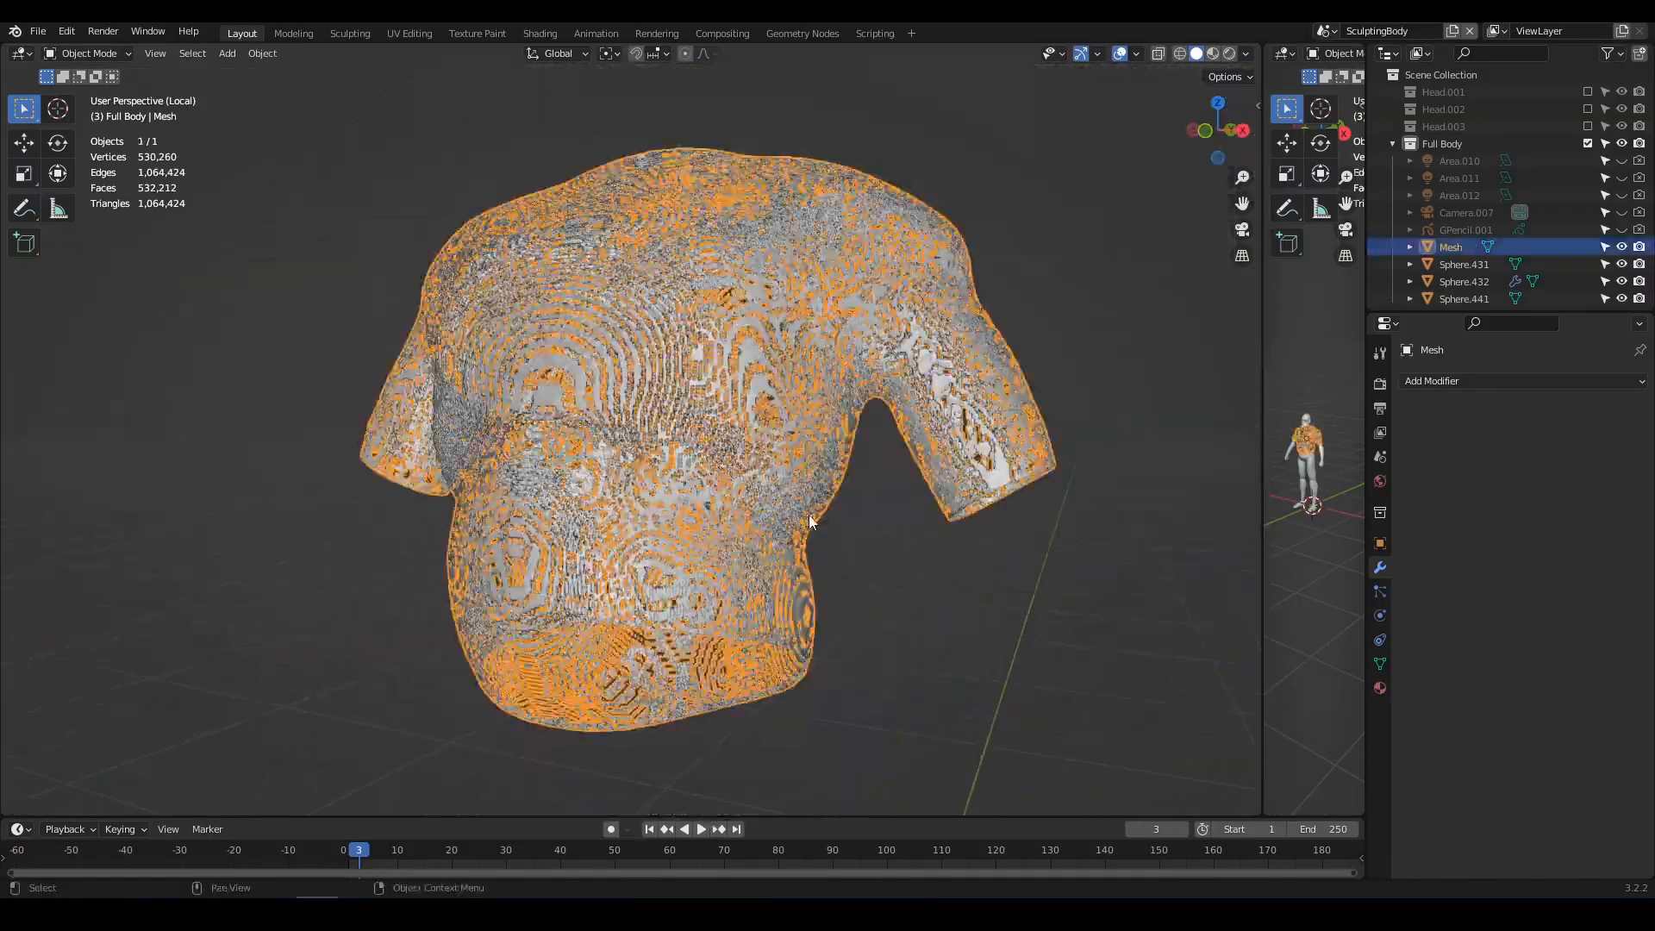
- Undo the changes back to before the fine voxel remesh of the shirt
key(ctrl+z)
key(ctrl+z)
key(ctrl+z)
key(ctrl+z)
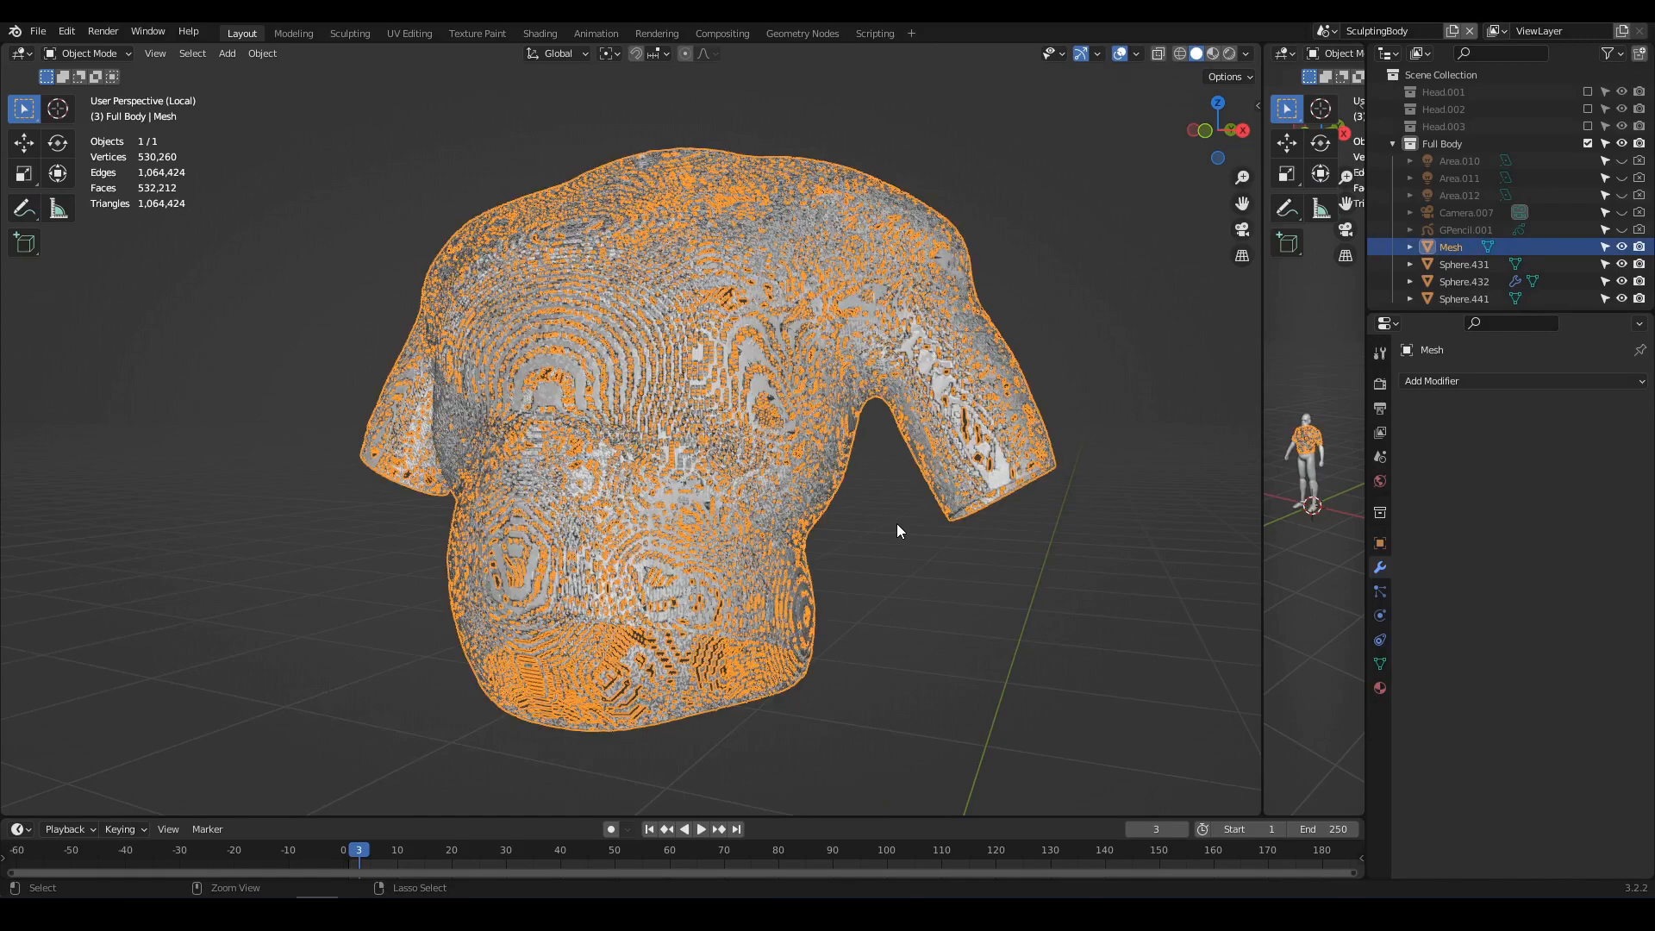
key(ctrl+z)
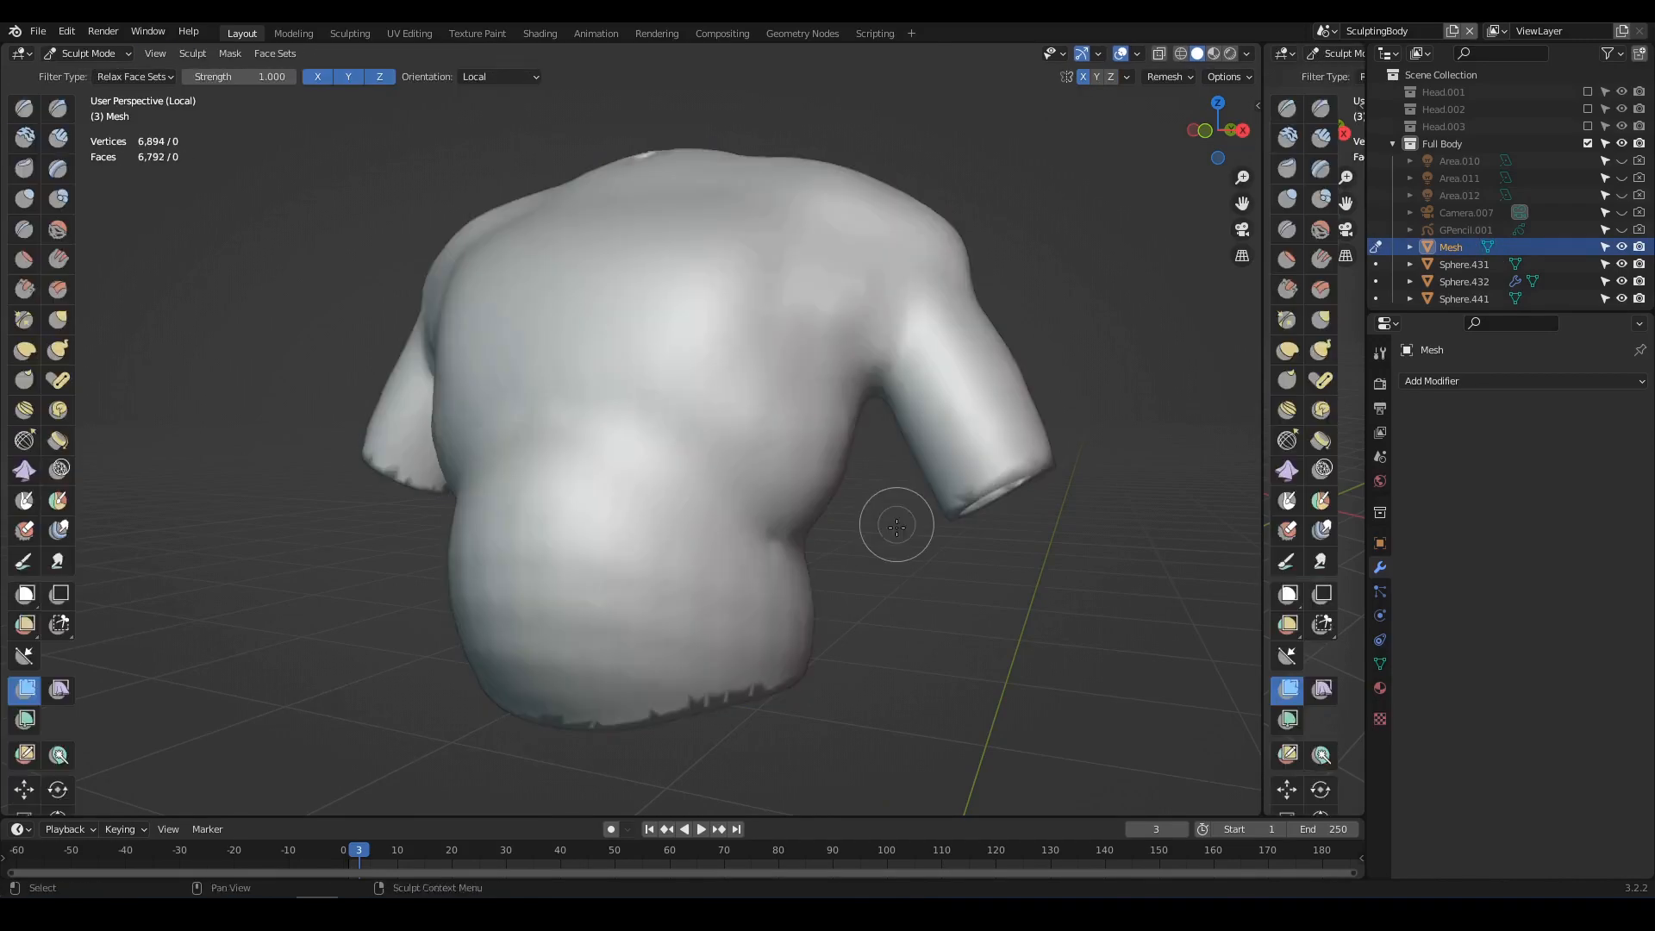
- Return the shirt mesh to Object Mode and add a new Solidify modifier to it
middle_drag(897, 526, 717, 429)
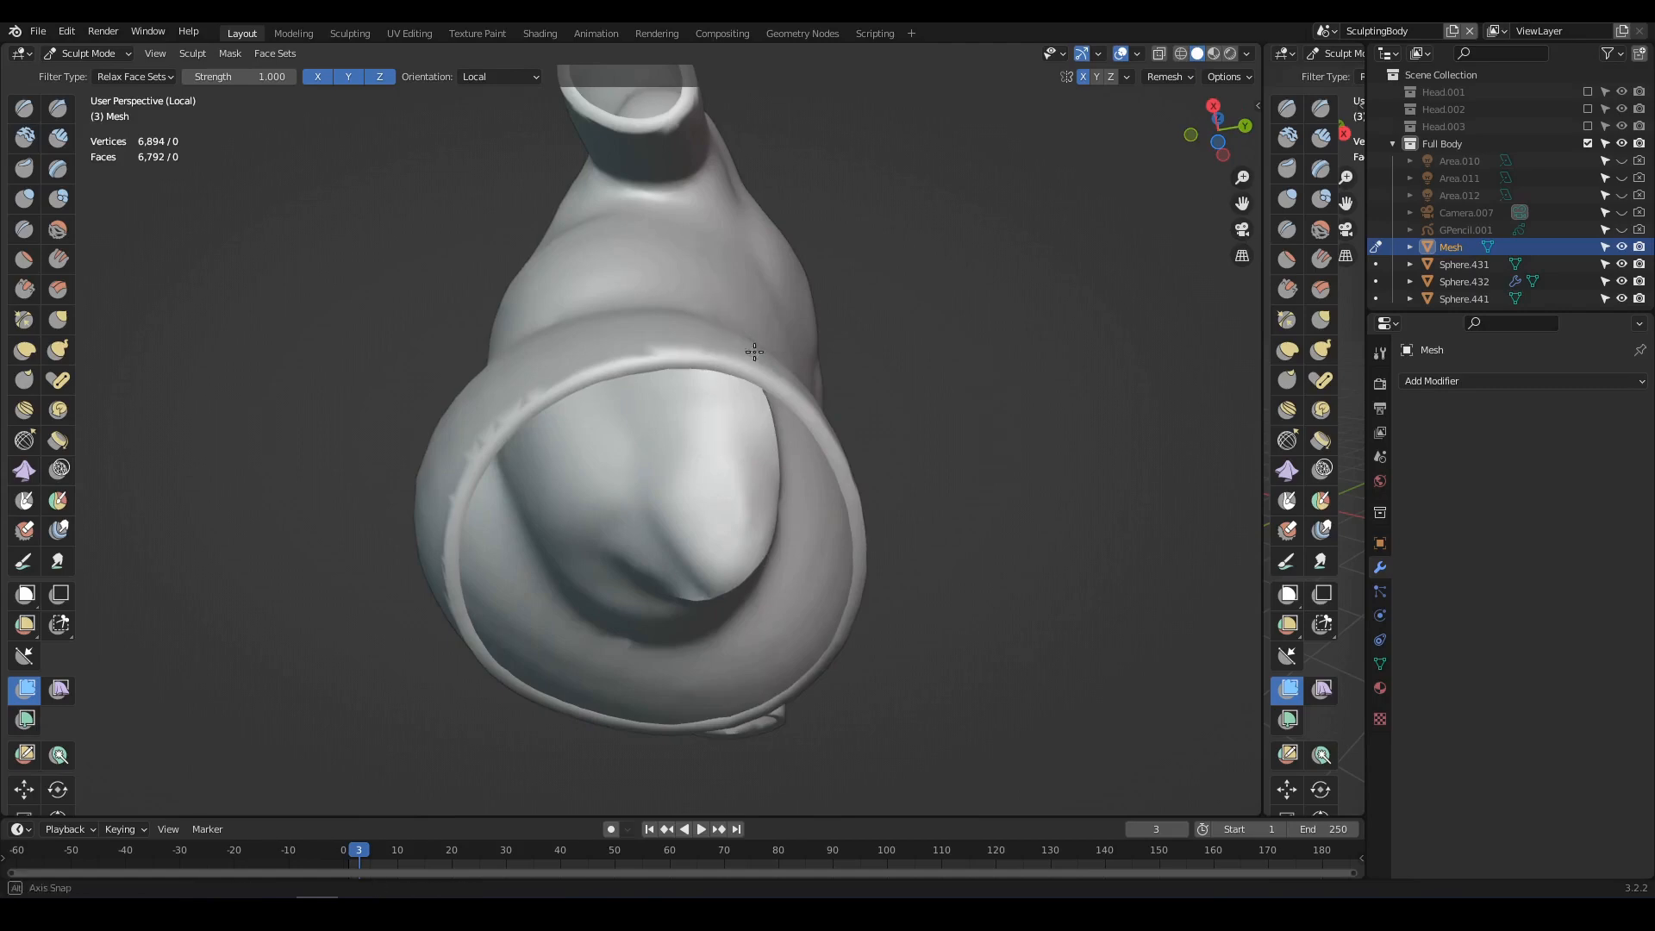
middle_drag(755, 352, 964, 469)
click(981, 541)
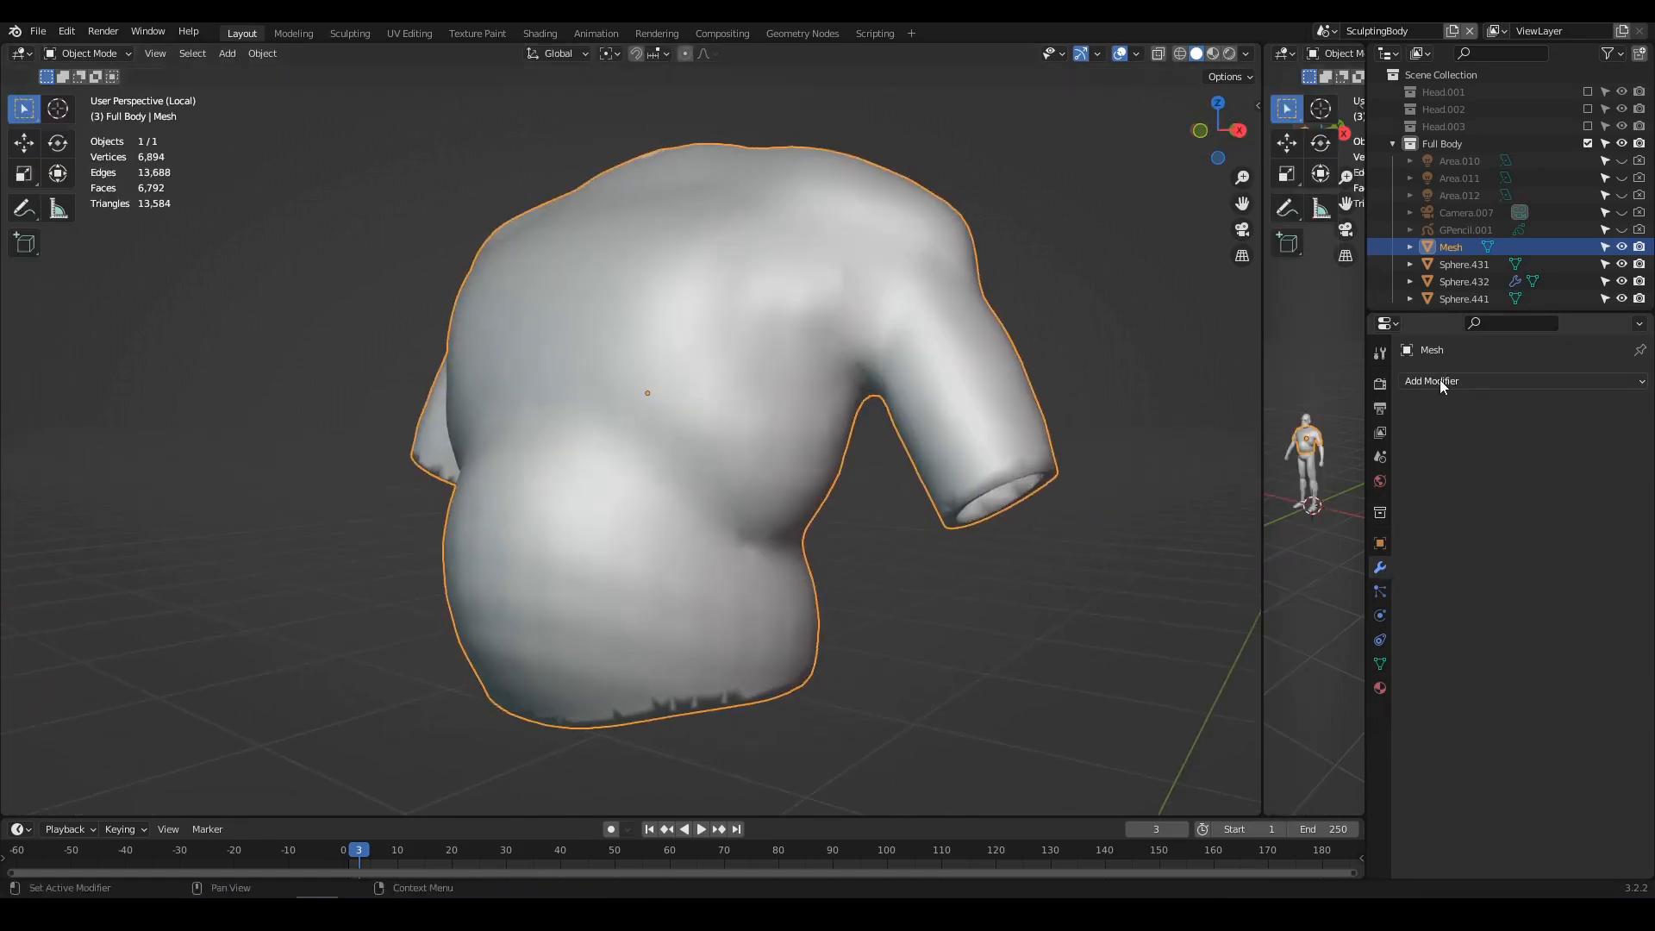
click(1431, 380)
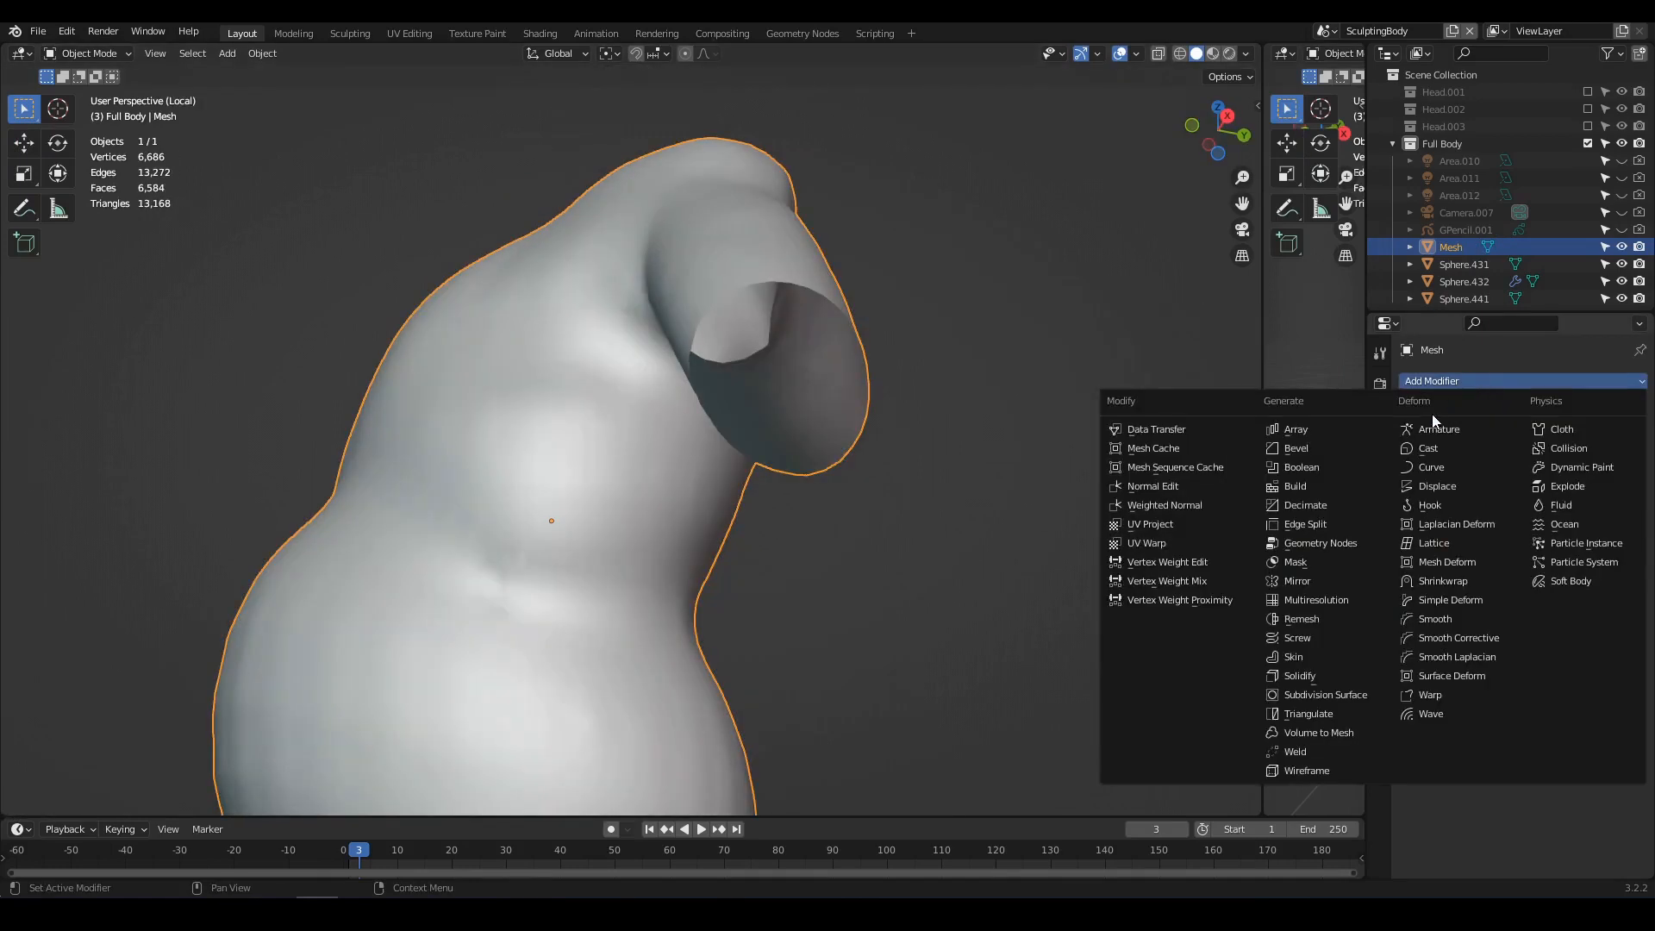
click(1301, 676)
middle_drag(1094, 564, 894, 445)
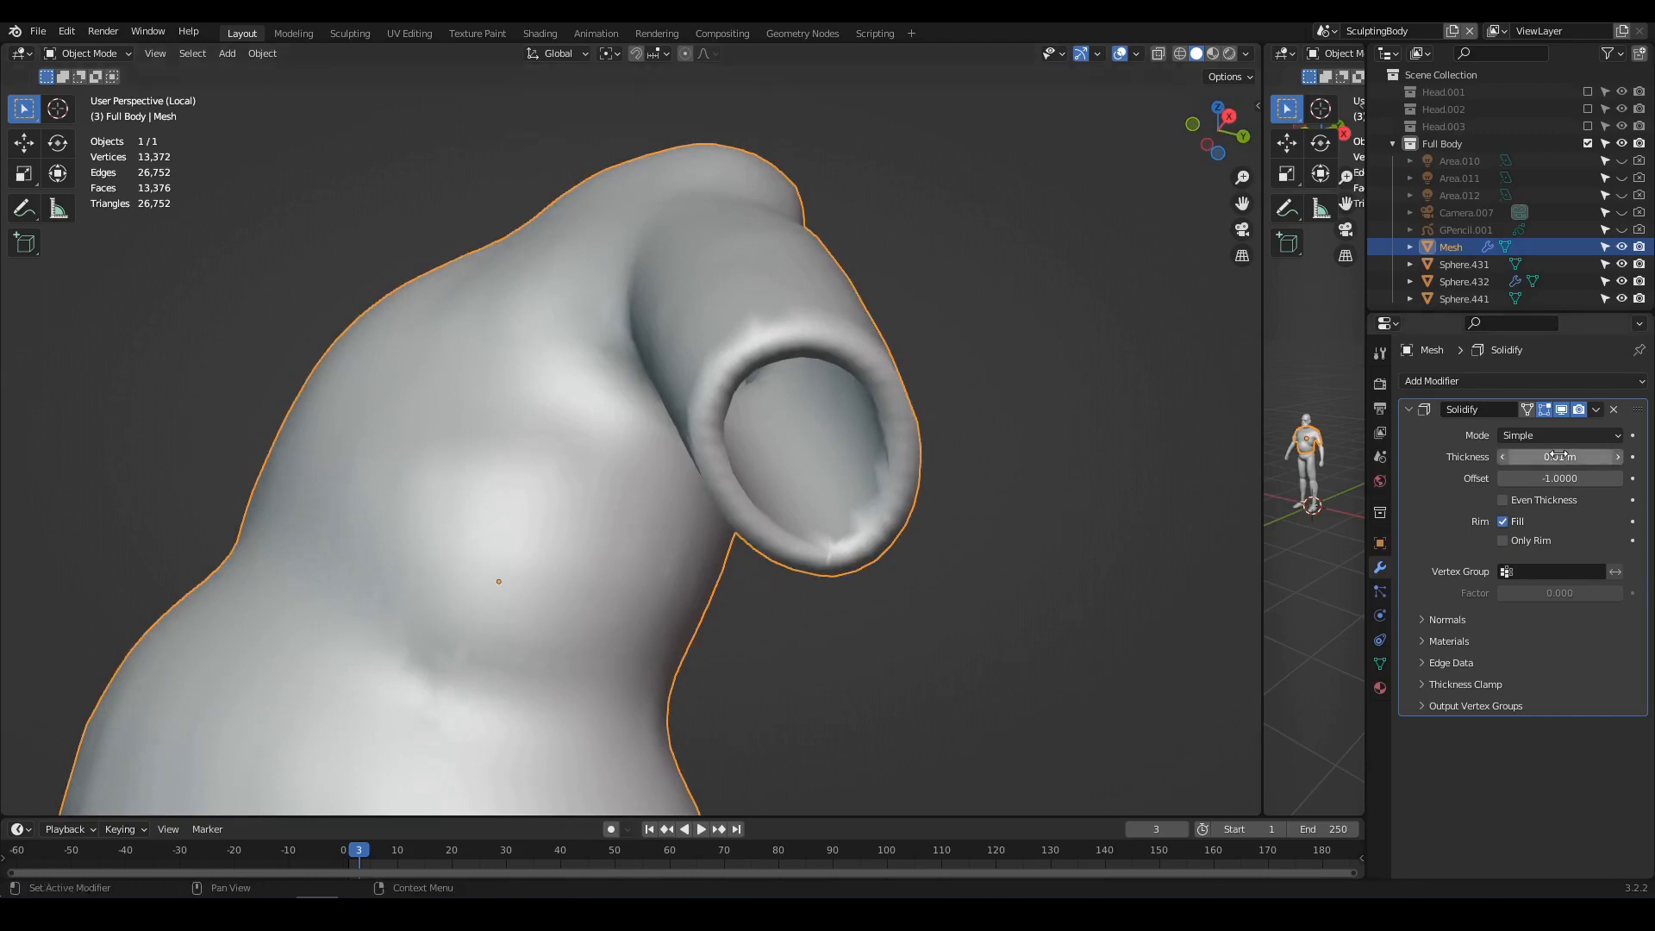
- Set the Solidify thickness to -0.01 m and try the Even Thickness and Only Rim options
mouse_move(1557, 455)
mouse_down()
mouse_move(1595, 456)
mouse_move(1545, 456)
mouse_up()
click(1503, 499)
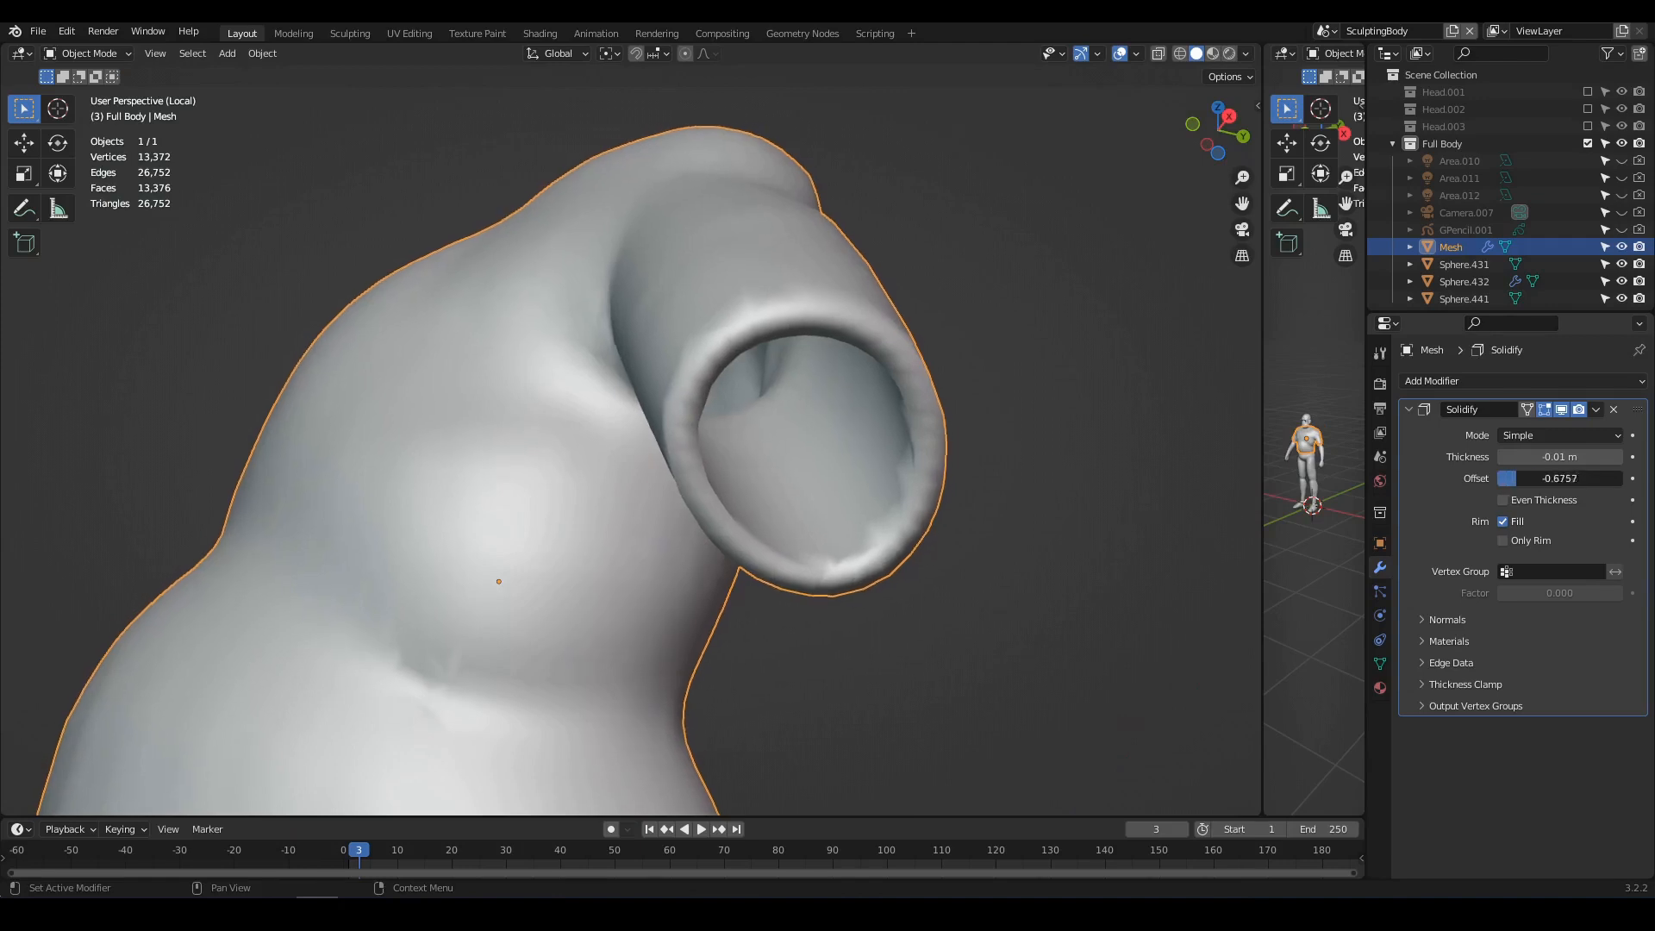
click(1503, 540)
- Adjust the voxel size for the solidified shirt in Sculpt Mode and remesh it
middle_drag(1172, 524, 935, 504)
scroll(1129, 507, up, 1)
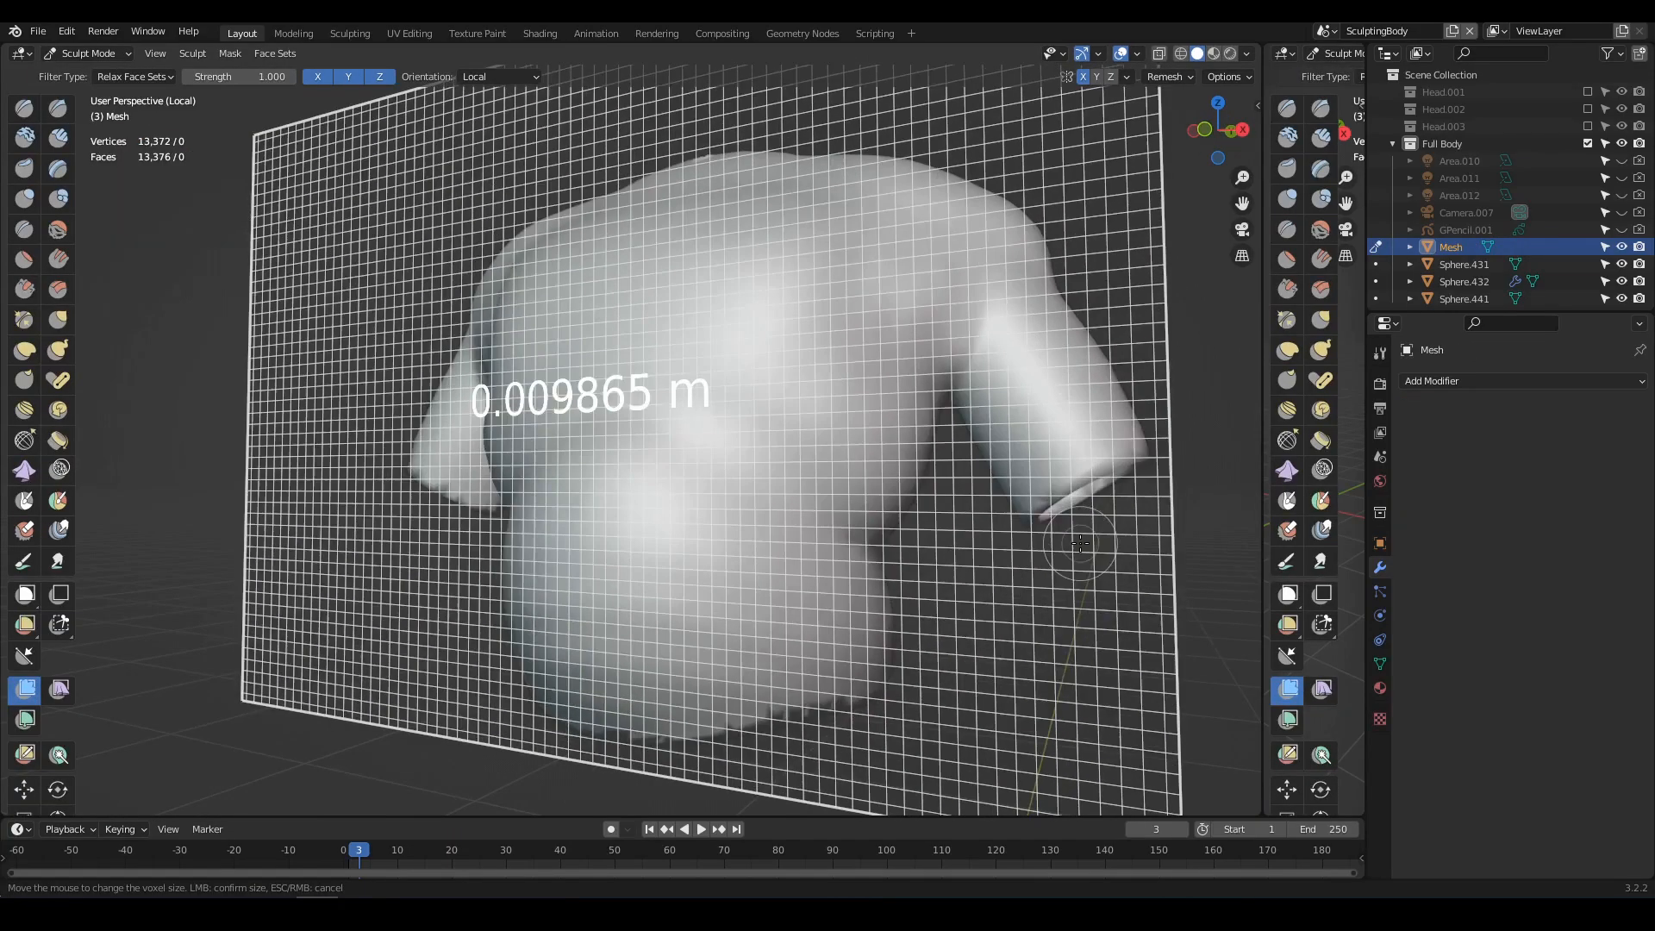
click(957, 508)
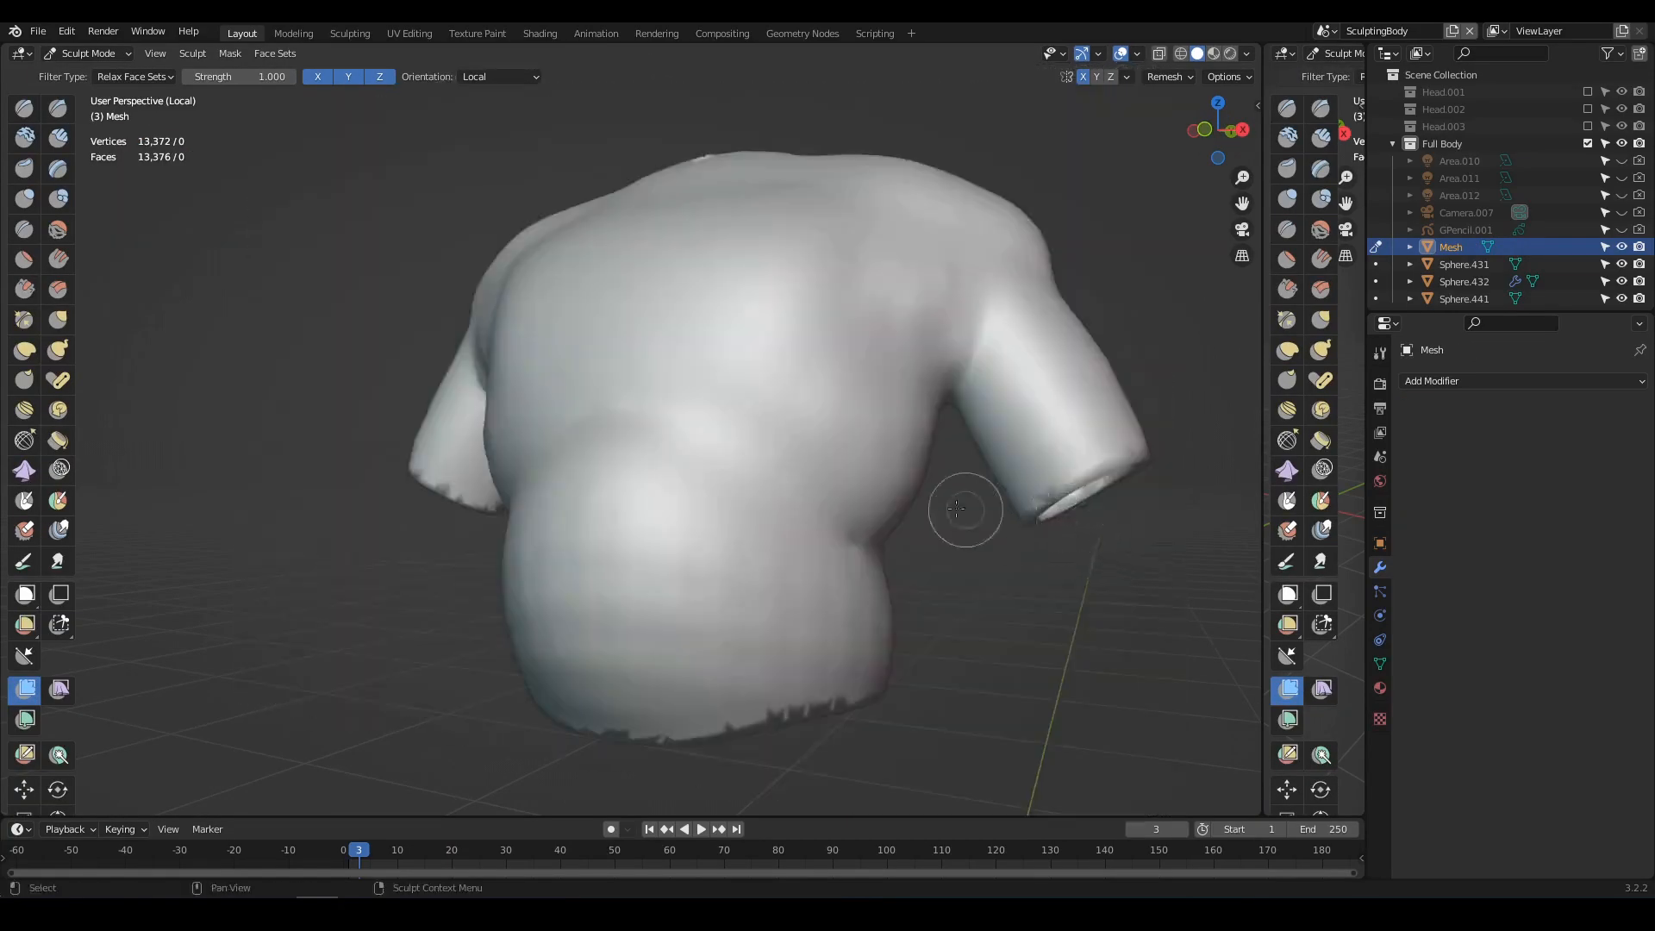
key(ctrl+r)
- Paint a mask around the small neck hole at the top of the shirt
scroll(809, 483, up, 3)
middle_drag(954, 510, 725, 504)
scroll(790, 528, up, 2)
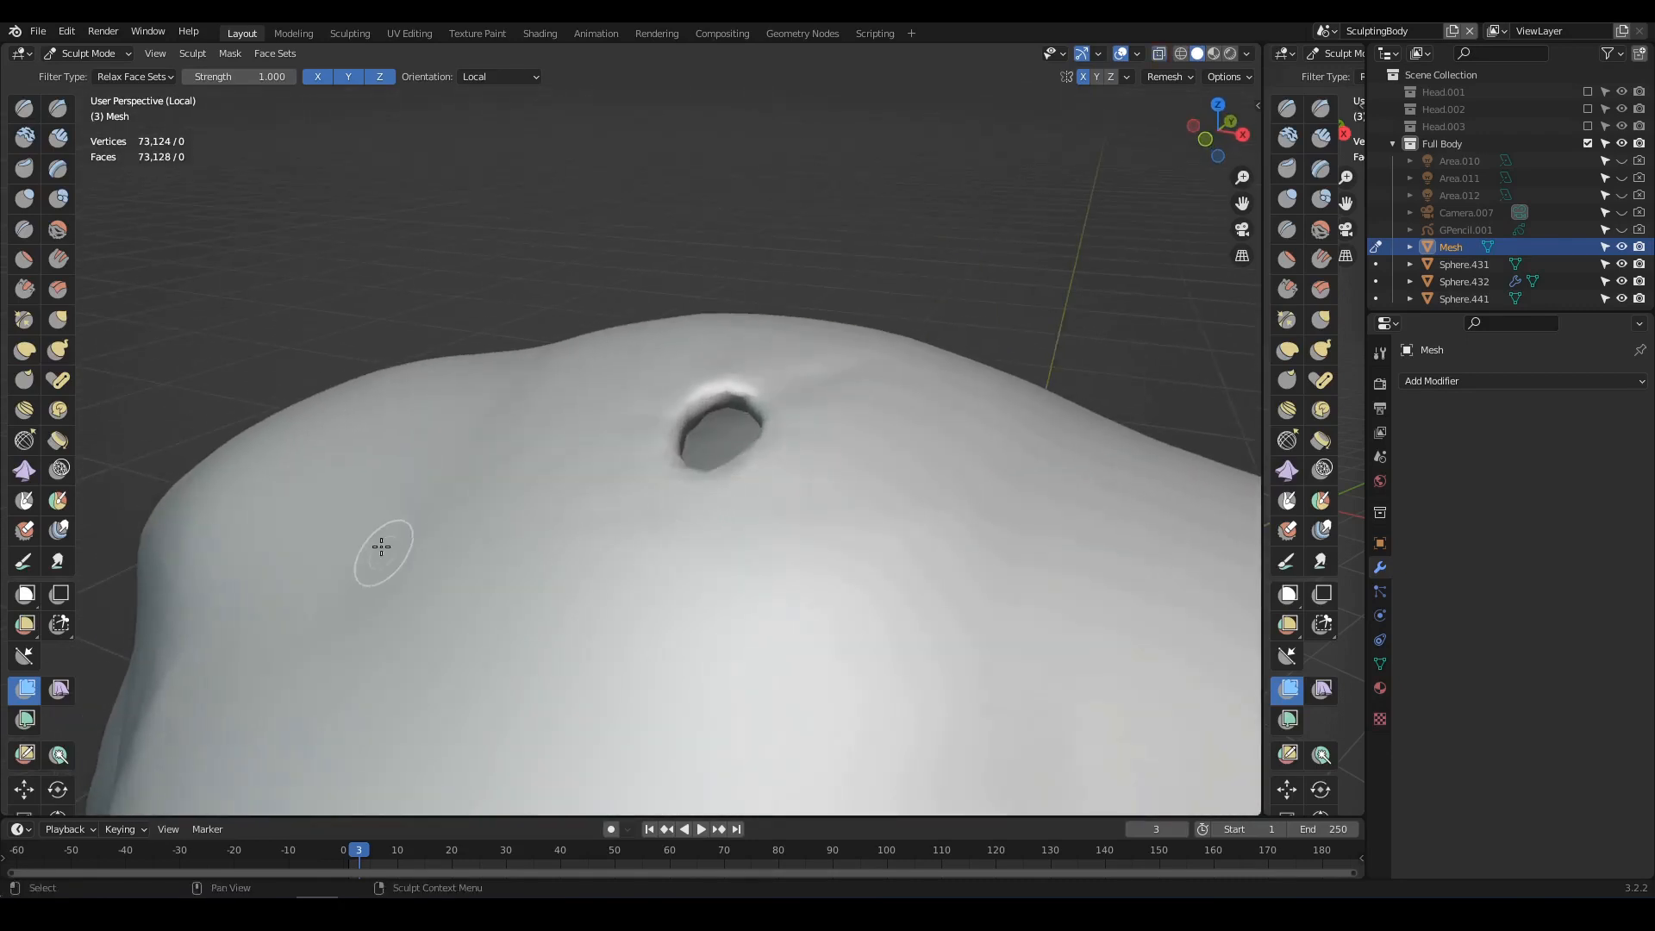
click(24, 501)
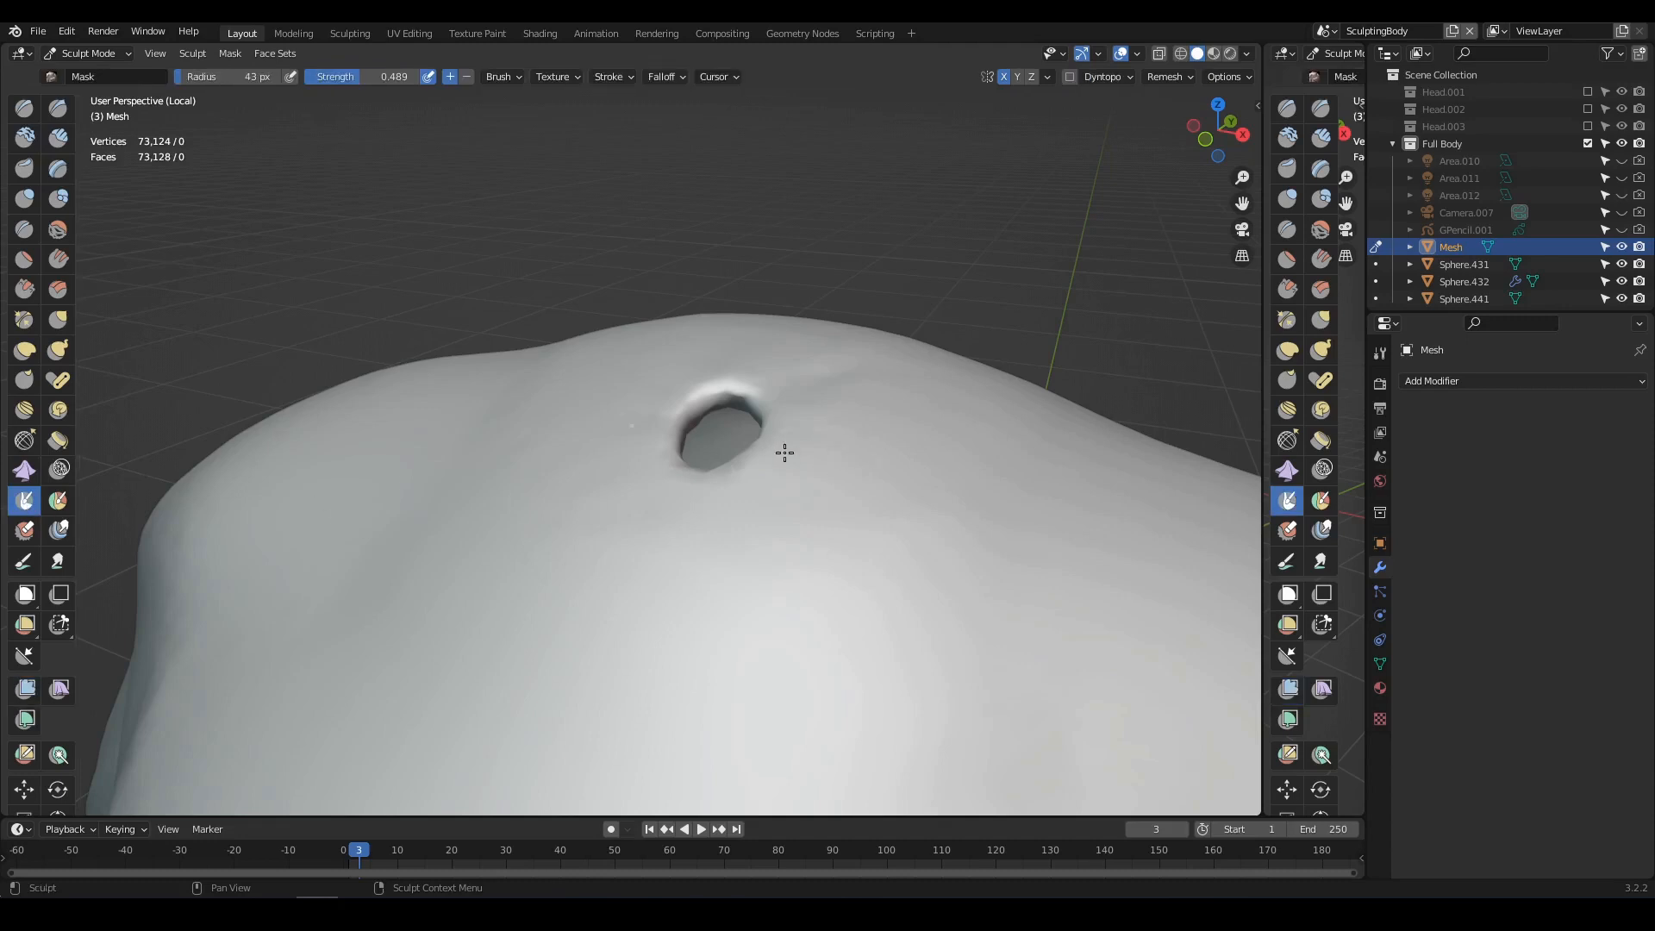
mouse_move(776, 448)
mouse_down()
mouse_move(689, 405)
mouse_move(746, 398)
mouse_move(724, 490)
mouse_move(676, 466)
mouse_up()
middle_drag(747, 385, 810, 517)
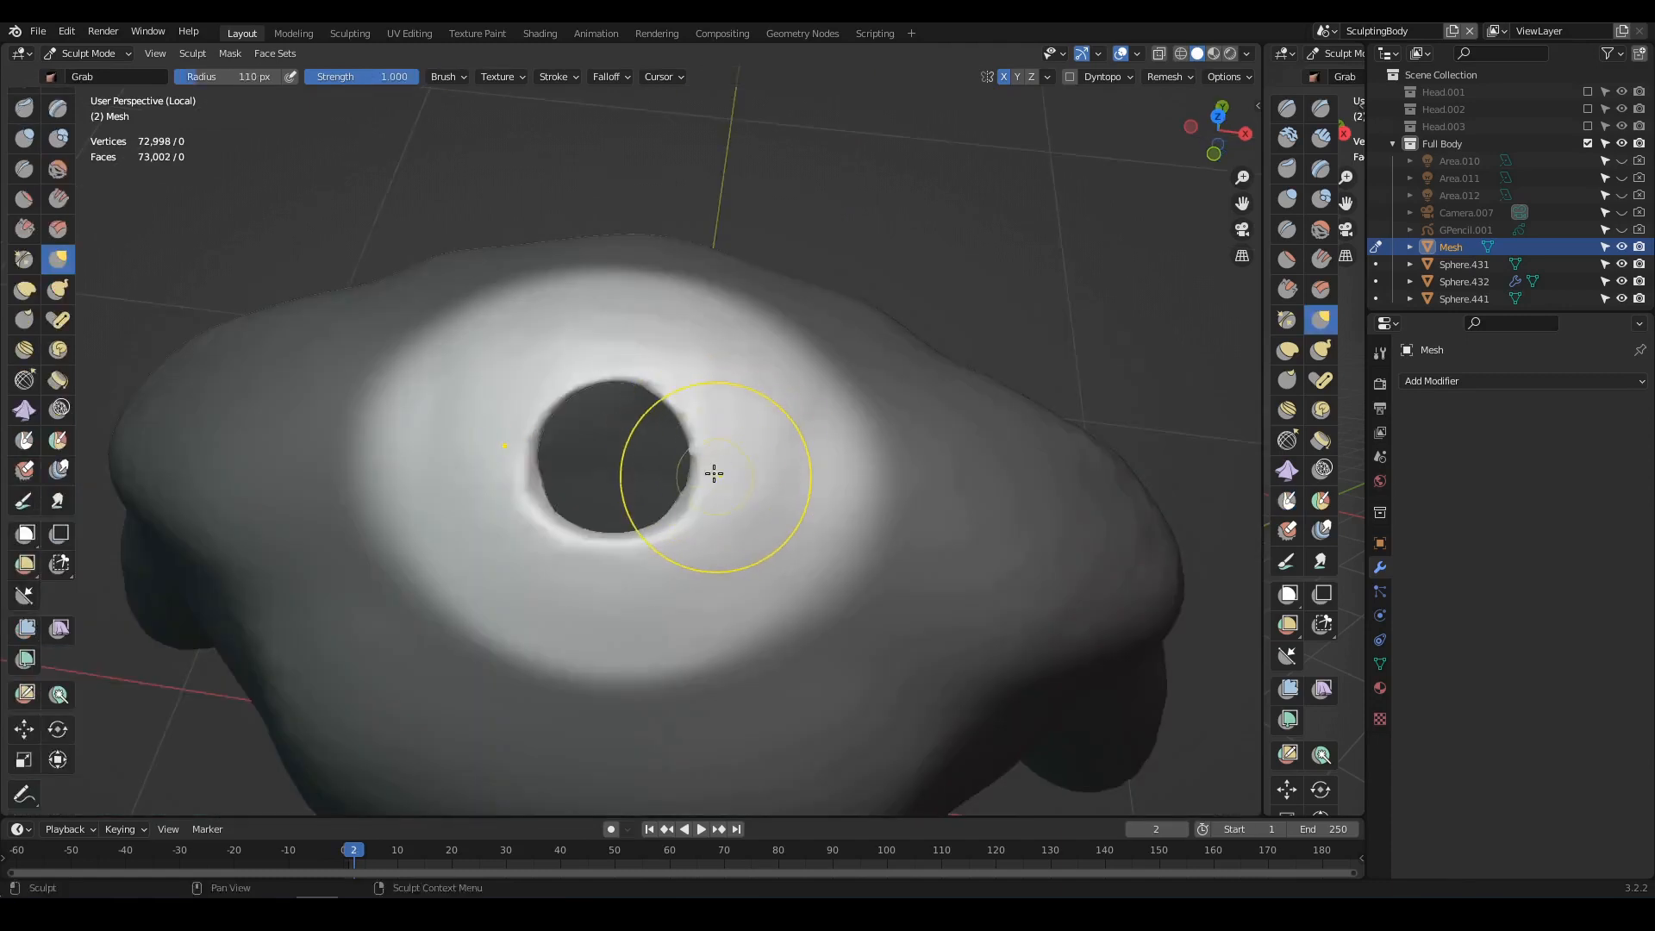
- Pull the rim of the shirt's neck hole outward with the Grab brush to widen the opening
mouse_move(714, 473)
mouse_down()
mouse_move(681, 505)
mouse_move(729, 433)
mouse_up()
mouse_move(648, 374)
mouse_down()
mouse_move(572, 344)
mouse_move(547, 359)
mouse_up()
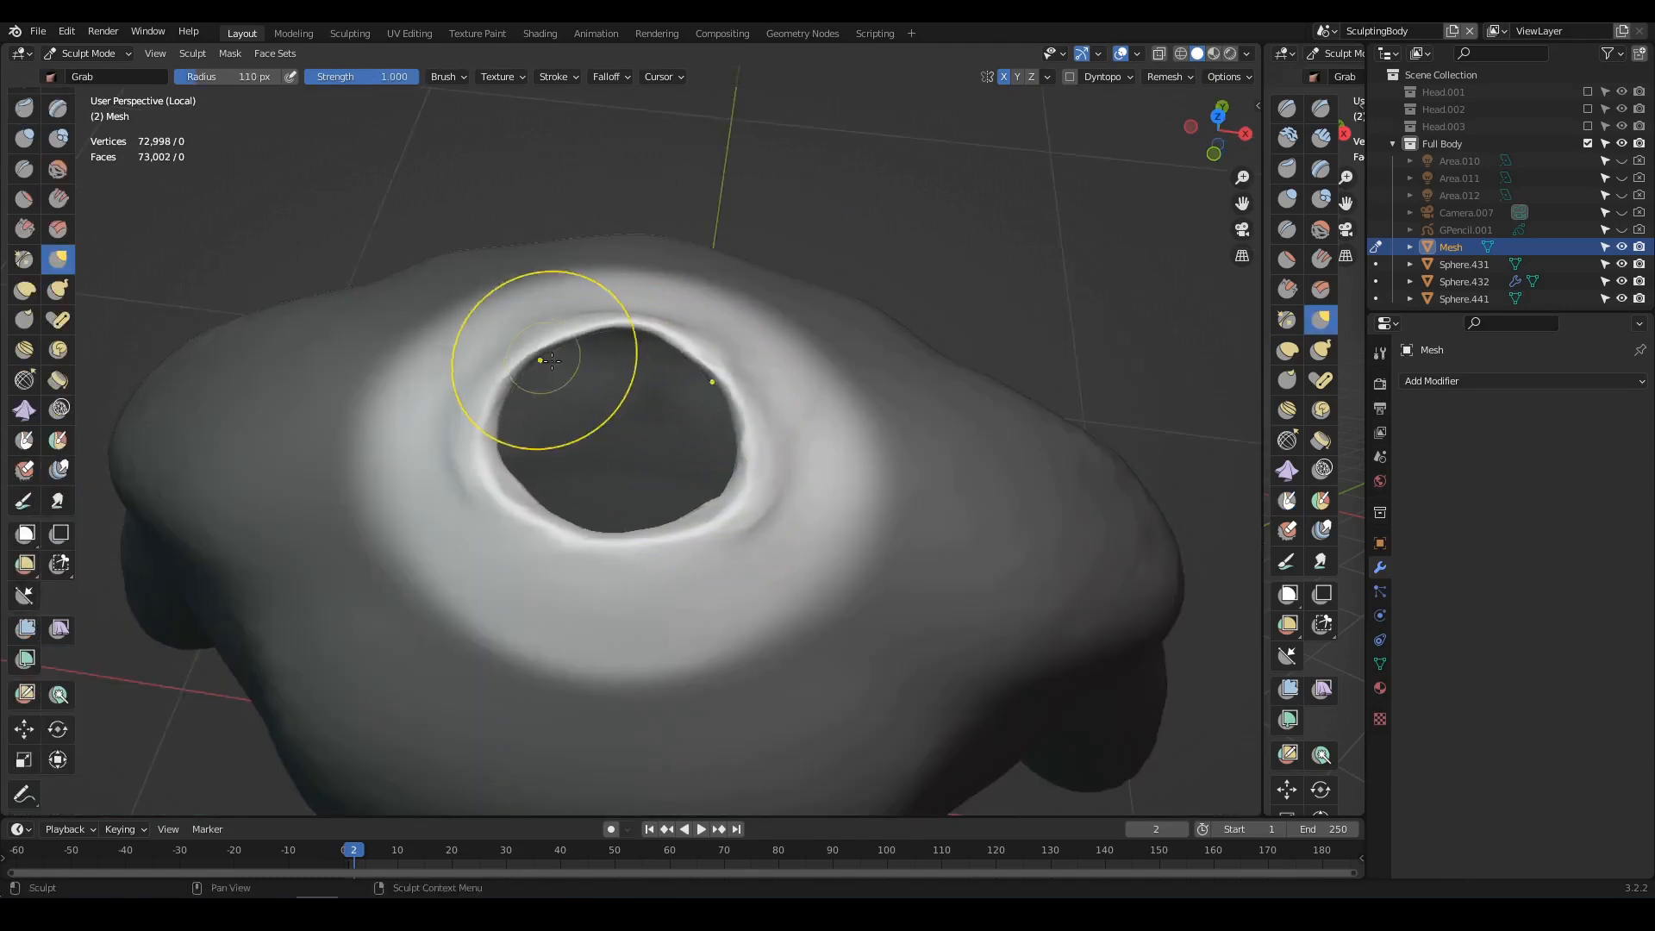
drag(531, 510, 593, 556)
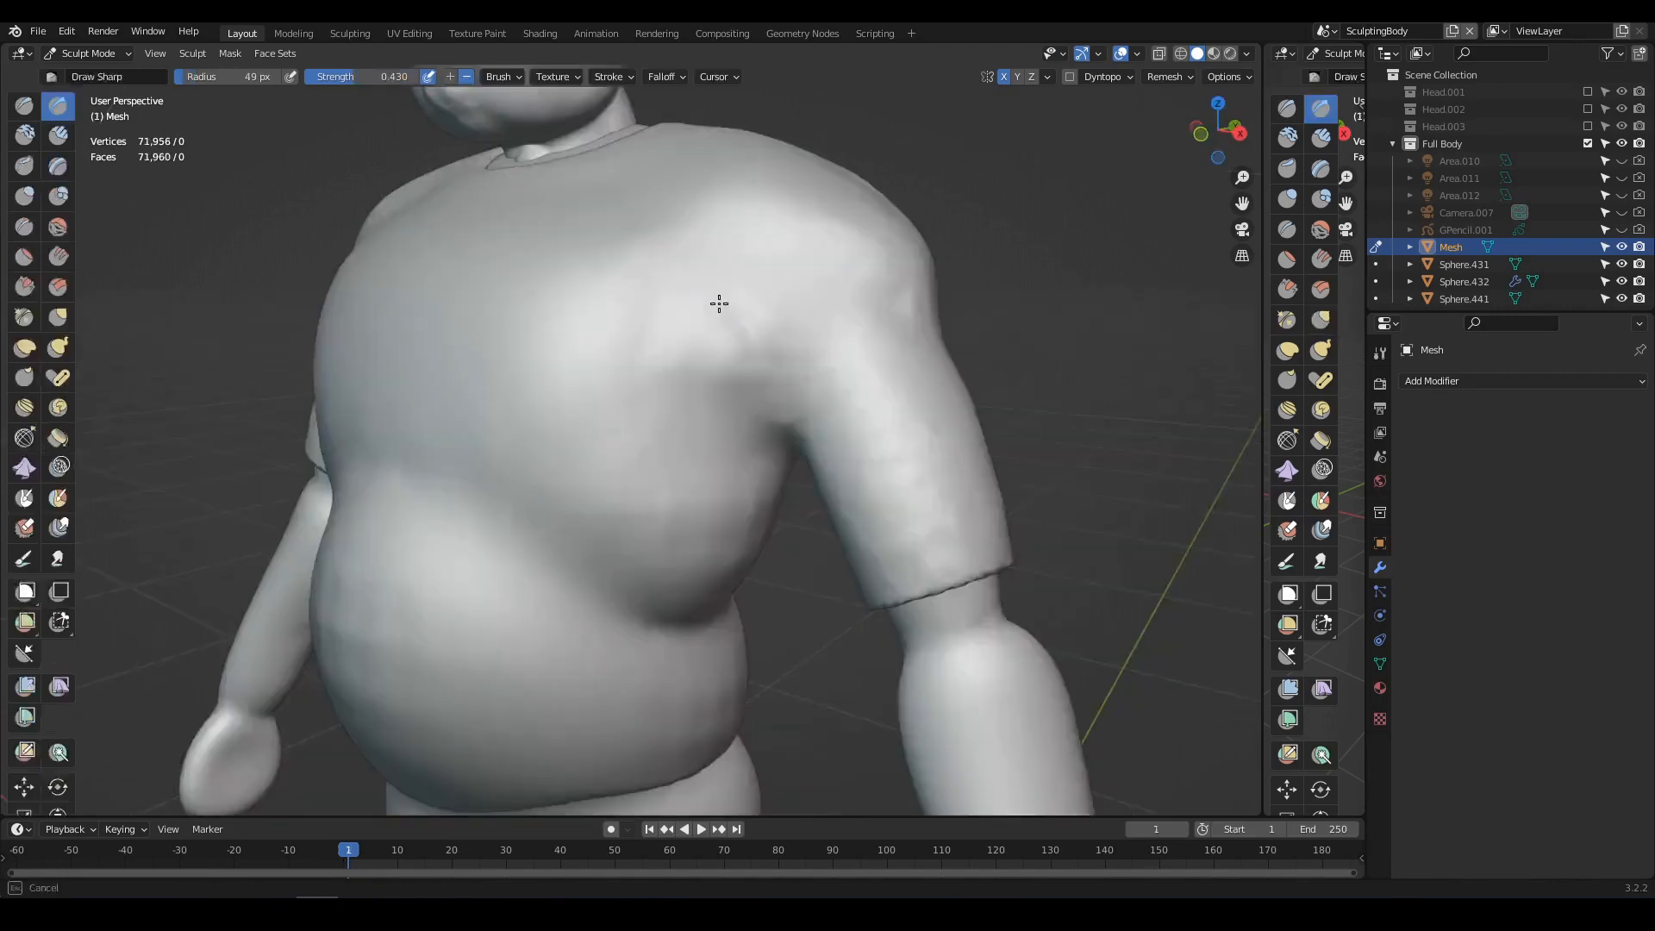
- Carve sharp folds into the front of the shirt beside the armpit with Draw Sharp, and switch to the Crease brush
drag(717, 303, 774, 401)
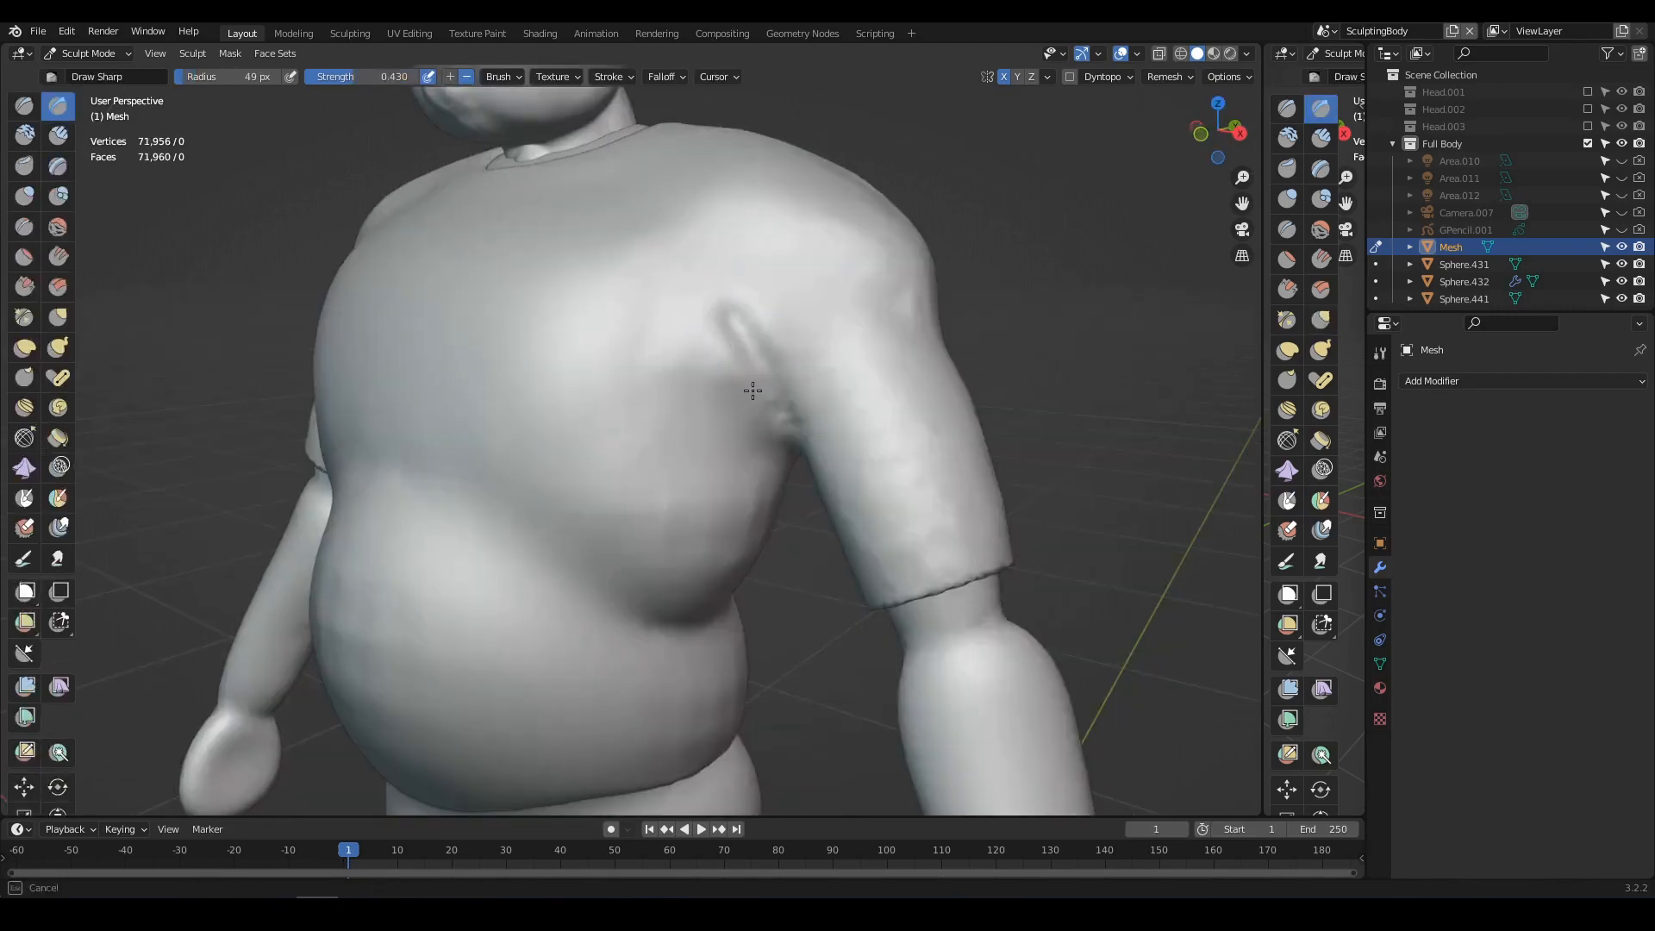
middle_drag(737, 381, 803, 379)
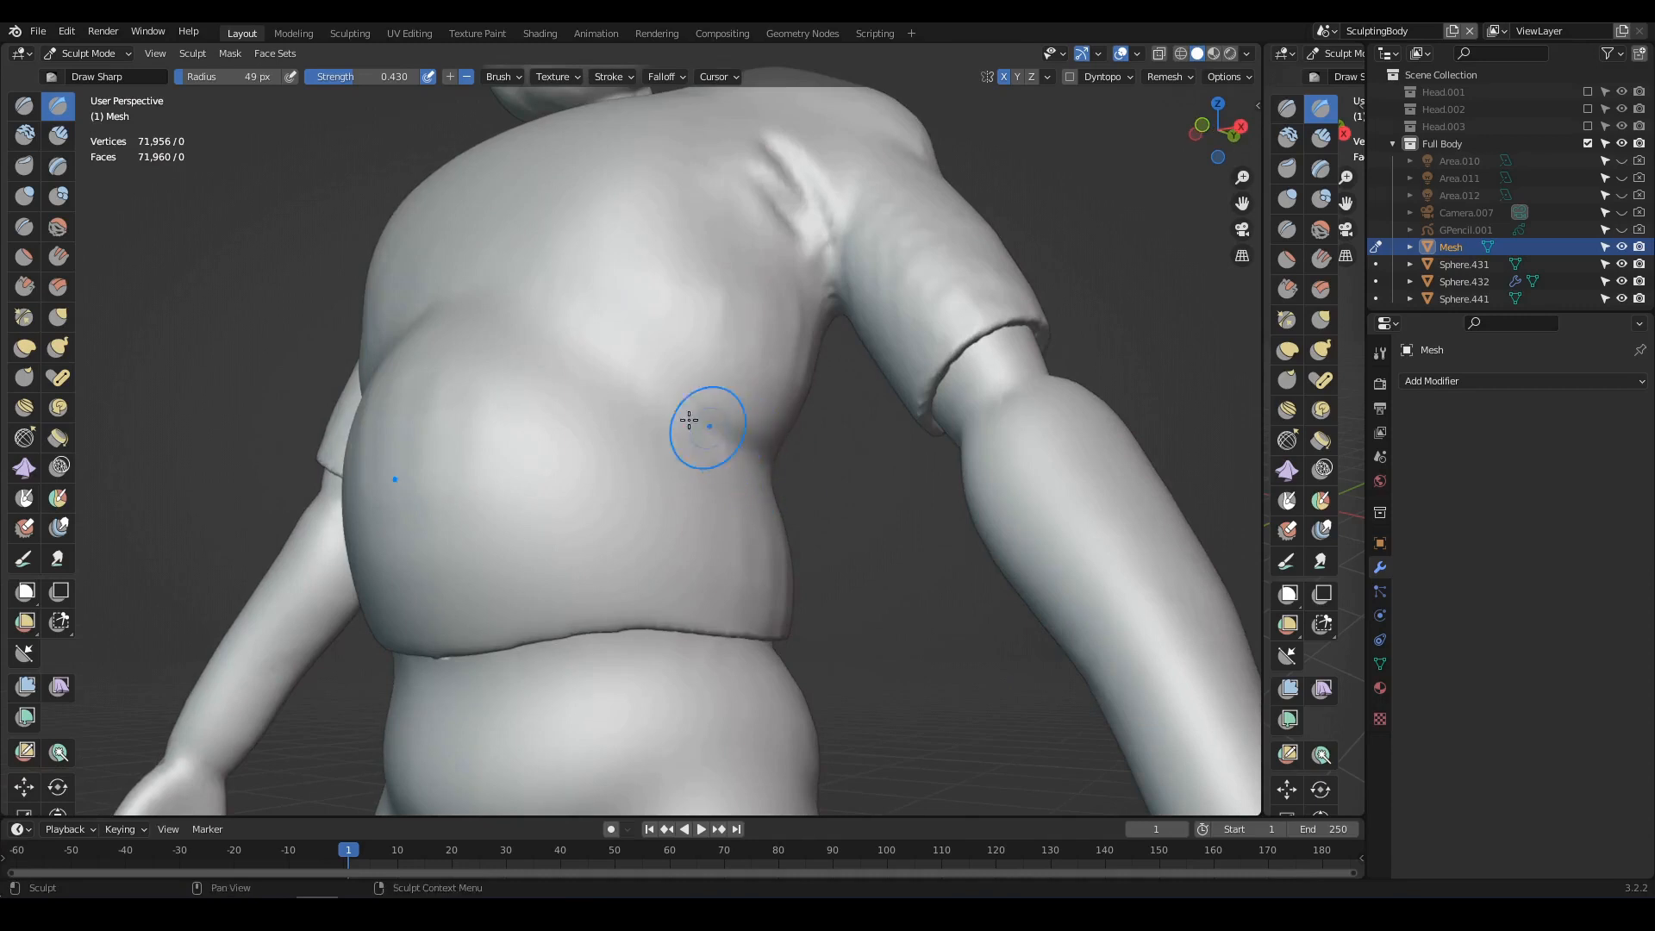
key(shift+c)
- Try a Crease stroke across the front of the shirt's belly and undo it
mouse_move(778, 461)
middle_down()
mouse_move(484, 473)
mouse_move(462, 457)
mouse_move(544, 448)
middle_up()
drag(544, 448, 611, 440)
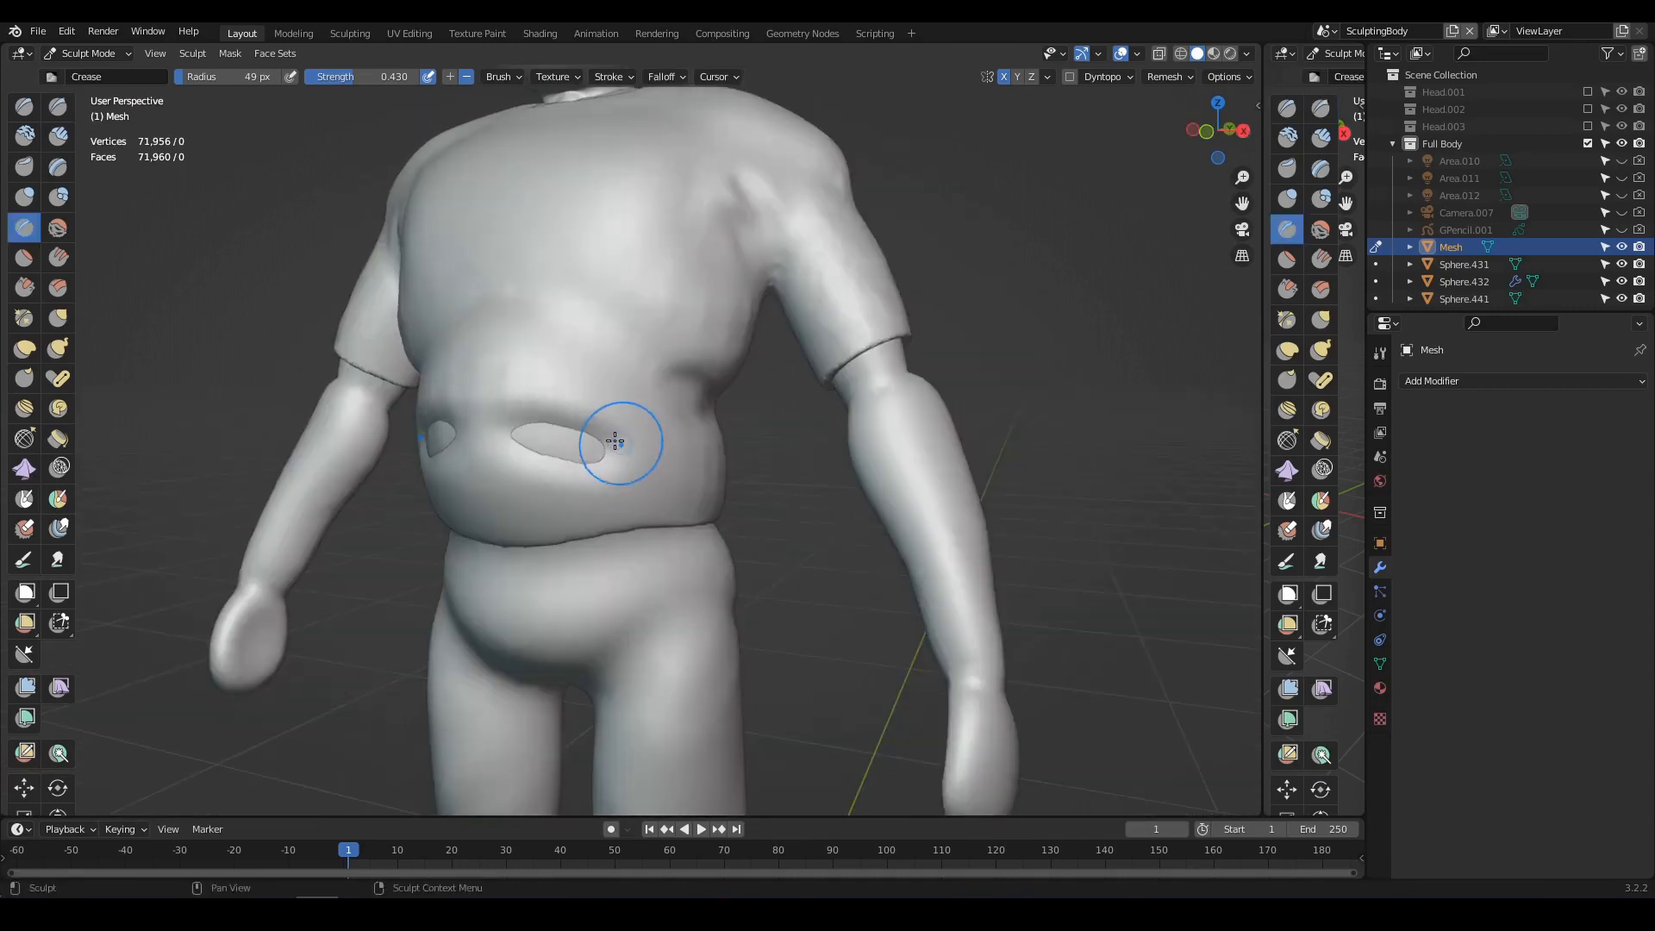
key(ctrl+z)
key(ctrl+z)
key(ctrl+z)
- Carve a few diagonal fabric folds into the side of the shirt's belly with the Crease brush
scroll(588, 426, up, 4)
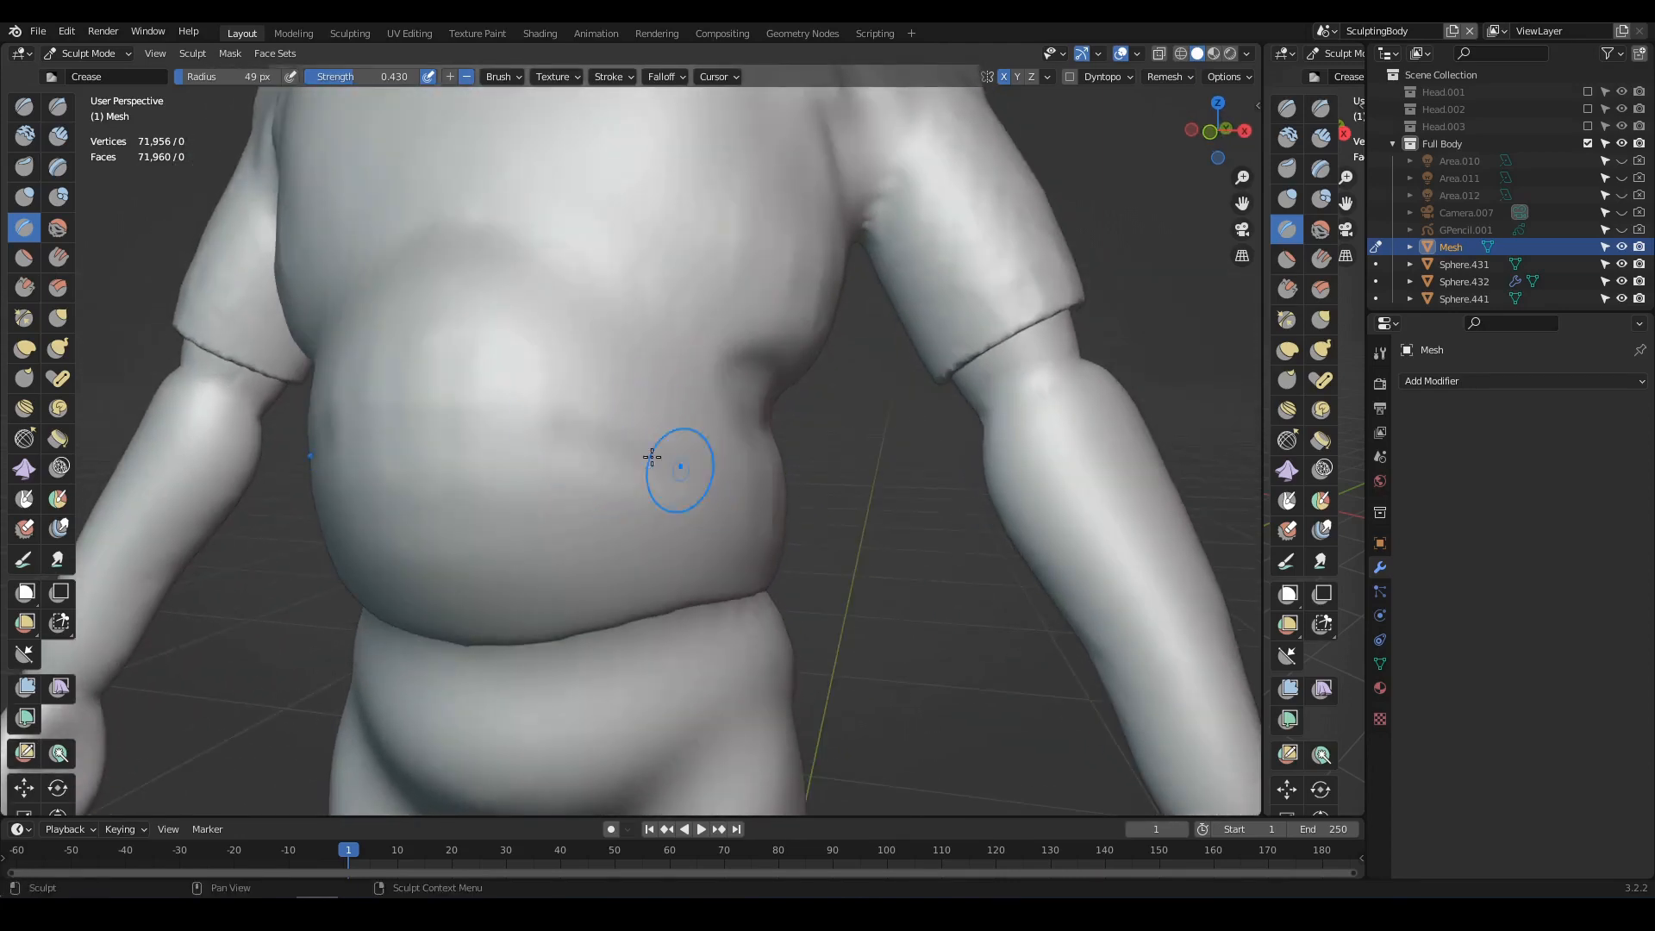
middle_drag(614, 395, 587, 374)
scroll(598, 330, up, 1)
drag(594, 461, 465, 507)
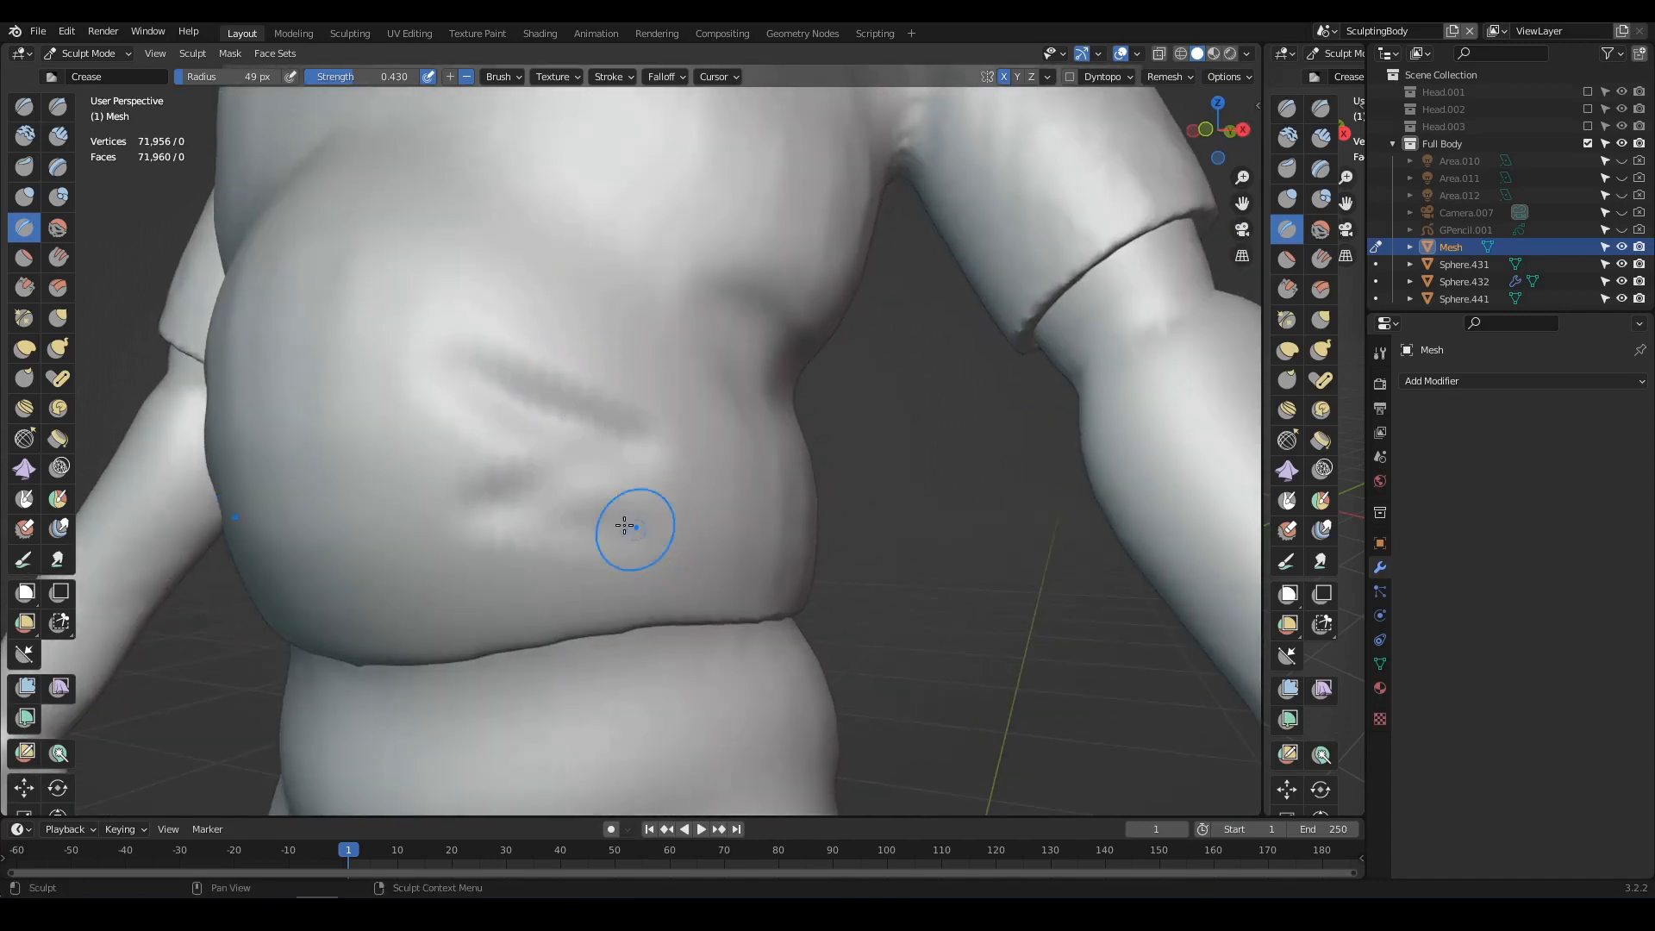
middle_drag(624, 525, 691, 491)
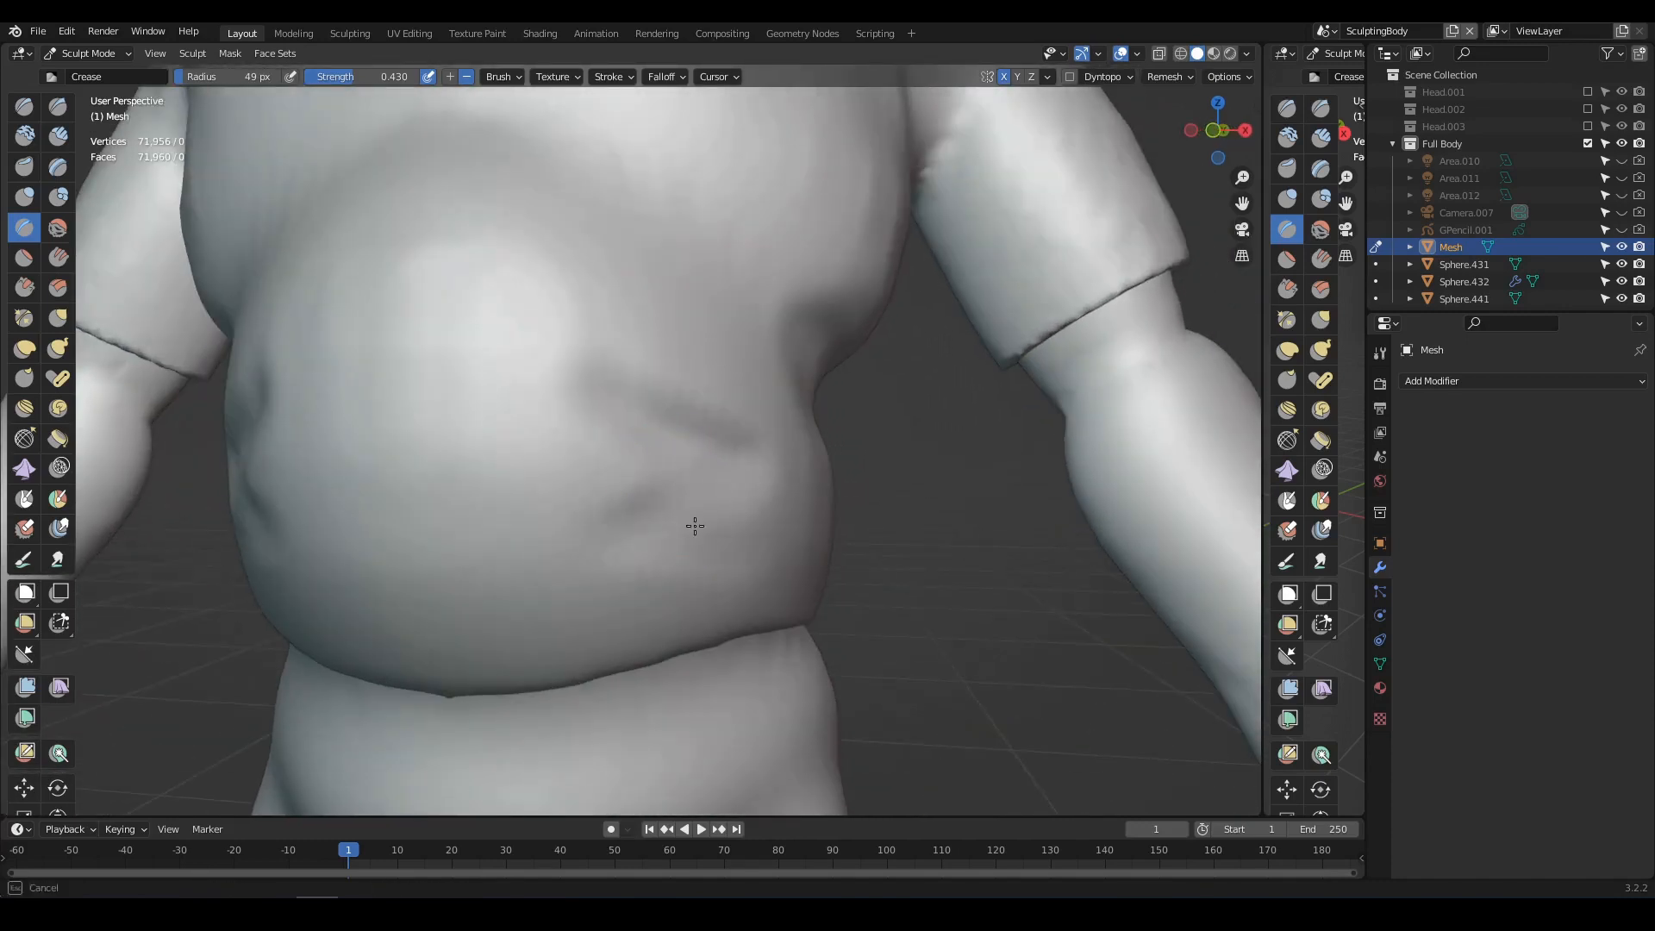
- Paint a mask over the character's left sleeve from all sides and turn on X symmetry
middle_drag(608, 502, 478, 344)
key(m)
middle_drag(472, 421, 586, 492)
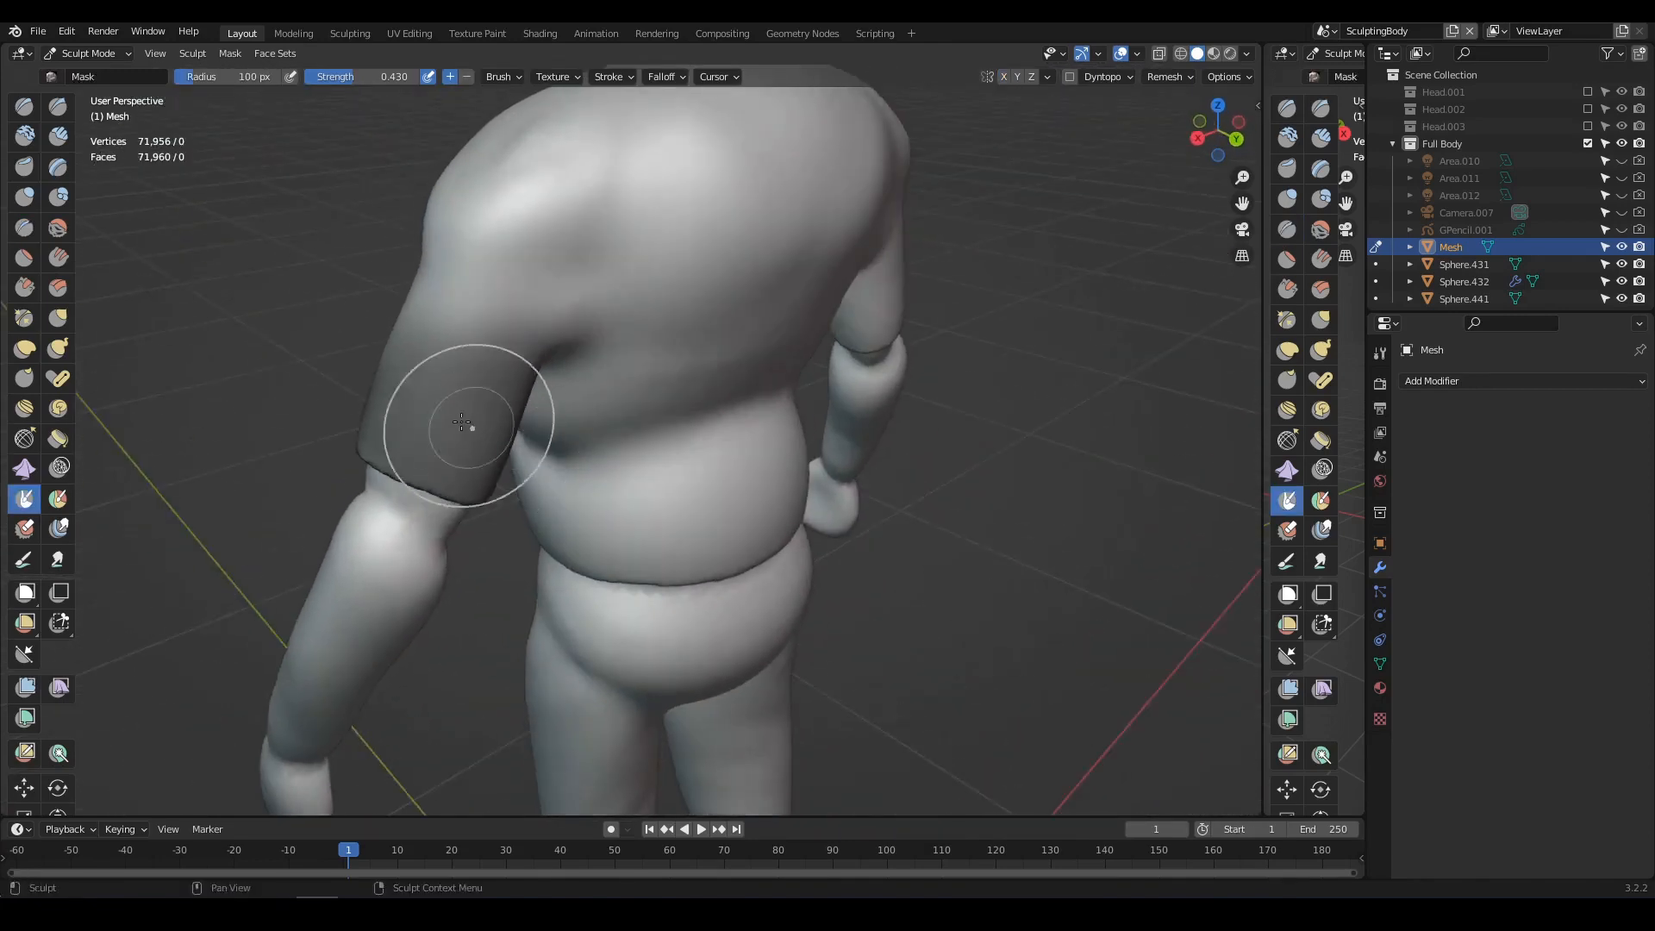
mouse_move(473, 425)
mouse_down()
mouse_move(406, 323)
mouse_move(392, 414)
mouse_up()
mouse_move(396, 444)
middle_down()
mouse_move(669, 447)
mouse_move(815, 371)
middle_up()
mouse_move(831, 312)
mouse_down()
mouse_move(772, 336)
mouse_move(798, 334)
mouse_up()
mouse_move(794, 459)
middle_down()
mouse_move(834, 320)
mouse_move(726, 263)
mouse_move(502, 475)
mouse_move(702, 520)
mouse_move(813, 480)
mouse_move(994, 114)
middle_up()
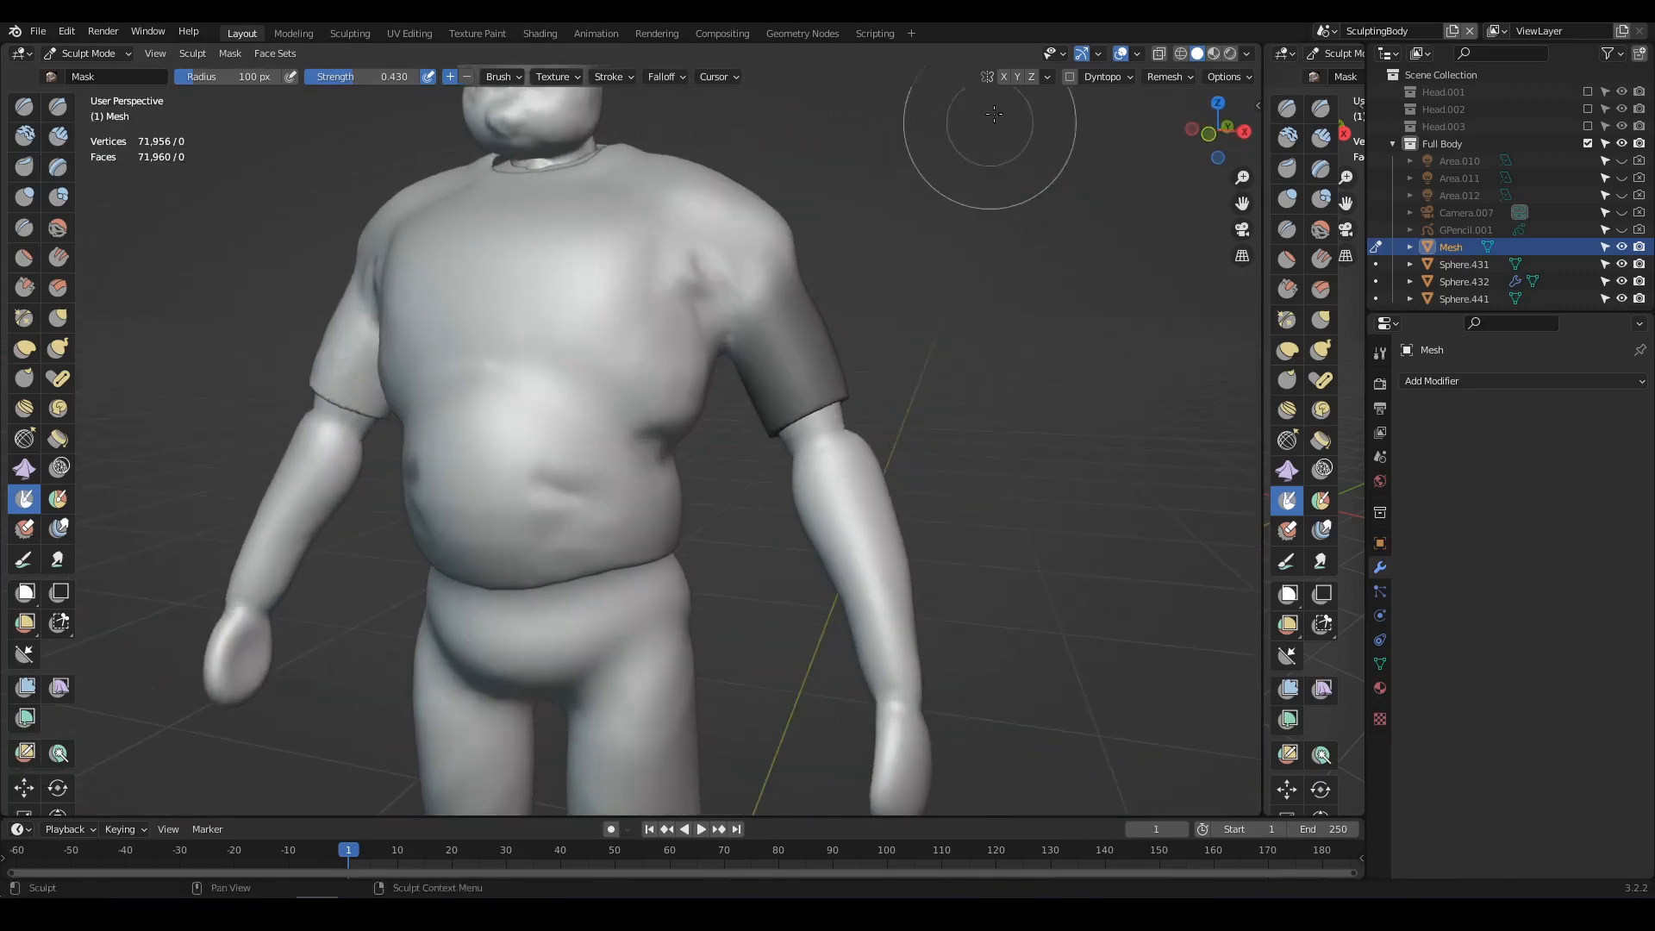
click(1007, 78)
middle_drag(902, 211, 862, 250)
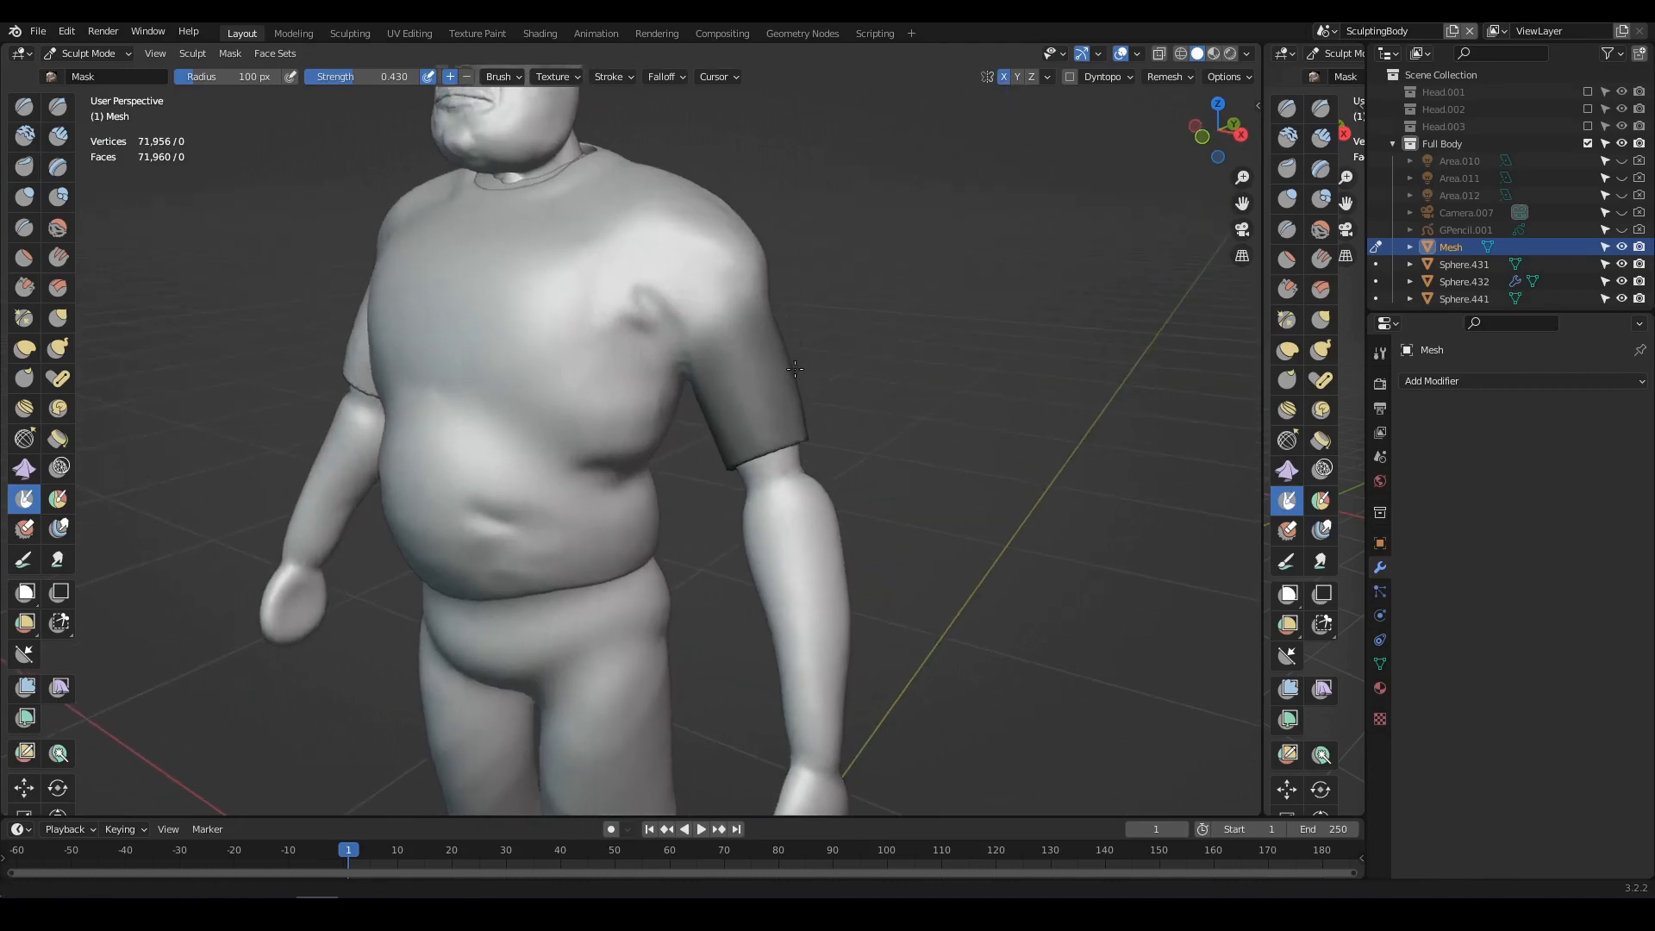
- Try the Cloth Filter with the Inflate type on the shirt around the masked sleeve
ctrl+middle_drag(844, 383, 829, 360)
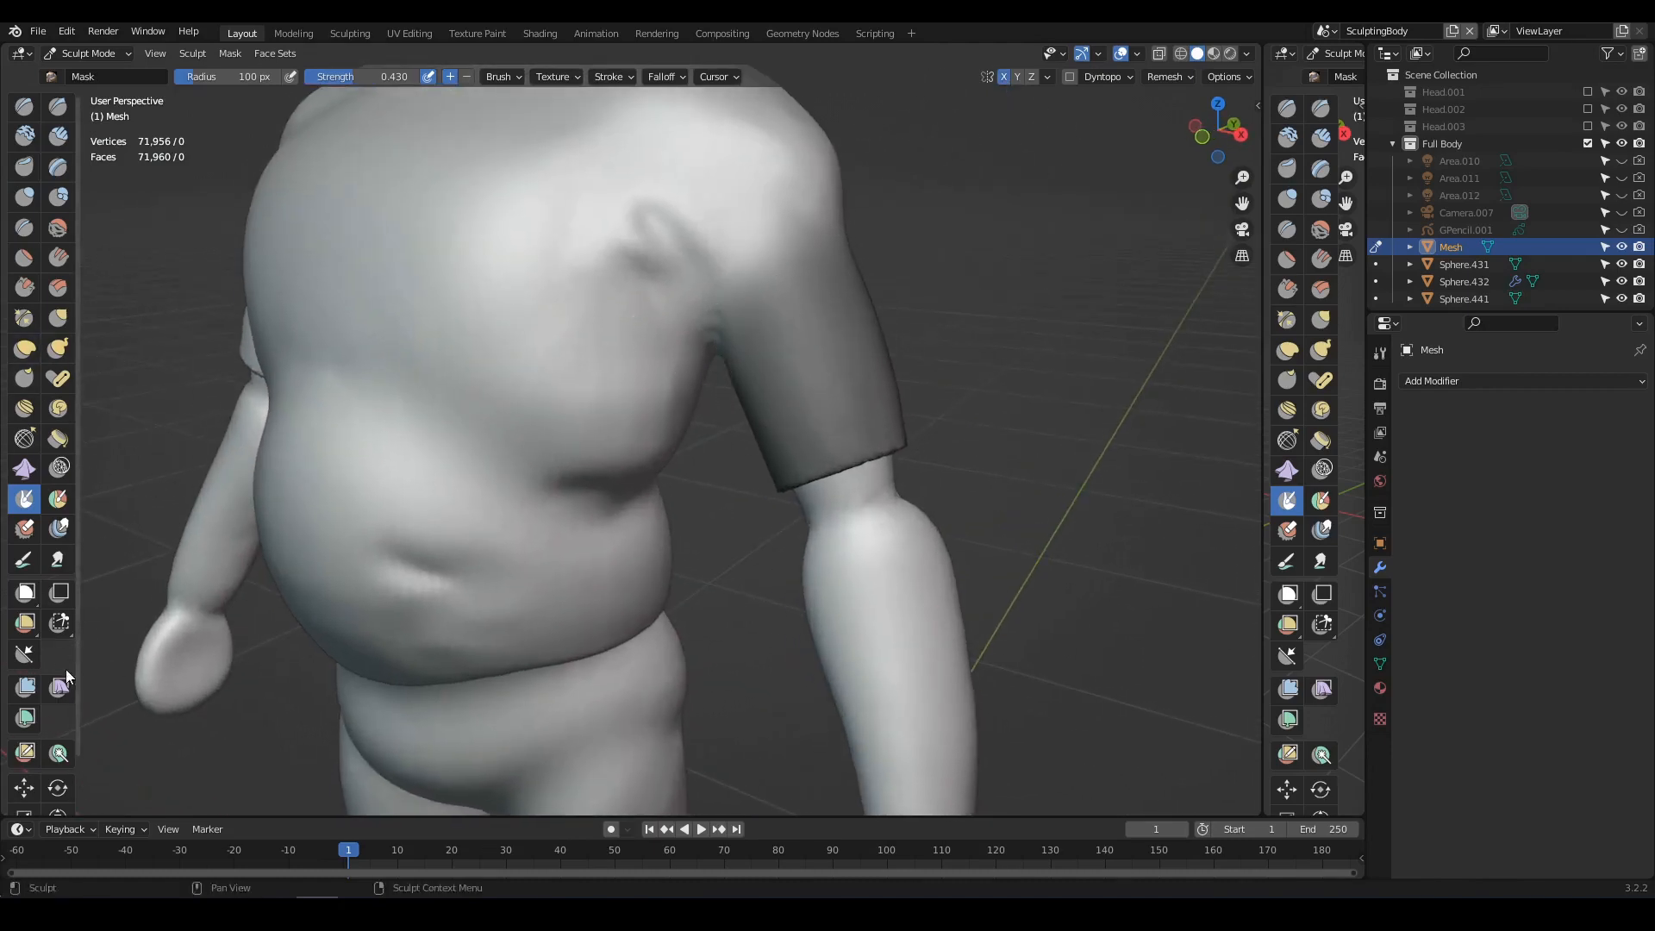
click(60, 684)
click(134, 77)
click(130, 106)
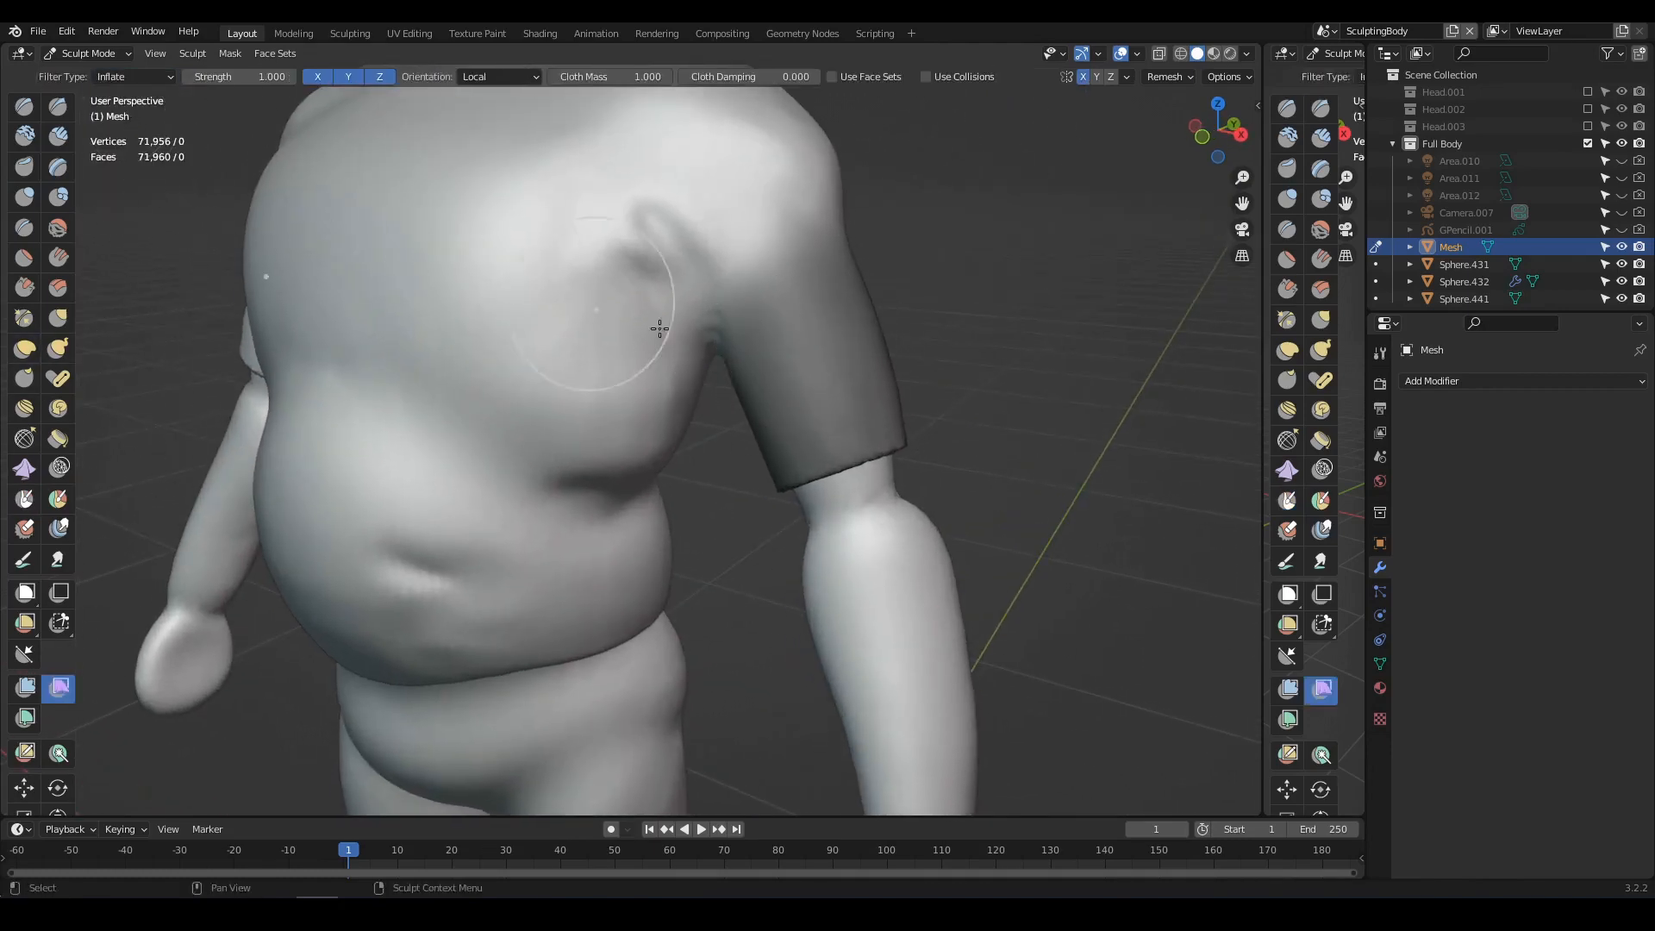
mouse_move(837, 388)
mouse_down()
mouse_move(872, 388)
mouse_move(837, 386)
mouse_up()
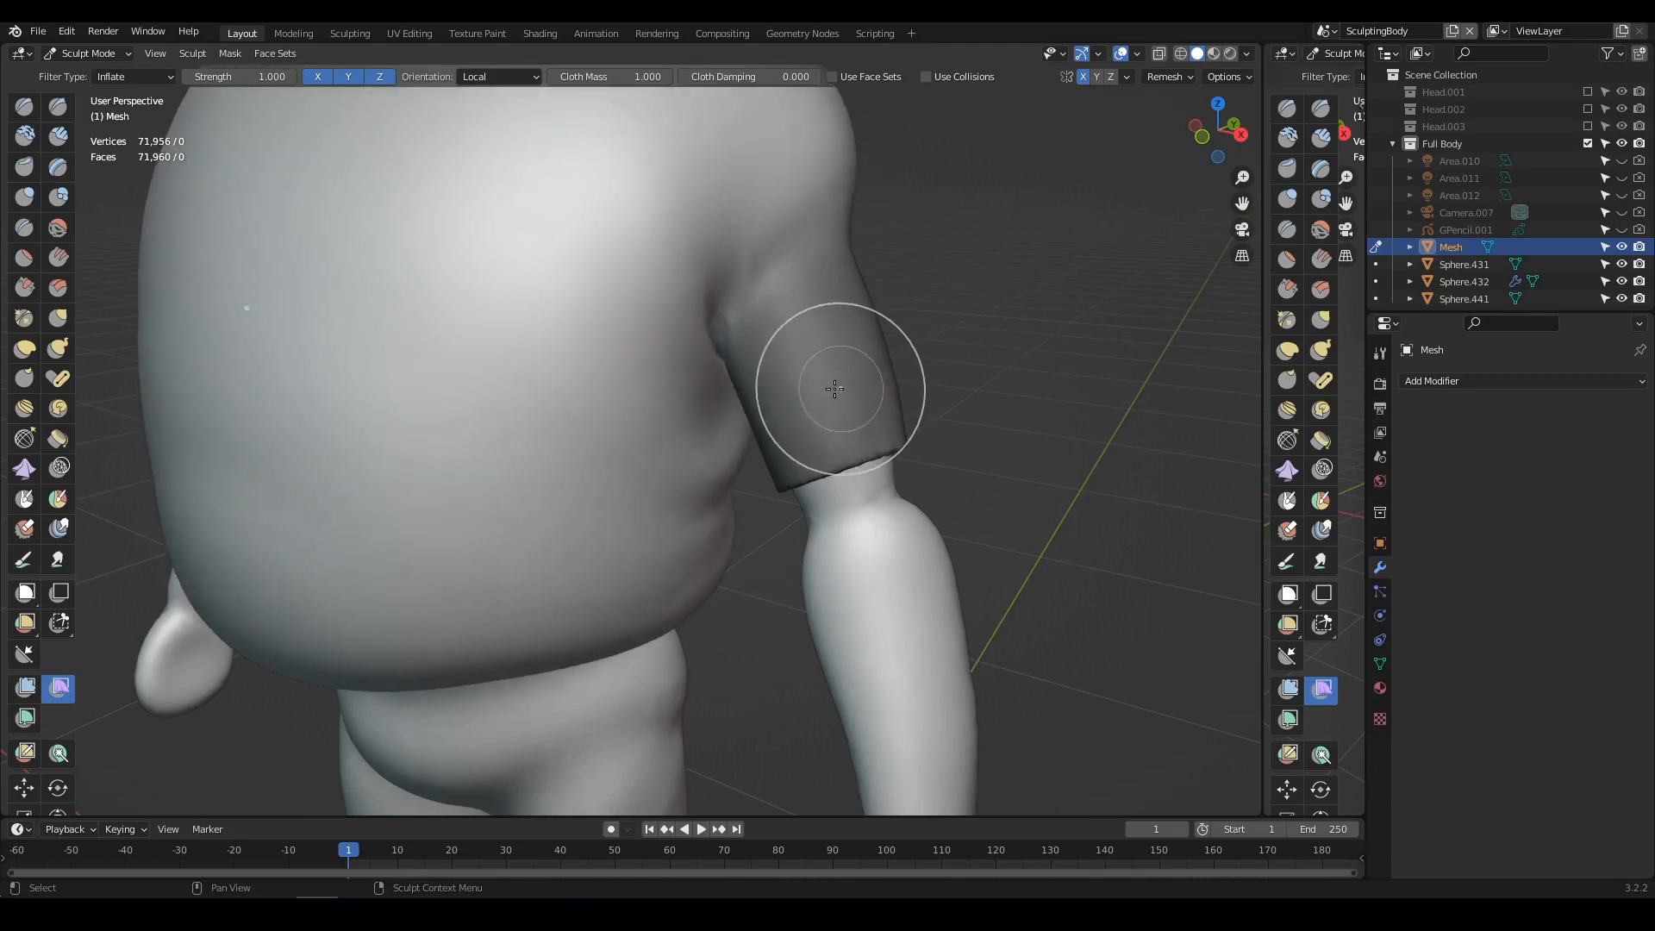
- Invert the mask and try the Inflate Cloth Filter on the free sleeve, undoing the resulting wrinkles
key(a)
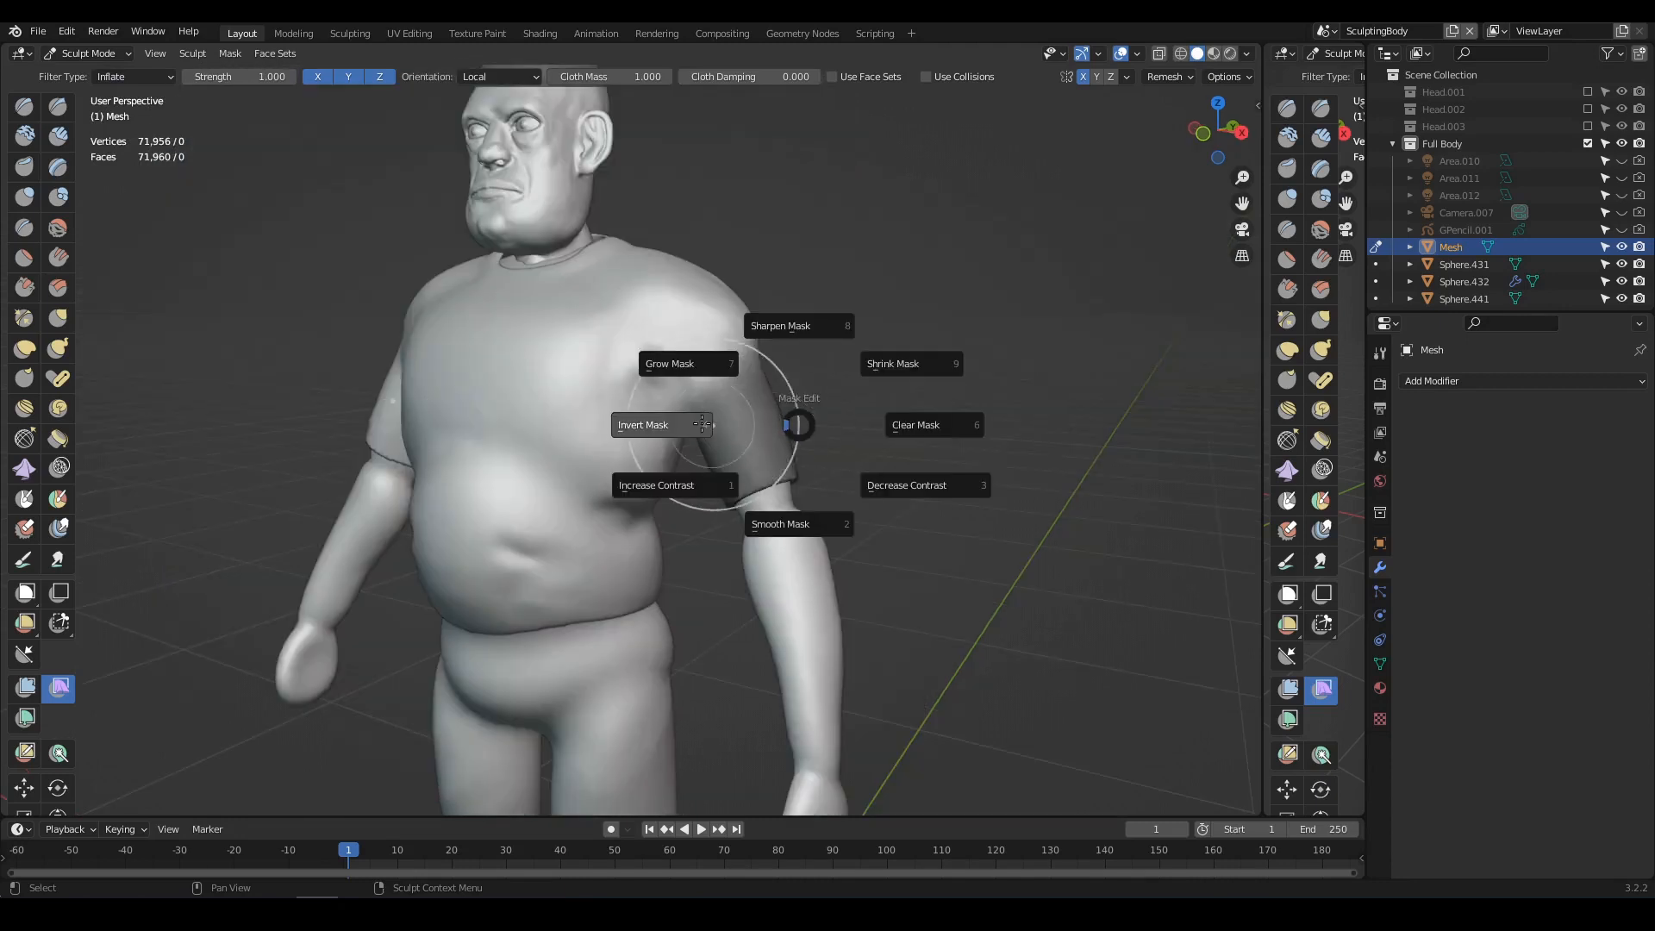
click(703, 424)
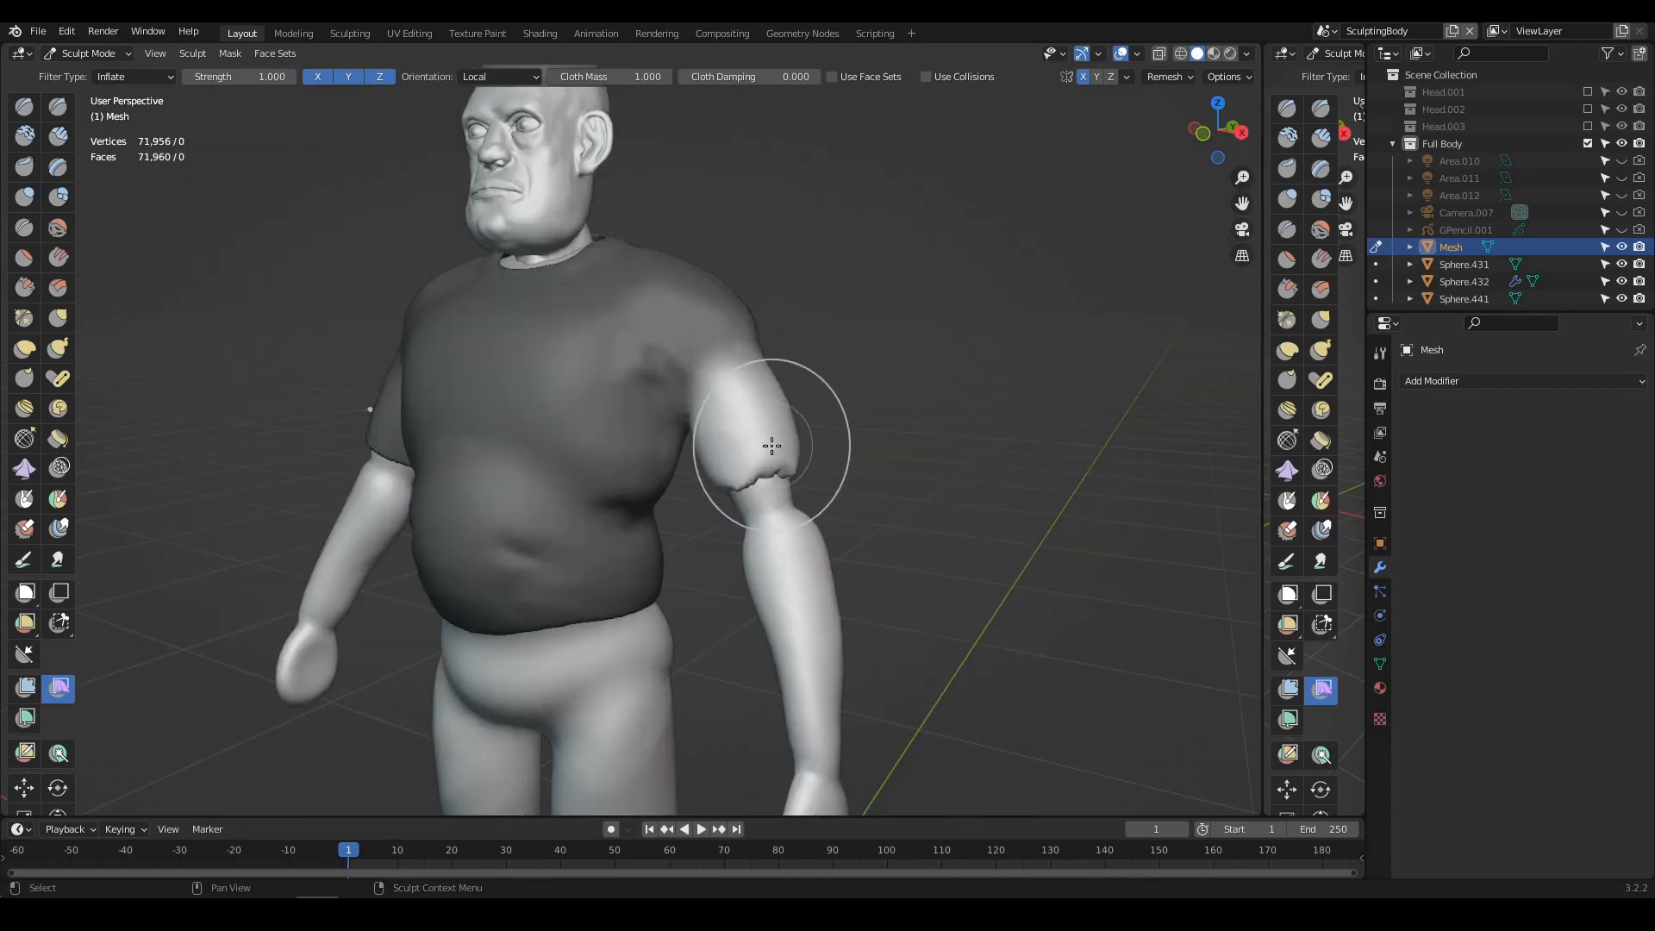
middle_drag(782, 447, 670, 425)
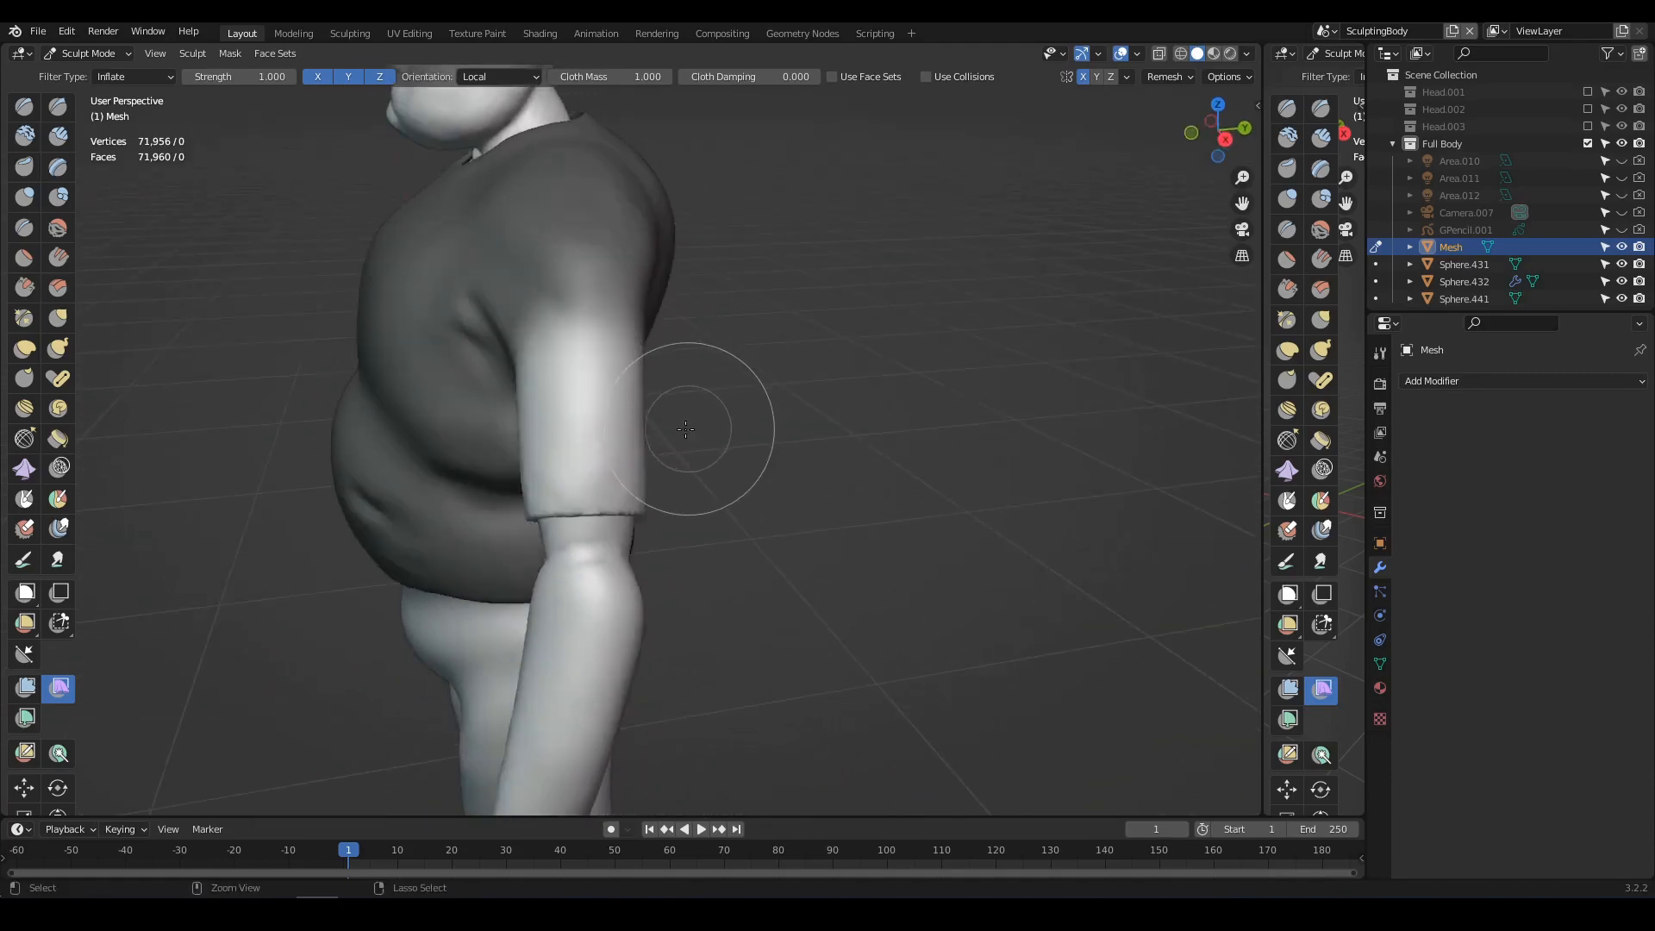
middle_drag(702, 406, 771, 416)
drag(726, 430, 750, 432)
key(ctrl+z)
key(ctrl+z)
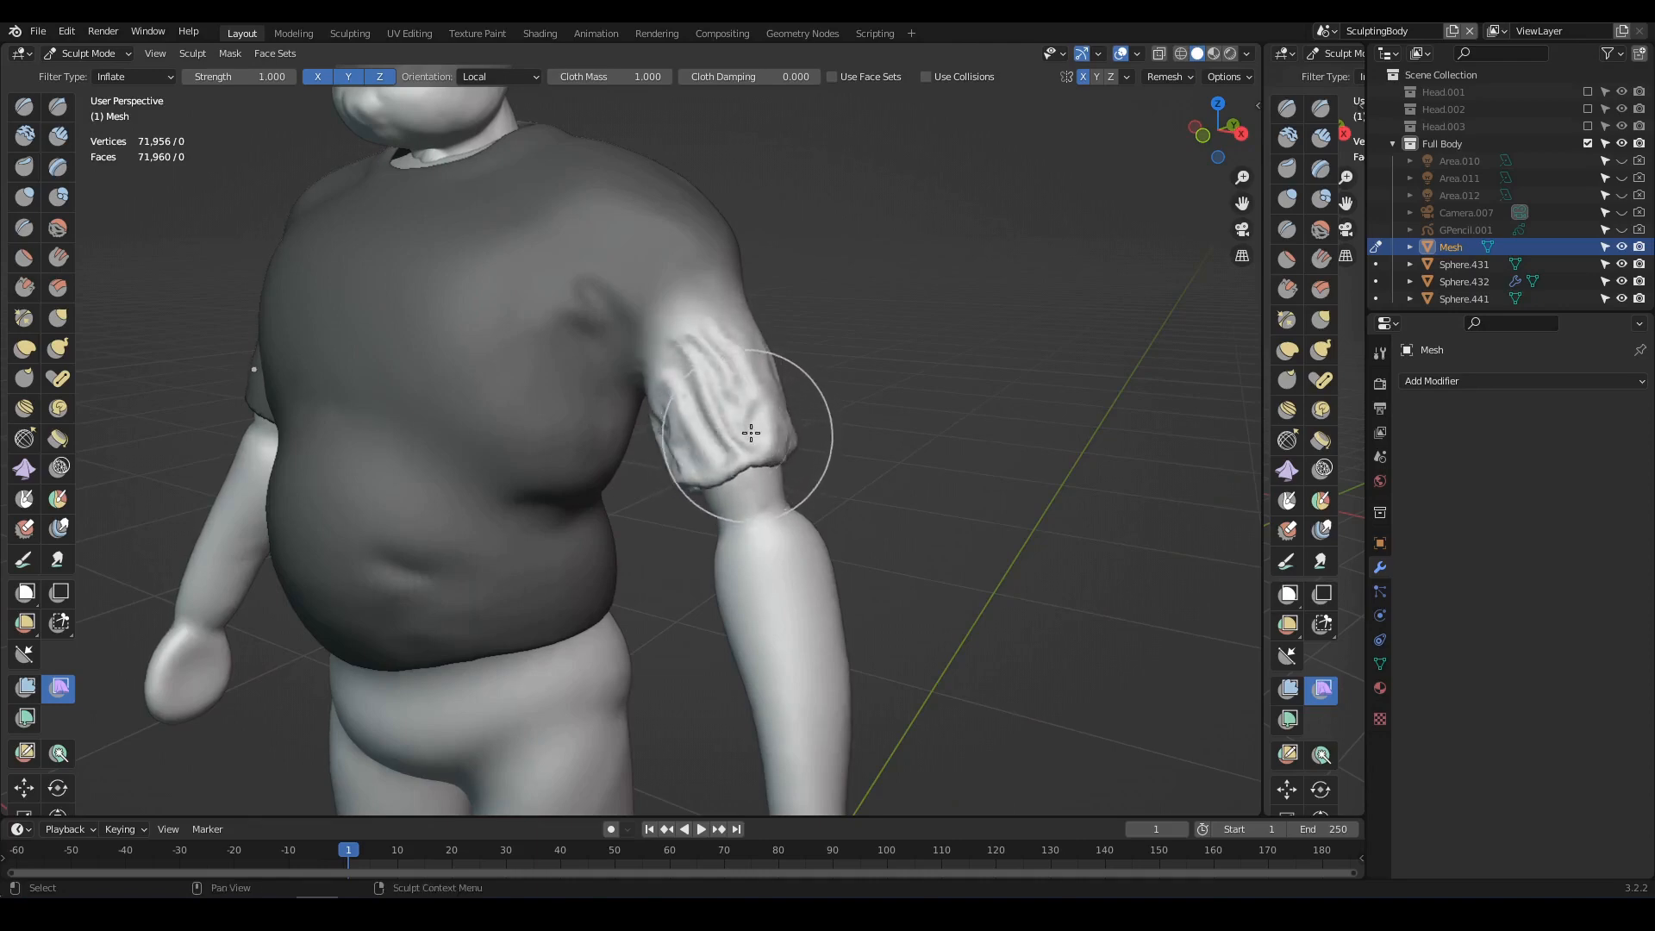
mouse_move(762, 426)
middle_down()
mouse_move(704, 448)
mouse_move(498, 399)
mouse_move(565, 365)
mouse_move(588, 413)
middle_up()
drag(422, 355, 466, 379)
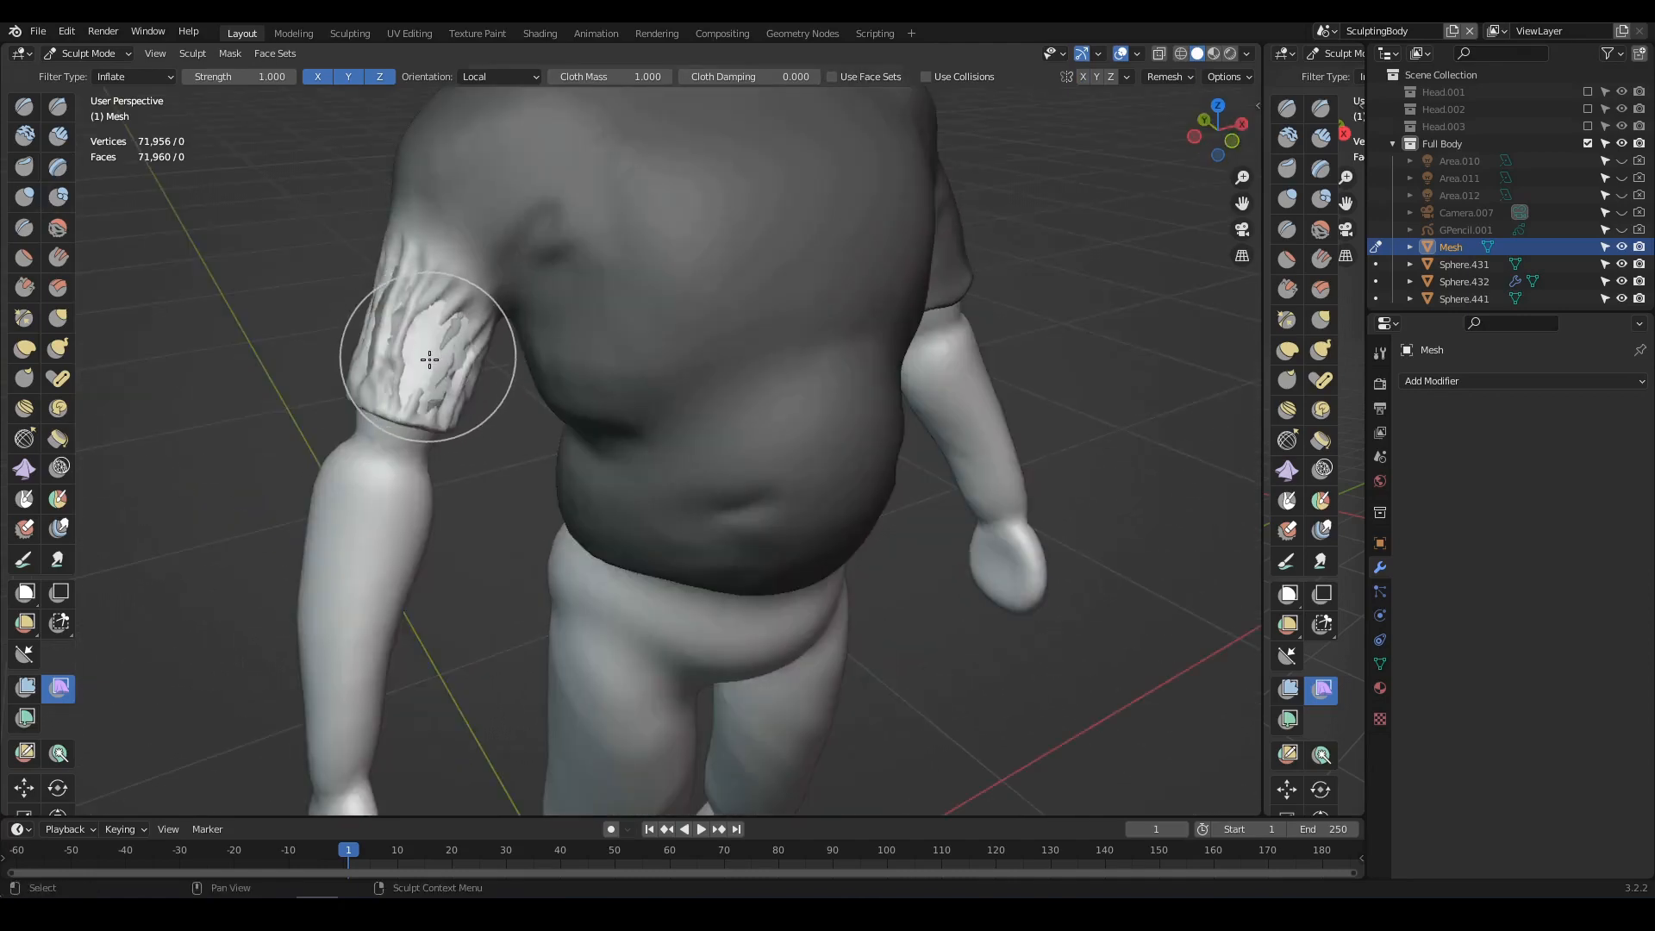
key(ctrl+z)
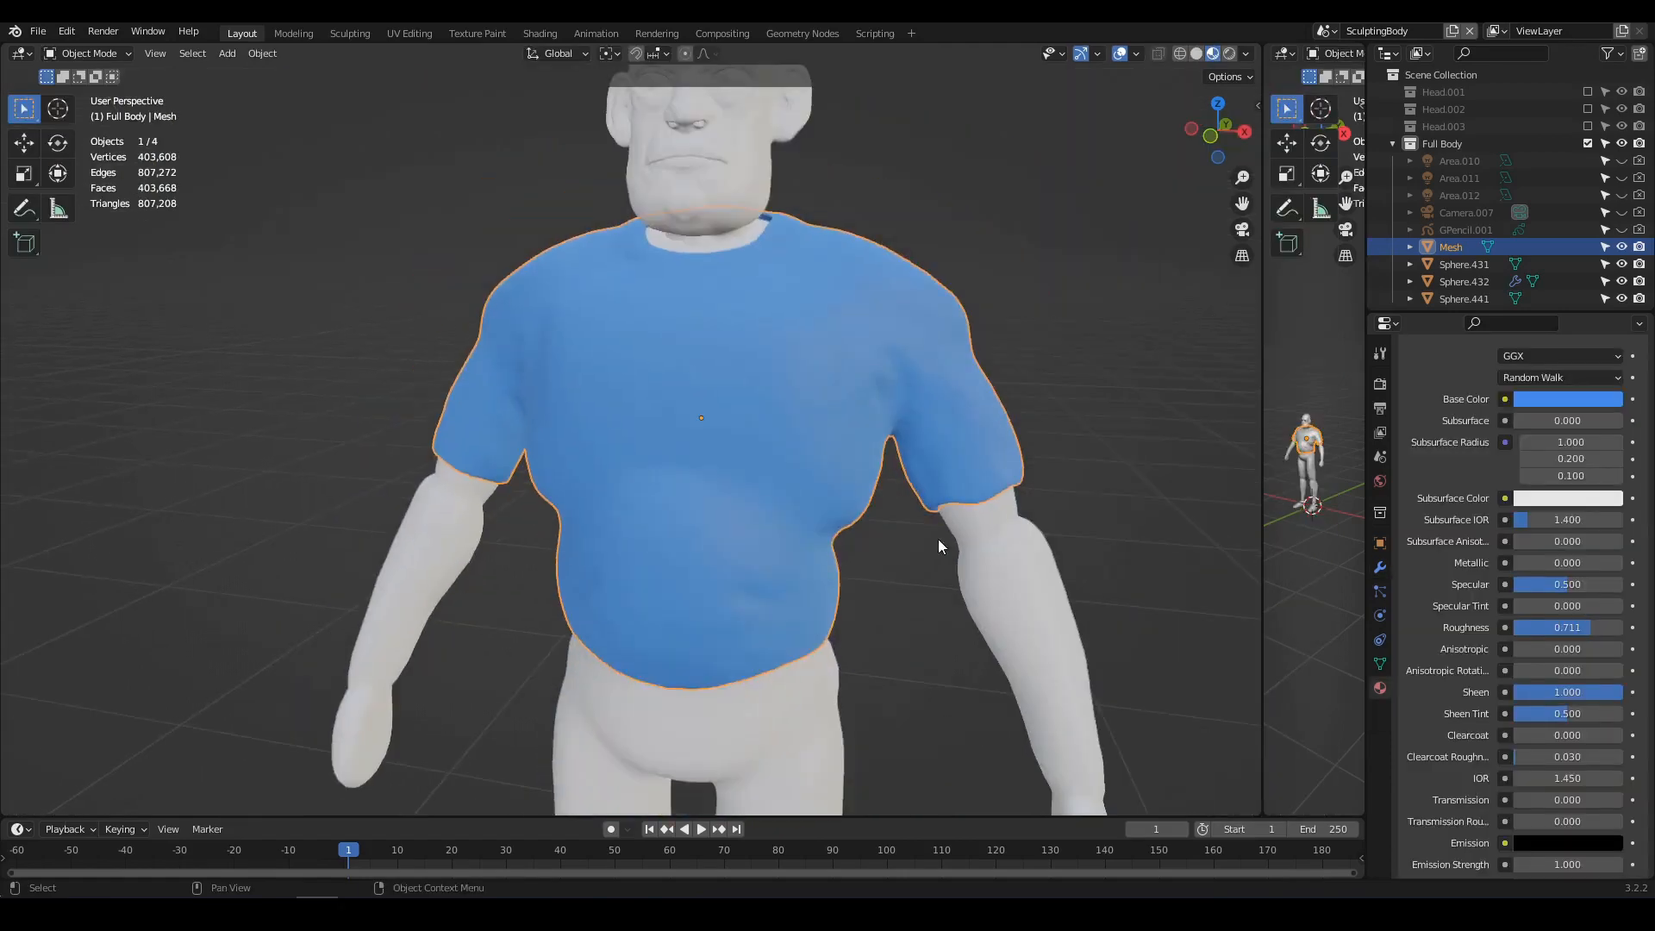
- Deselect the blue shirt and examine its shape and material from the front
middle_drag(939, 540, 927, 524)
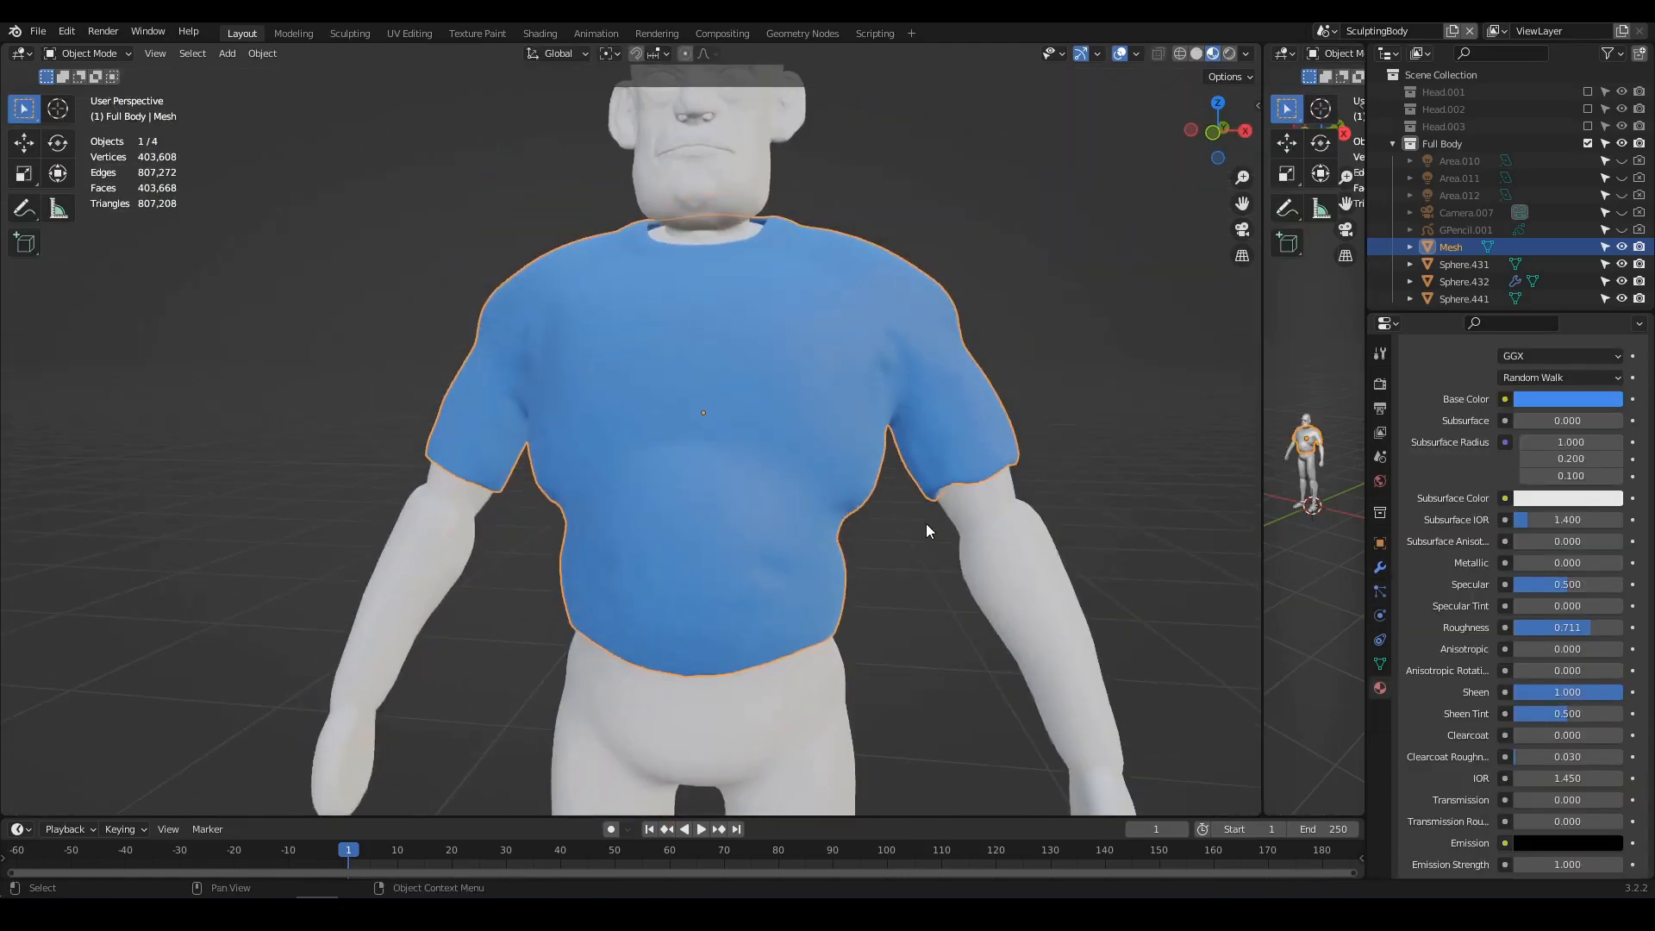
scroll(1005, 482, down, 3)
click(1005, 483)
scroll(846, 463, up, 3)
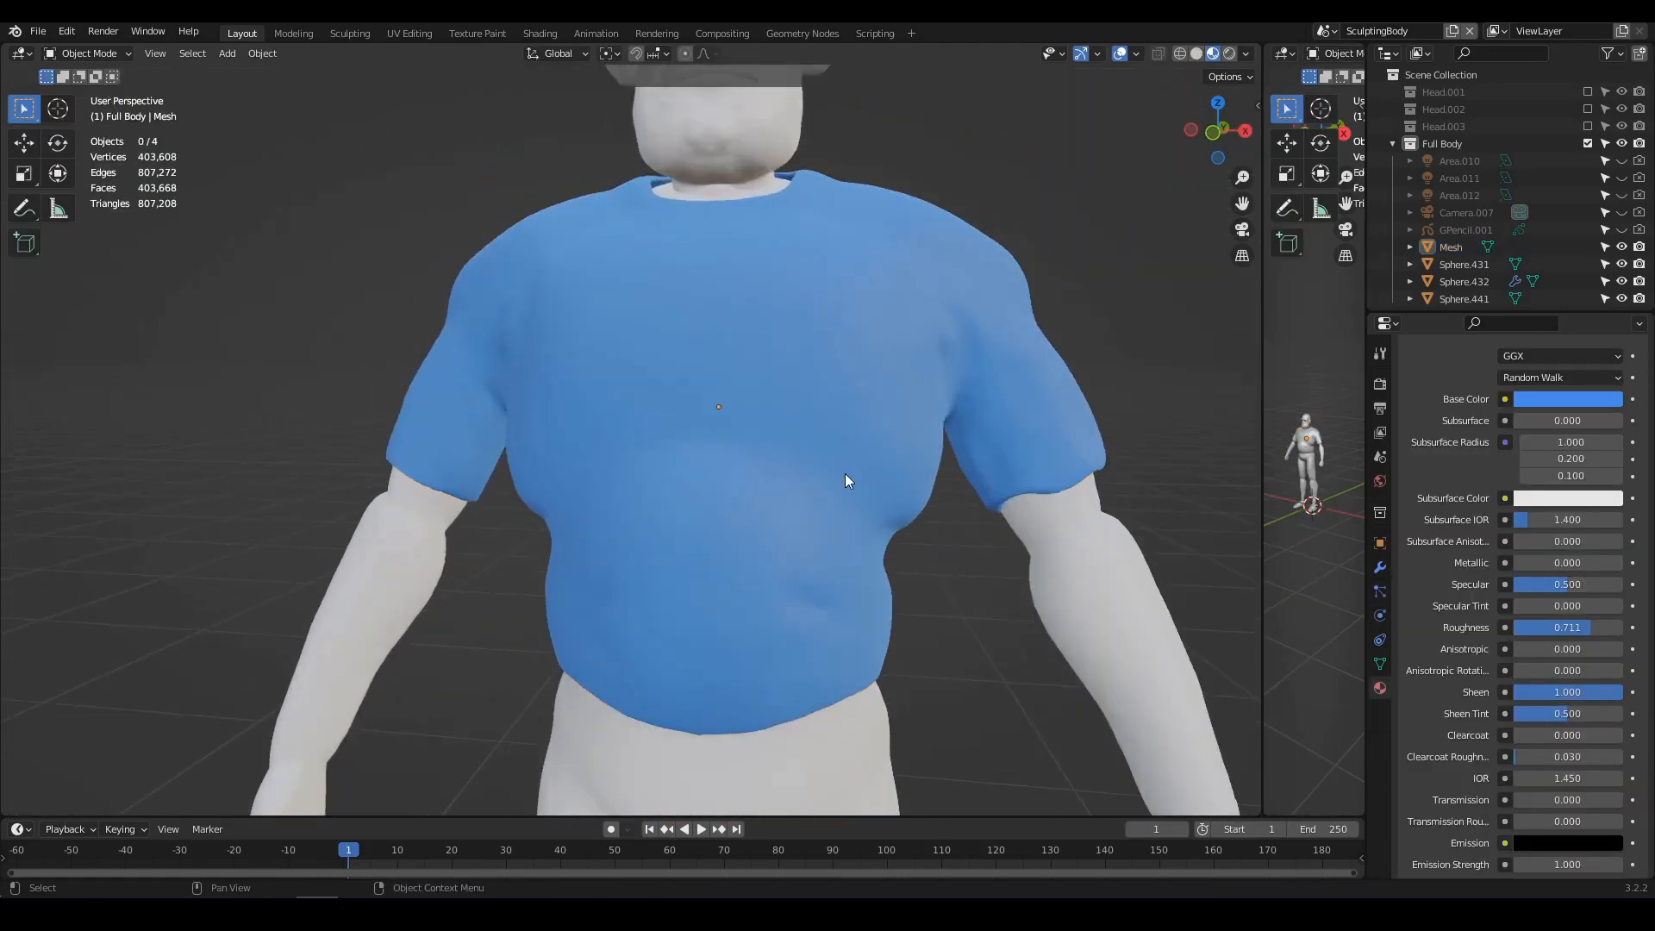
middle_drag(844, 473, 820, 541)
scroll(804, 646, down, 3)
scroll(865, 517, up, 1)
scroll(869, 522, down, 1)
- Grow a face set over the body's legs up to the waist in Sculpt Mode, and set the Mesh Filter to Relax Face Sets
click(788, 500)
scroll(839, 512, down, 1)
key(shift+w)
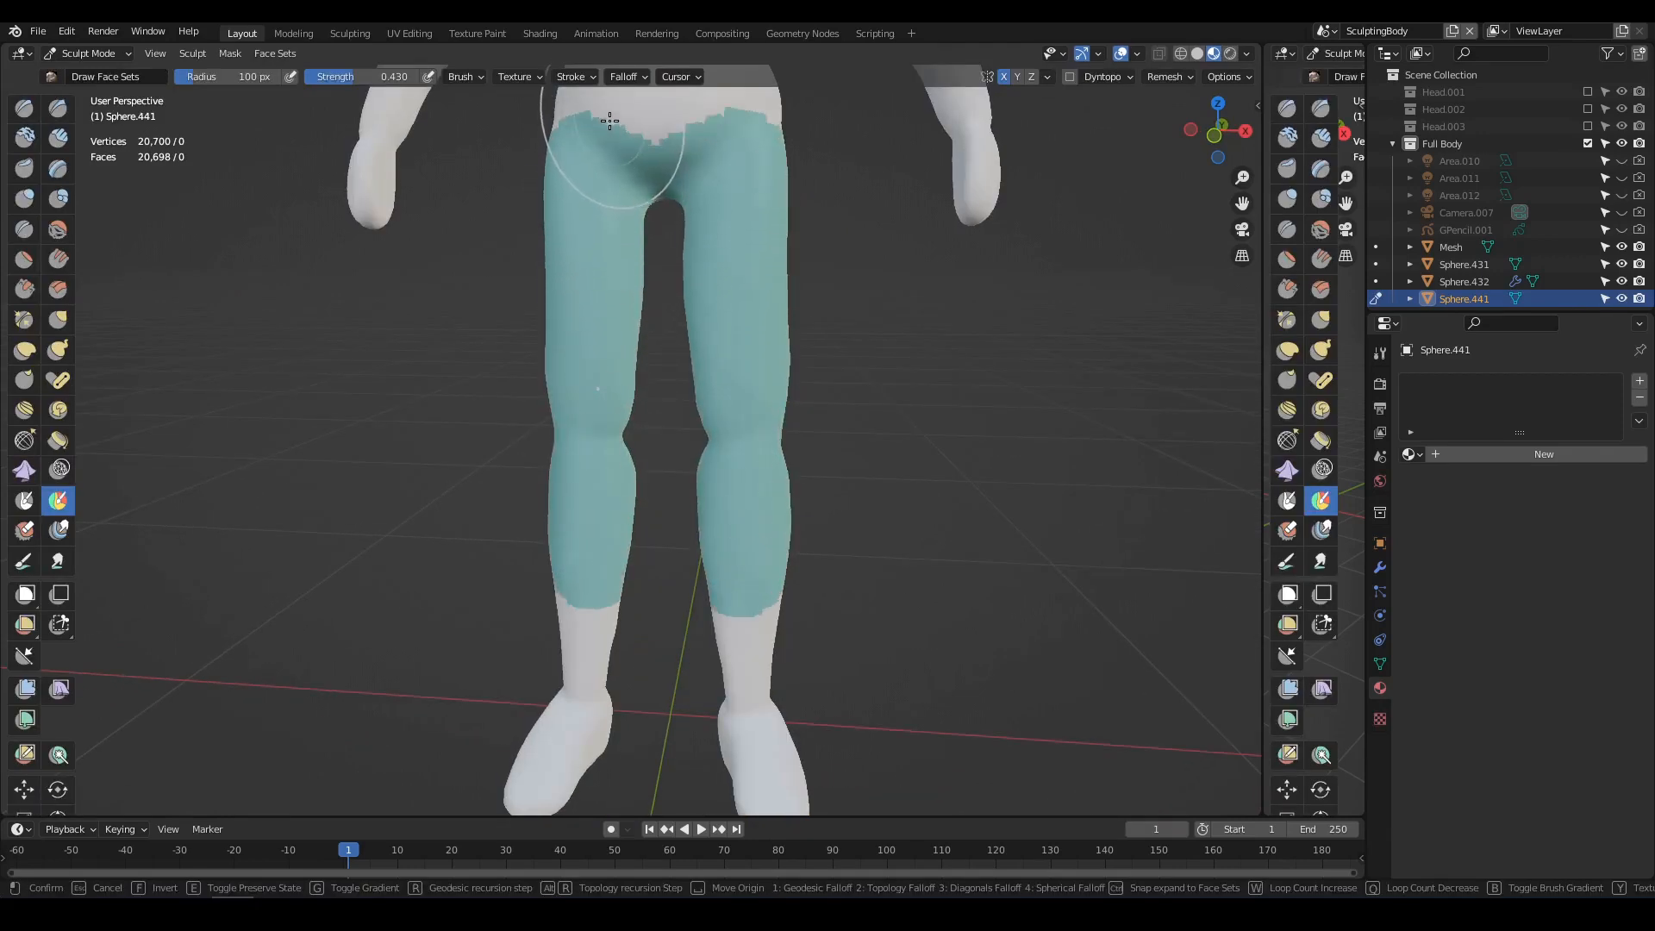
click(645, 112)
shift+middle_drag(640, 207, 659, 509)
scroll(675, 426, up, 3)
mouse_move(675, 426)
middle_down()
mouse_move(482, 431)
mouse_move(720, 439)
middle_up()
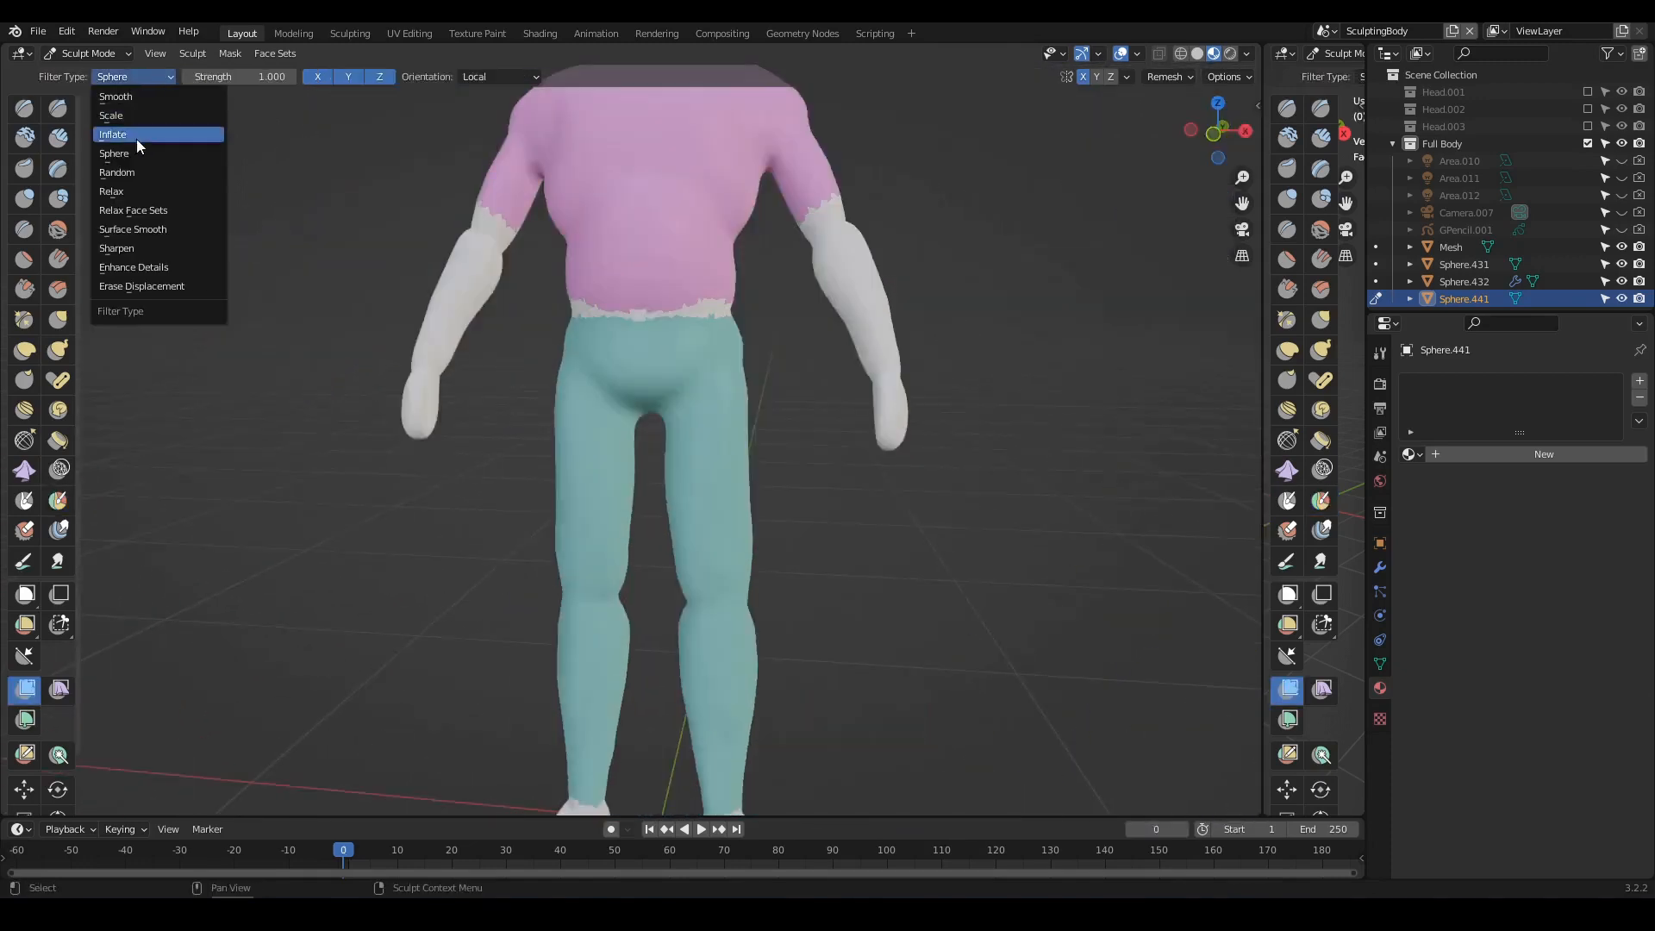
click(129, 226)
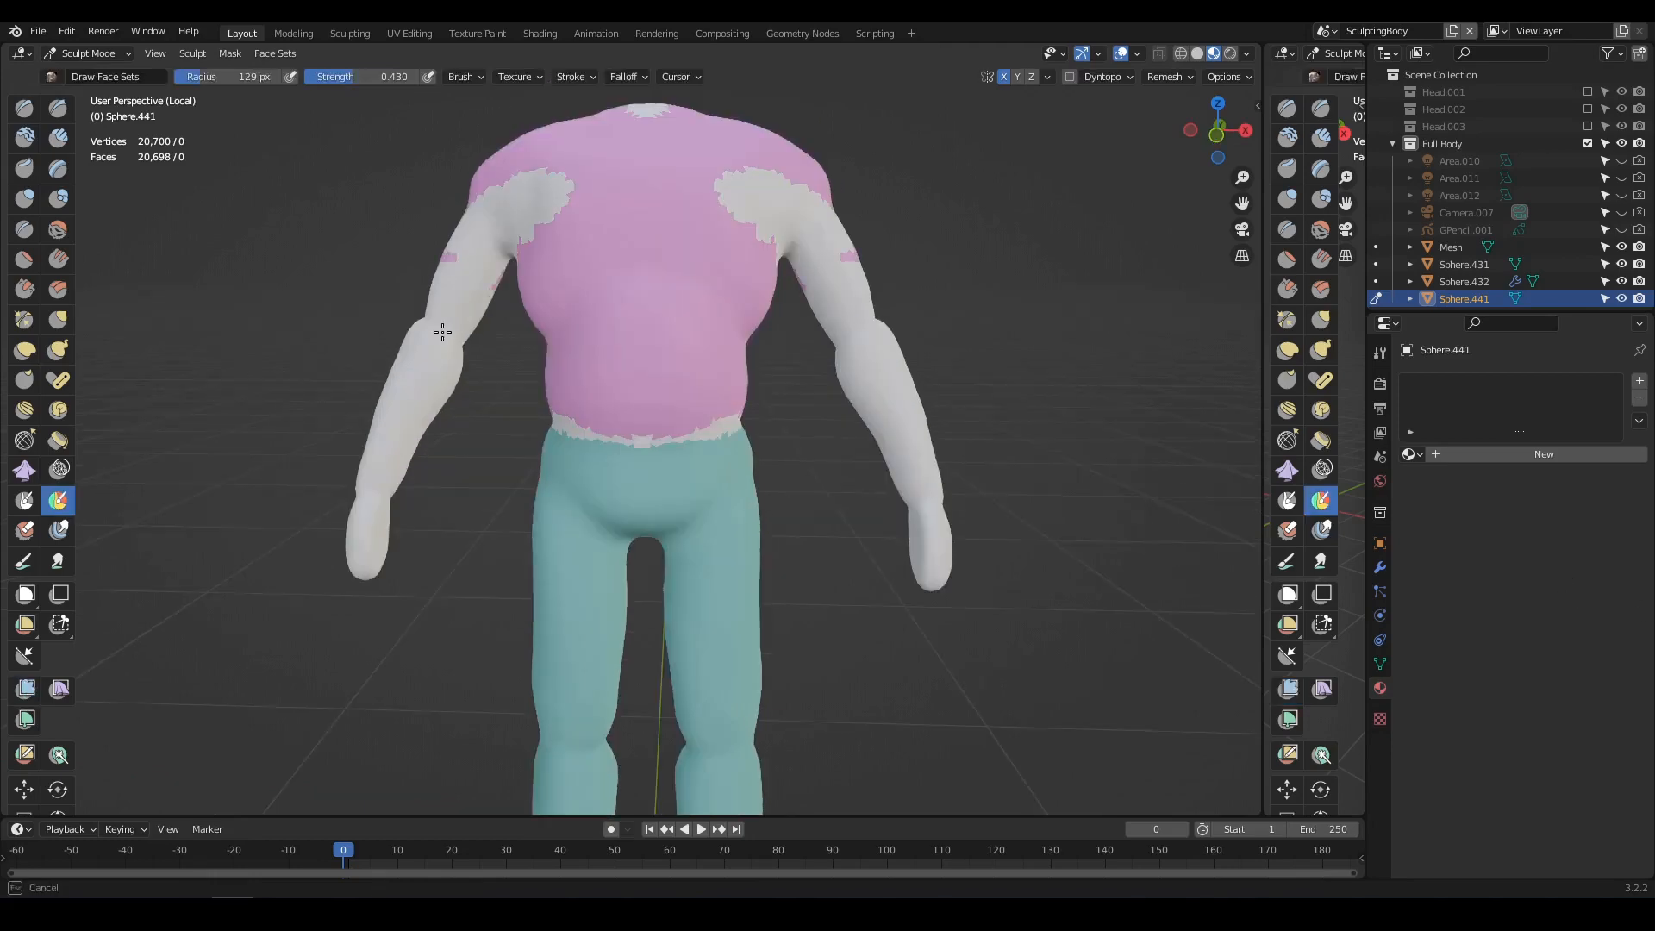
- Paint over the pink torso face set, front and back, with the arms' face set using Draw Face Sets
mouse_move(442, 331)
mouse_down()
mouse_move(609, 137)
mouse_move(713, 233)
mouse_move(523, 323)
mouse_move(691, 336)
mouse_move(636, 375)
mouse_up()
scroll(639, 370, up, 3)
mouse_move(711, 355)
middle_down()
mouse_move(396, 319)
mouse_move(379, 289)
middle_up()
scroll(444, 271, down, 4)
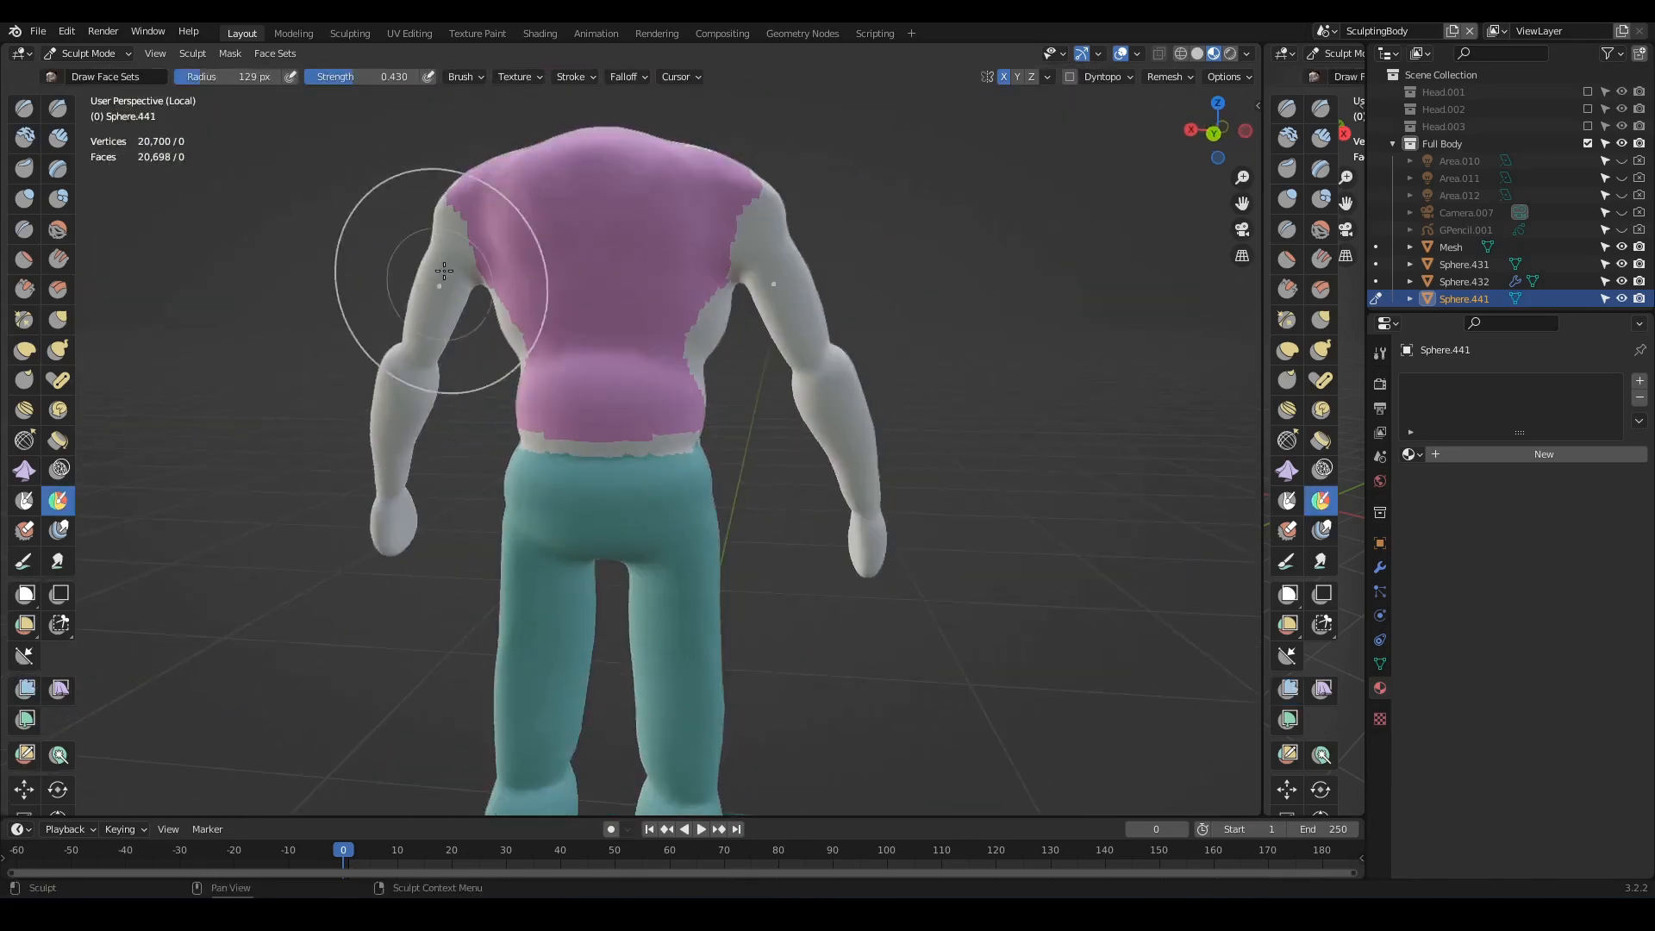
scroll(444, 271, up, 2)
mouse_move(483, 371)
mouse_down()
mouse_move(680, 265)
mouse_move(695, 383)
mouse_move(608, 408)
mouse_move(629, 439)
mouse_up()
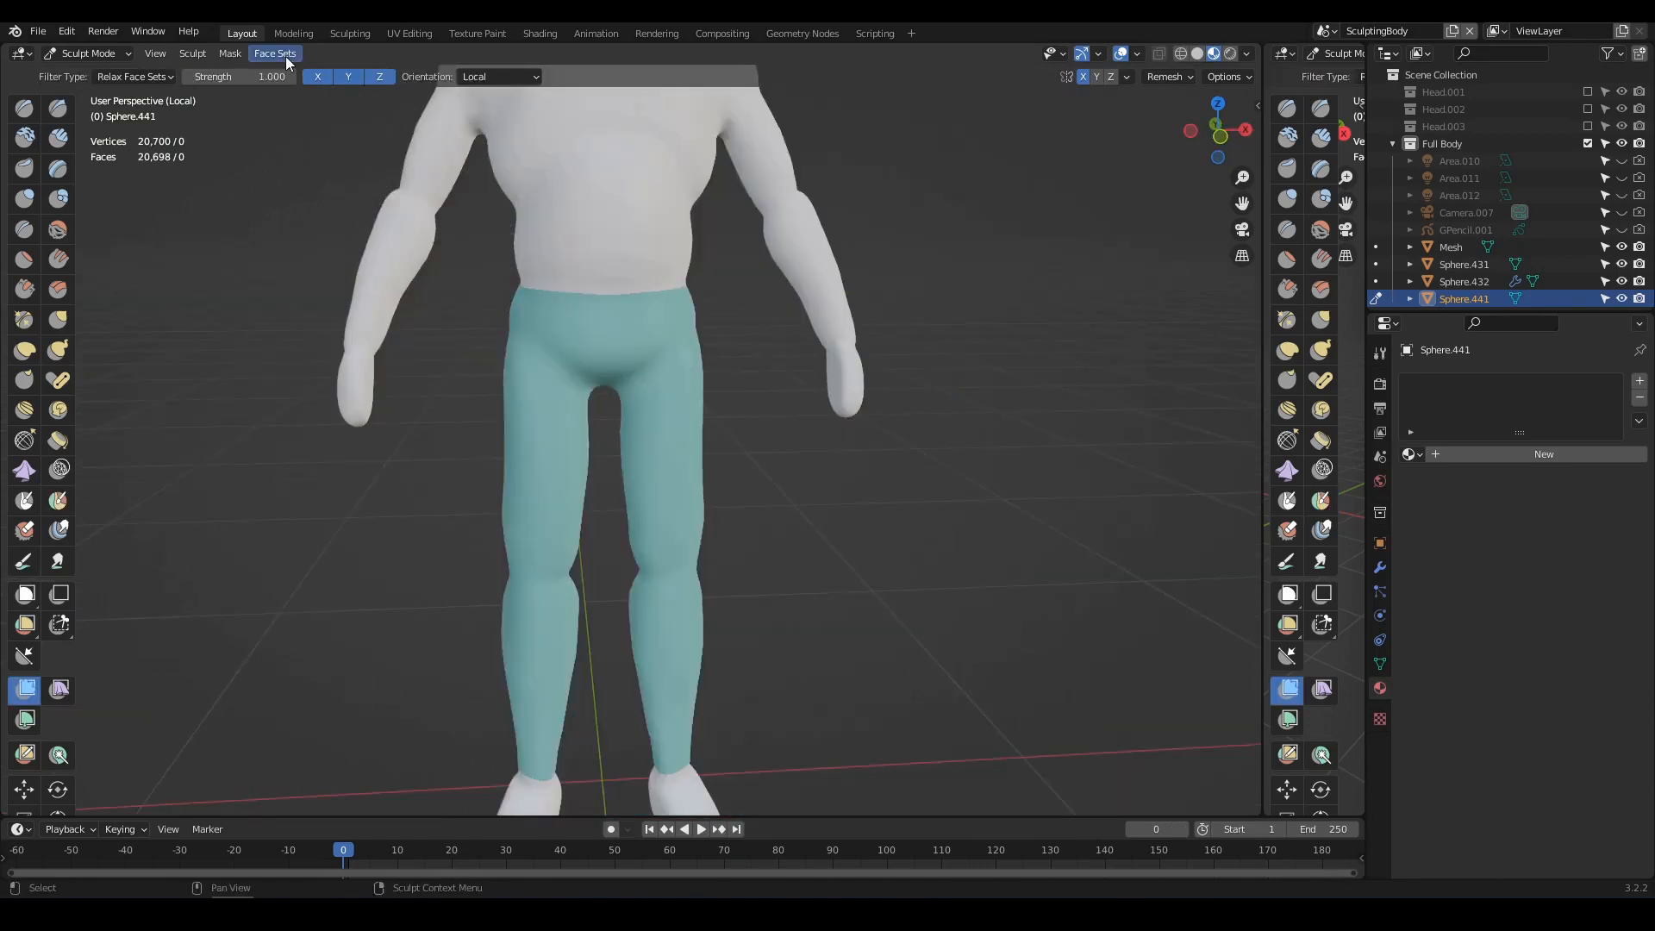
- Extract the teal leg face set as a separate mesh for the pants
click(286, 55)
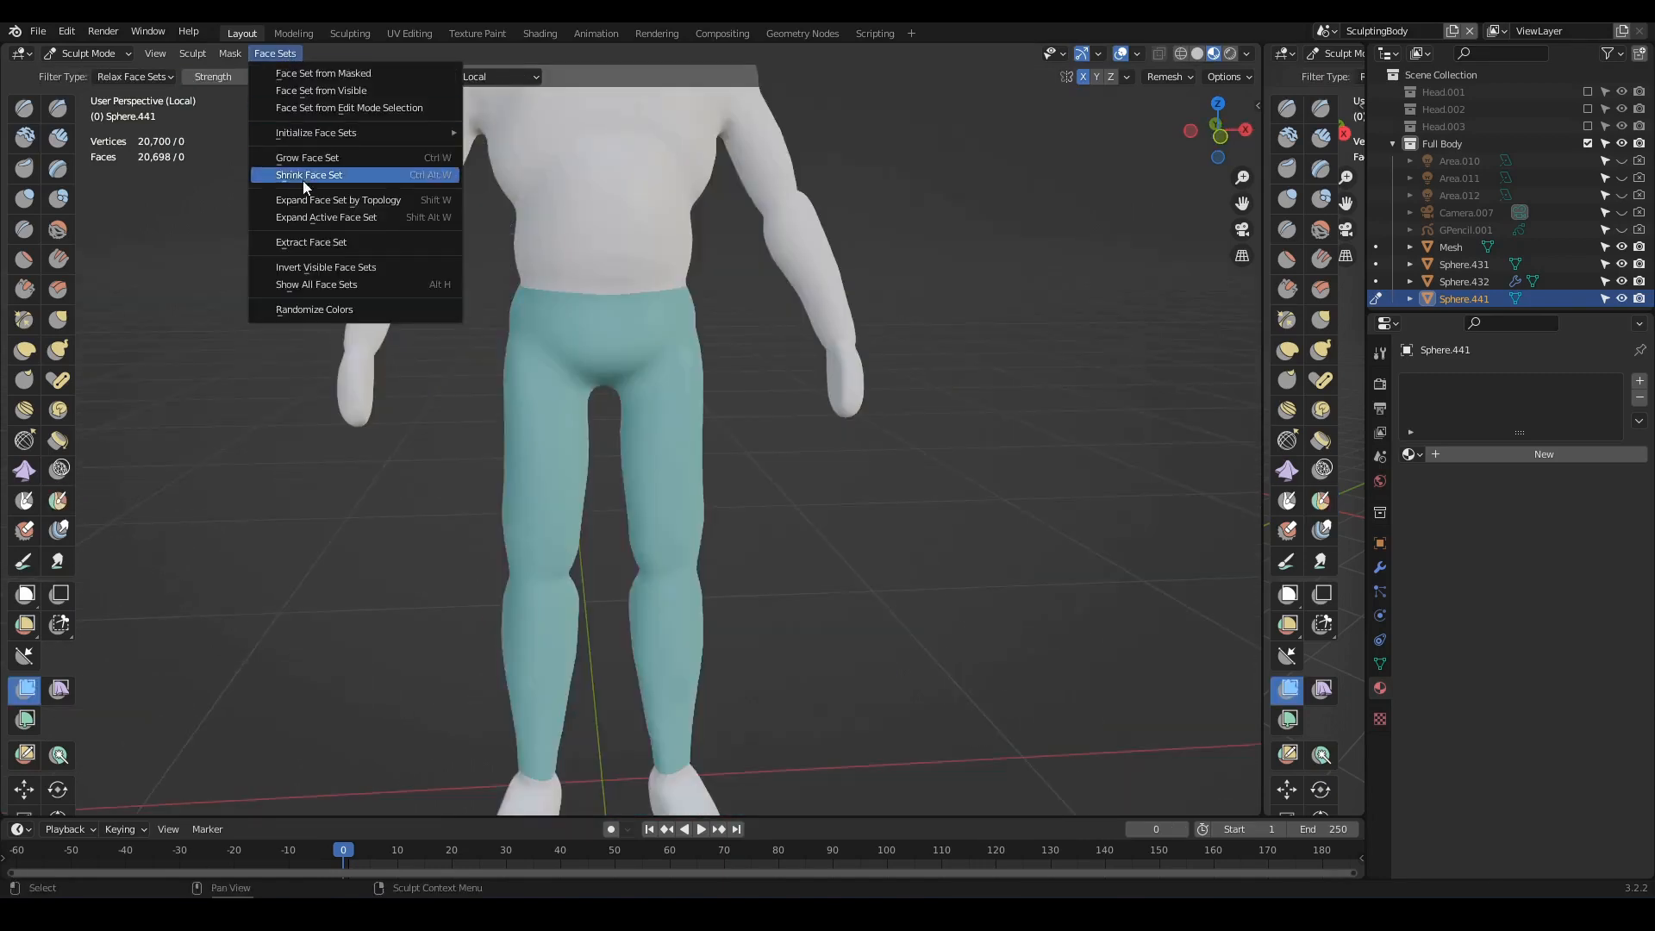
click(322, 237)
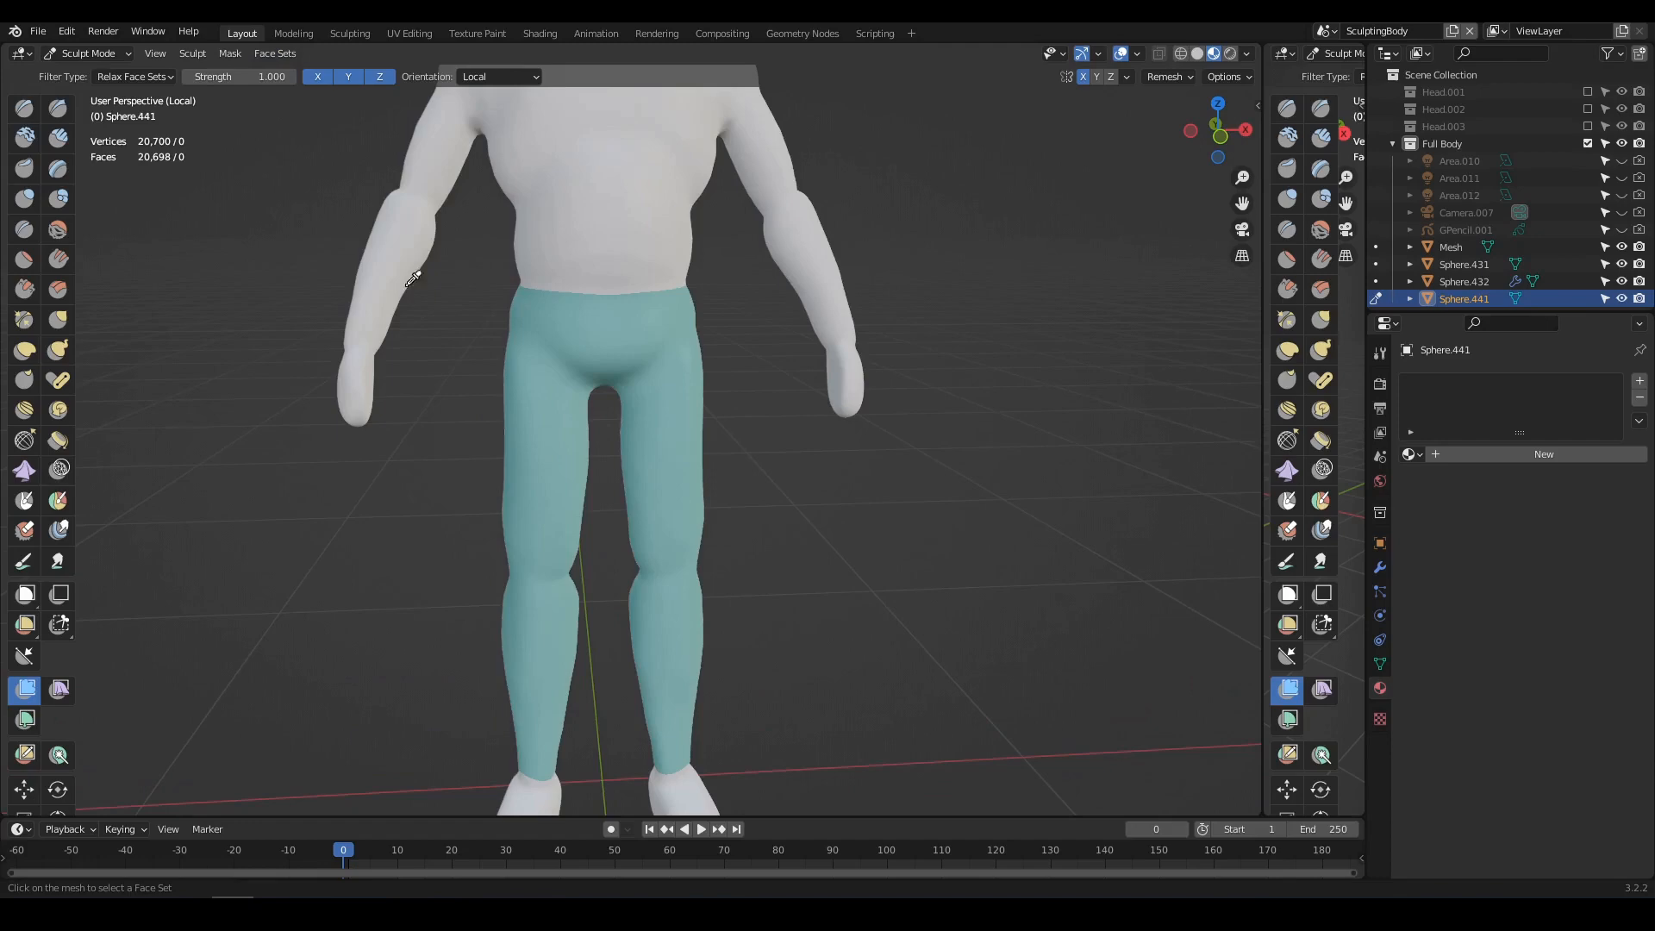
click(676, 397)
- Carve folds into the pants around the crotch and below the buttocks with the Crease brush
scroll(665, 414, down, 3)
middle_drag(690, 454, 412, 459)
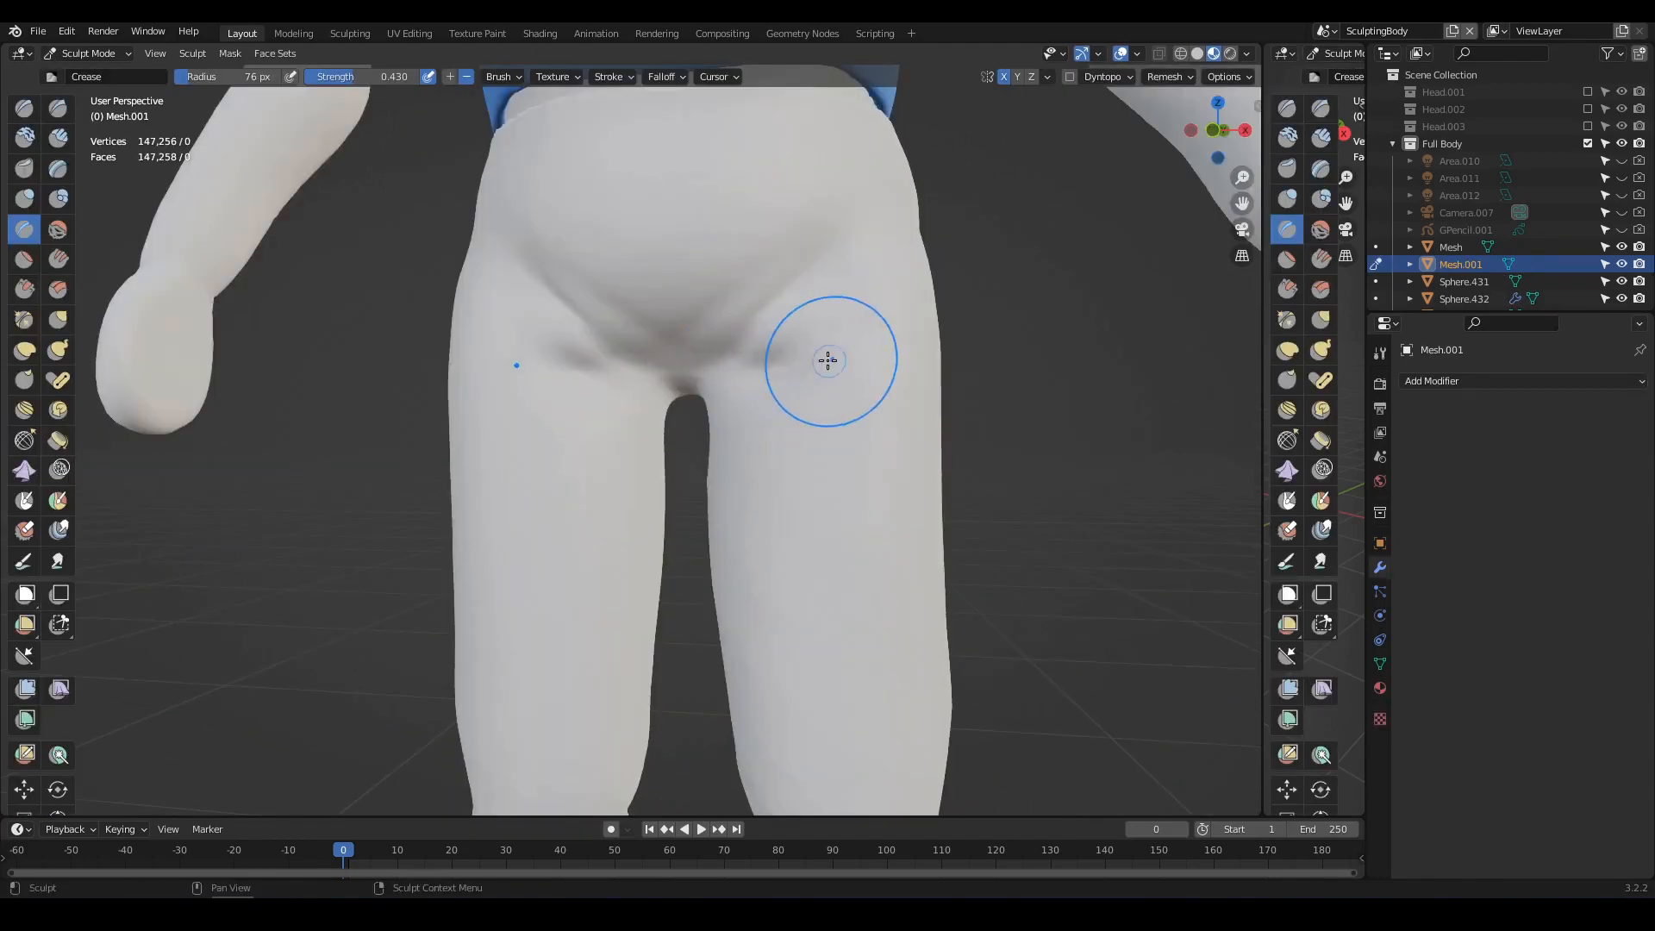
drag(805, 369, 708, 393)
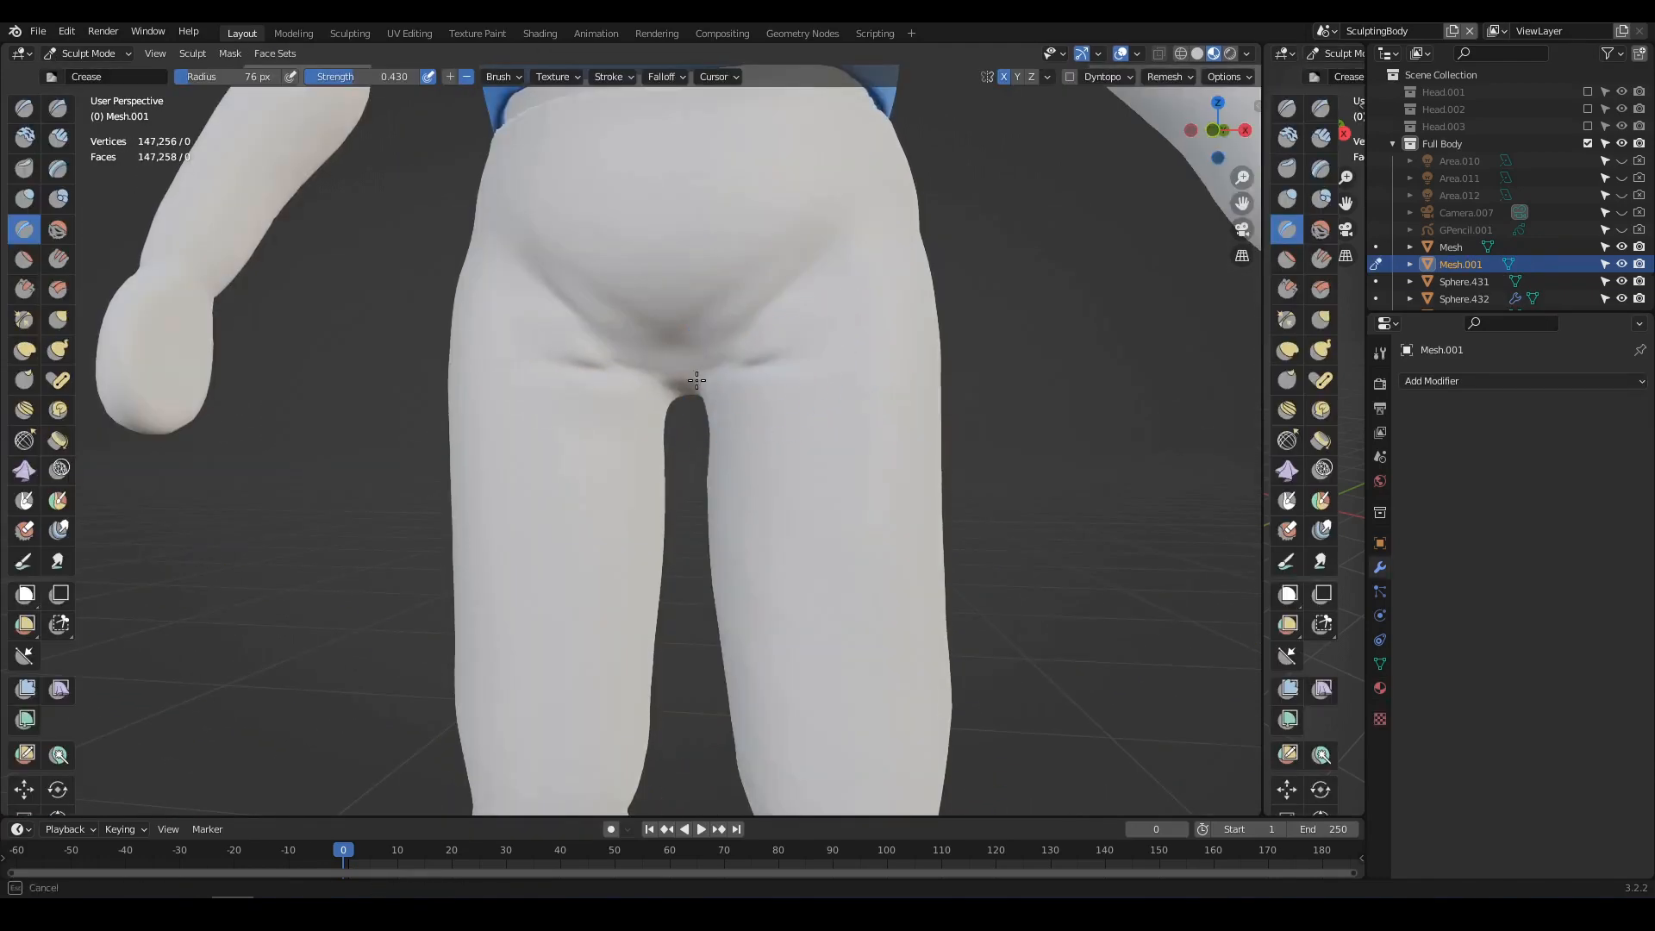
mouse_move(709, 393)
middle_down()
mouse_move(727, 425)
mouse_move(669, 436)
mouse_move(438, 411)
mouse_move(600, 441)
mouse_move(633, 419)
middle_up()
scroll(473, 399, up, 2)
drag(478, 353, 553, 401)
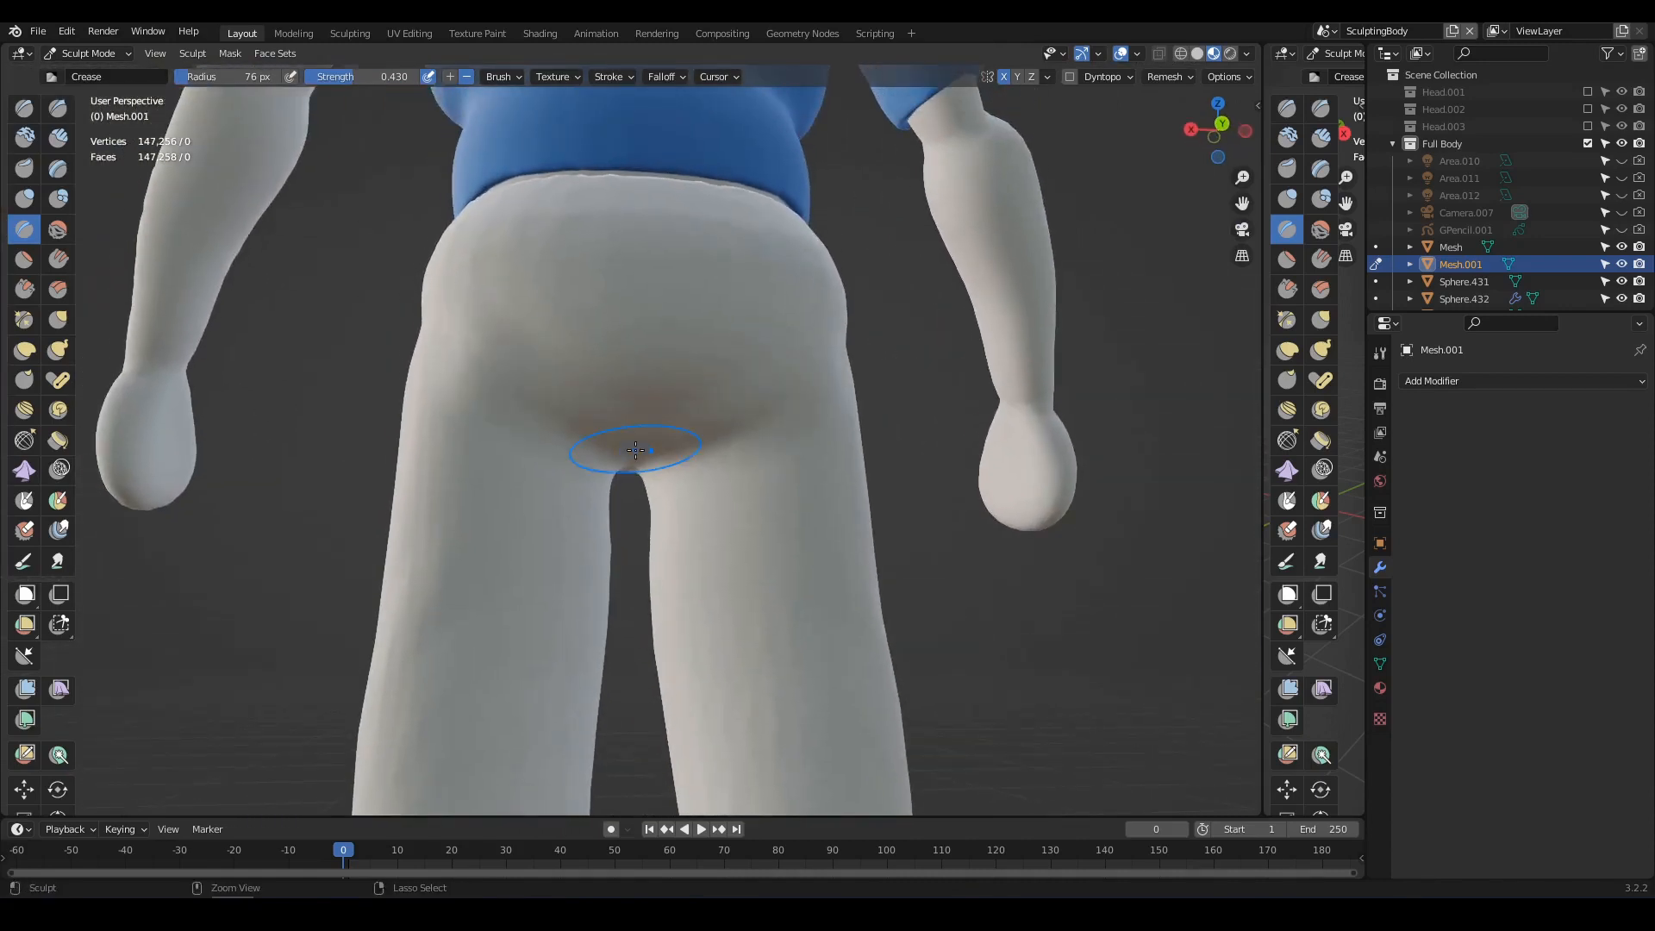
drag(633, 456, 479, 355)
drag(570, 418, 569, 422)
- Carve horizontal folds into the back of the pants at the knees with the Crease brush
middle_drag(569, 422, 467, 362)
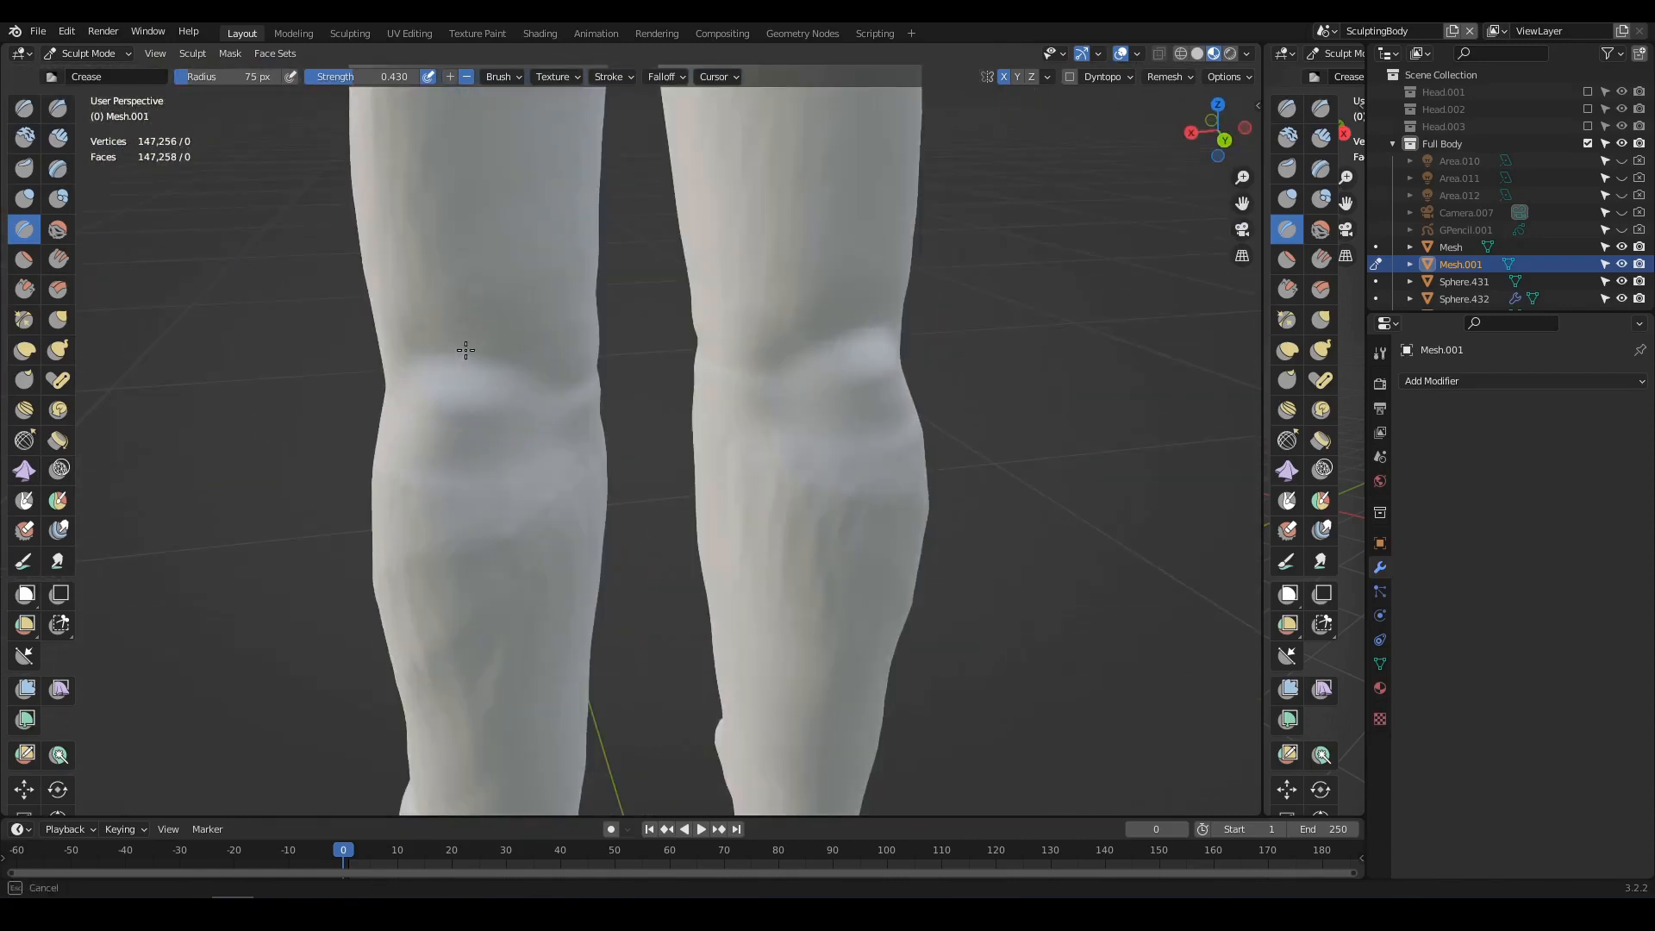
drag(573, 399, 483, 444)
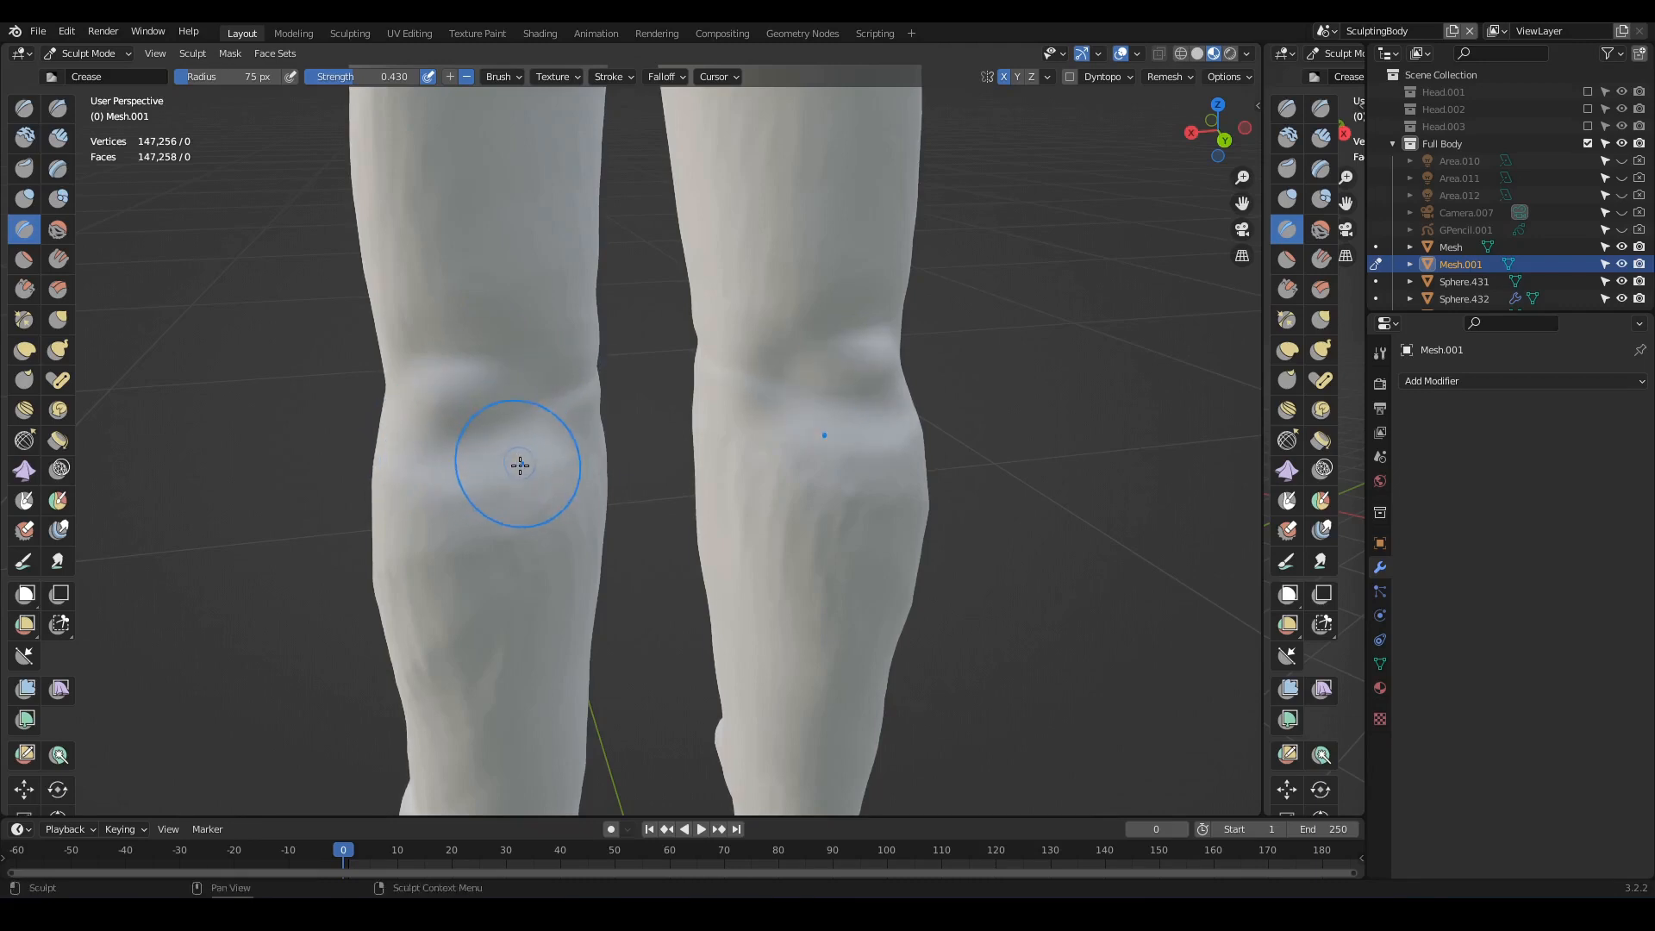
mouse_move(520, 466)
middle_down()
mouse_move(587, 454)
mouse_move(507, 458)
middle_up()
drag(481, 457, 532, 458)
mouse_move(533, 458)
middle_down()
mouse_move(473, 451)
mouse_move(639, 455)
middle_up()
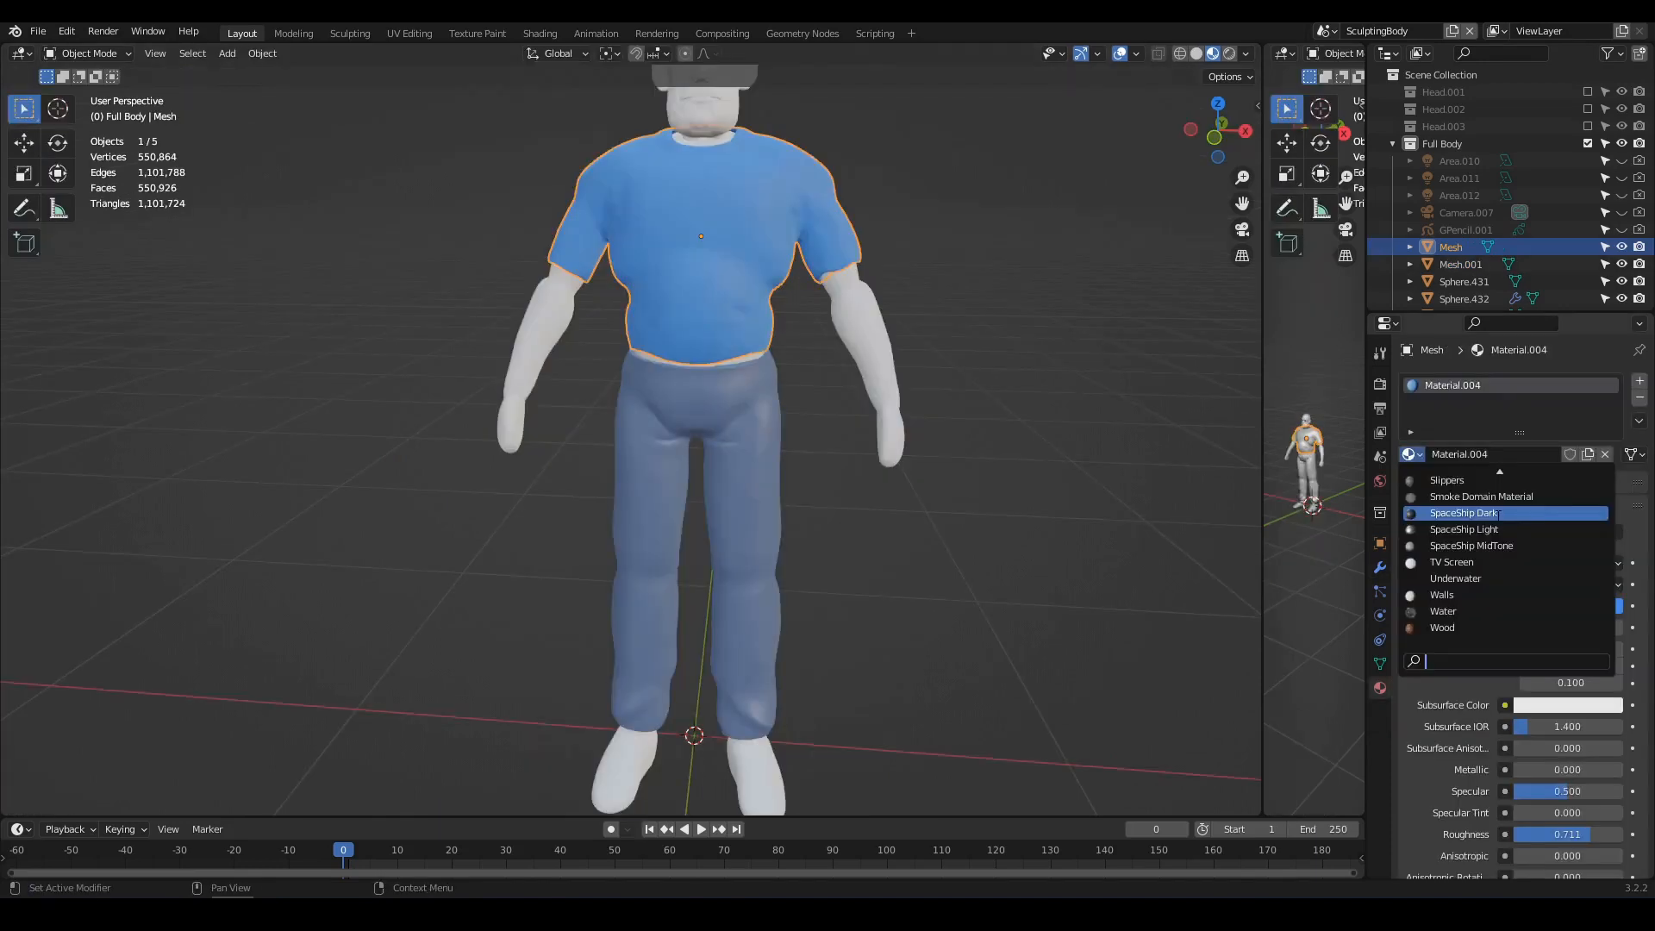
- Assign the existing Shirt material to the extracted shirt mesh
scroll(1482, 529, down, 3)
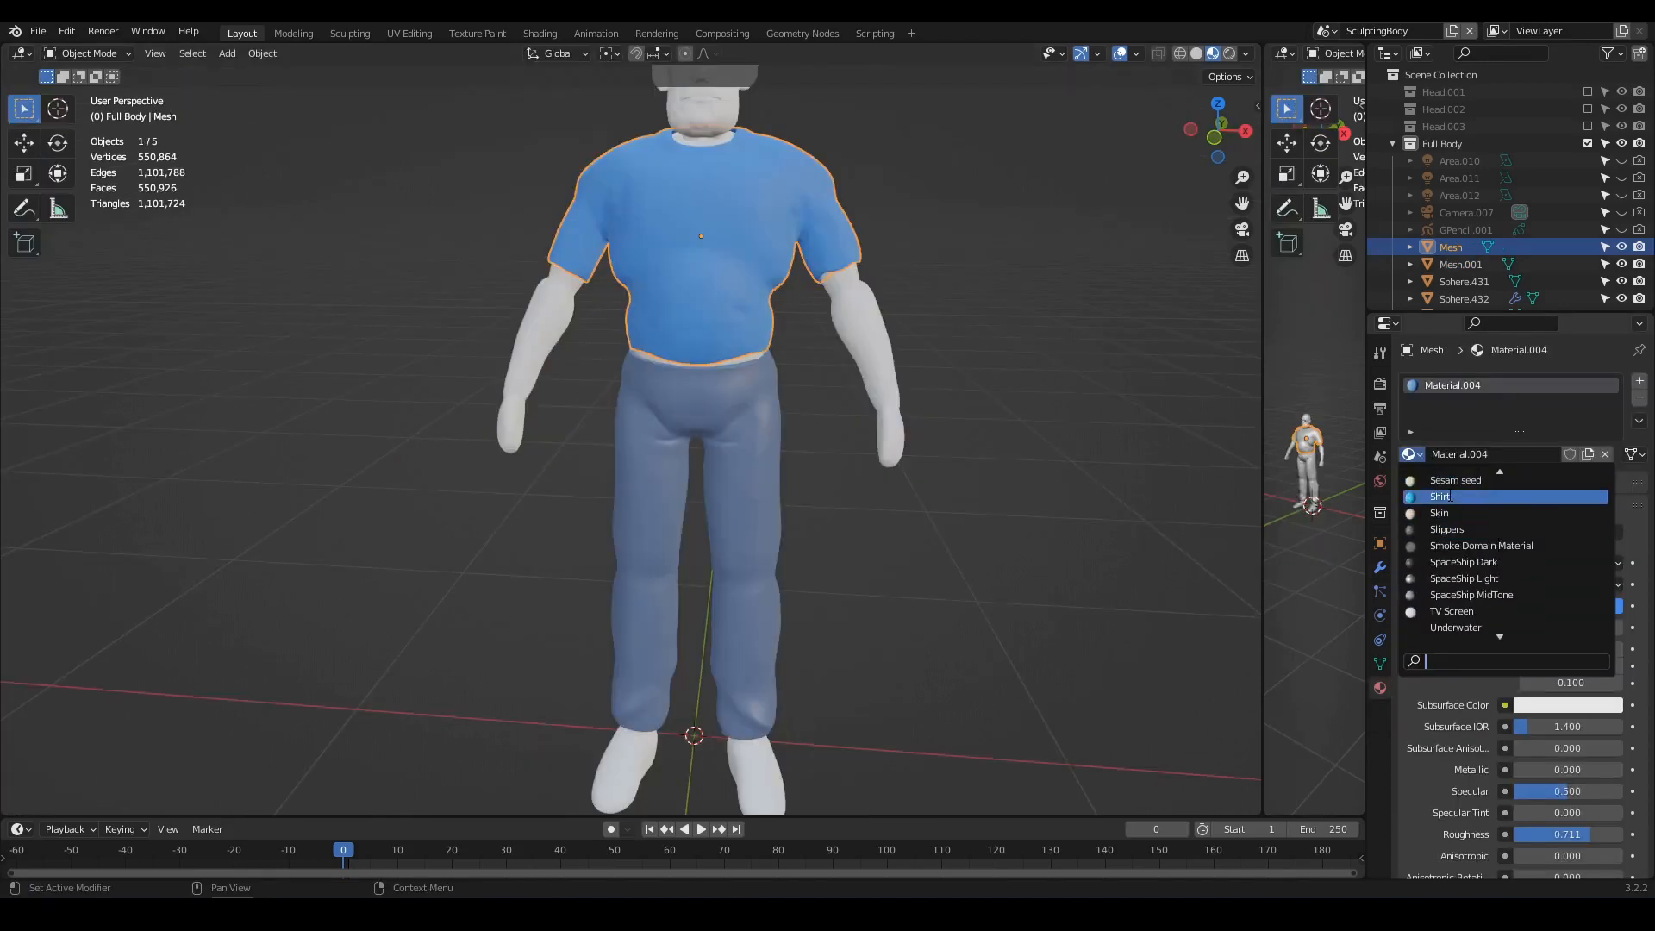
click(1448, 496)
- Put the head mesh in Sculpt Mode and pull the front of the neck down toward the shirt collar with the Grab brush
middle_drag(948, 441, 893, 453)
click(938, 416)
scroll(901, 419, down, 3)
key(ctrl+Tab)
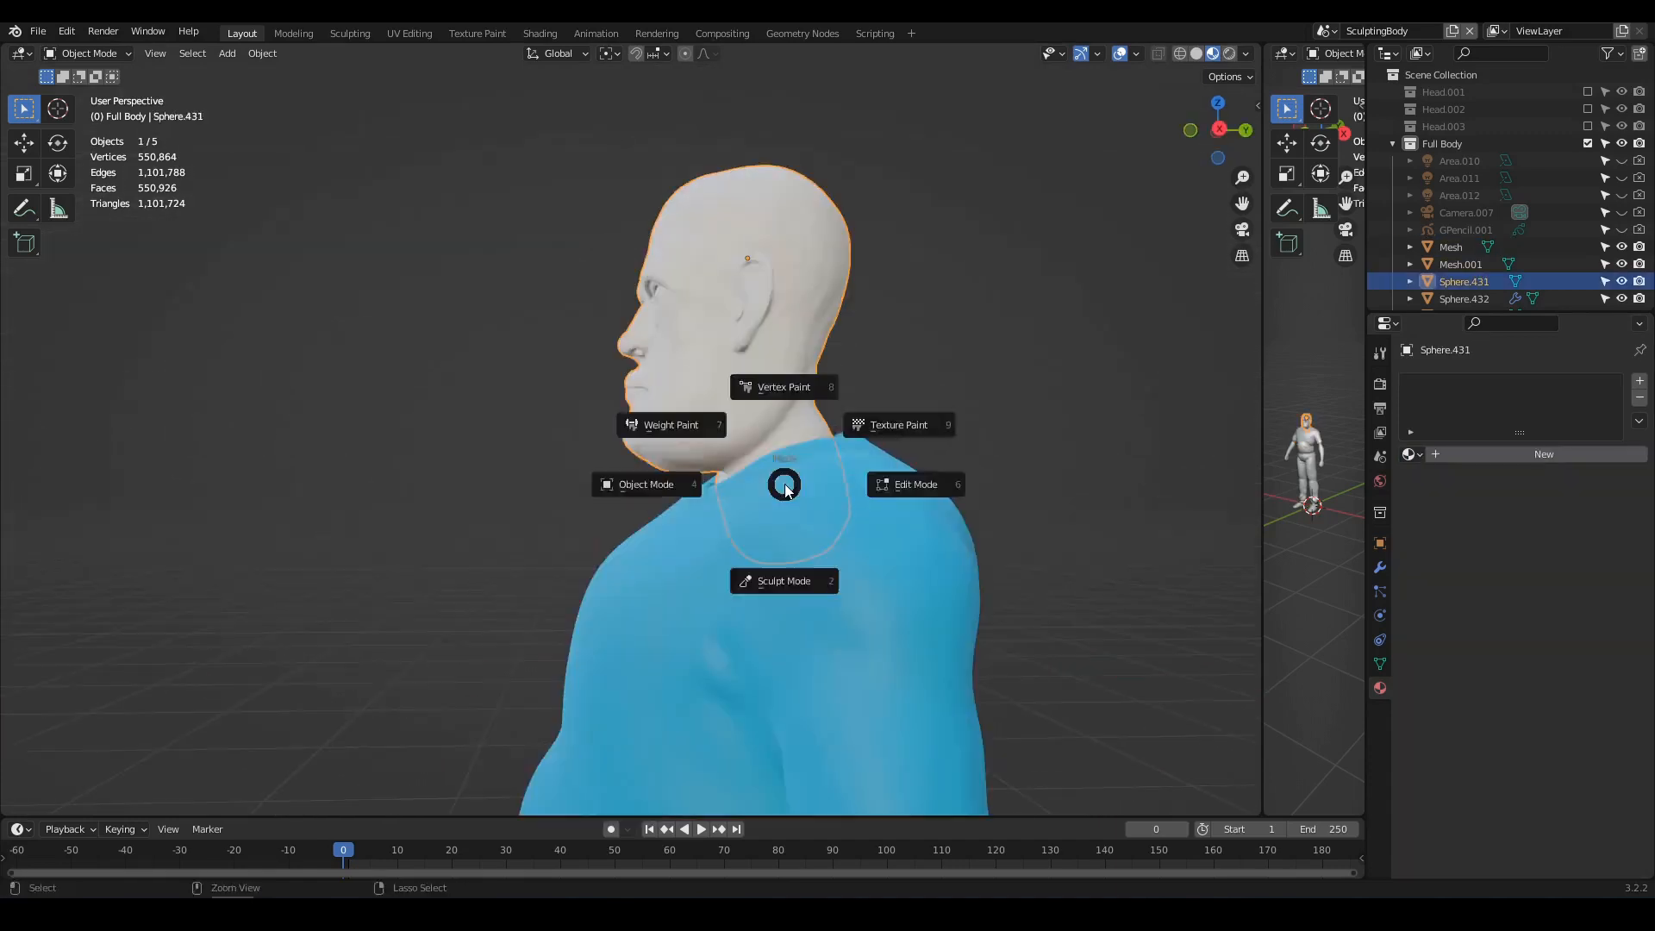
click(777, 579)
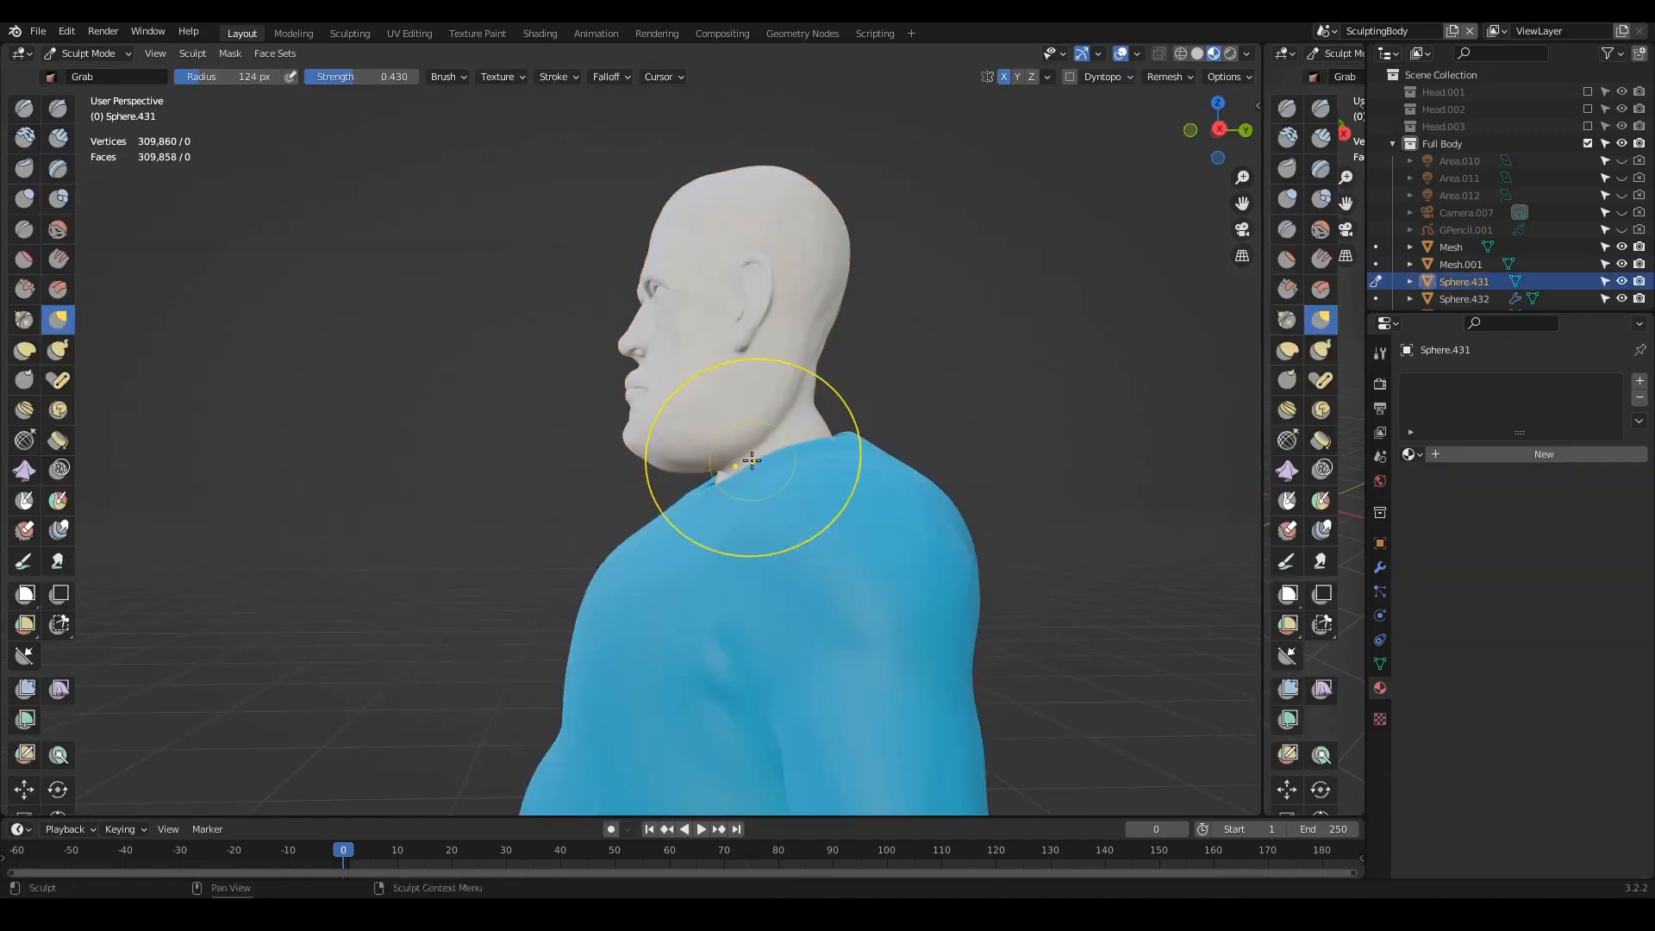
scroll(740, 478, up, 4)
middle_drag(785, 484, 765, 490)
mouse_move(766, 464)
mouse_down()
mouse_move(735, 462)
mouse_move(717, 529)
mouse_up()
drag(612, 586, 613, 587)
middle_drag(614, 587, 819, 604)
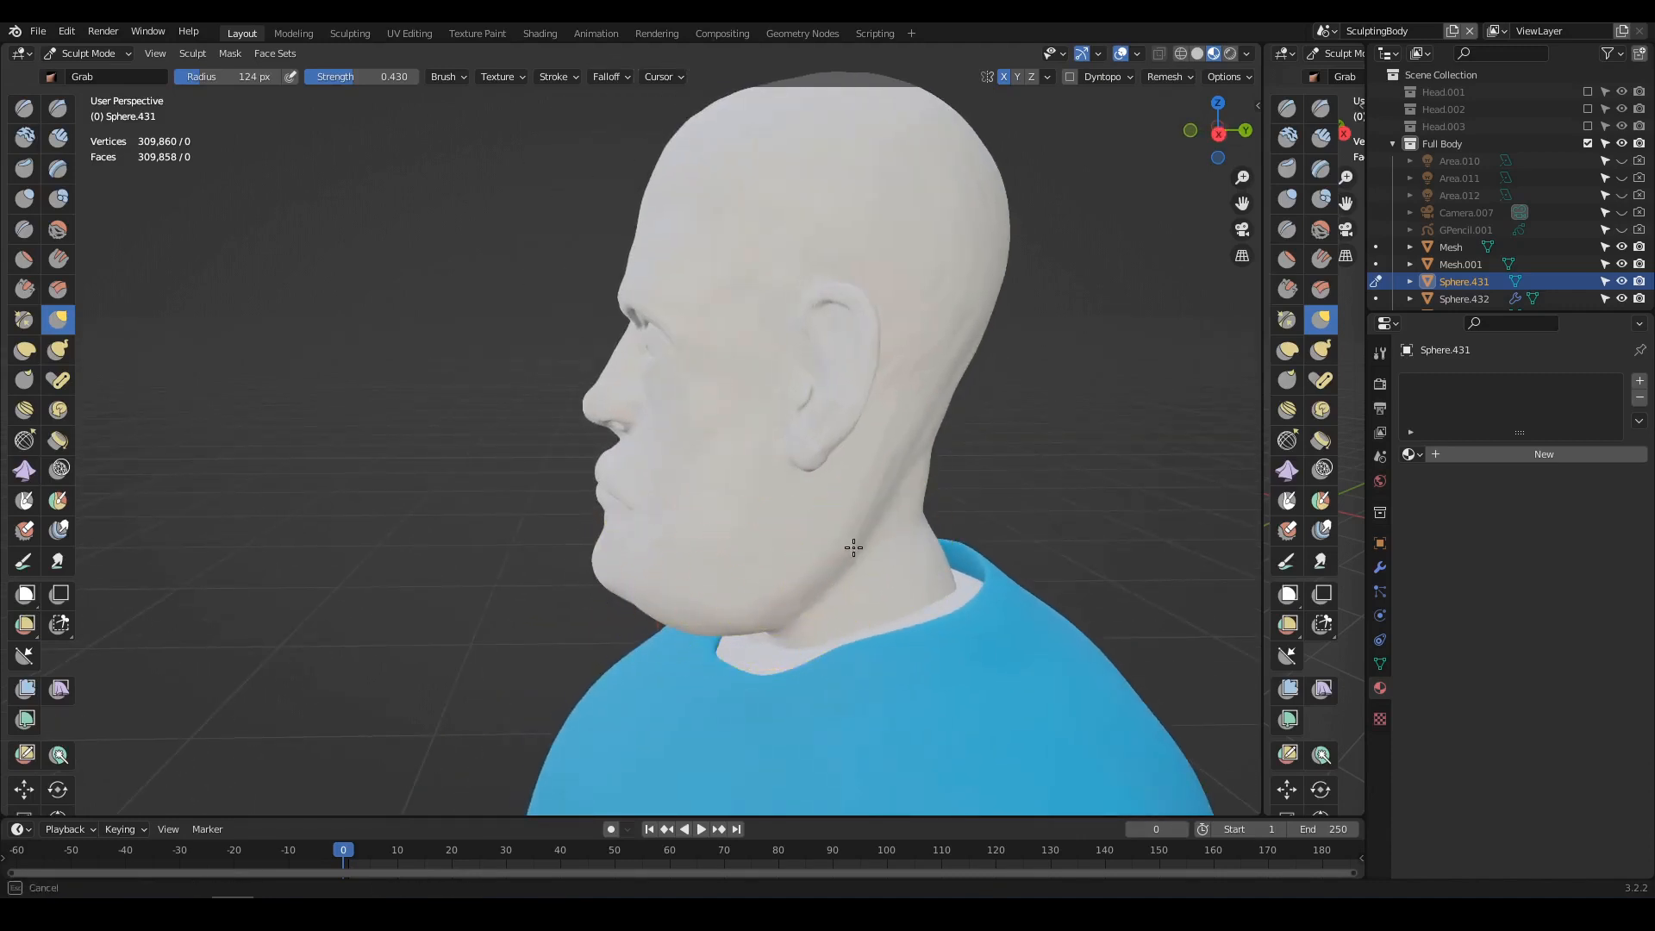
- Adjust the shape of the ear on the side of the head with the Grab brush
middle_drag(812, 481, 722, 466)
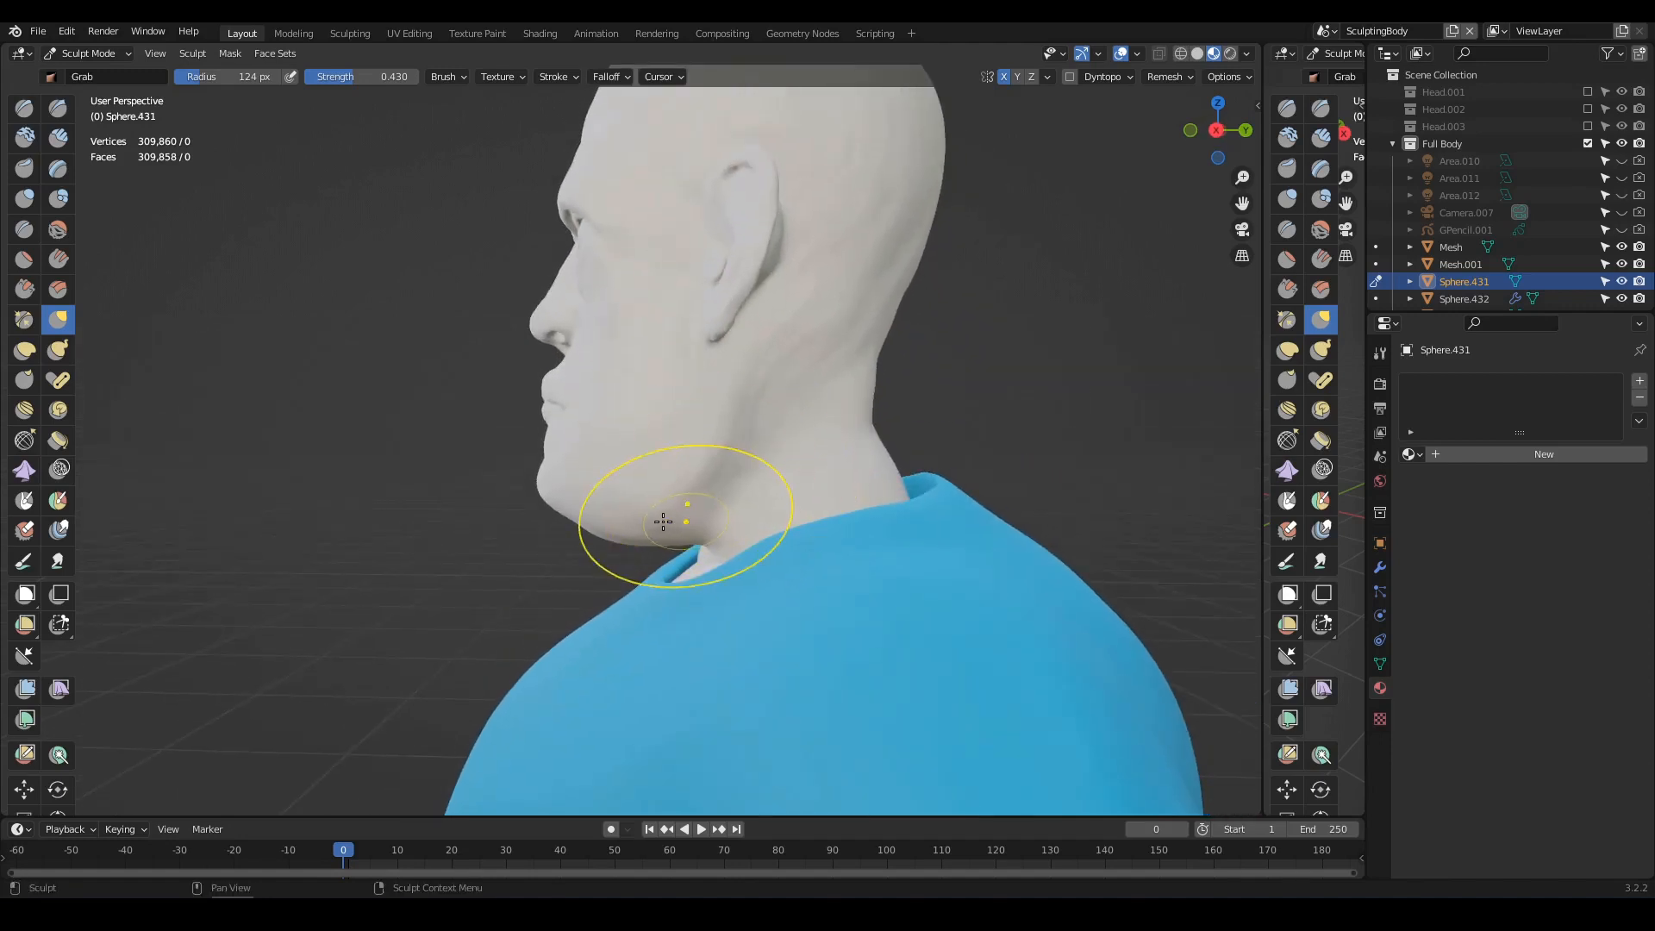
middle_drag(757, 373, 890, 369)
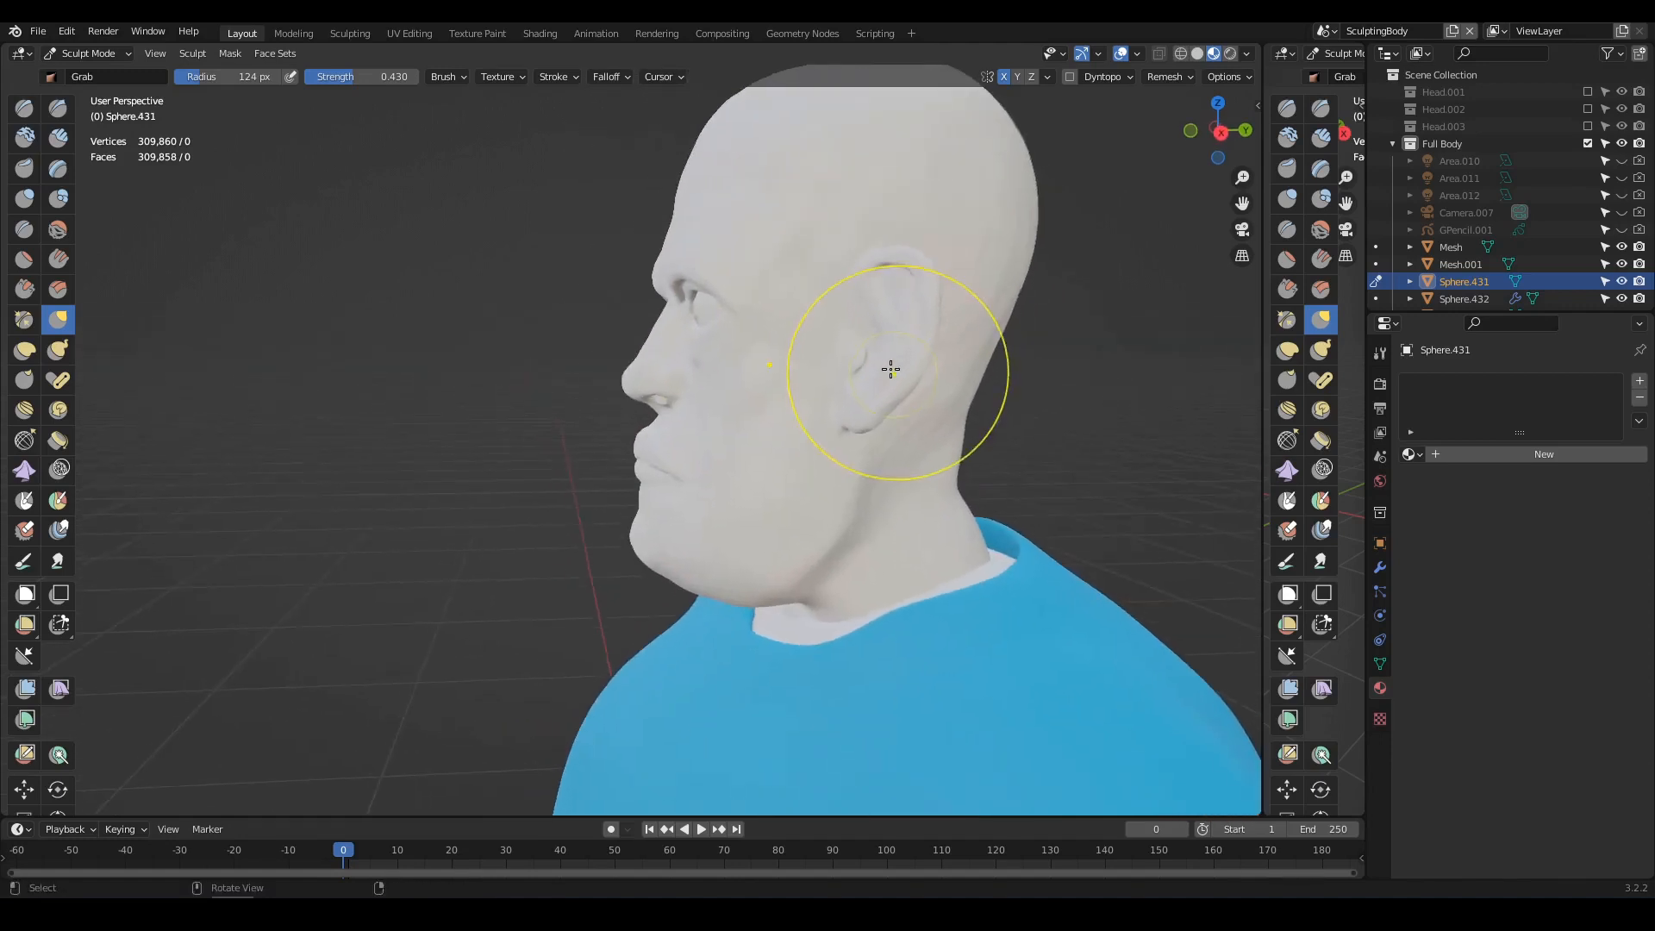
drag(891, 369, 897, 270)
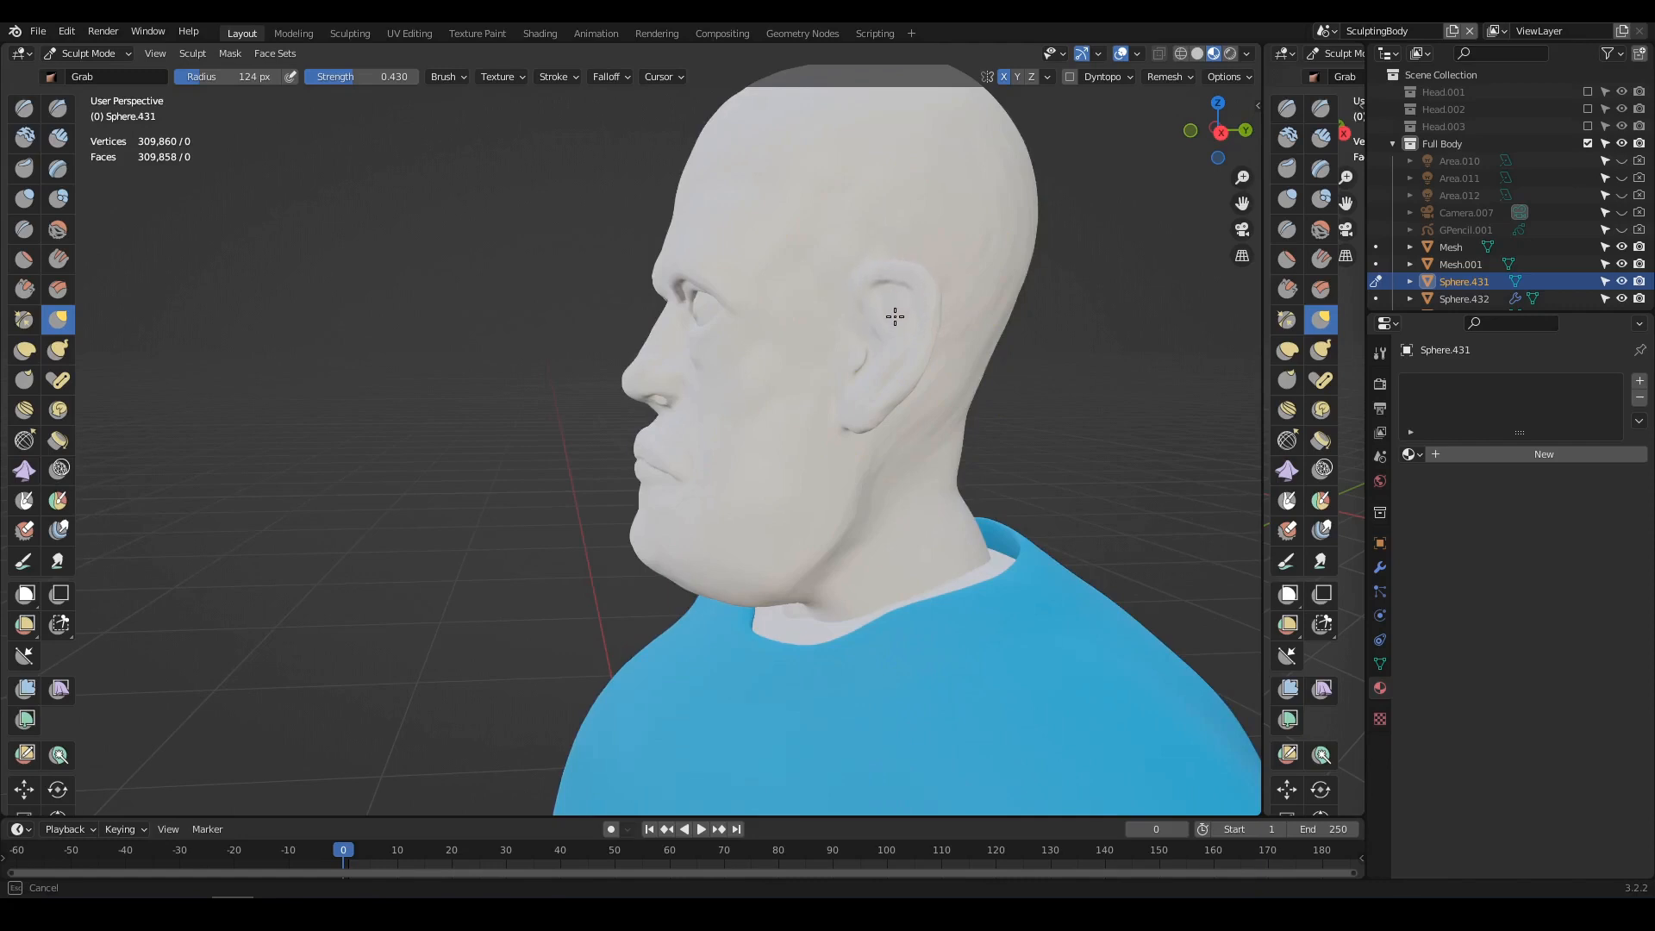
middle_drag(894, 317, 879, 414)
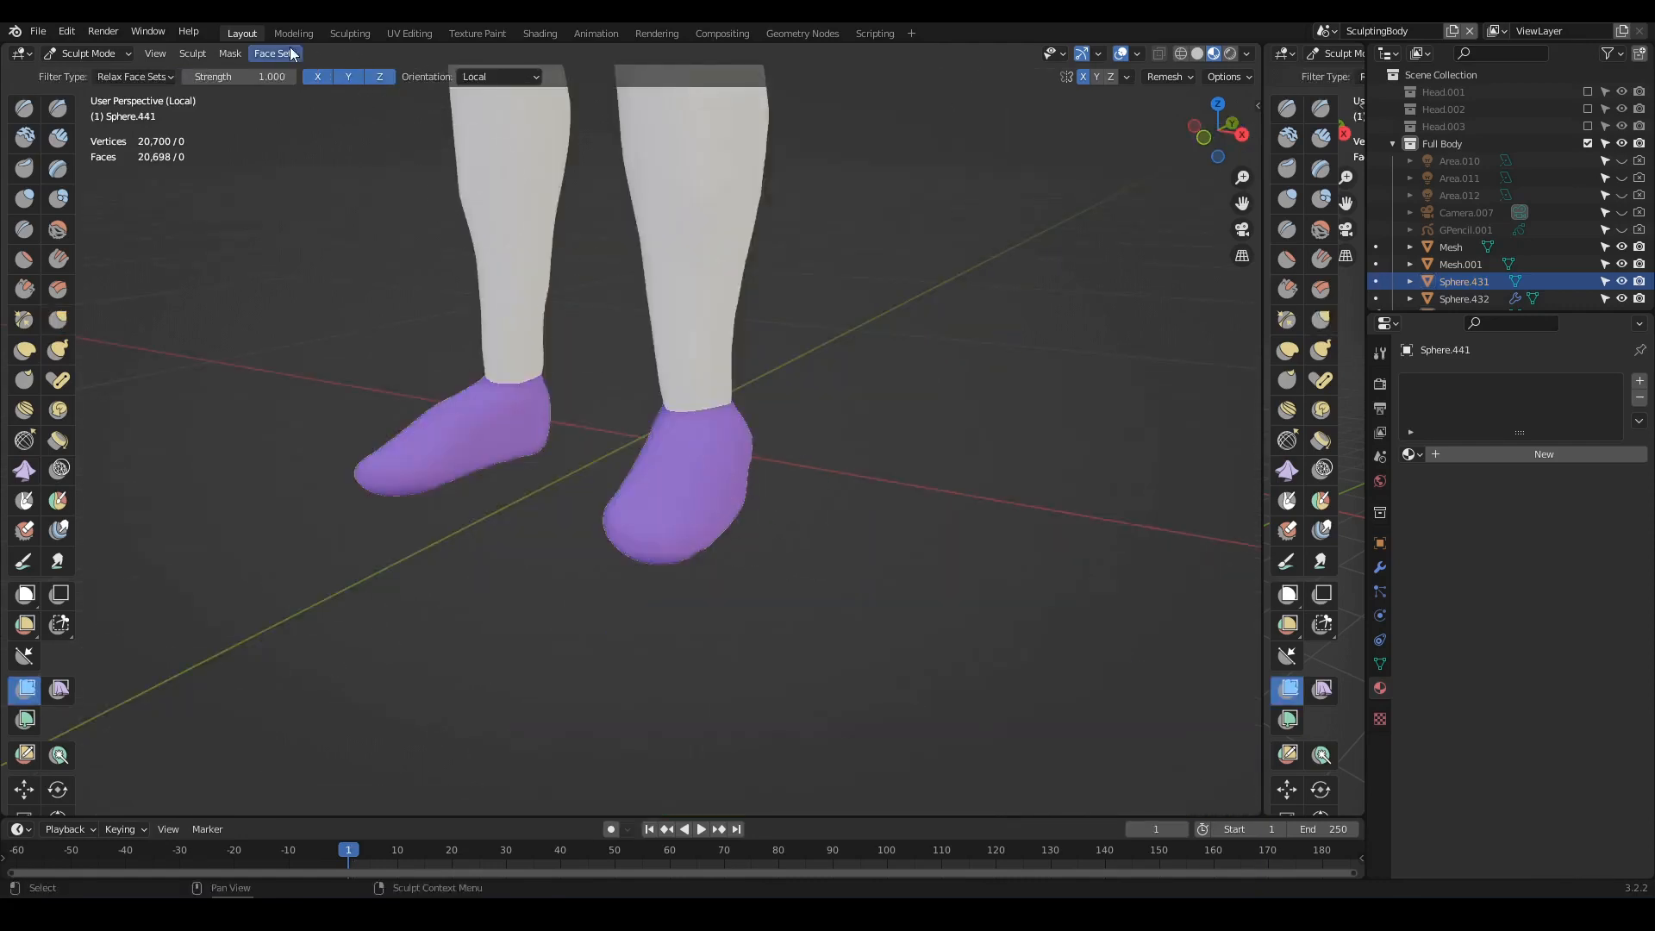
- Extract the purple foot face set as a separate mesh for the shoes
click(290, 53)
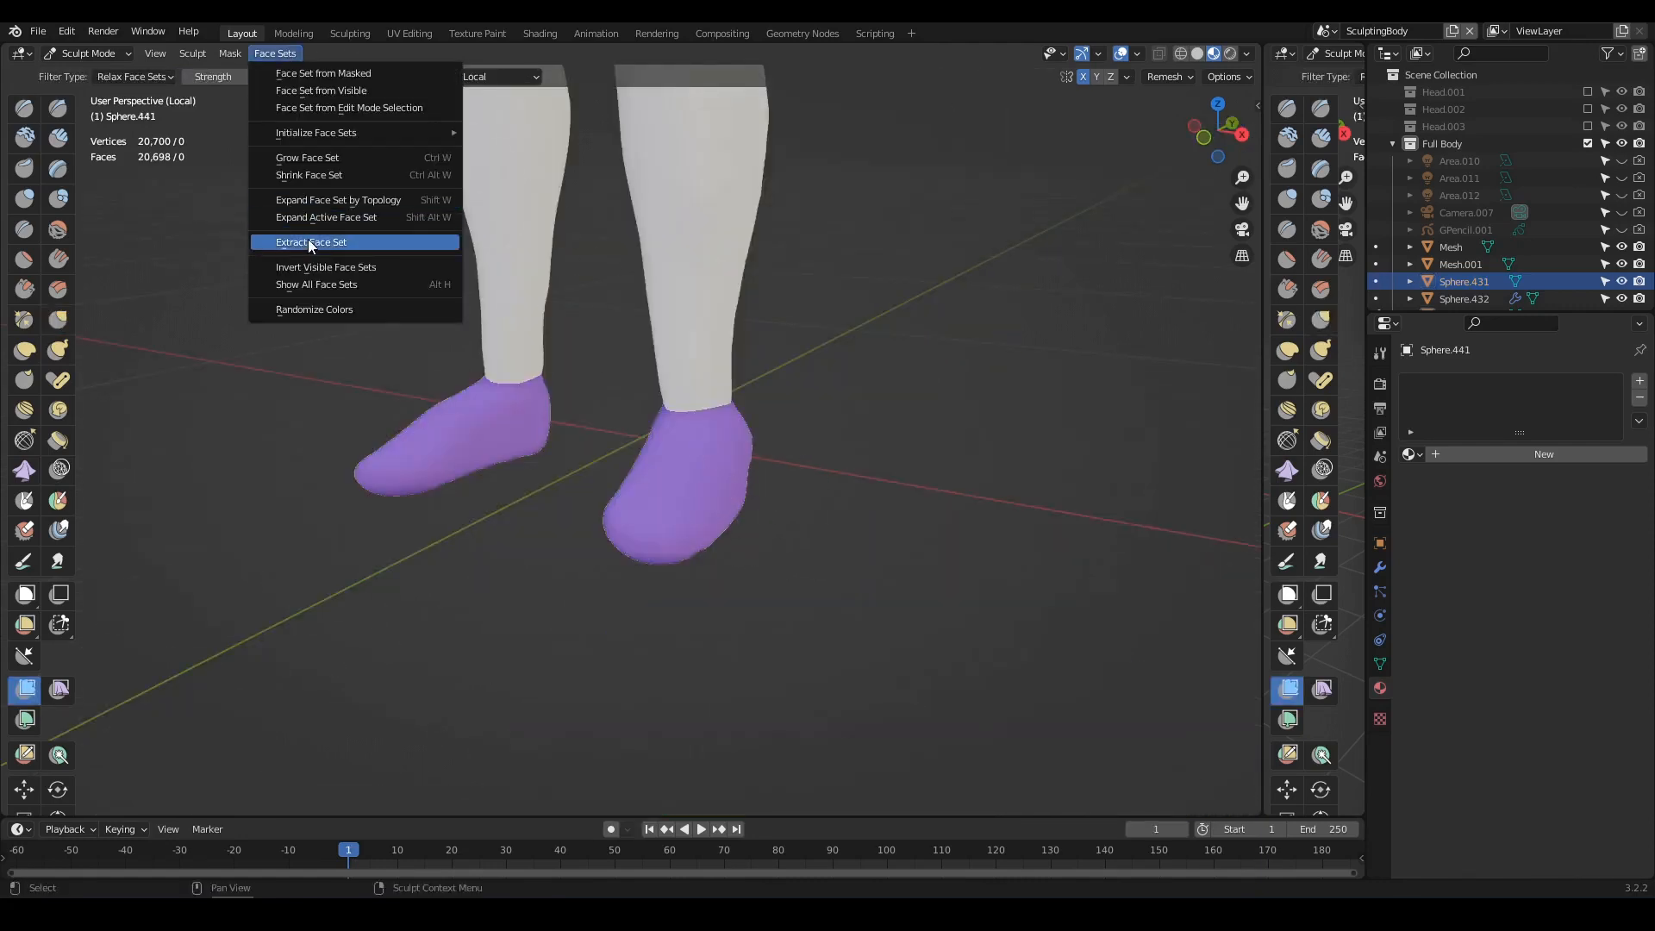
click(310, 242)
click(695, 464)
middle_drag(695, 464, 715, 552)
- Adjust the Solidify modifier's thickness on the extracted shoe mesh
click(1379, 568)
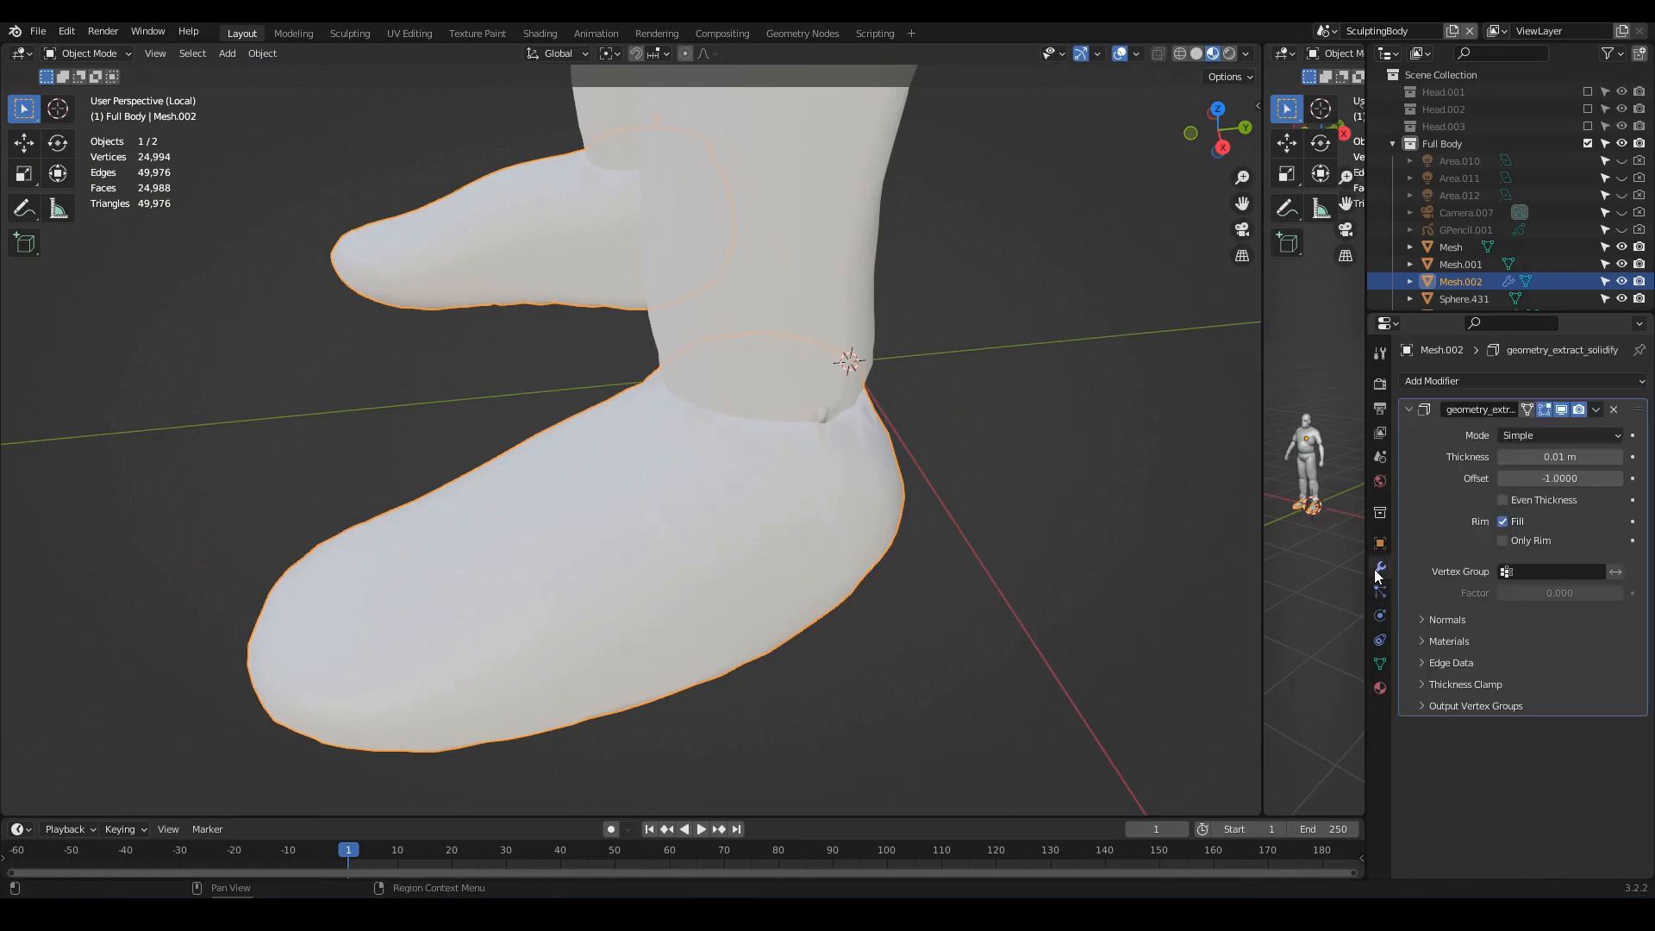
scroll(1058, 466, up, 4)
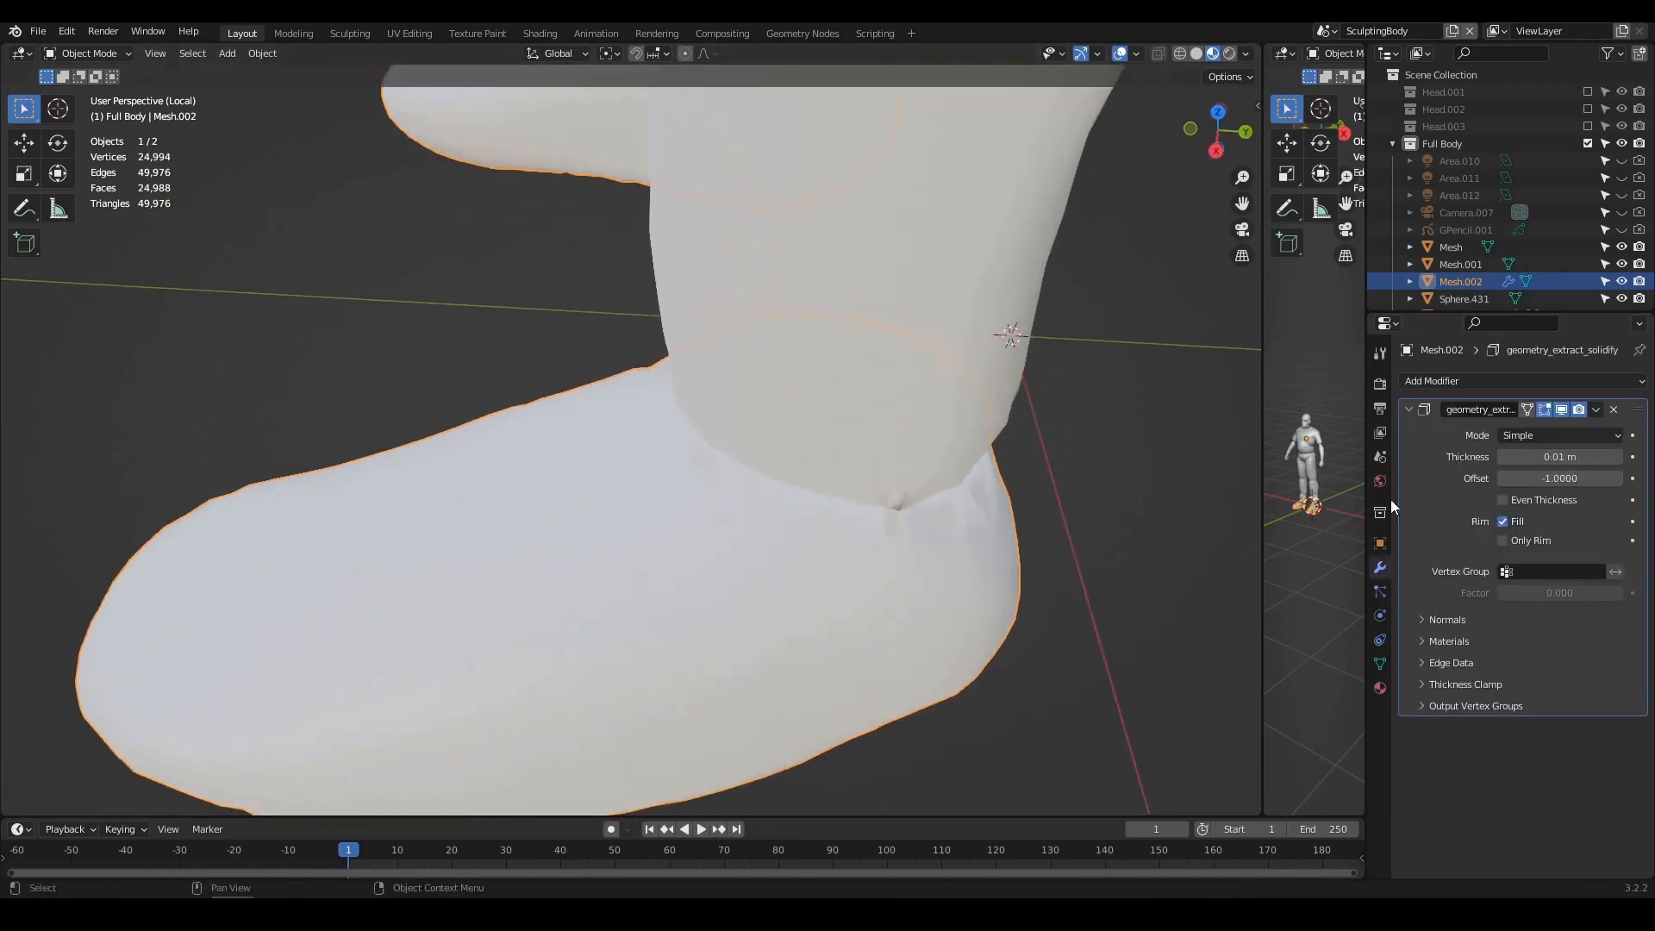
drag(1552, 456, 1556, 457)
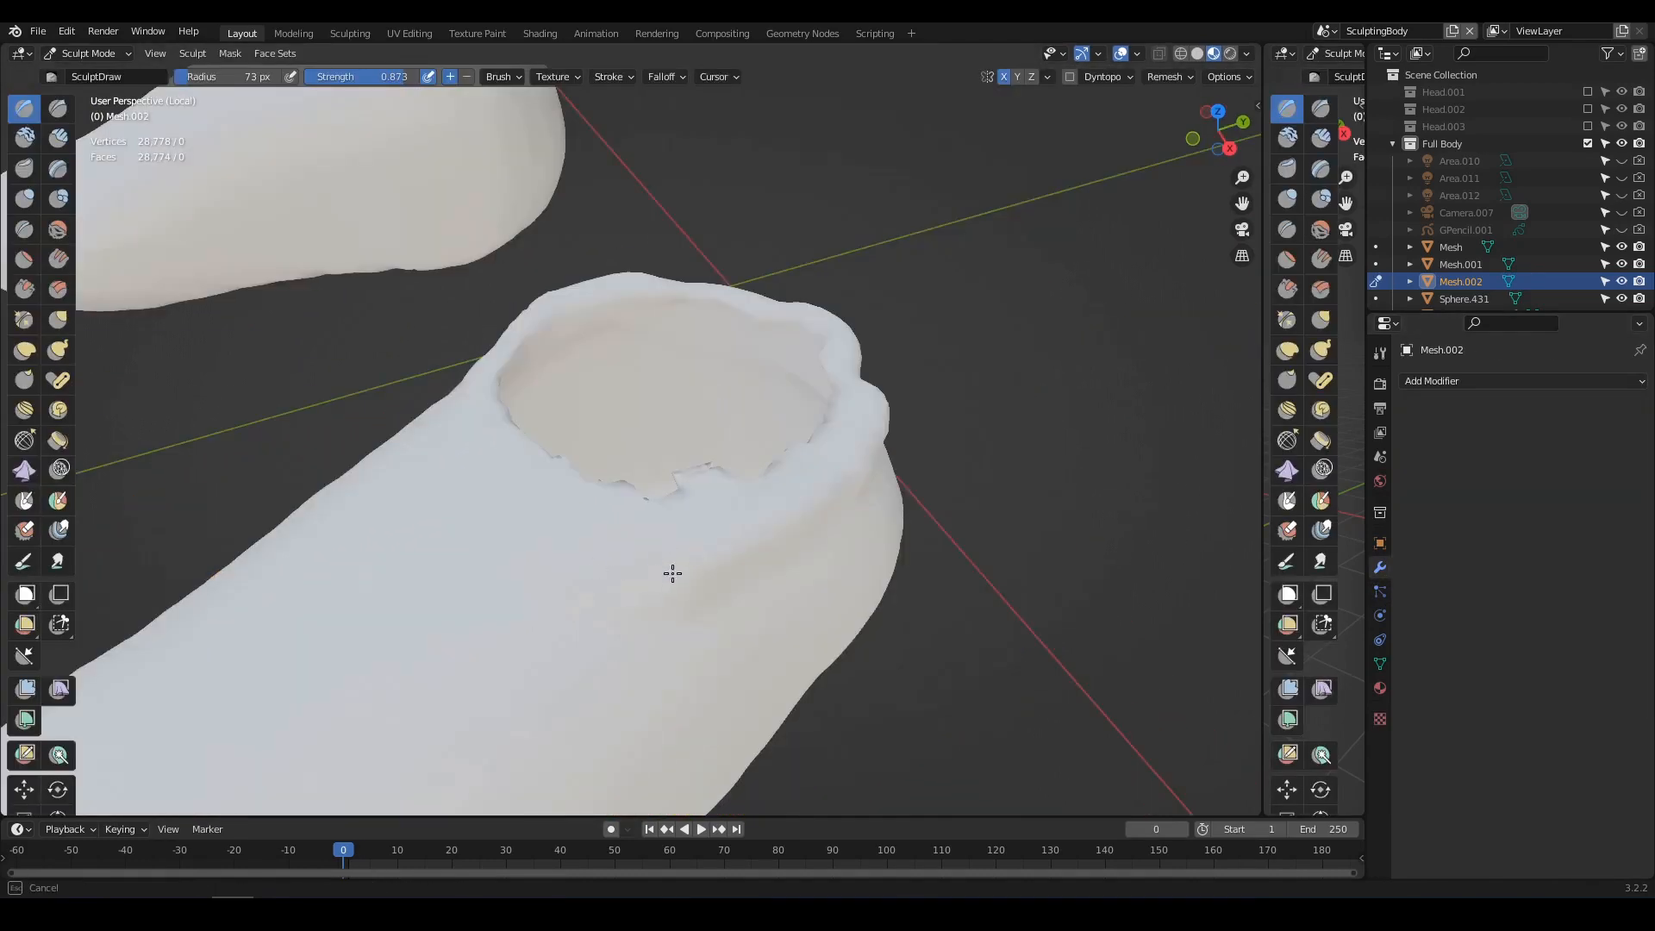
- Smooth the rim and the surface around the ankle openings of the shoes from several sides
middle_drag(672, 573, 649, 552)
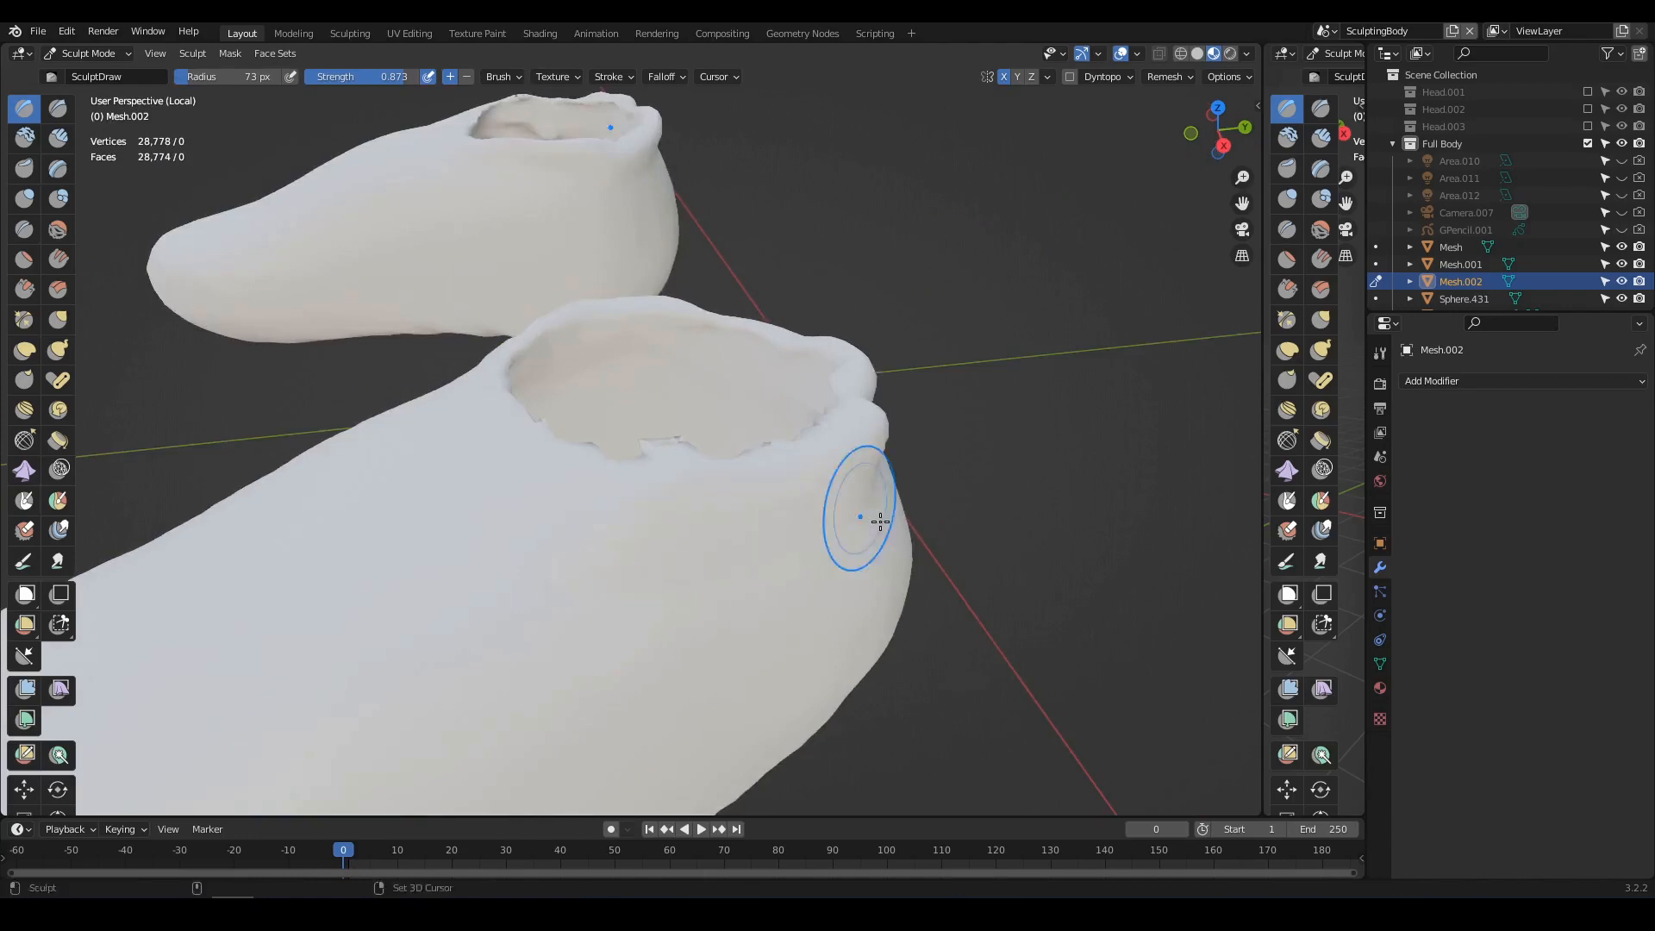
middle_drag(880, 520, 631, 575)
middle_drag(796, 612, 547, 472)
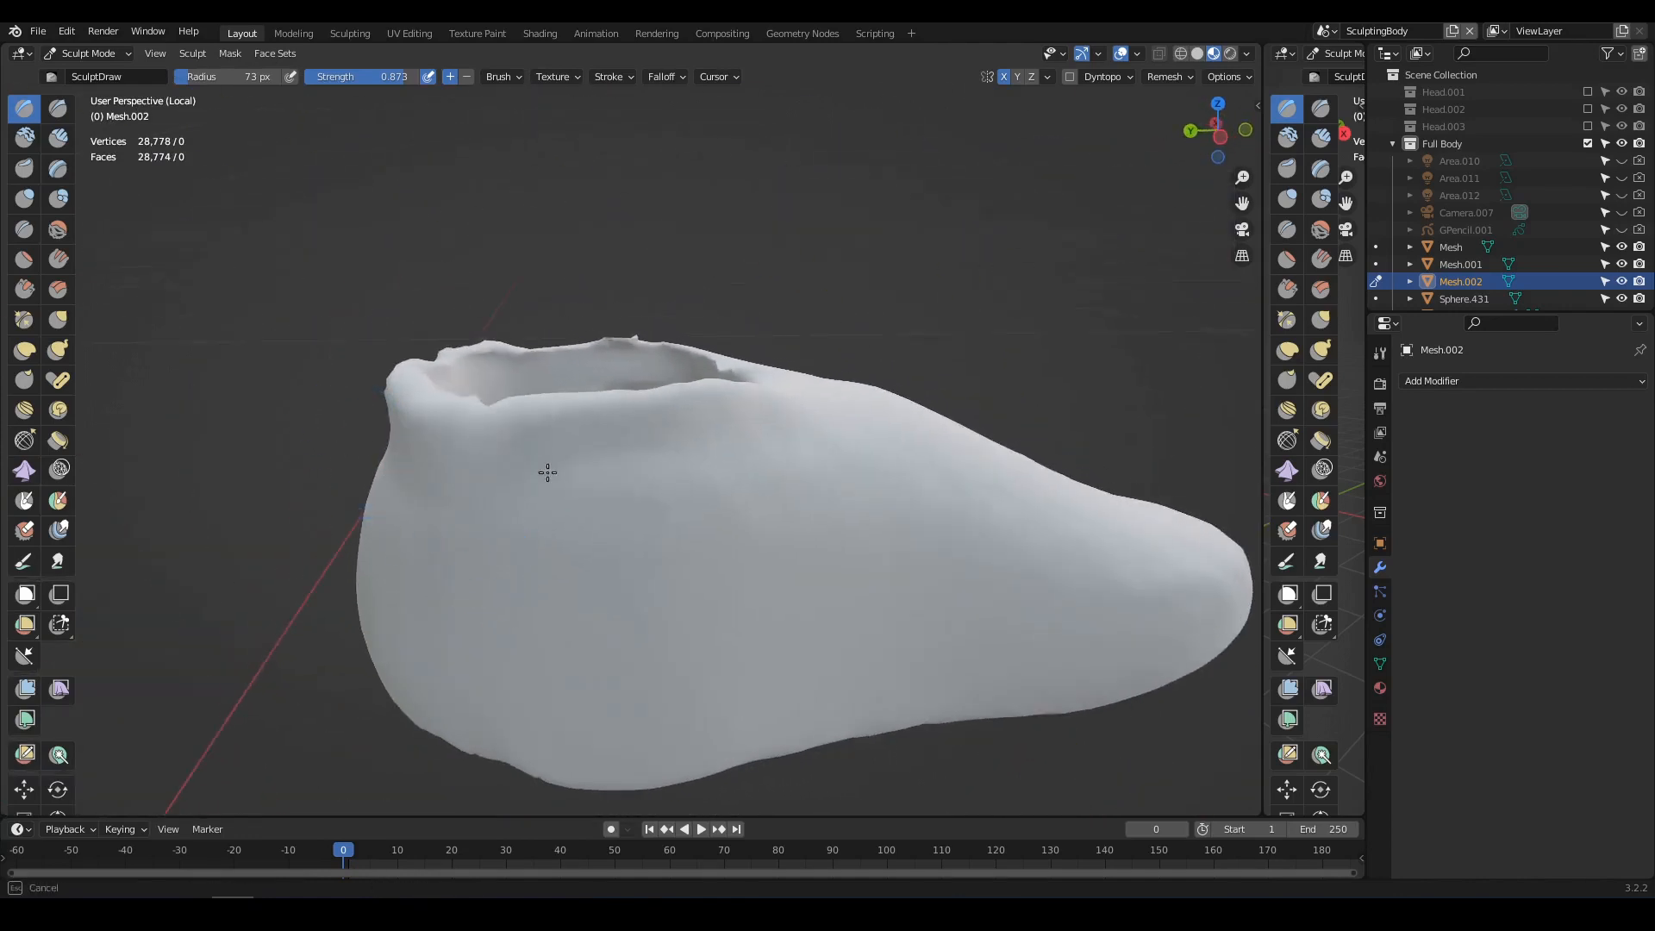
middle_drag(377, 433, 552, 483)
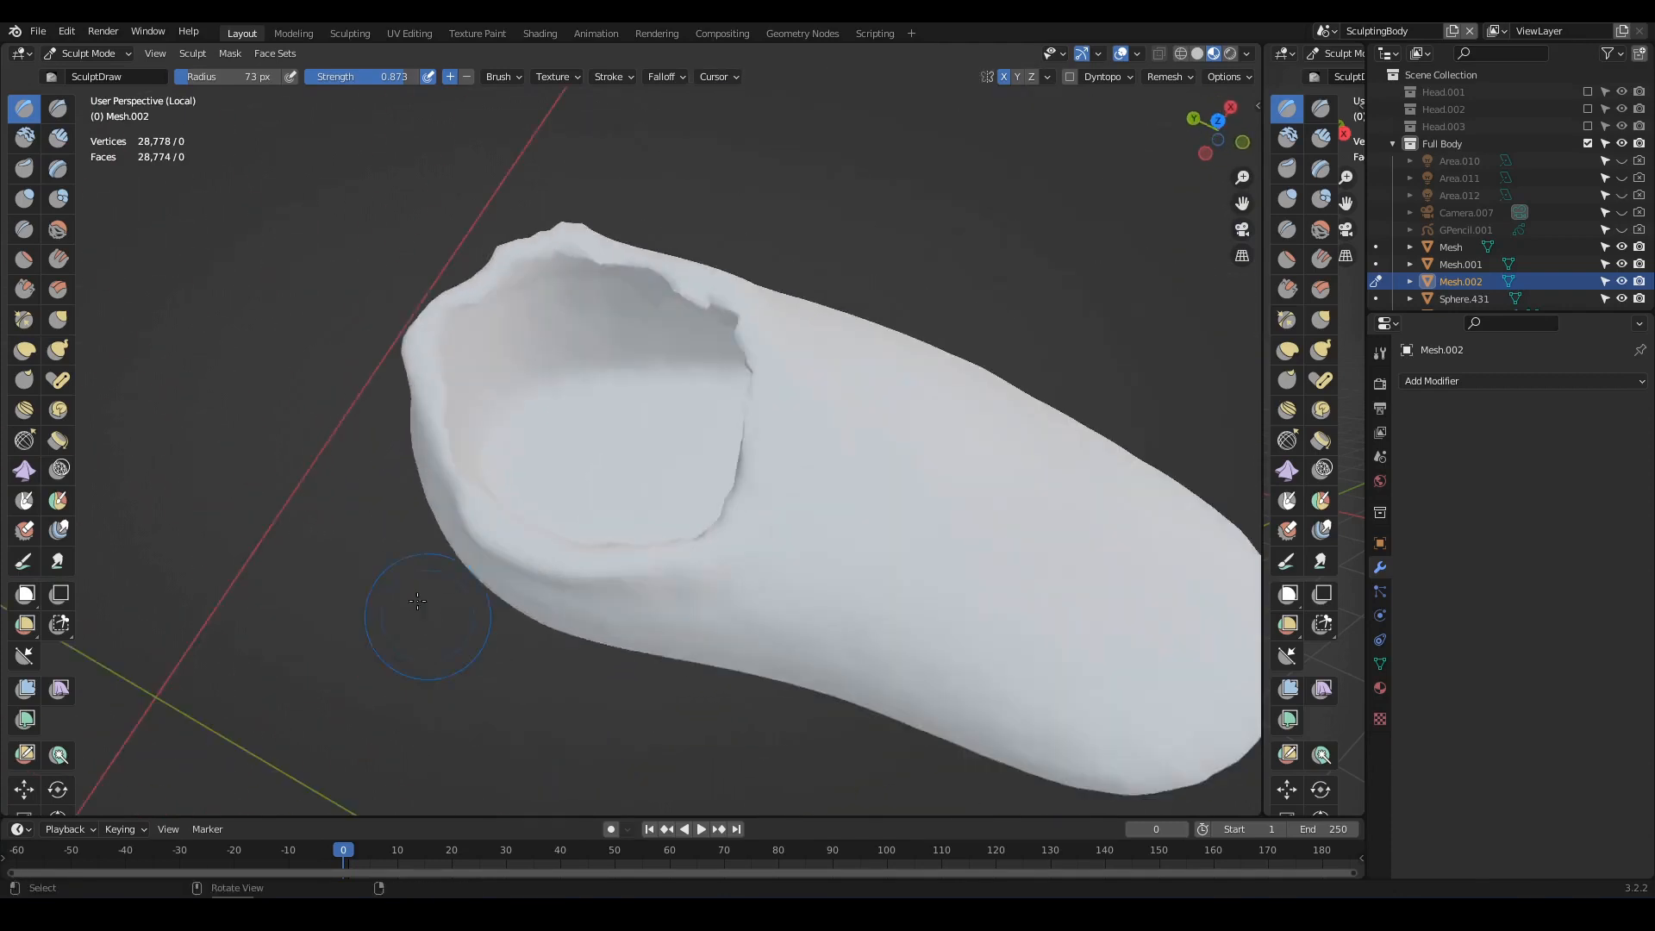
scroll(521, 346, up, 3)
middle_drag(521, 346, 556, 341)
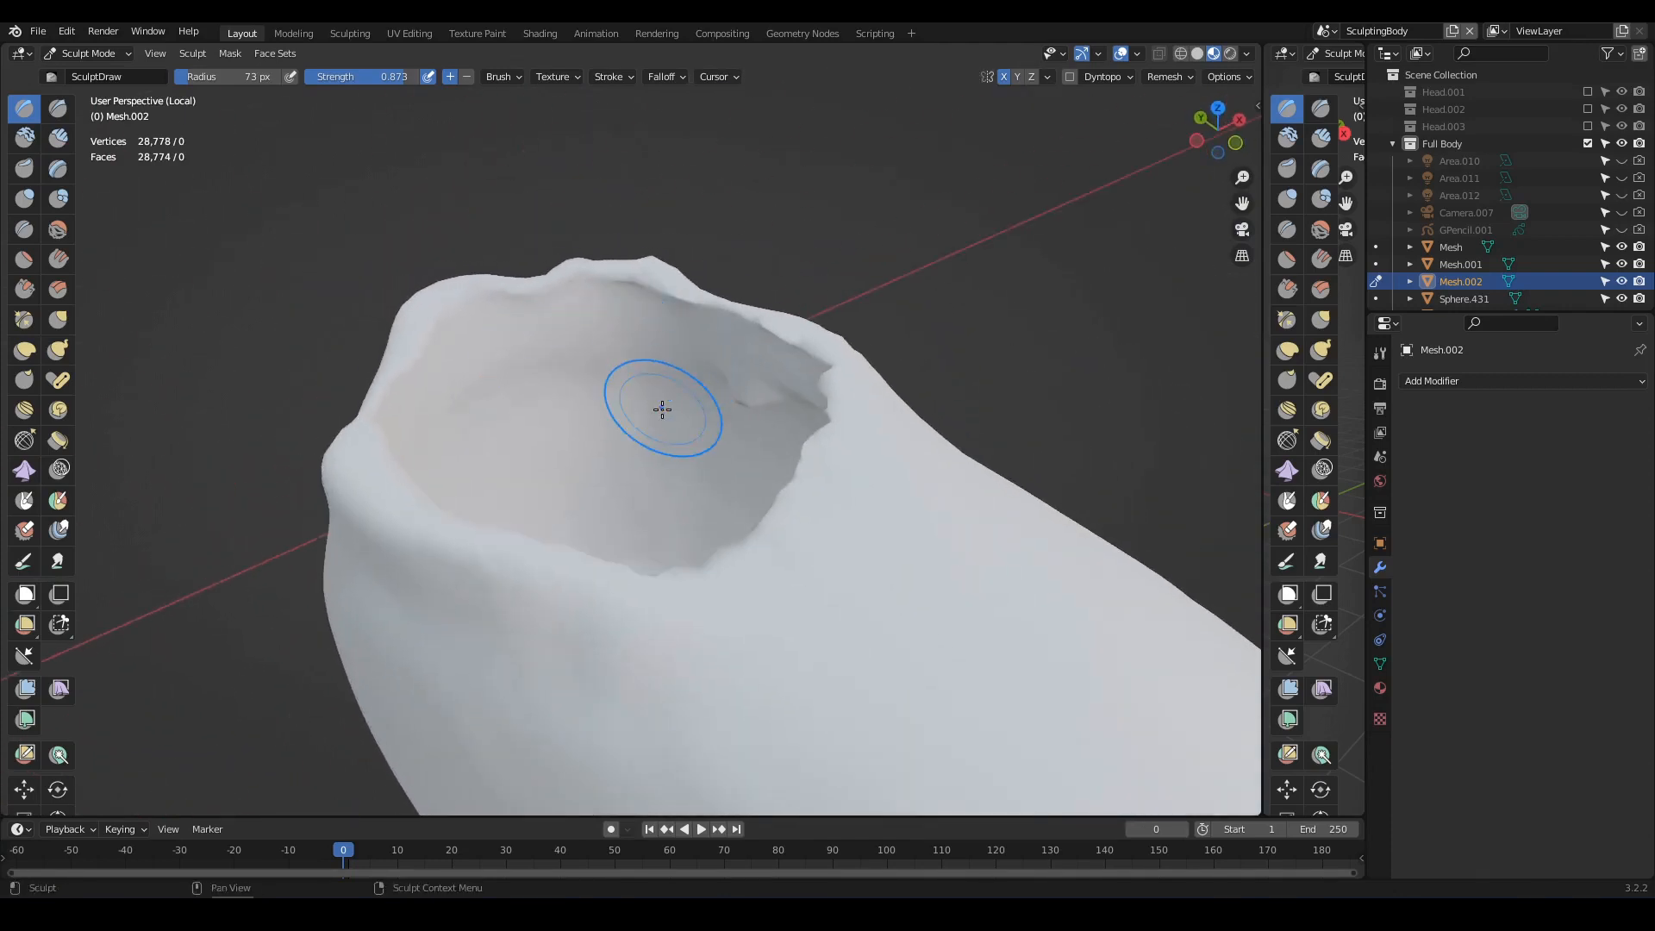
middle_drag(681, 426, 793, 447)
scroll(785, 454, down, 3)
- Switch the shoe mesh back to Object Mode and add a cylinder mesh for the ankle collar
key(ctrl+Tab)
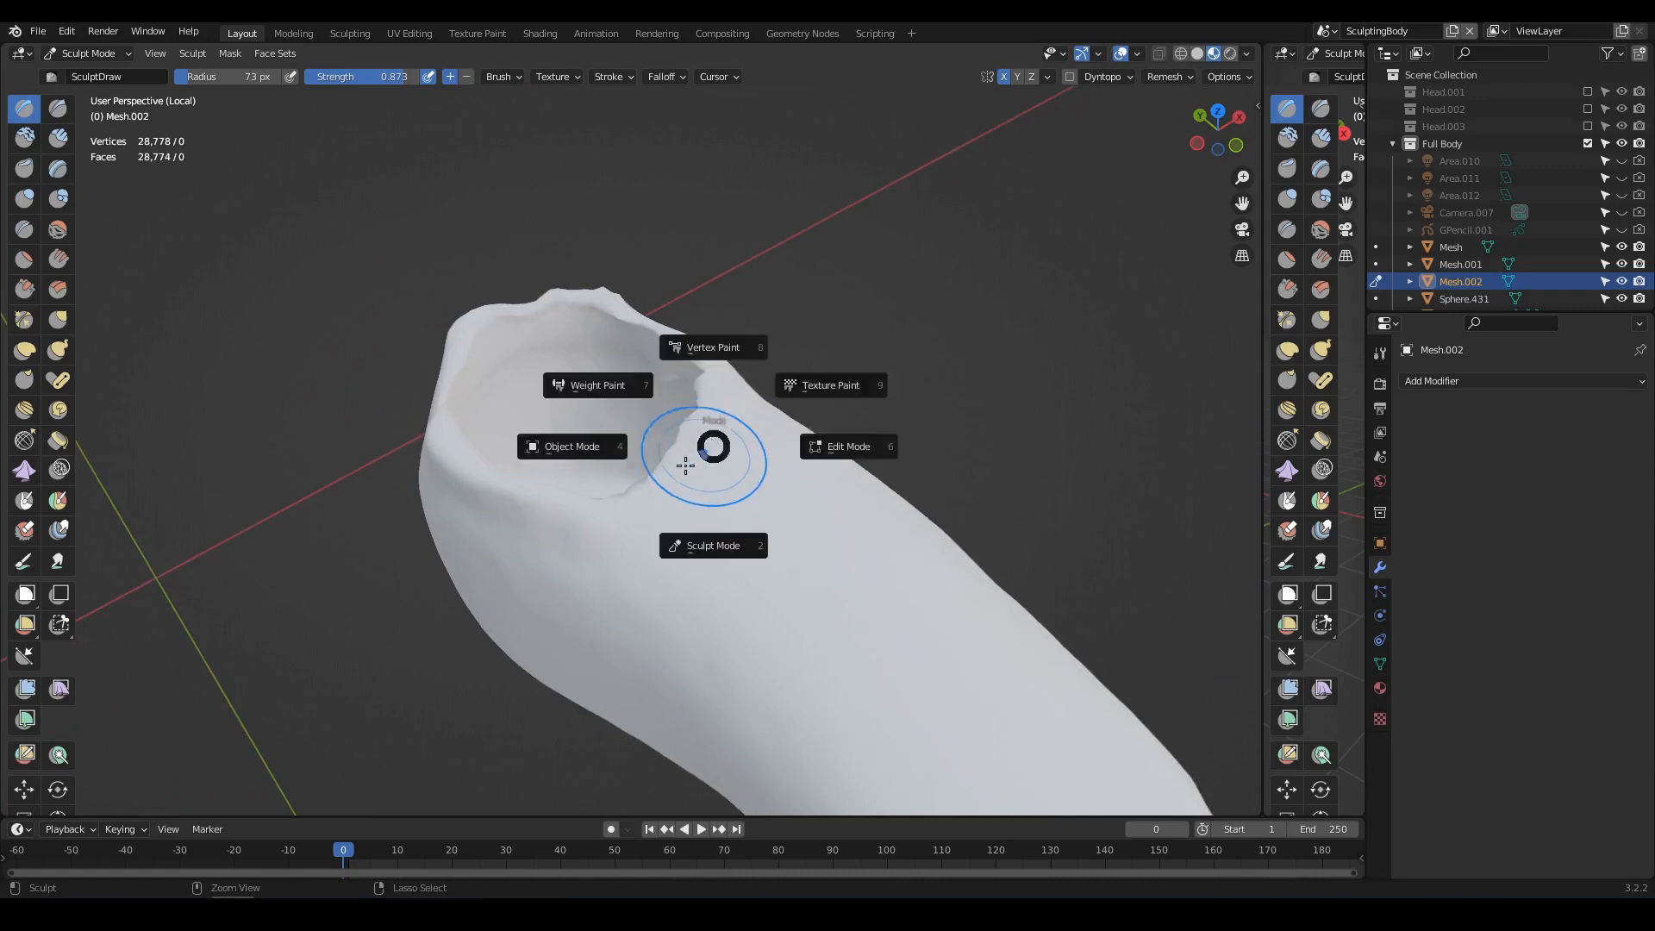
click(716, 549)
key(ctrl+Tab)
click(565, 507)
scroll(608, 507, down, 3)
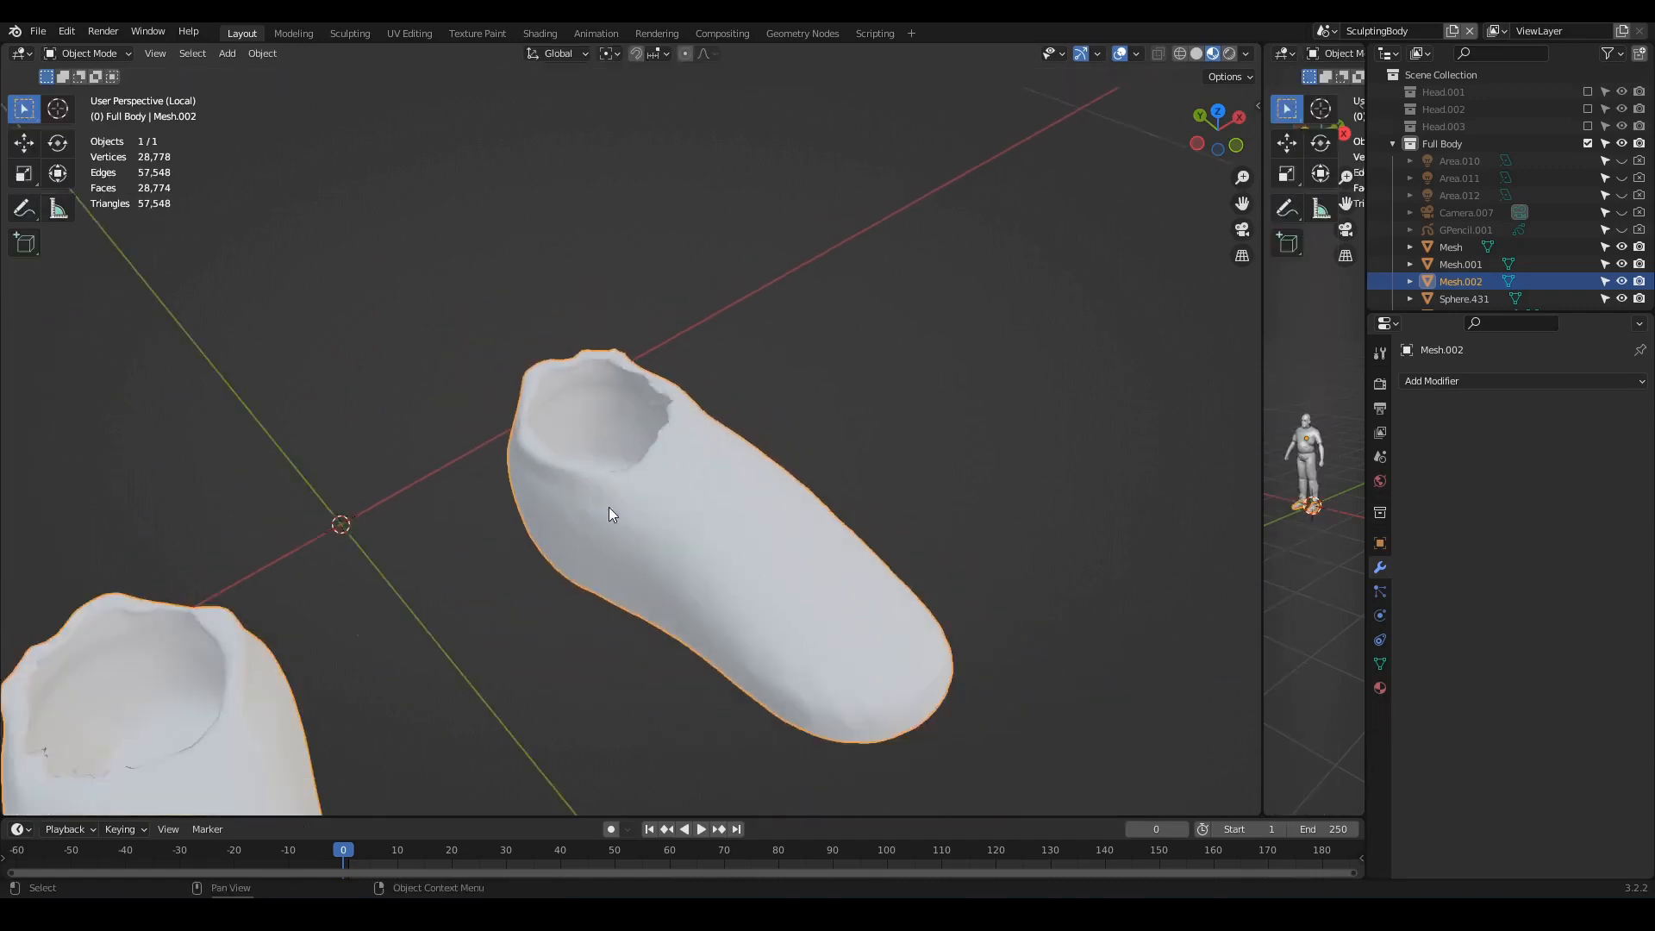
middle_drag(608, 507, 504, 500)
scroll(515, 480, up, 3)
key(shift+a)
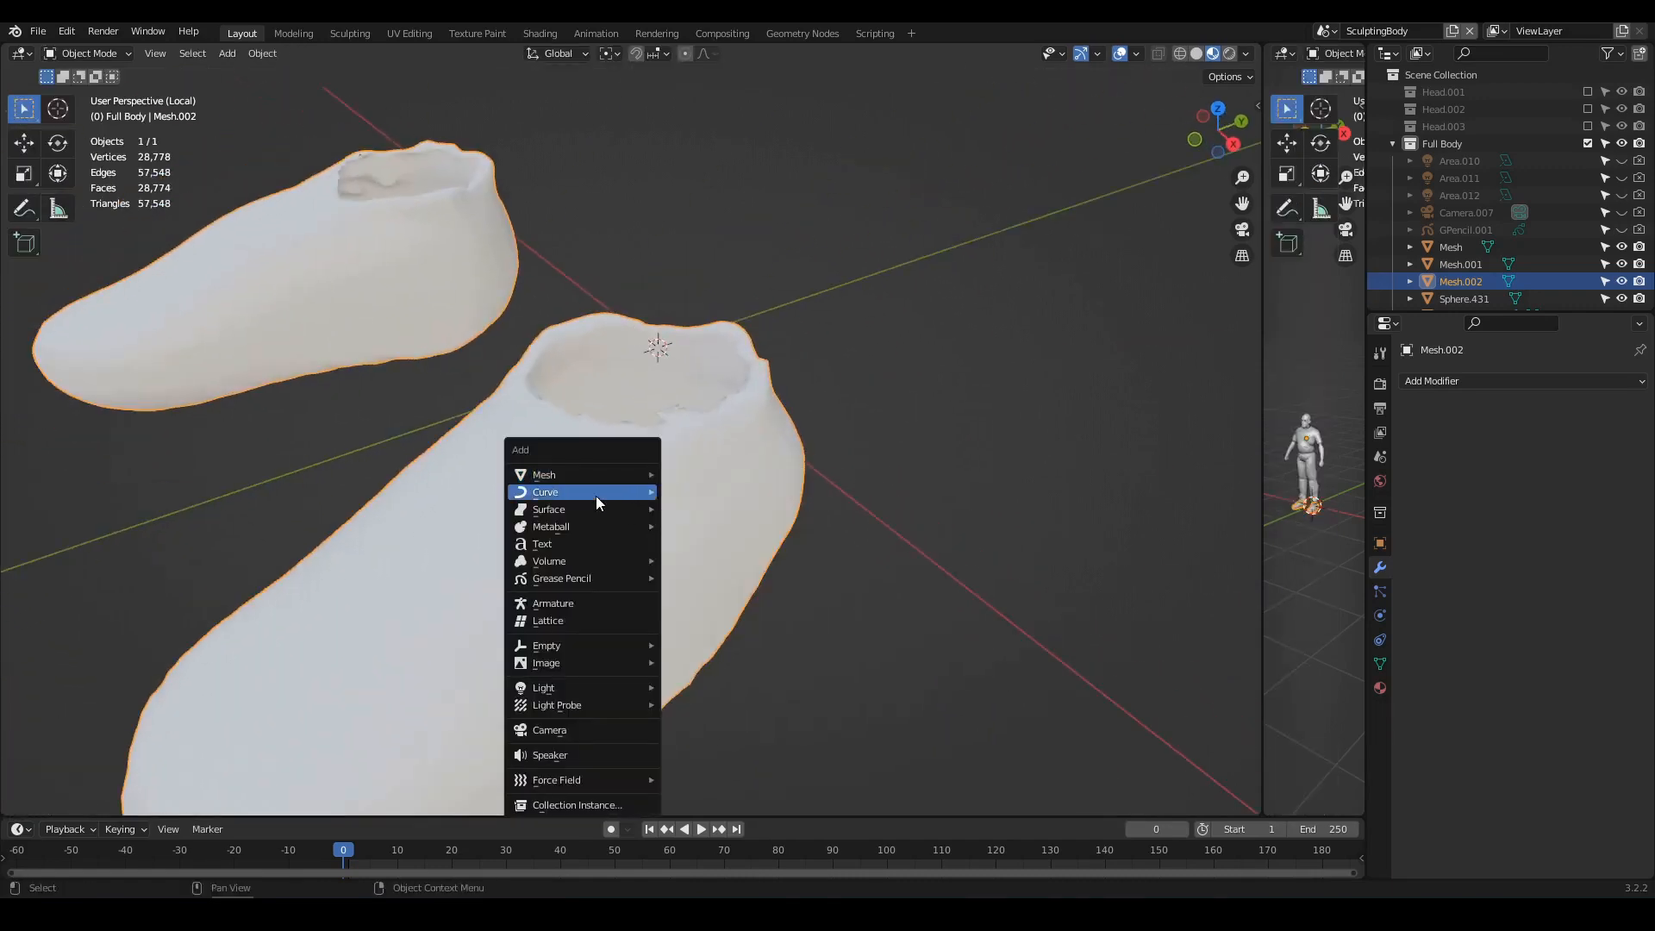
mouse_move(592, 476)
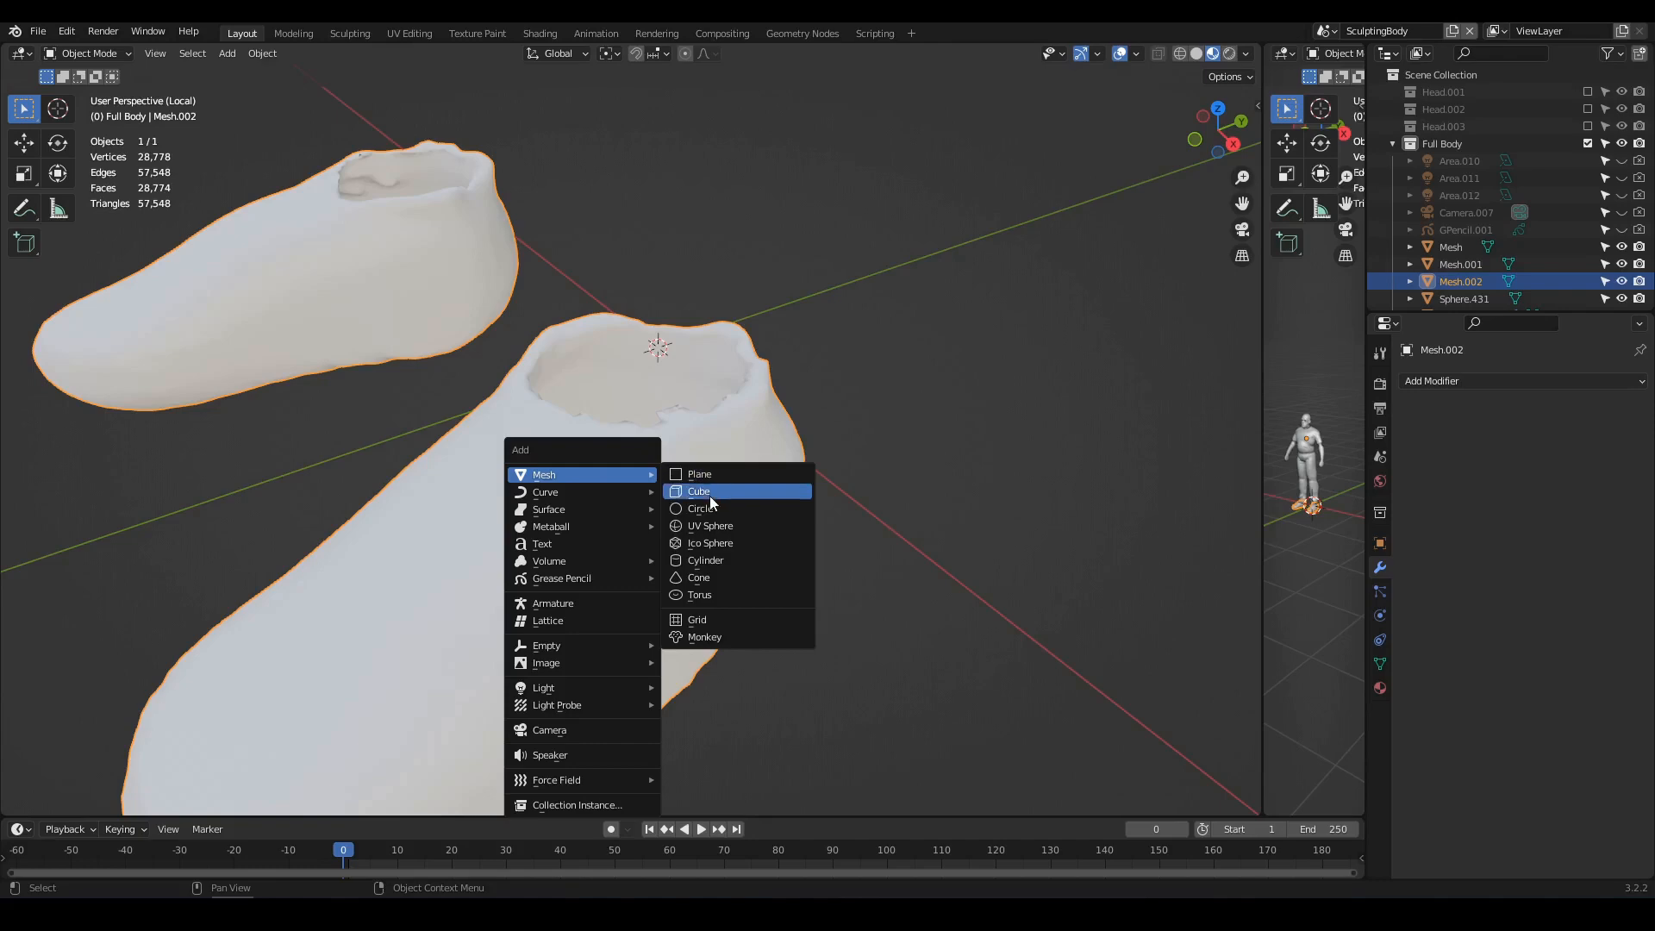
click(707, 558)
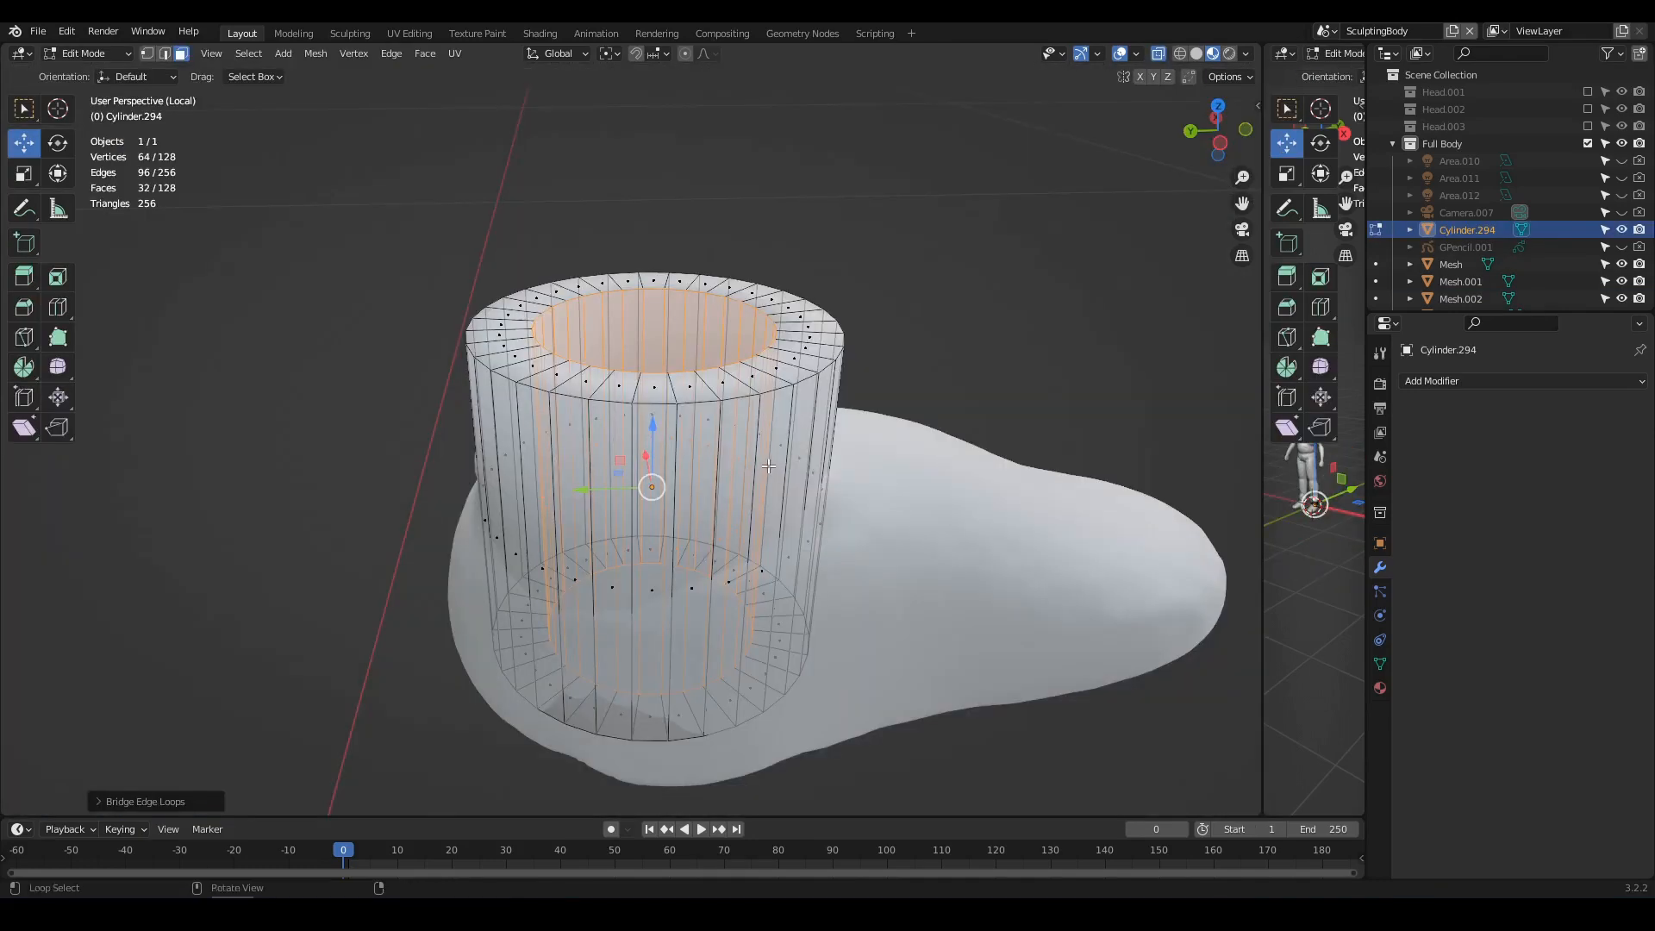
- Finish editing the hollow collar cylinder with X-ray off and join it into the shoe mesh
key(alt+z)
middle_drag(768, 466, 730, 607)
key(Tab)
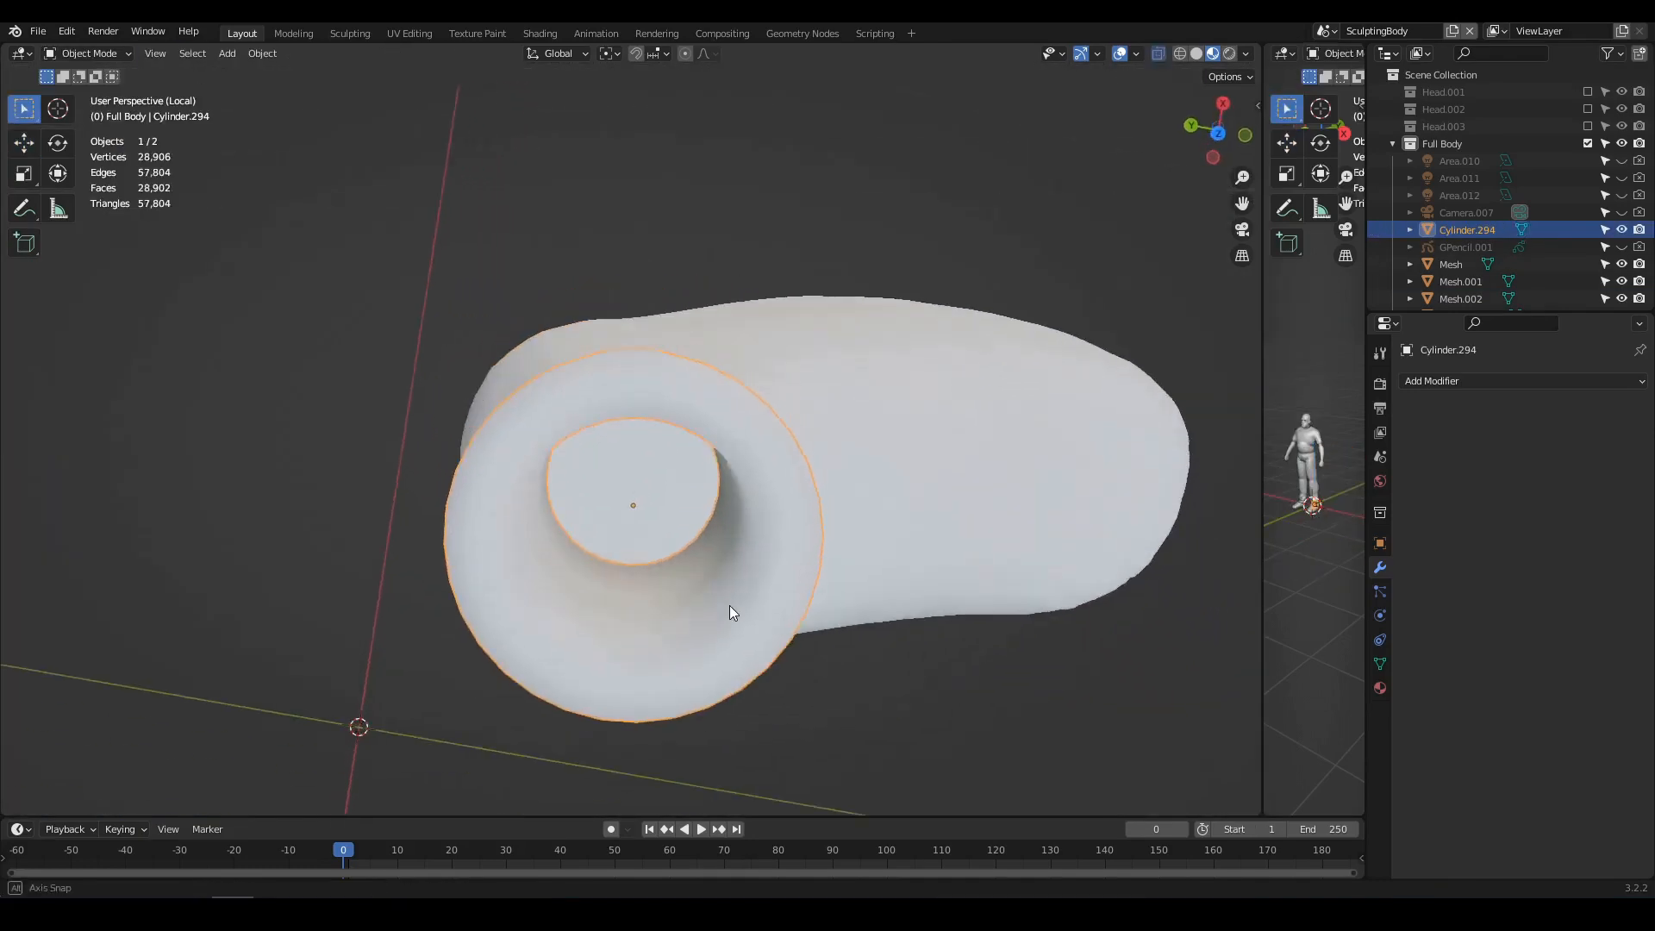
shift+click(785, 588)
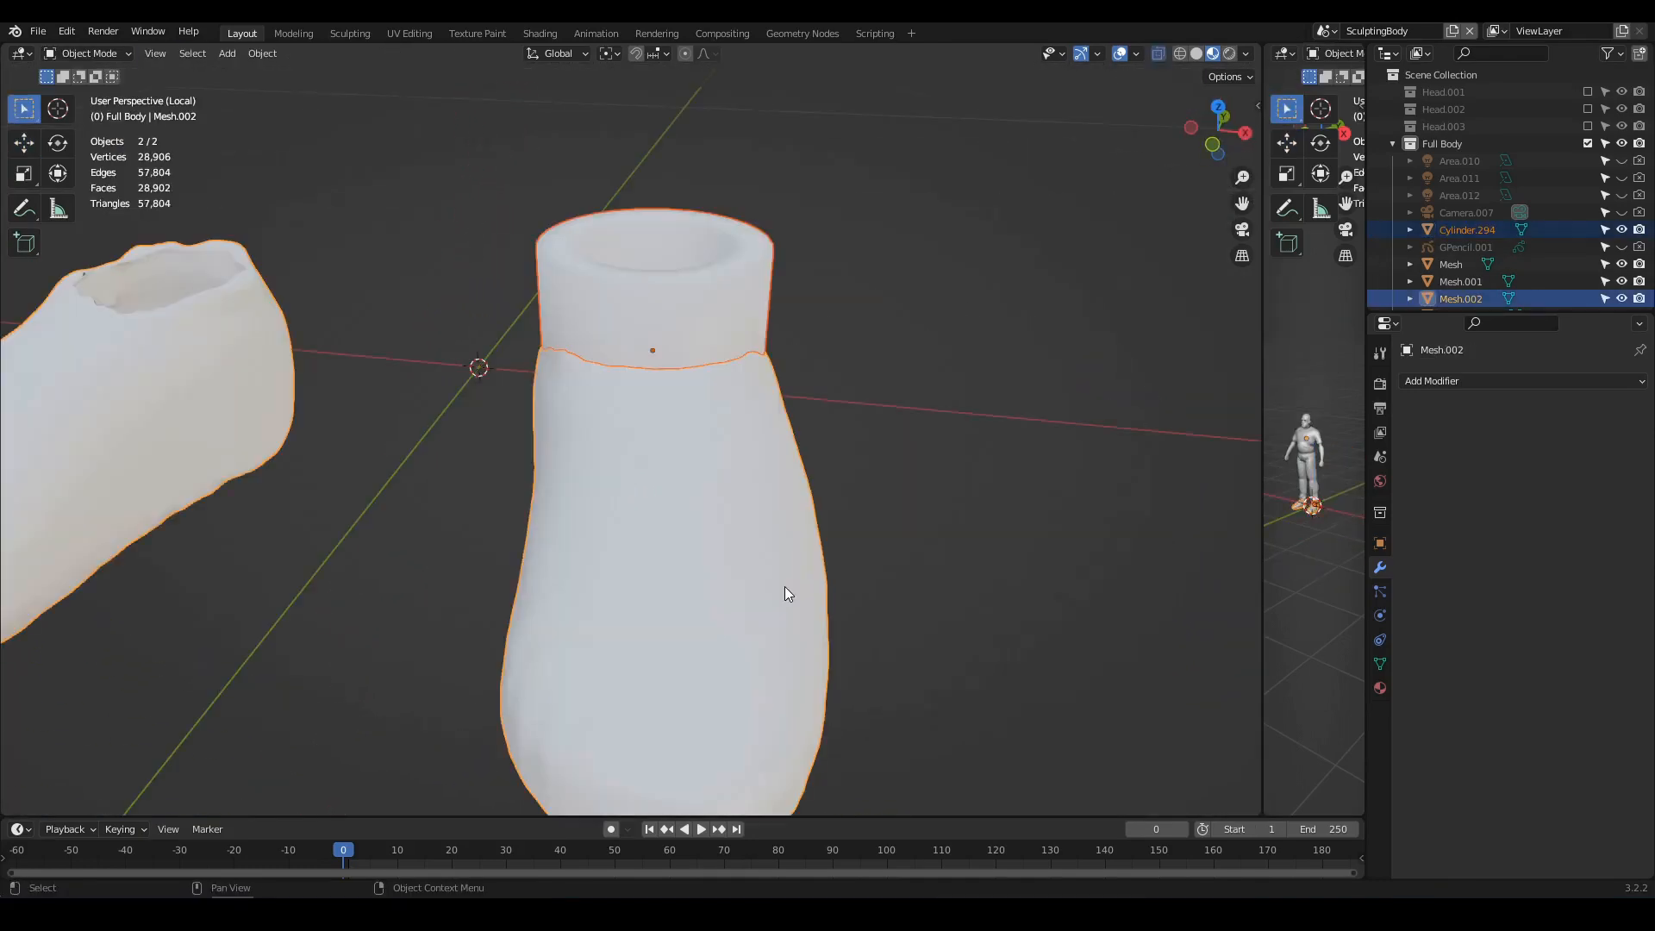
key(ctrl+j)
- Put the joined shoe mesh in Sculpt Mode and set a new voxel size for remeshing it
middle_drag(829, 522, 752, 515)
key(ctrl+Tab)
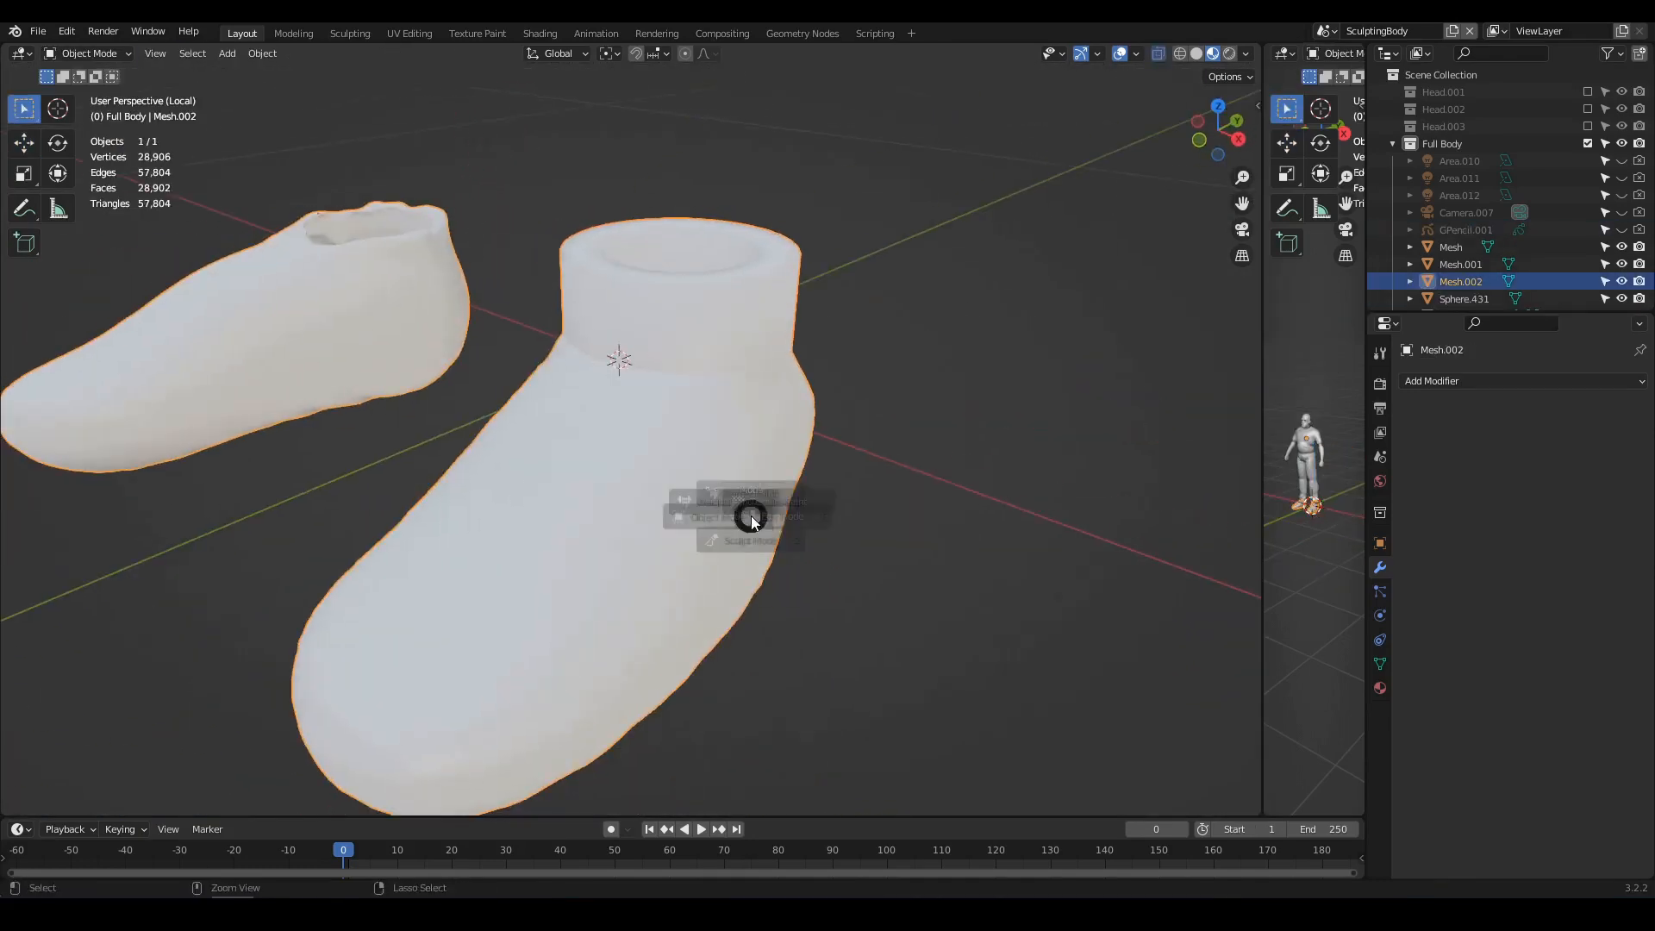
click(735, 593)
key(shift+r)
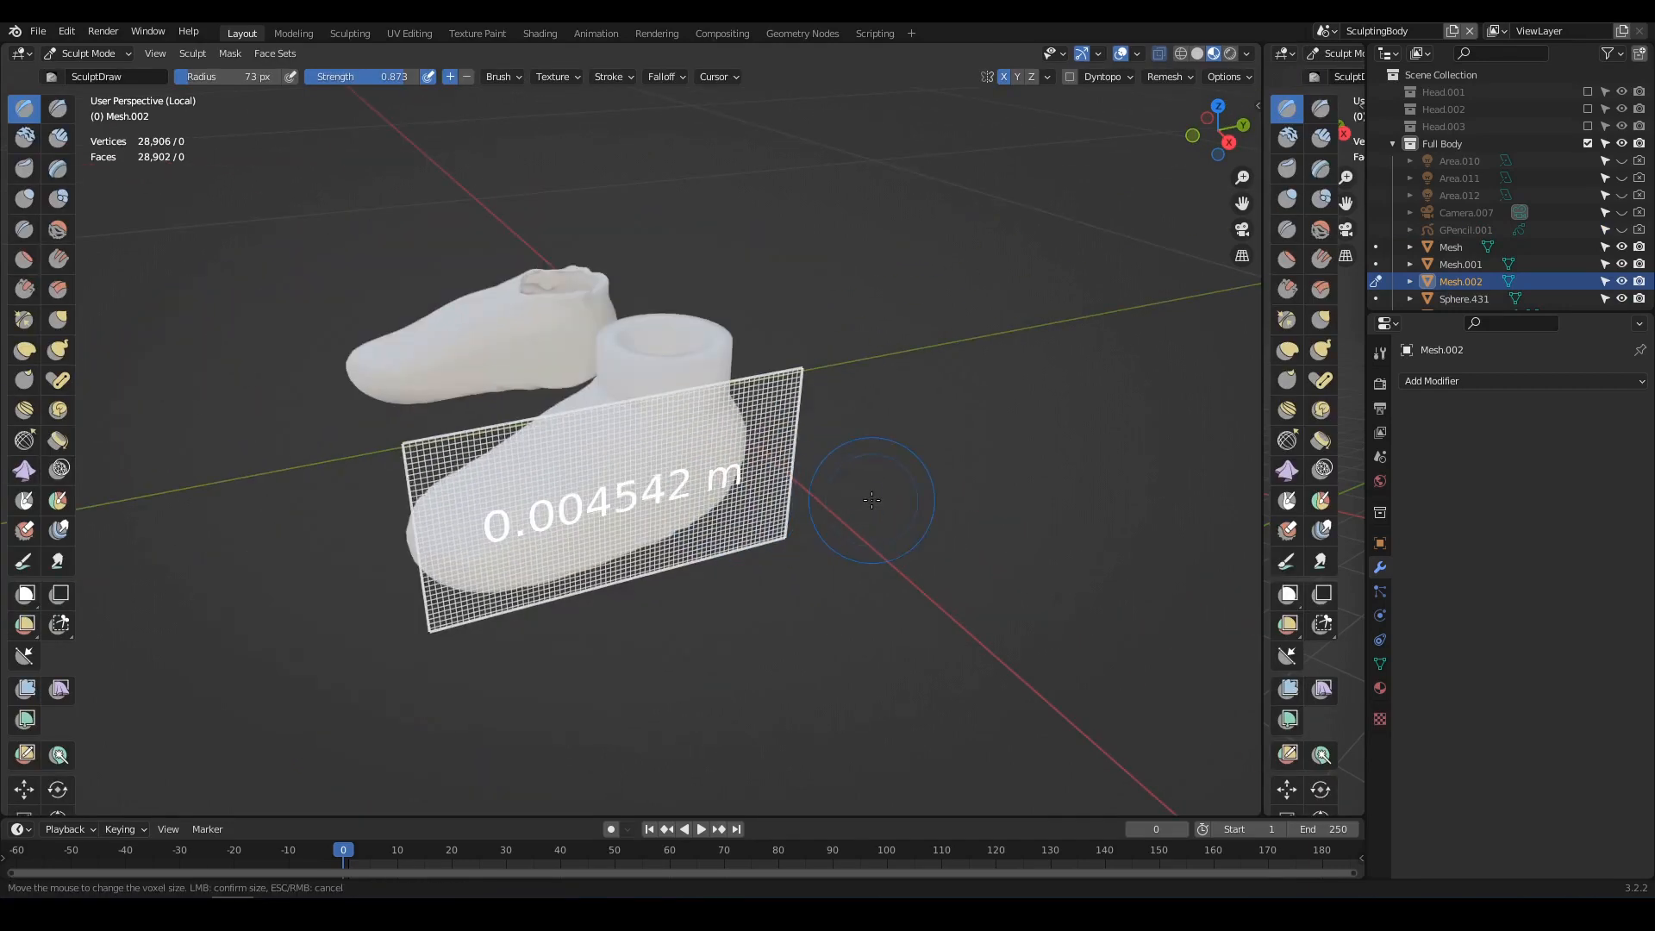
click(746, 495)
scroll(750, 493, up, 5)
middle_drag(756, 492, 473, 485)
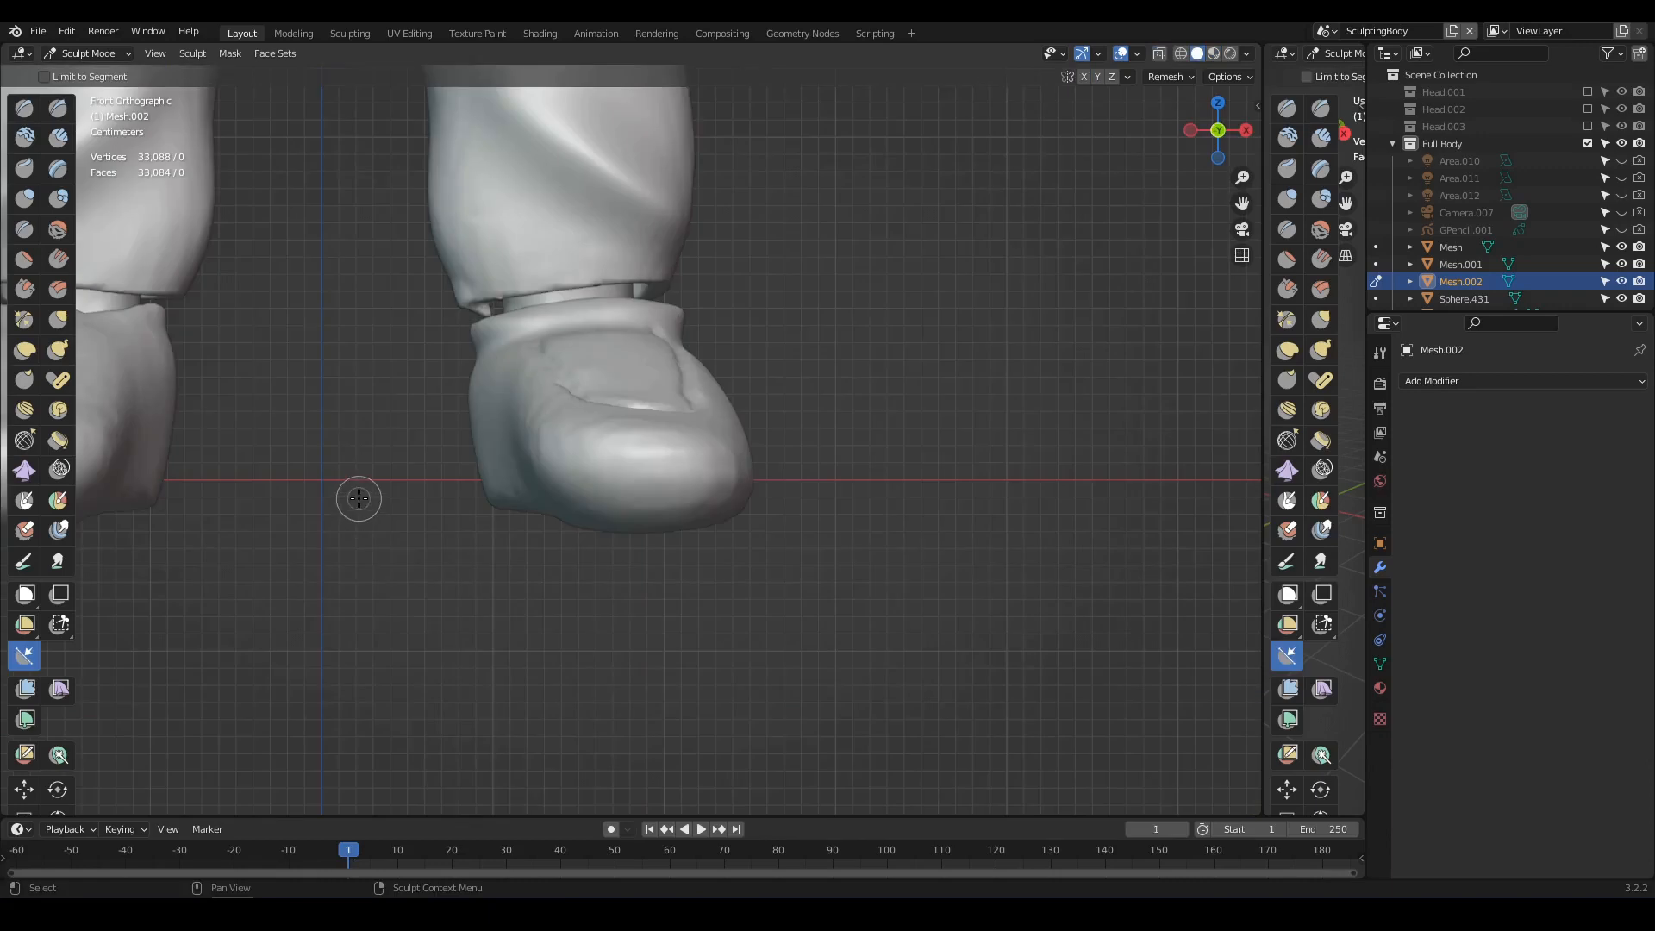
- Flatten the underside of the shoe in front view with a straight horizontal Line Project cut just above its lowest point
drag(359, 497, 662, 508)
drag(816, 506, 855, 501)
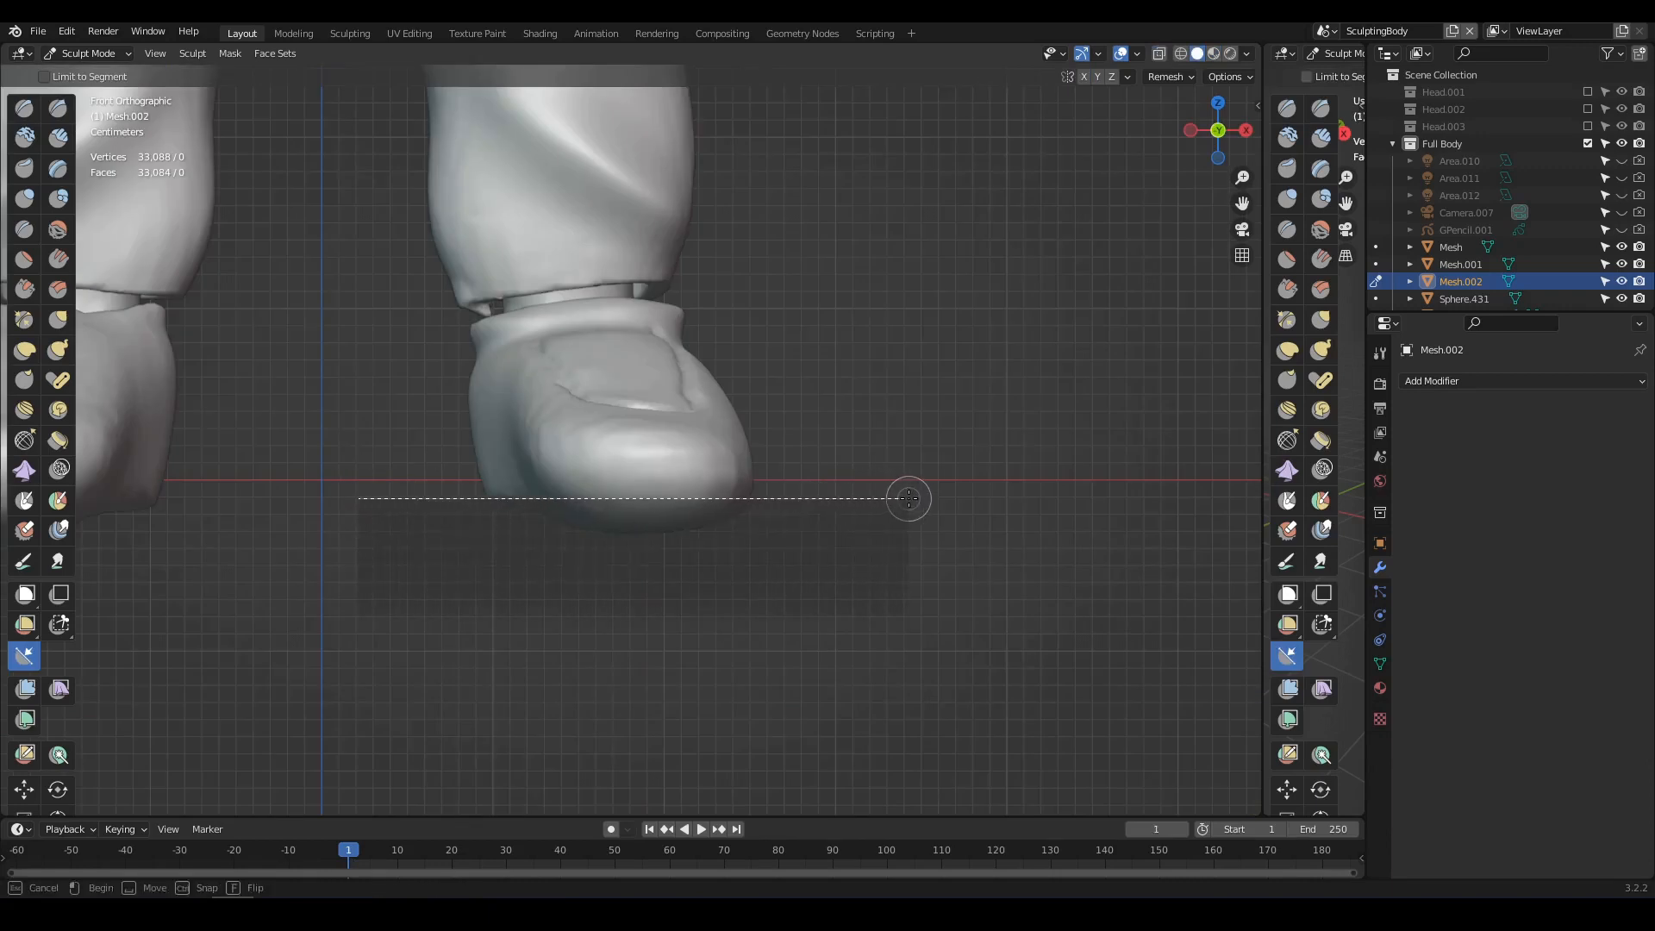
drag(909, 498, 905, 499)
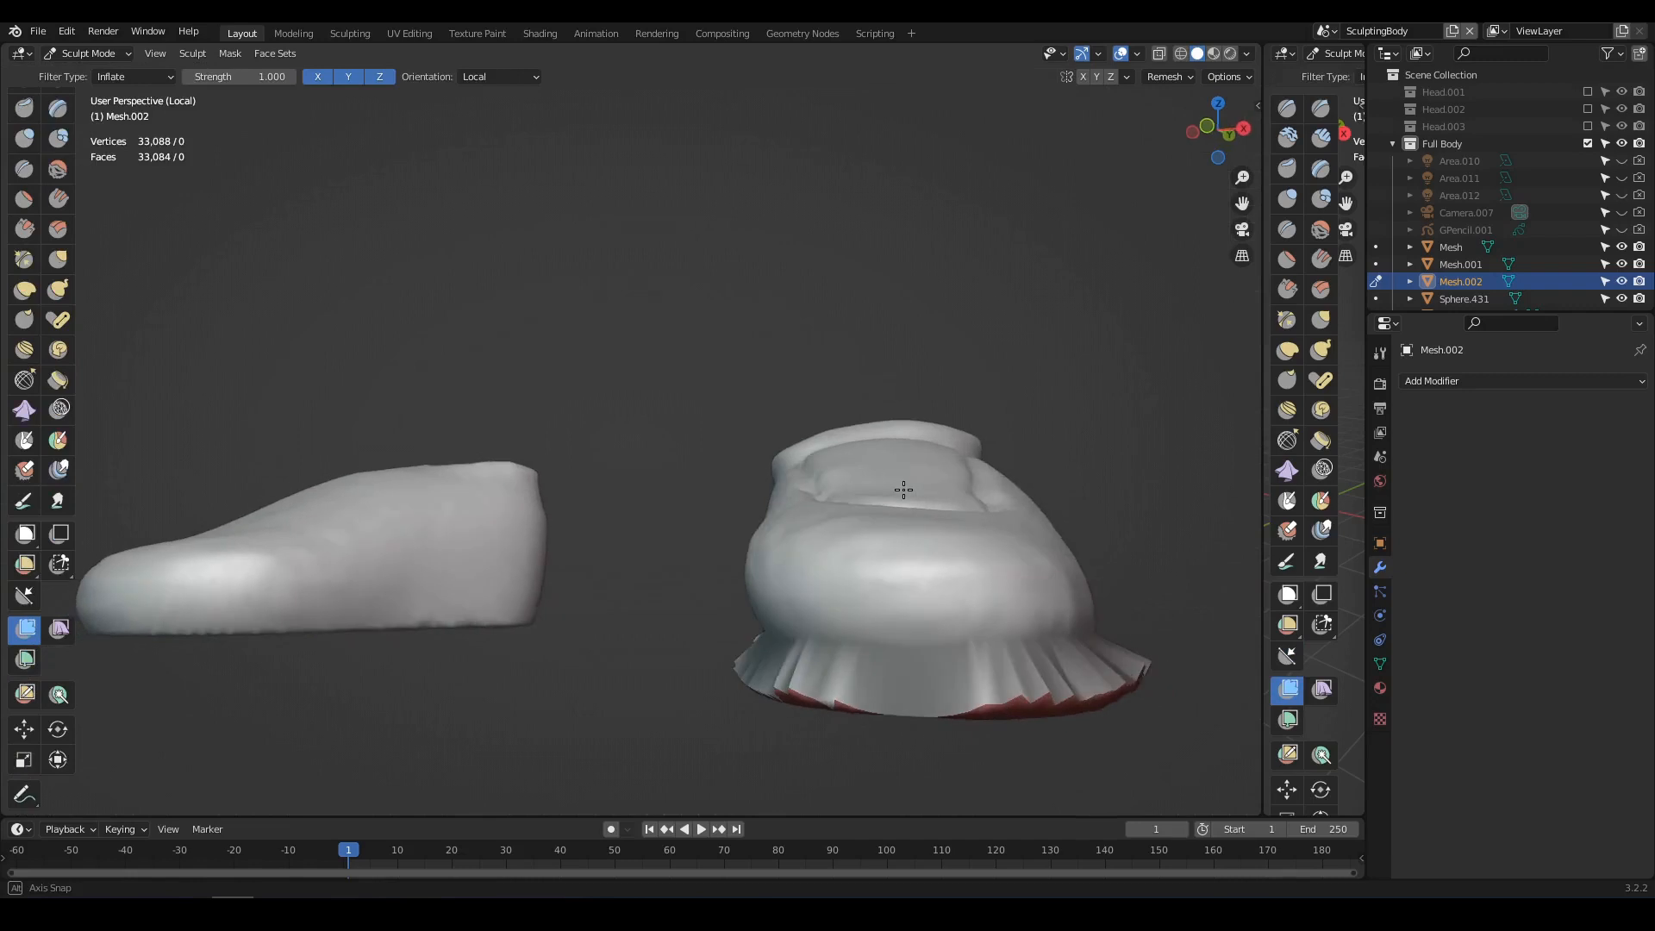
drag(902, 485, 895, 487)
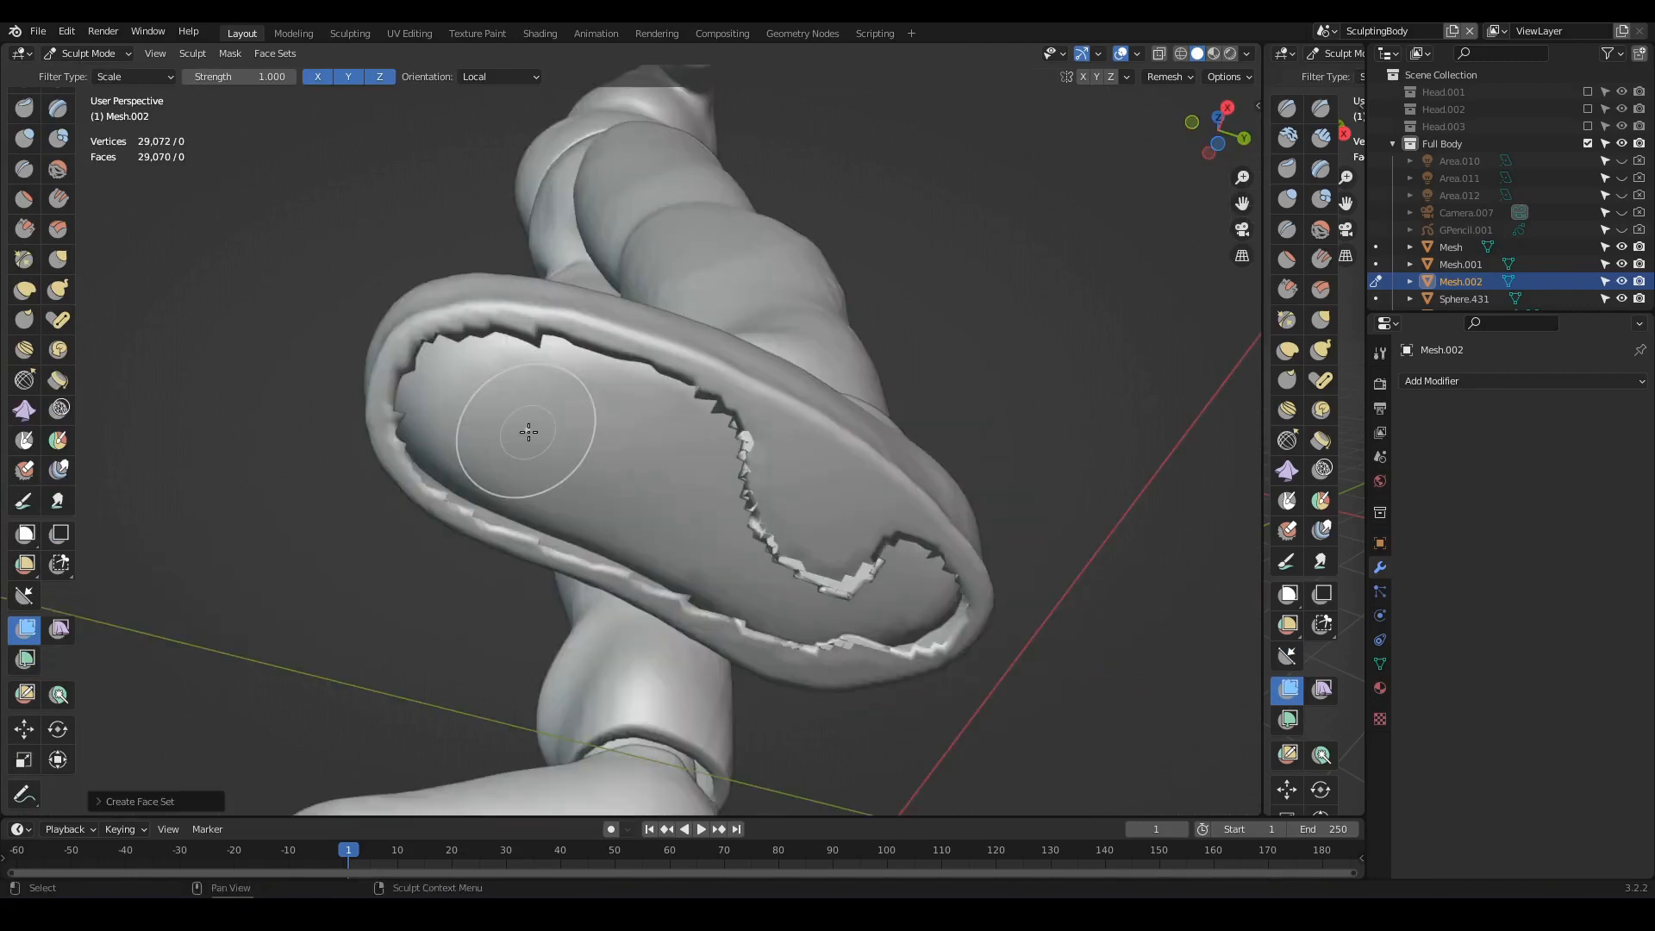
- Smooth the jagged inner edge around the open sole of the shoe with the Draw brush
key(x)
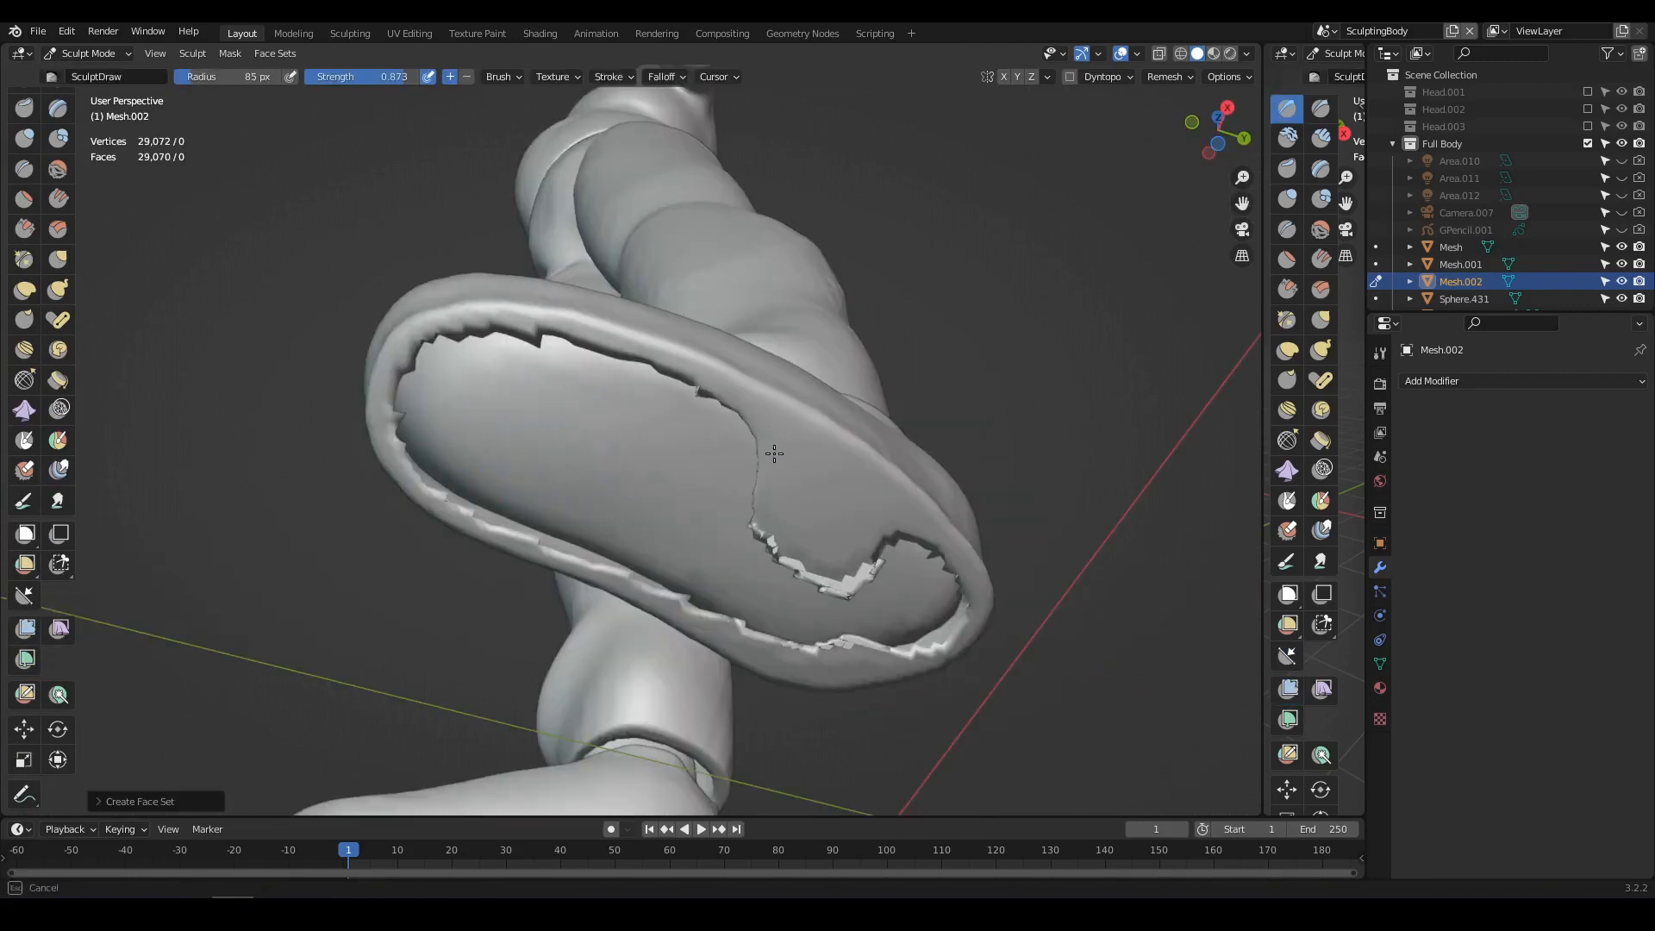
drag(612, 363, 485, 339)
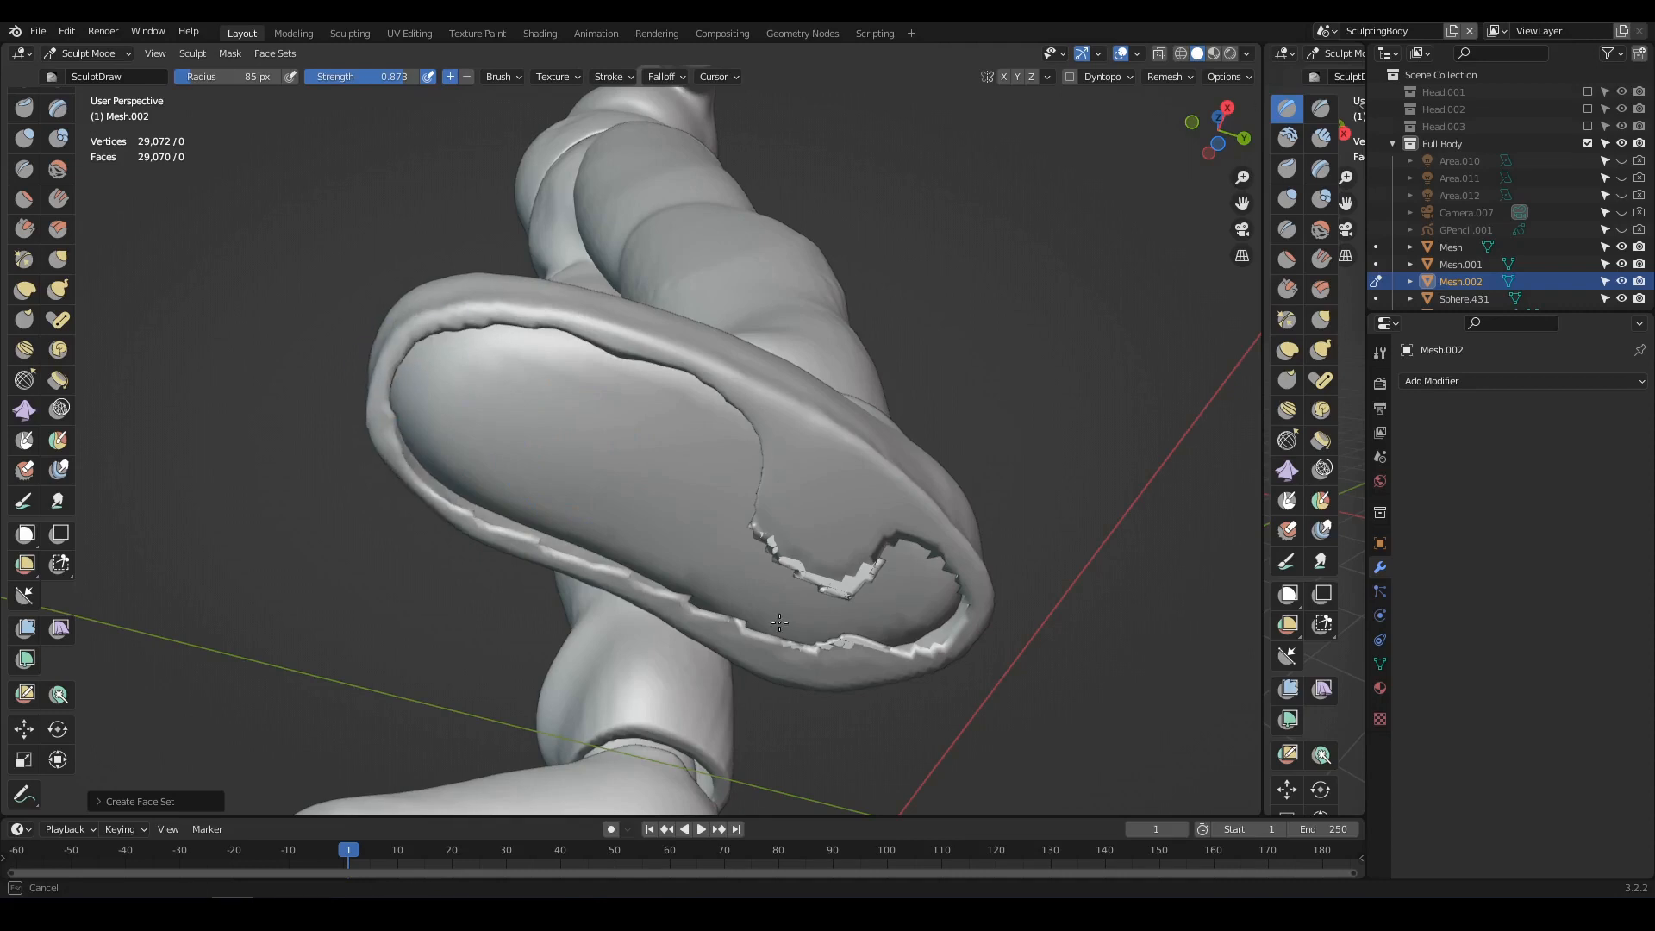
mouse_move(779, 622)
shift+mouse_down()
mouse_move(926, 642)
mouse_move(953, 556)
mouse_move(763, 514)
shift+mouse_up()
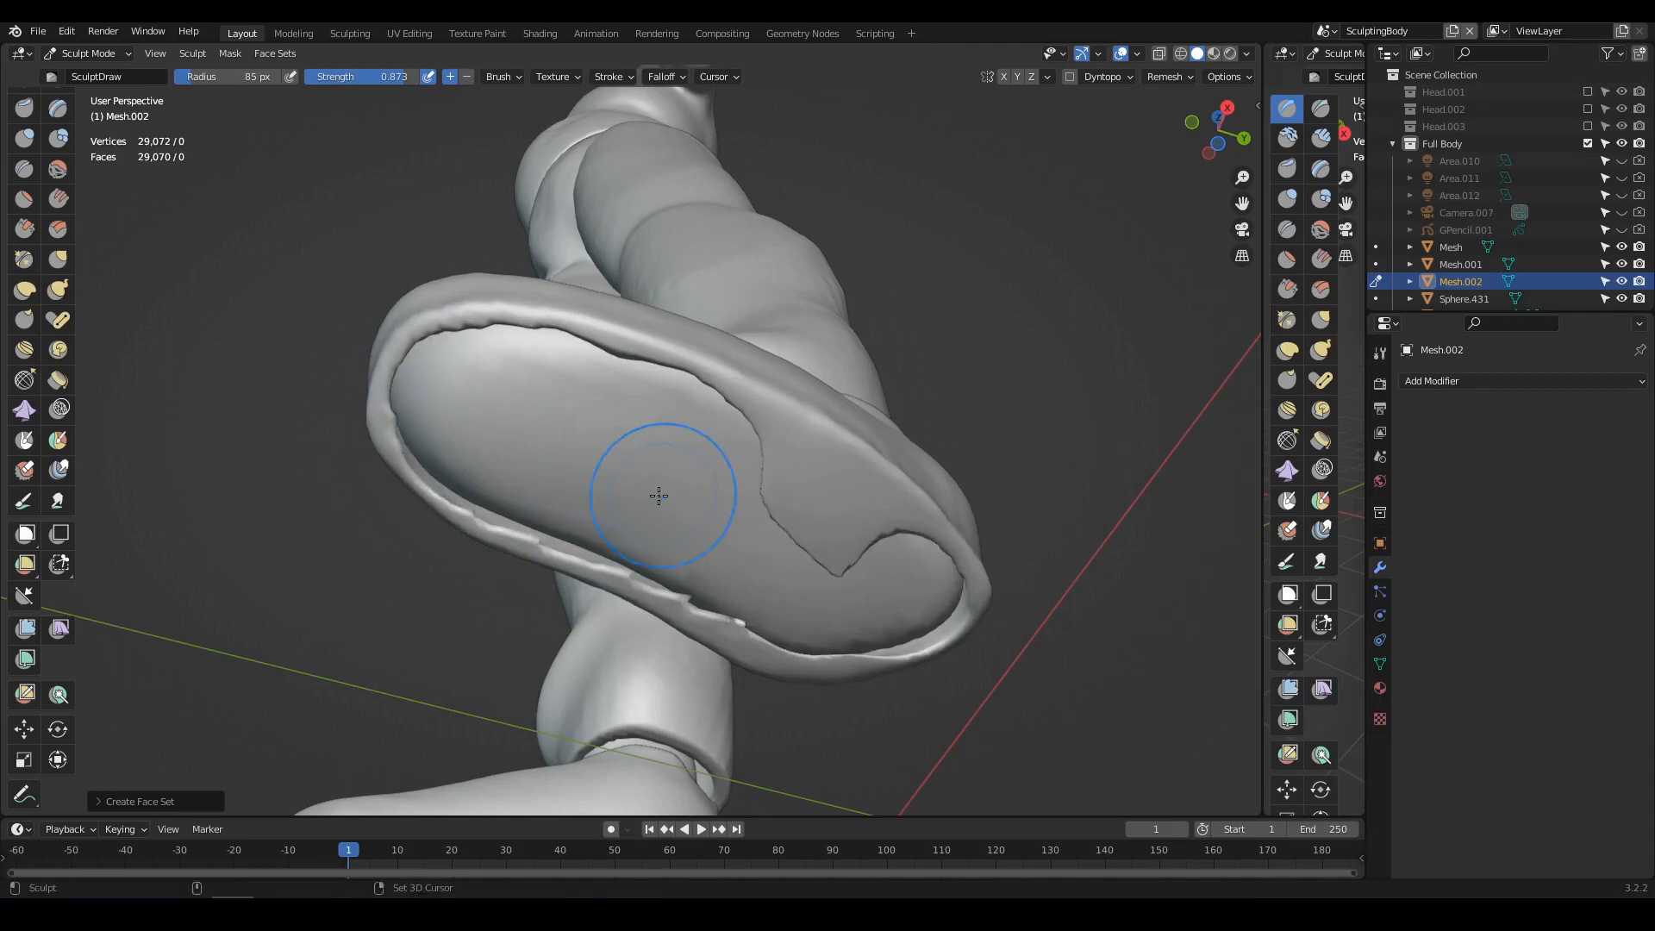
mouse_move(658, 496)
middle_down()
mouse_move(739, 499)
mouse_move(721, 551)
mouse_move(652, 462)
mouse_move(506, 513)
mouse_move(594, 369)
mouse_move(690, 344)
mouse_move(665, 360)
mouse_move(669, 381)
middle_up()
- Isolate the shoe in local view and move the sole-shaped plane down beneath it
key(KP_Divide)
middle_drag(668, 311, 655, 328)
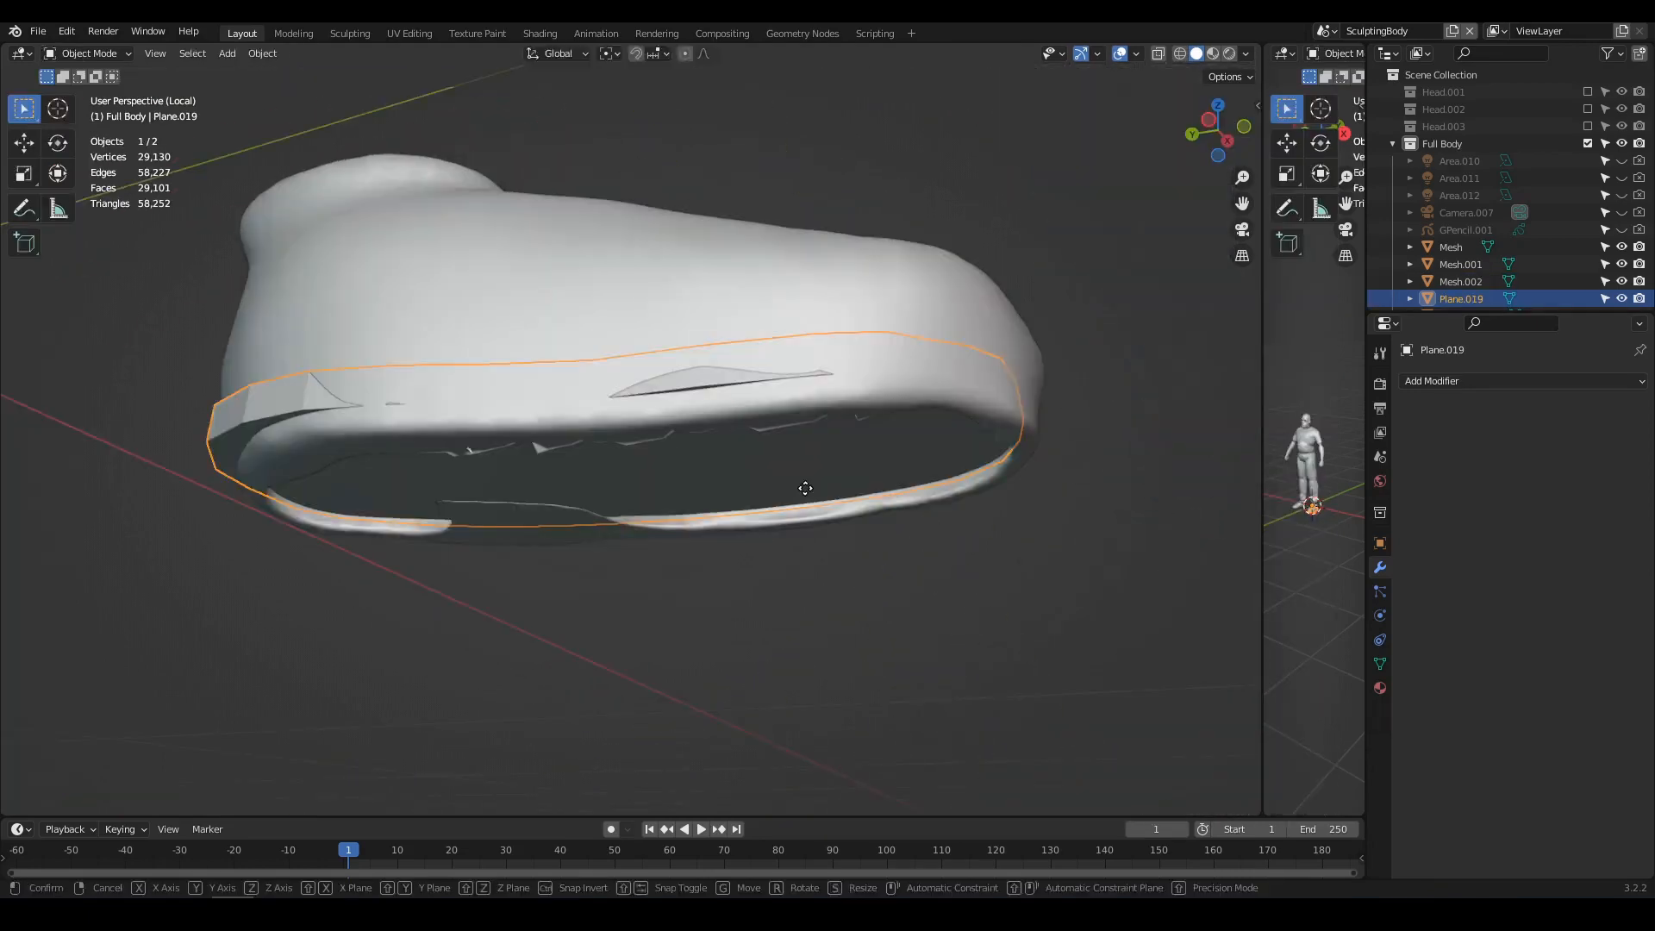
click(809, 657)
middle_drag(809, 657, 708, 598)
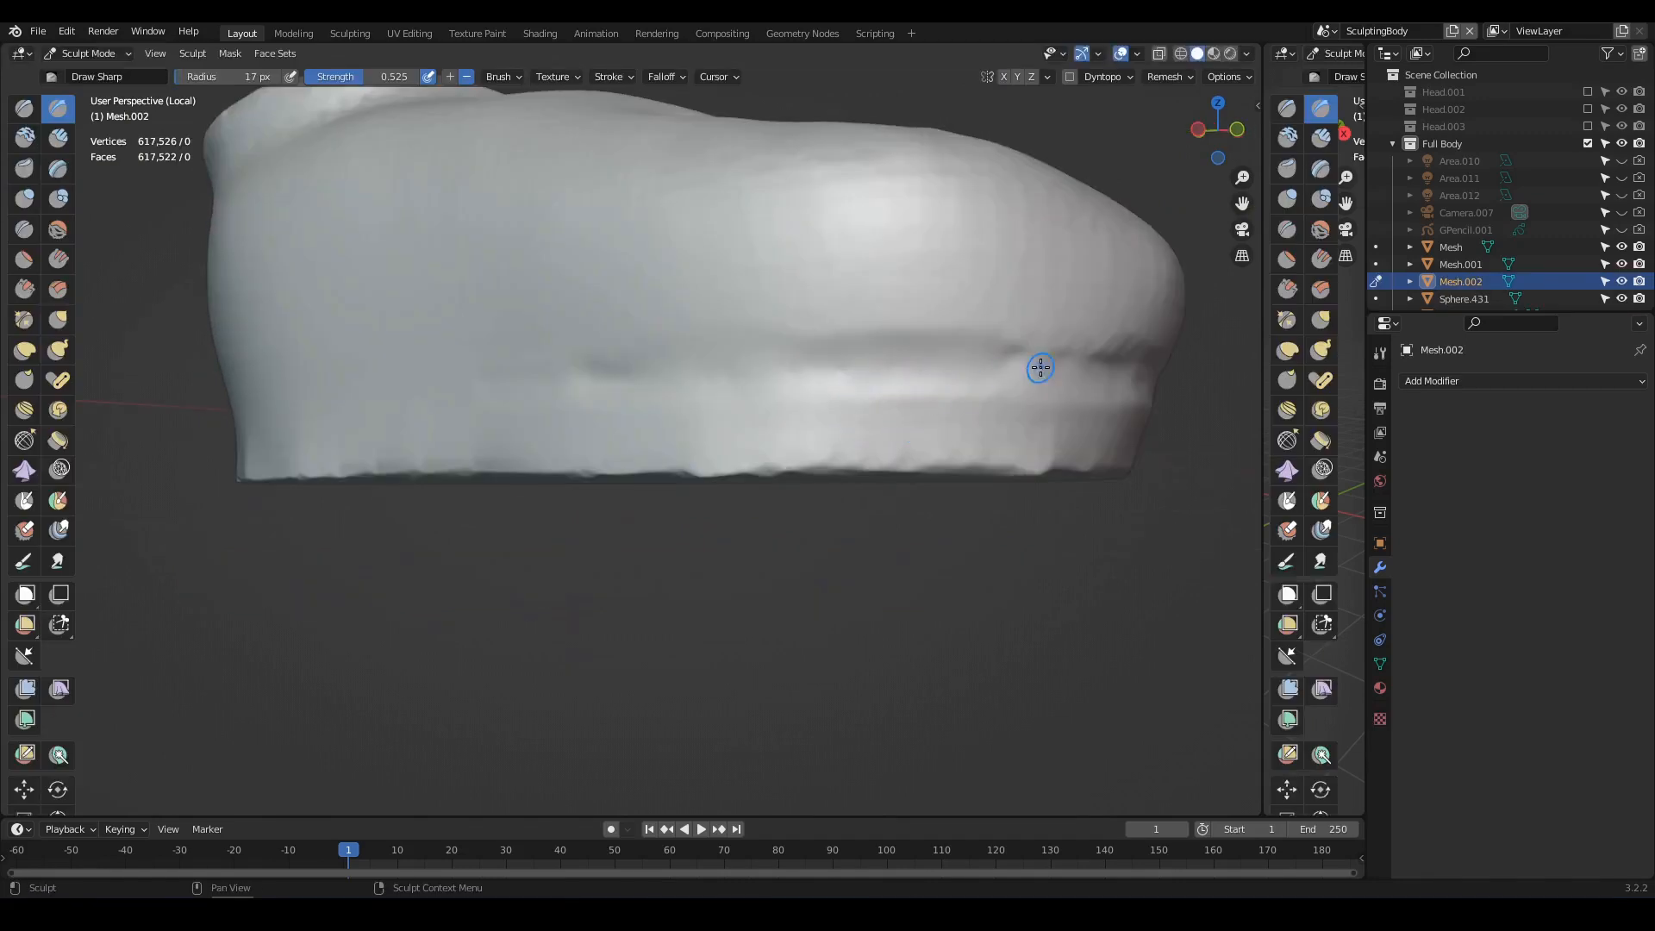
- Carve a continuous horizontal sole line around the side and heel of the shoe with the Draw Sharp brush
mouse_move(862, 363)
mouse_down()
mouse_move(995, 368)
mouse_move(782, 366)
mouse_up()
middle_drag(634, 384, 886, 391)
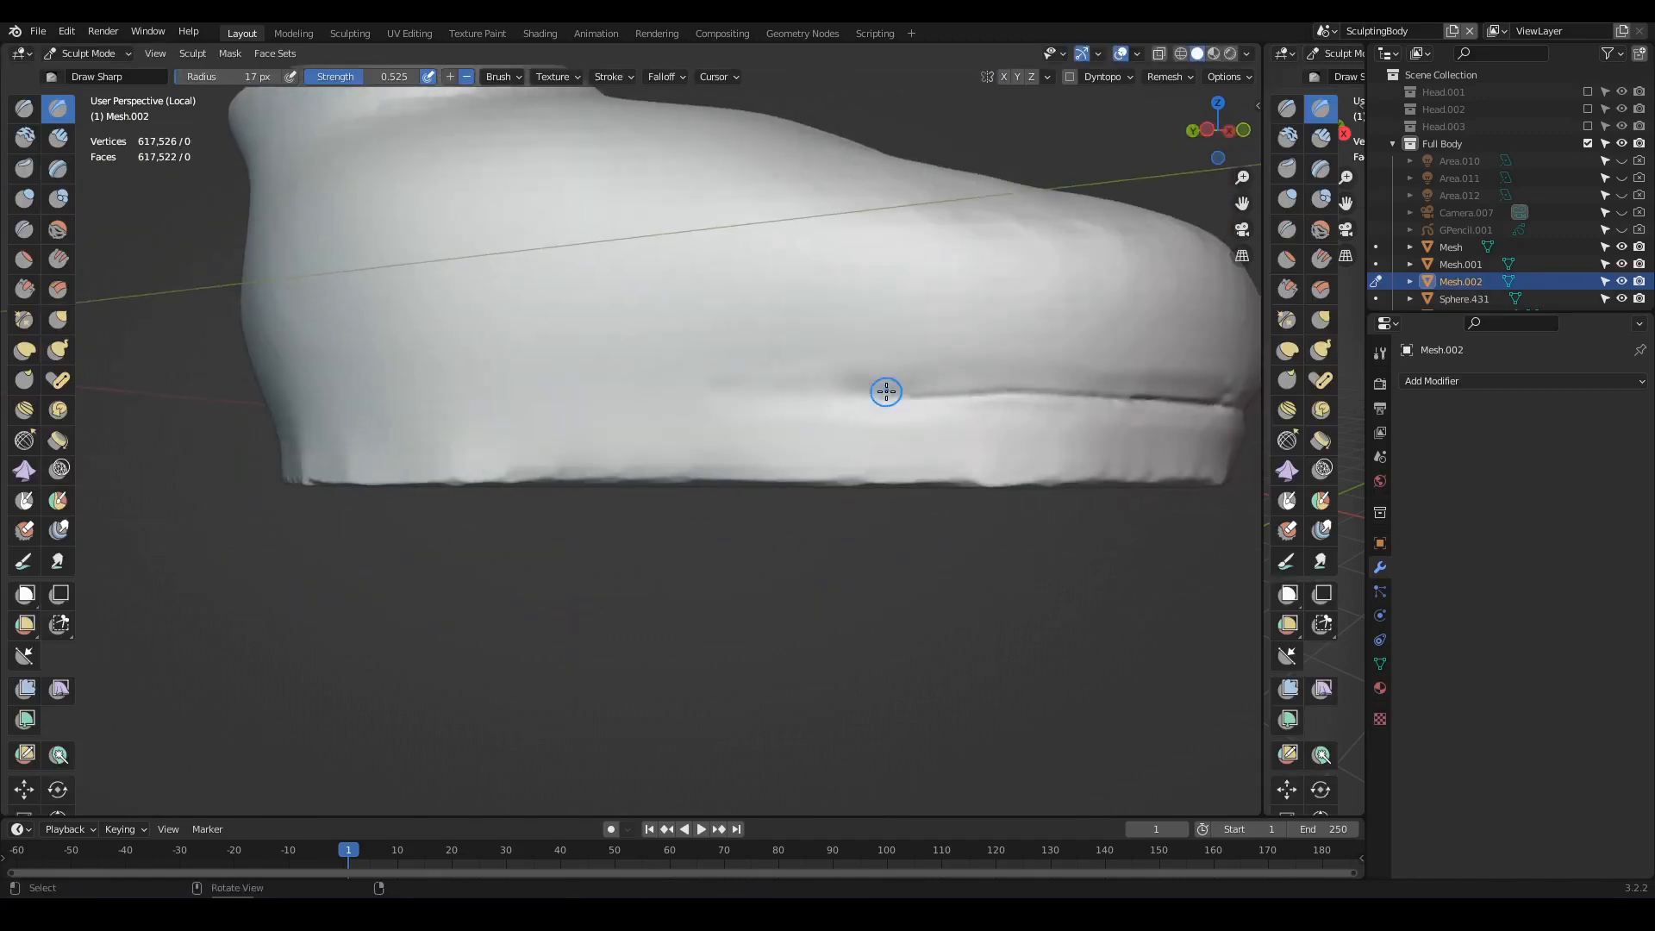
drag(522, 383, 520, 385)
shift+middle_drag(528, 401, 743, 429)
drag(510, 410, 509, 410)
middle_drag(512, 410, 617, 410)
drag(617, 410, 563, 411)
middle_drag(565, 411, 624, 411)
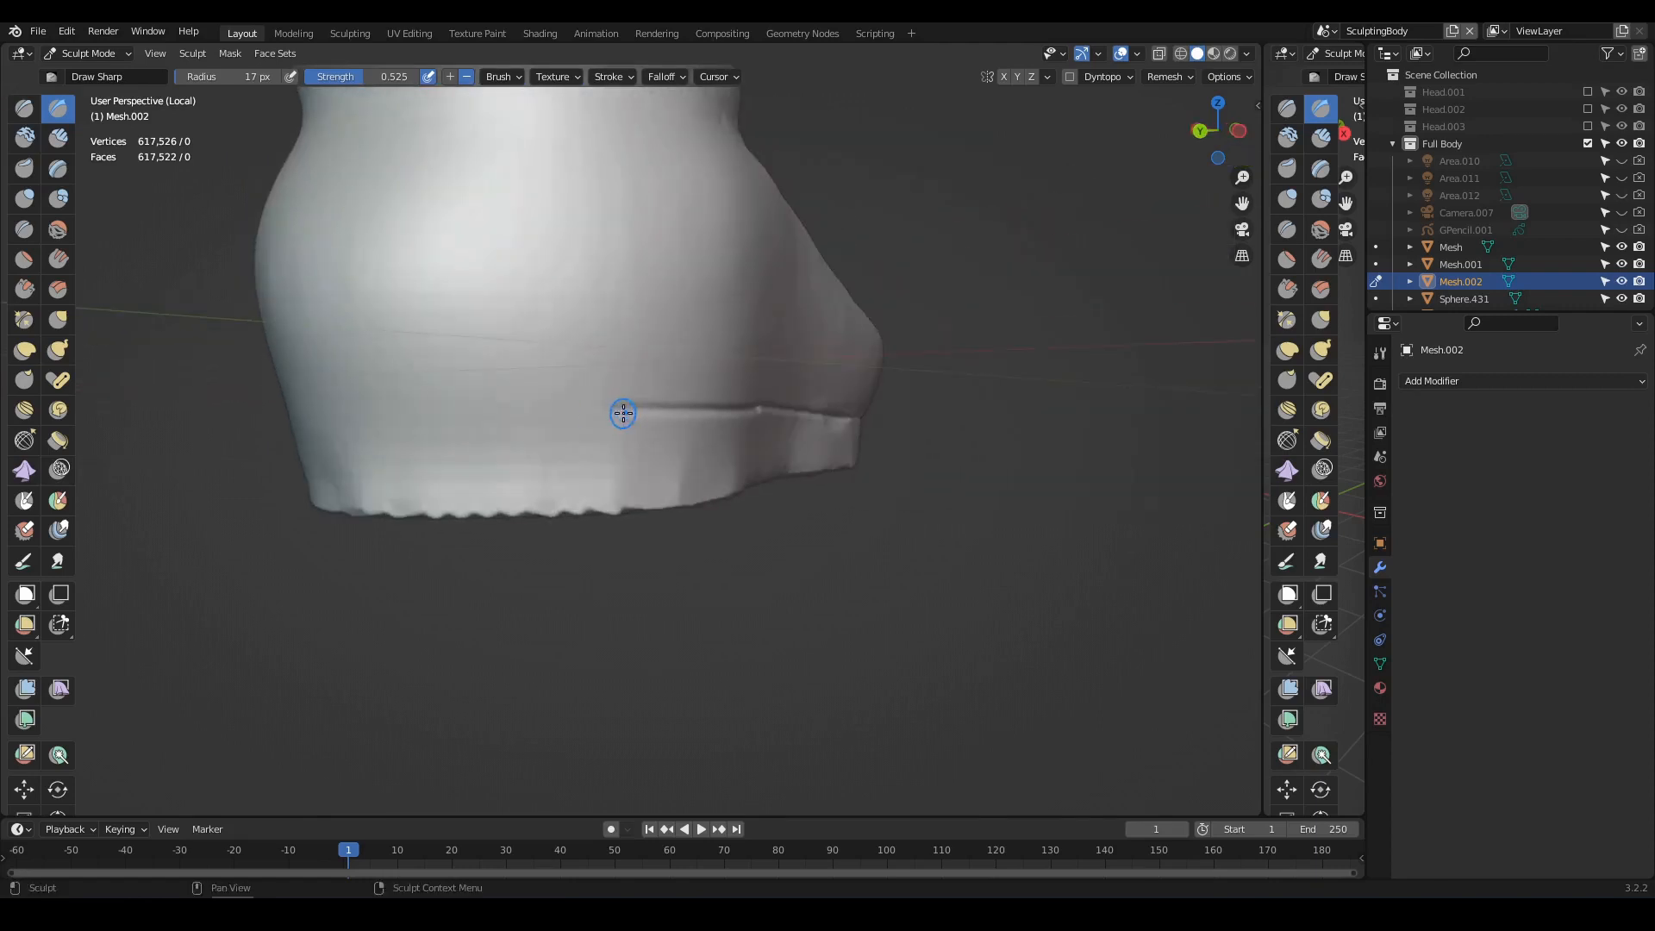
drag(636, 409, 536, 411)
middle_drag(431, 415, 607, 416)
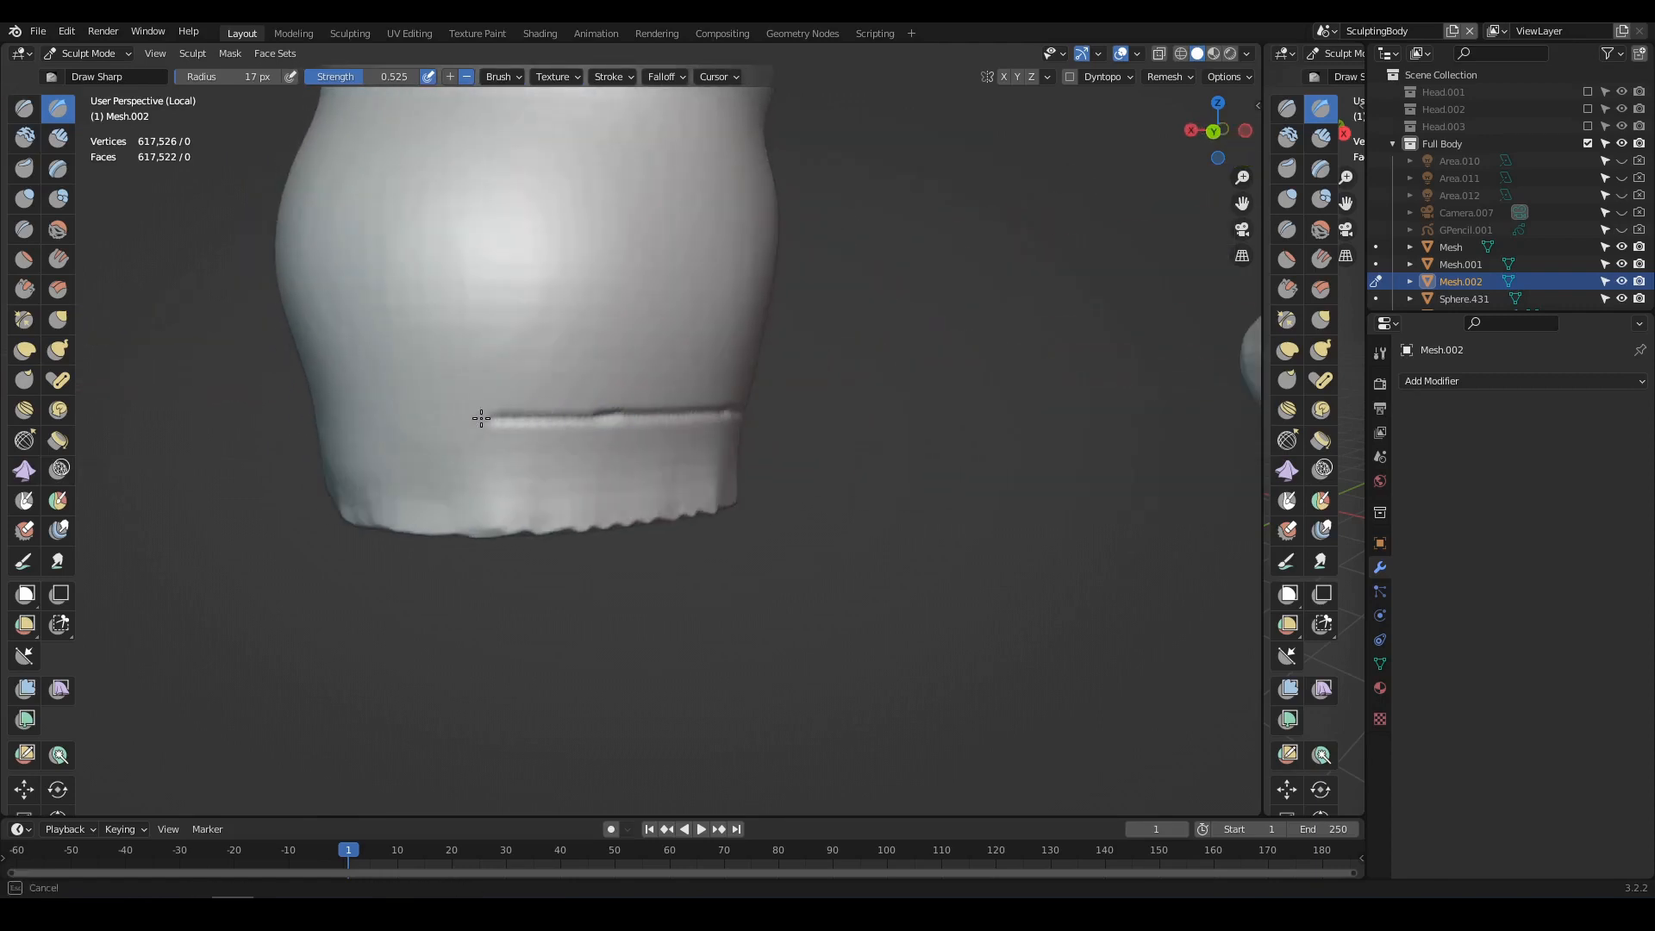
drag(481, 418, 425, 419)
middle_drag(426, 419, 584, 422)
drag(654, 419, 453, 423)
mouse_move(461, 423)
middle_down()
mouse_move(584, 424)
mouse_move(547, 417)
middle_up()
- Build up raised lace bands across the top of the shoe with the Clay Strips brush
key(c)
drag(547, 417, 744, 437)
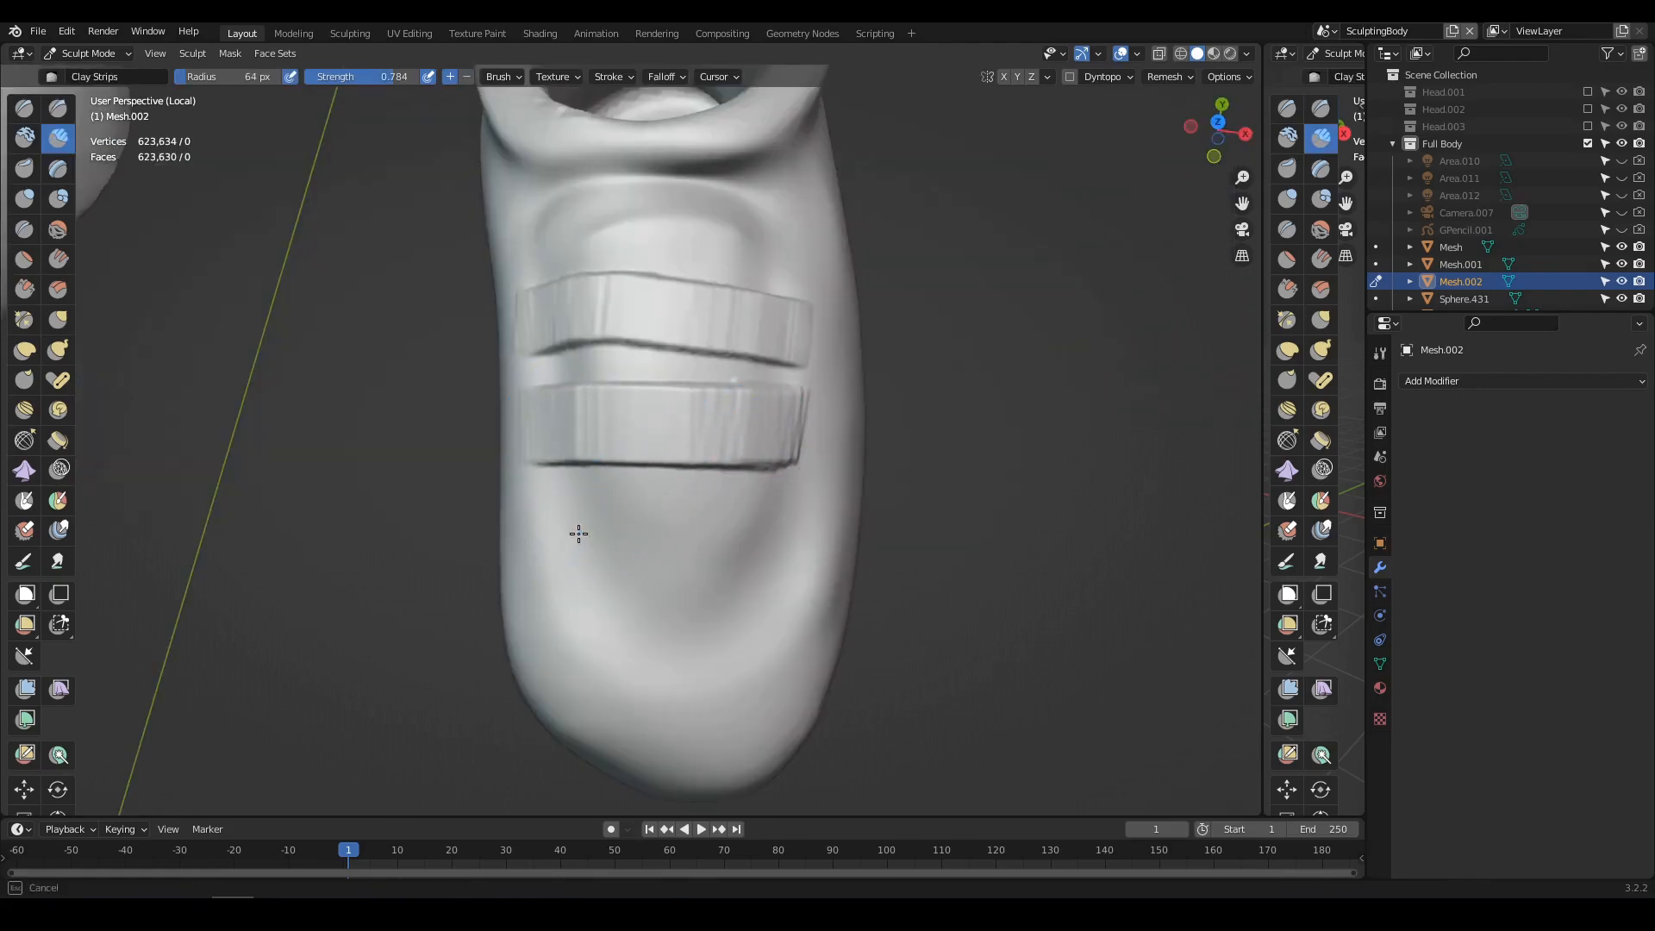
drag(578, 534, 784, 536)
mouse_move(784, 536)
middle_down()
mouse_move(547, 436)
mouse_move(772, 503)
mouse_move(794, 457)
middle_up()
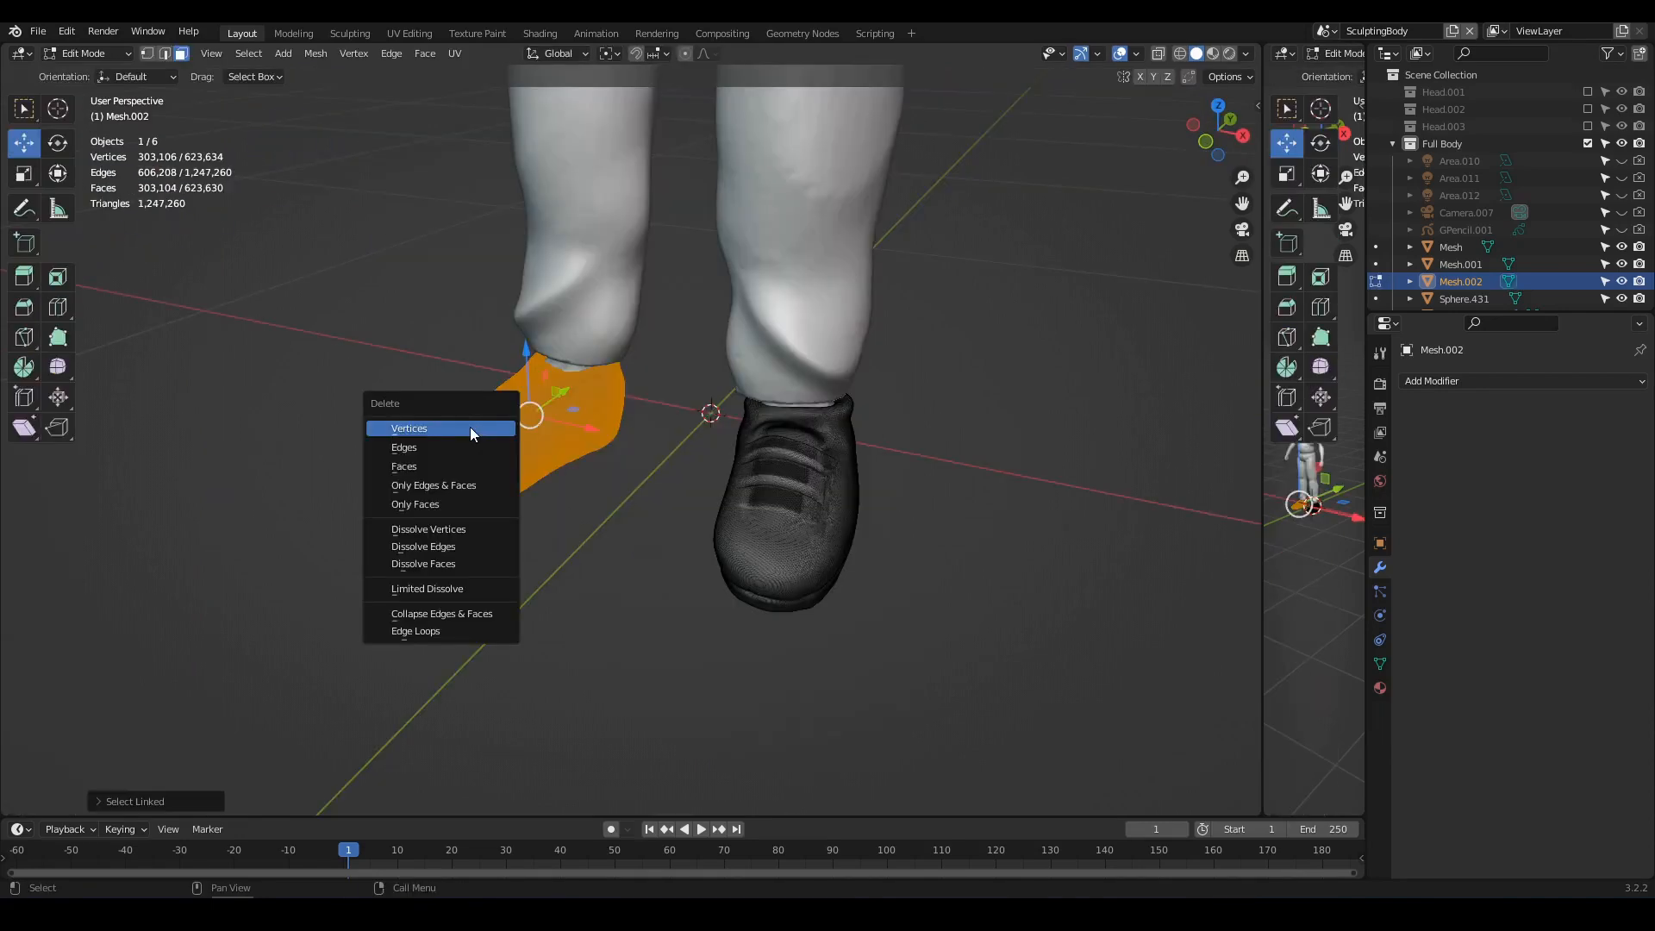
- Delete the vertices of the unsculpted shoe and mirror the finished shoe across X with a Mirror modifier
click(469, 426)
key(Tab)
middle_drag(655, 466, 685, 463)
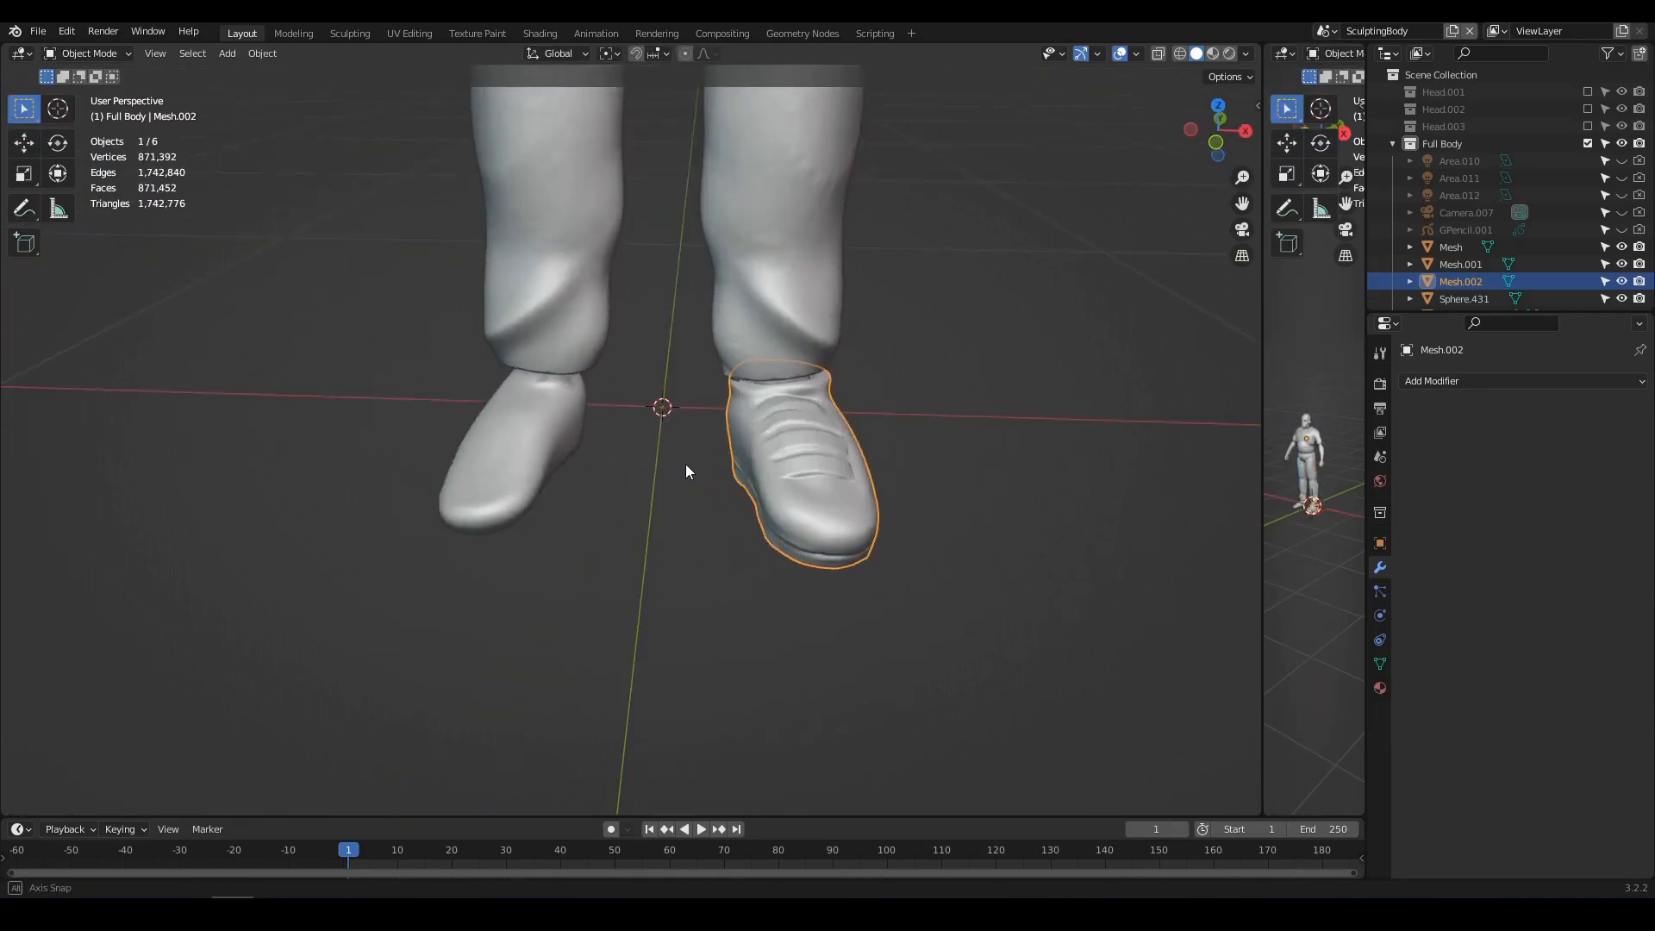
click(1476, 382)
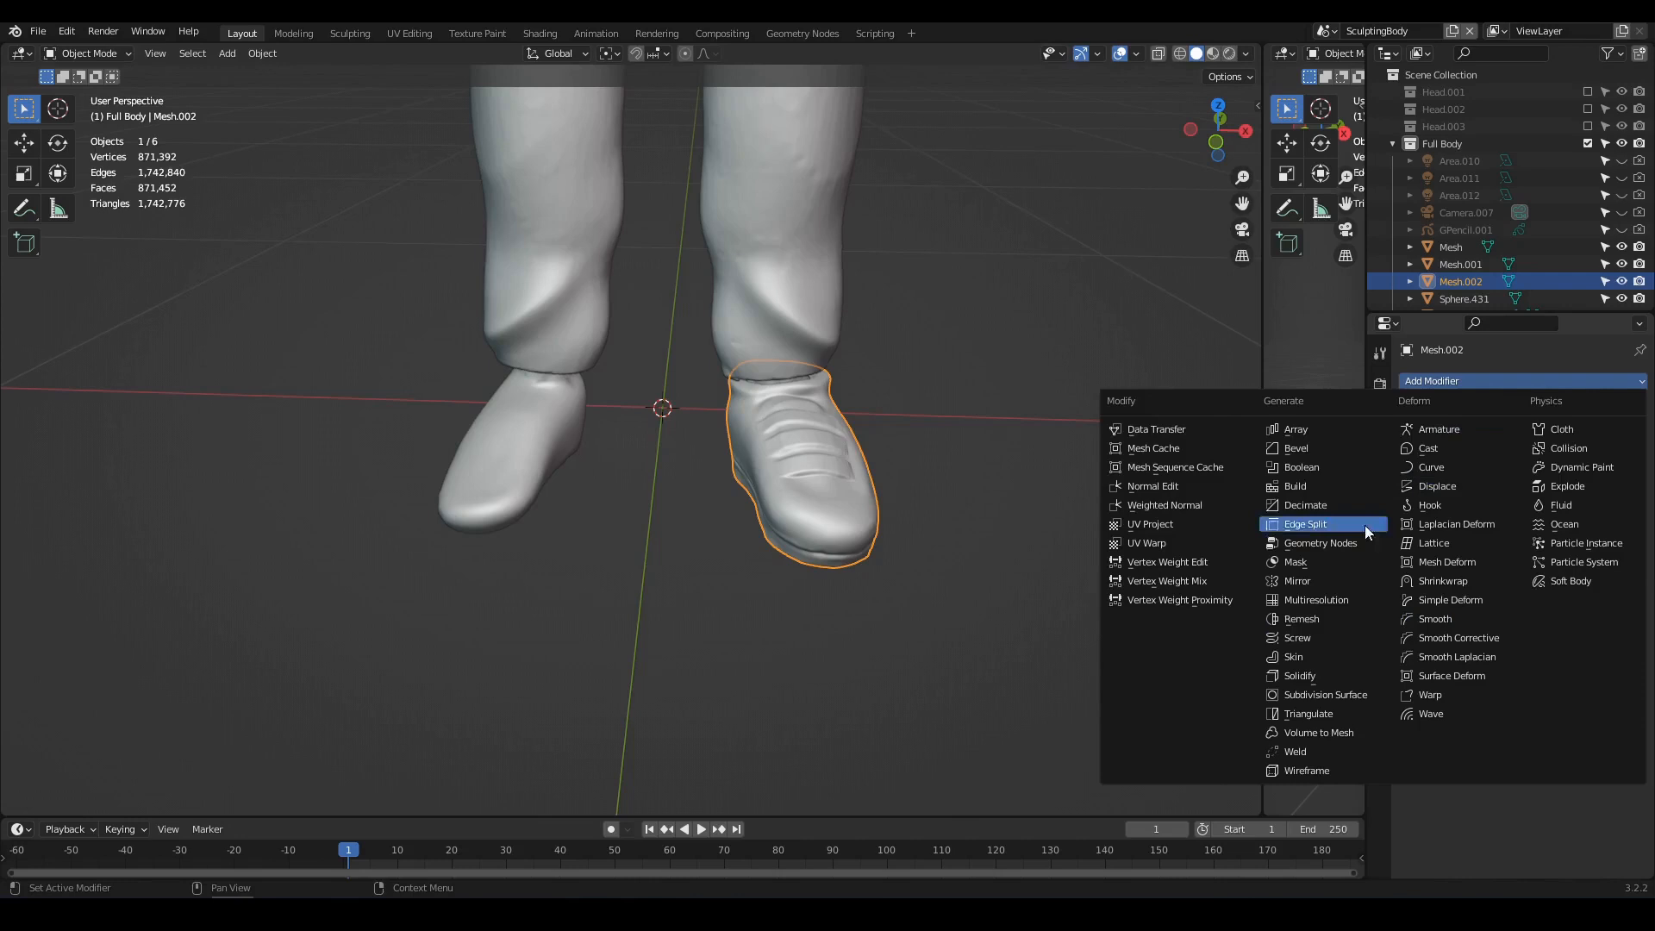
click(1298, 582)
scroll(900, 469, down, 3)
scroll(876, 455, up, 4)
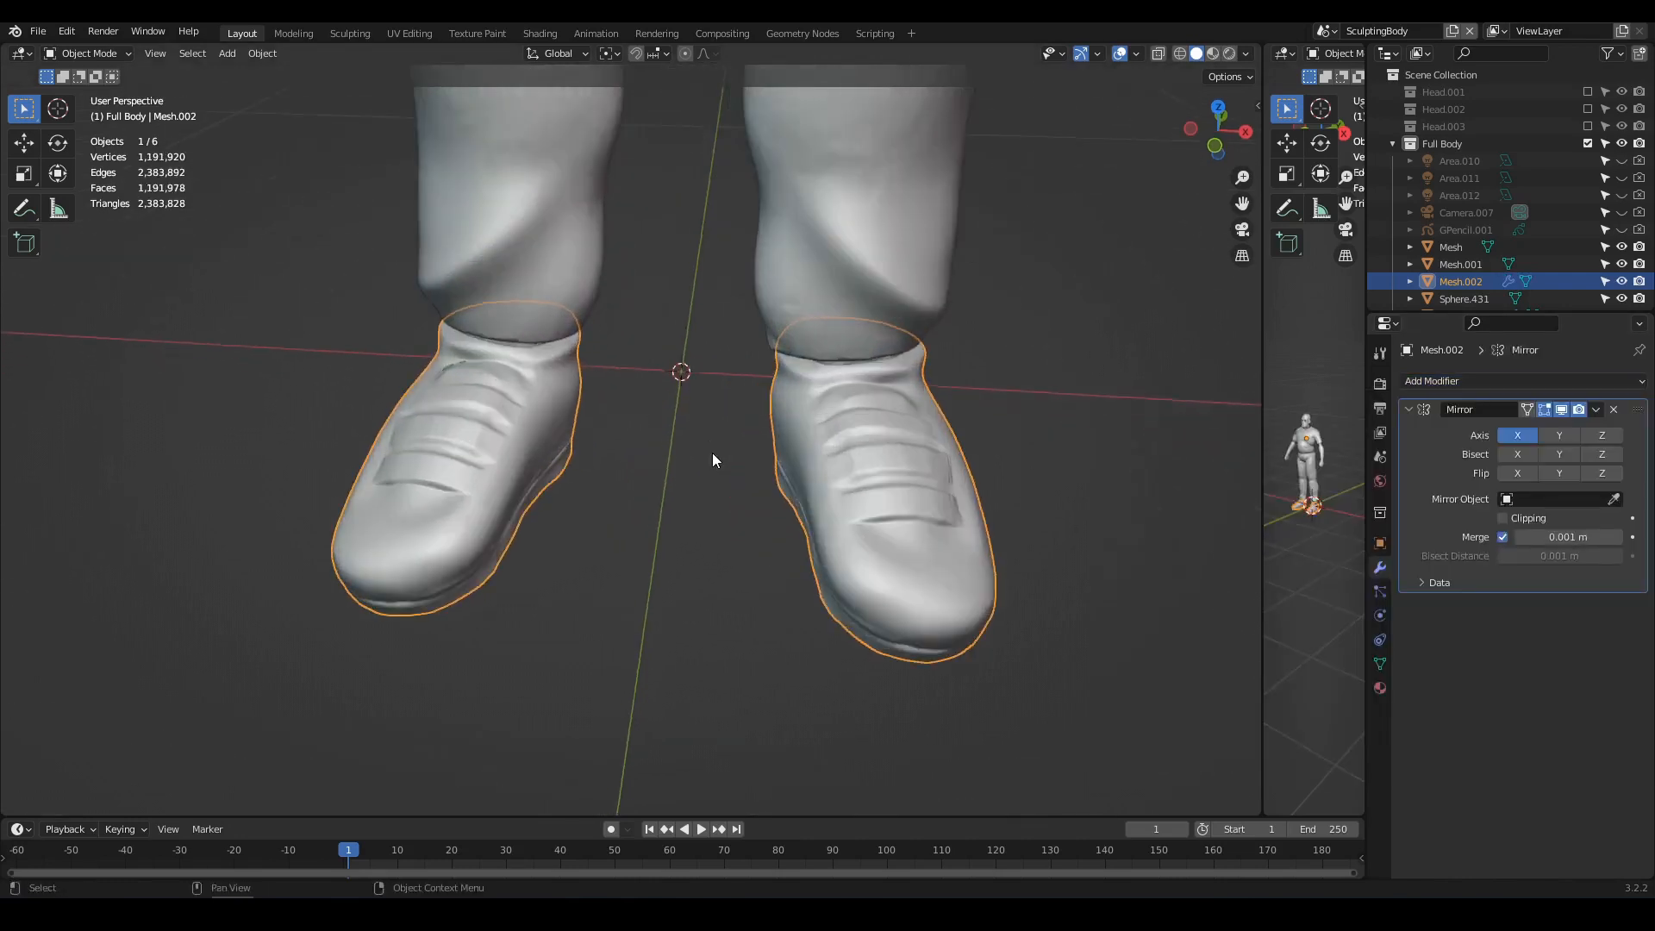
- Deselect everything and show the whole character in Material Preview shading
middle_drag(712, 453, 779, 231)
key(a)
key(alt+a)
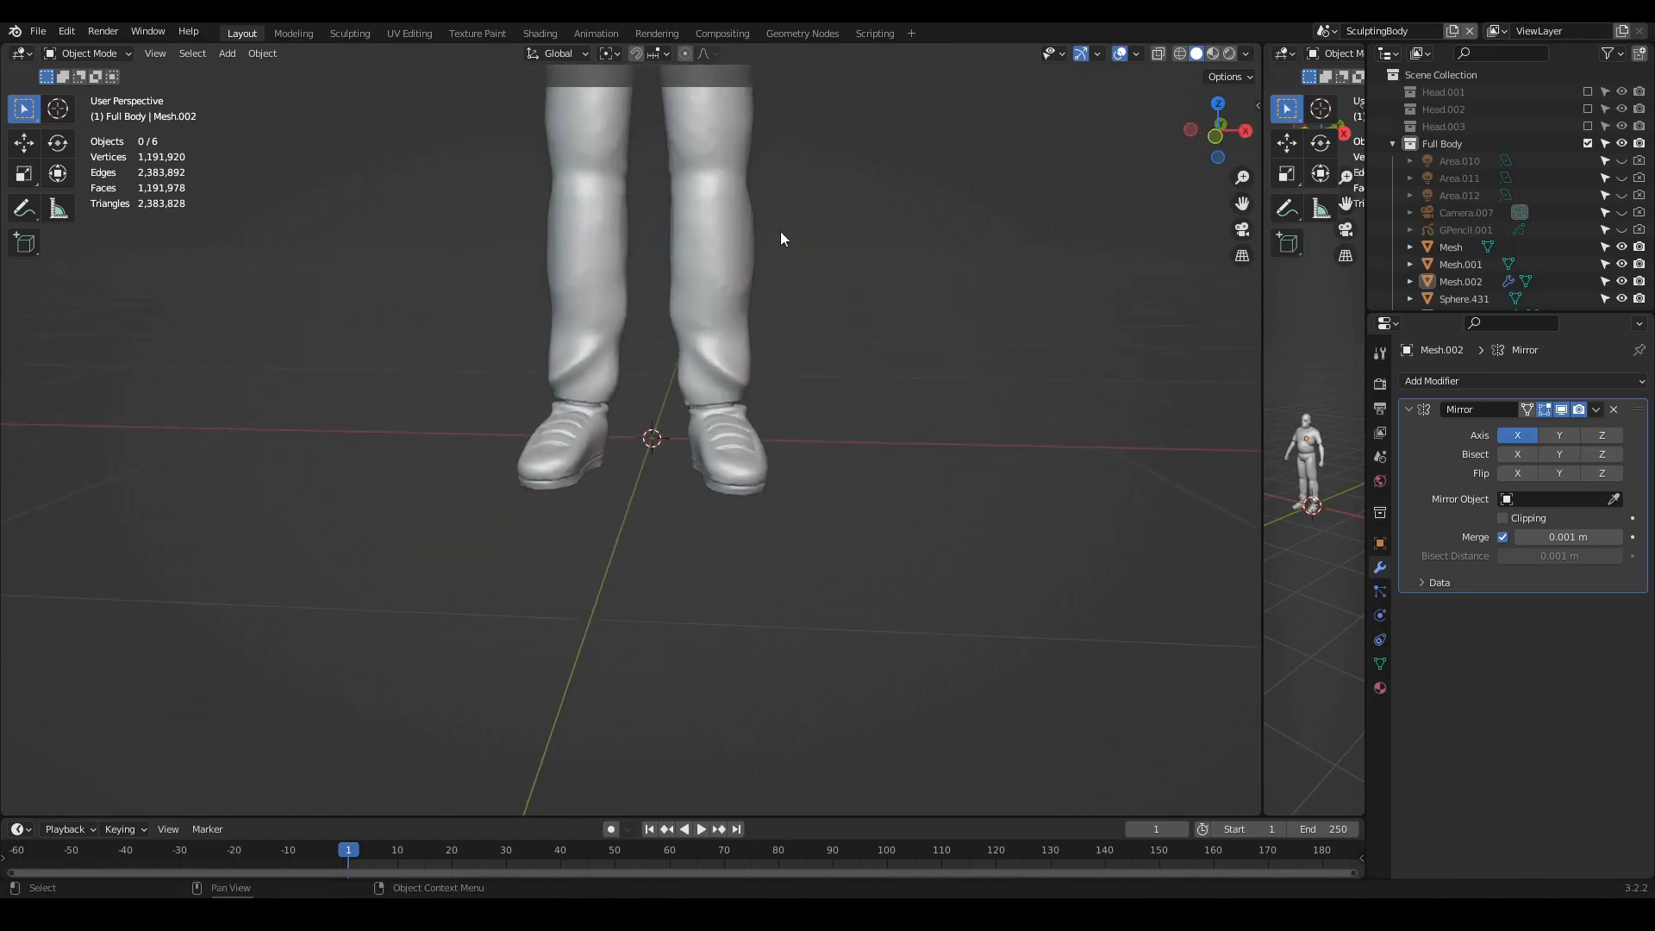
scroll(721, 454, down, 5)
key(z)
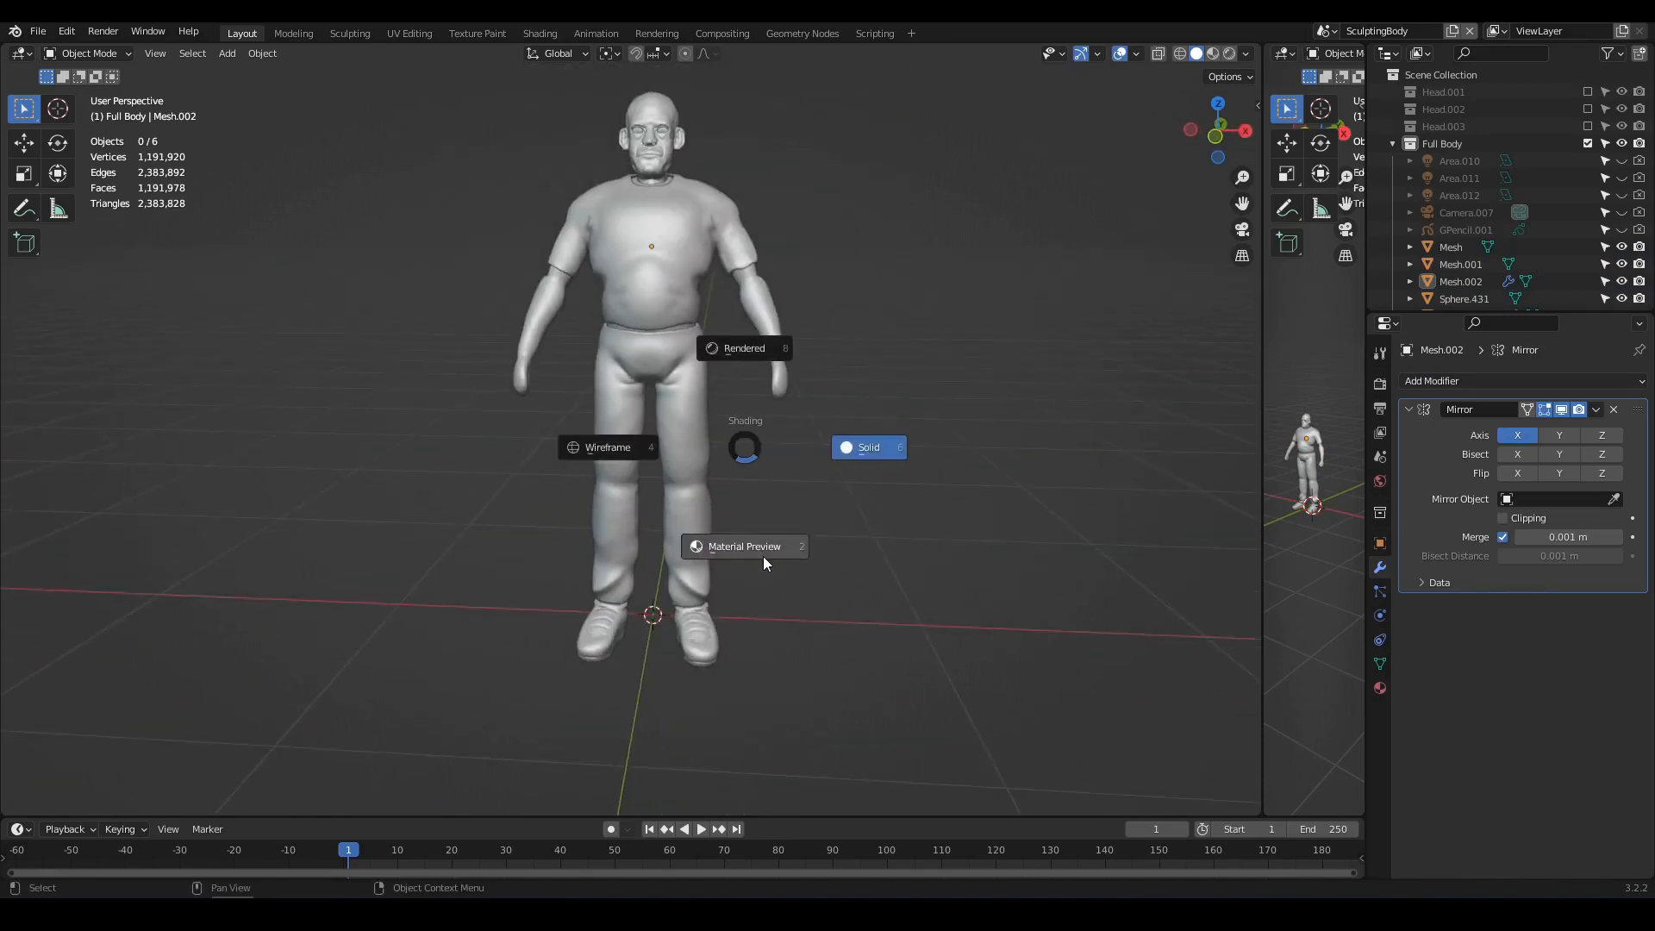
click(763, 556)
- Assign an existing dark material to the mirrored shoes
scroll(774, 510, up, 6)
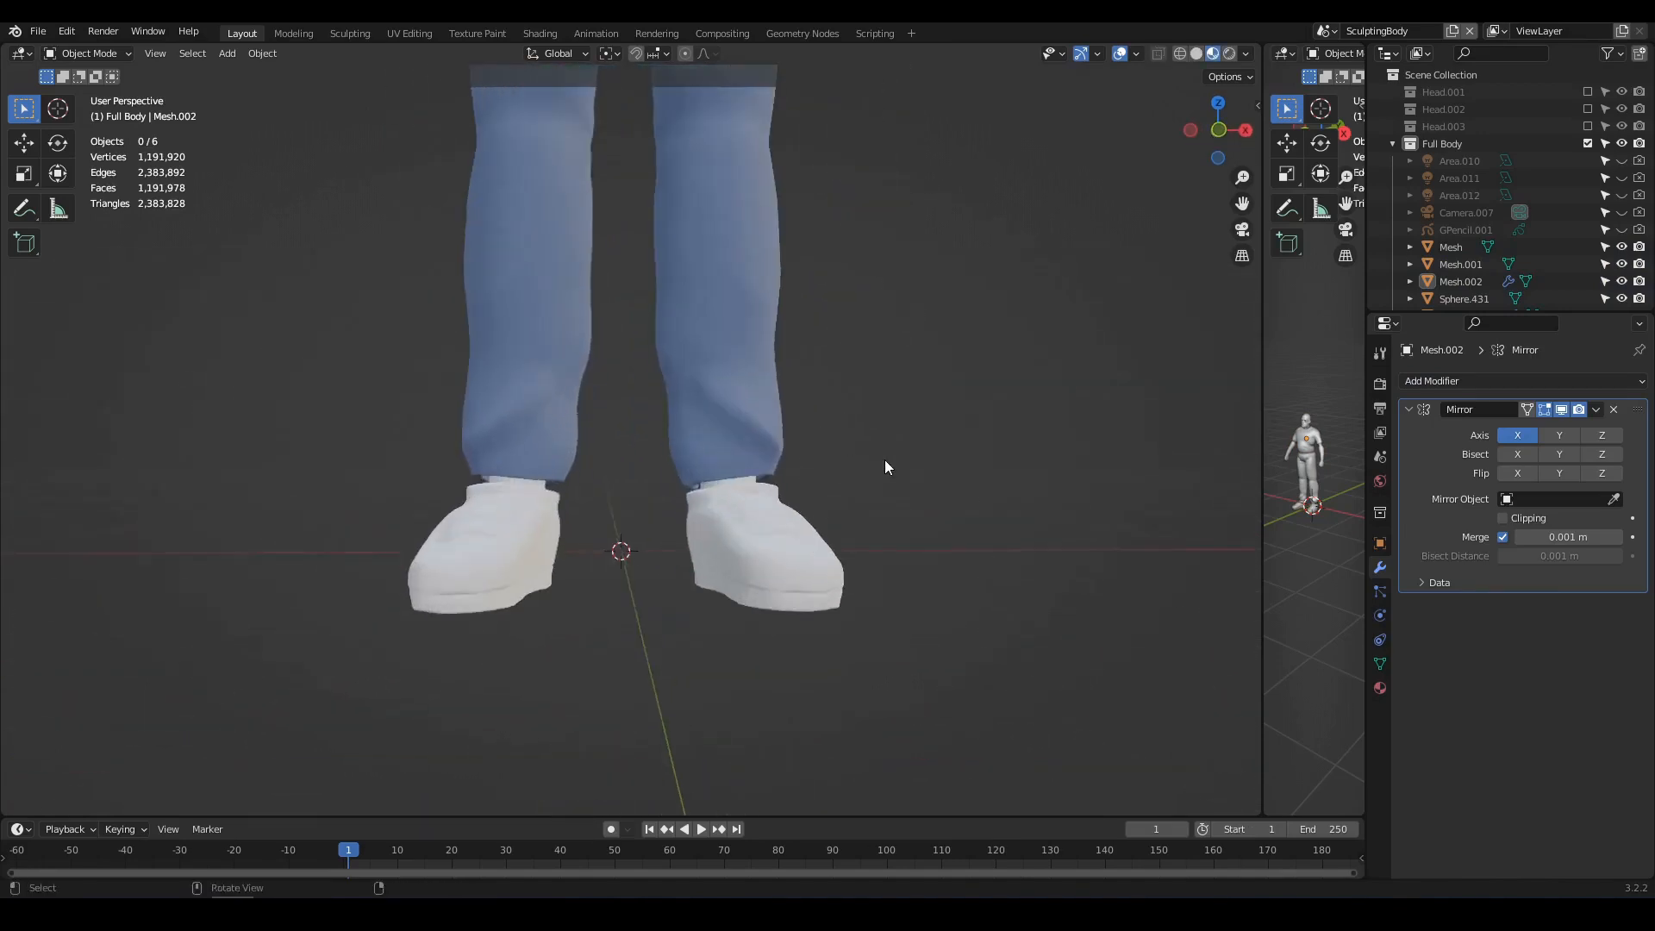
middle_drag(884, 467, 691, 571)
click(692, 571)
click(1379, 688)
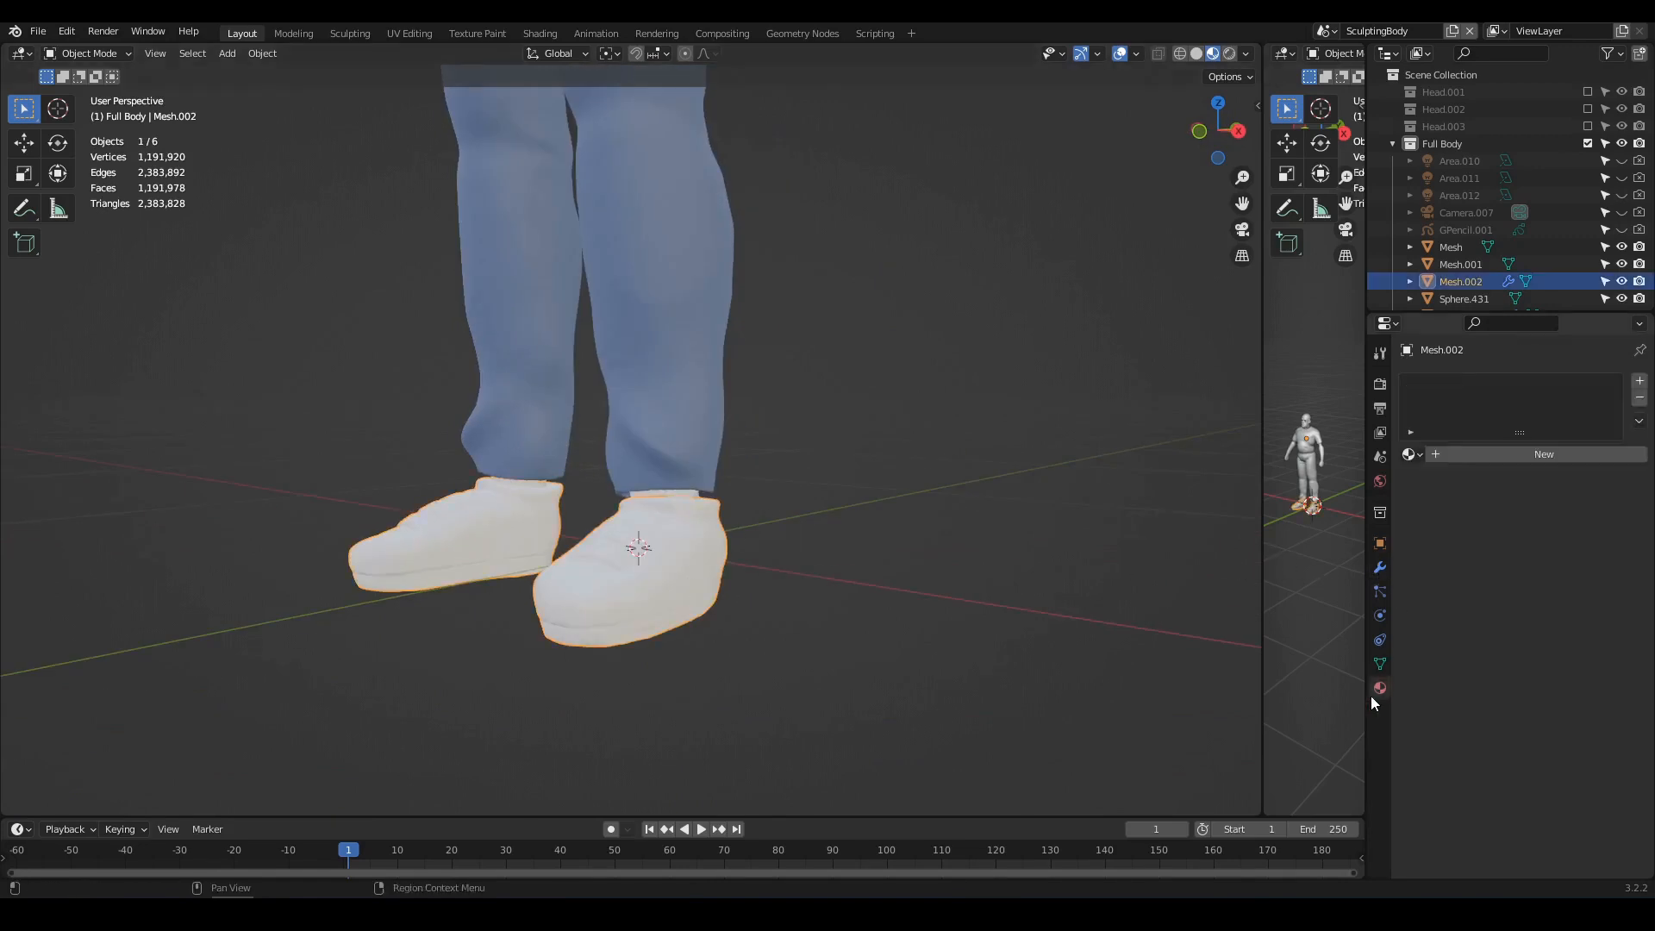
click(1411, 454)
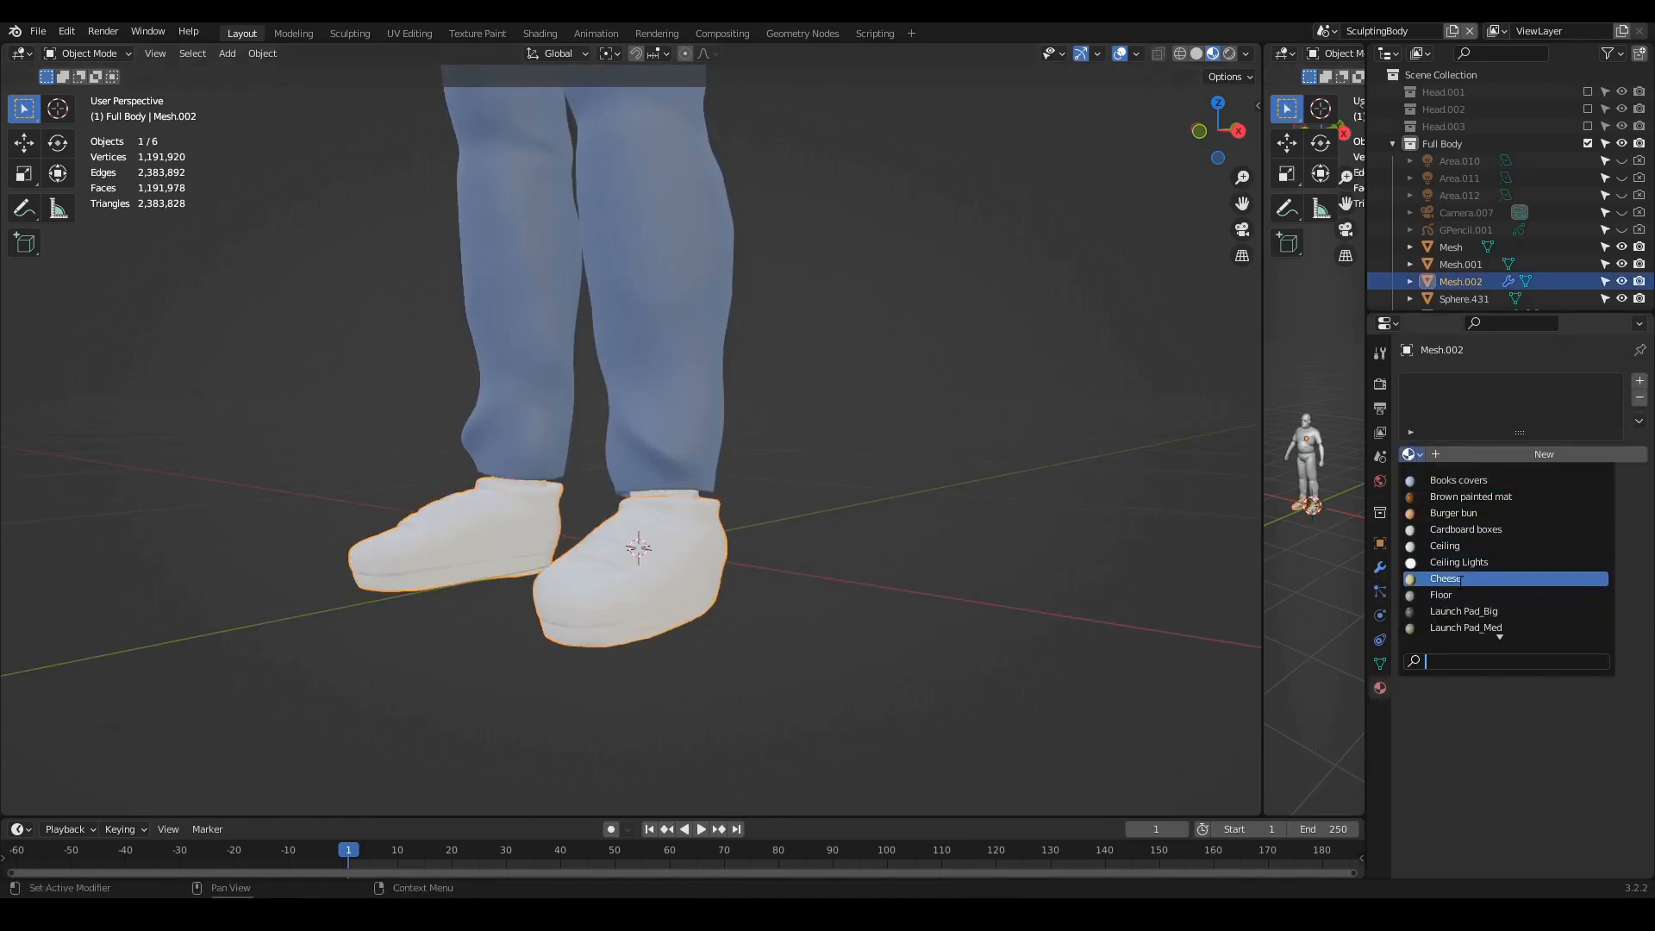
key(Return)
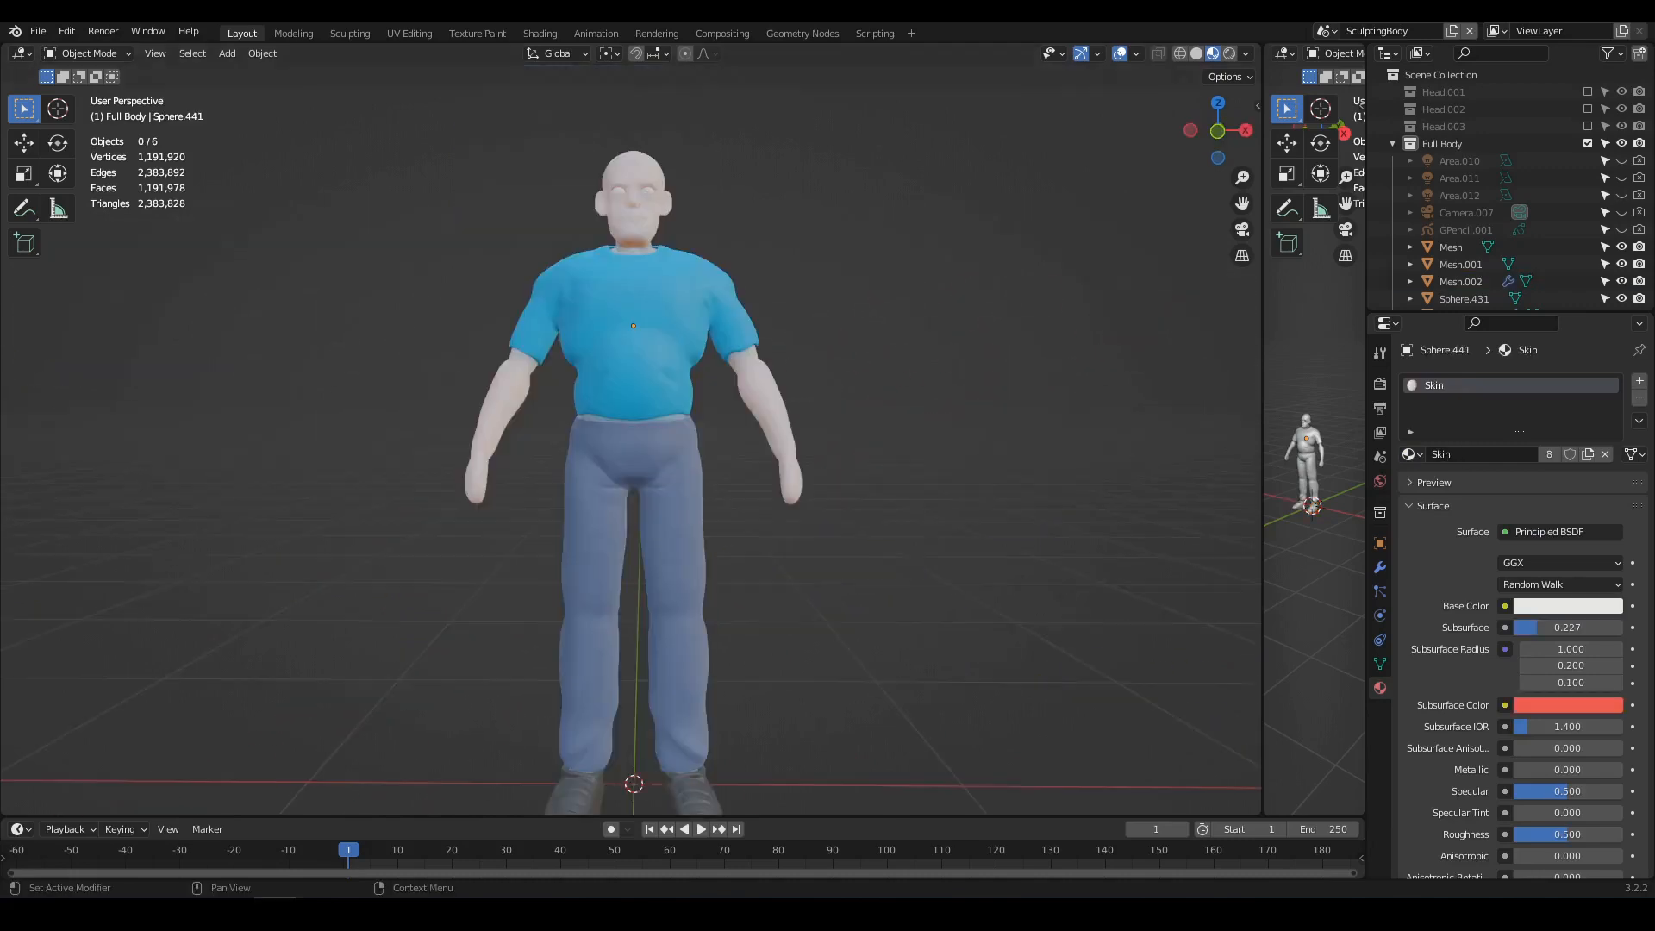
- Add a cube in front view as the base of a finger and scale it down
middle_drag(920, 356, 831, 443)
scroll(732, 339, up, 4)
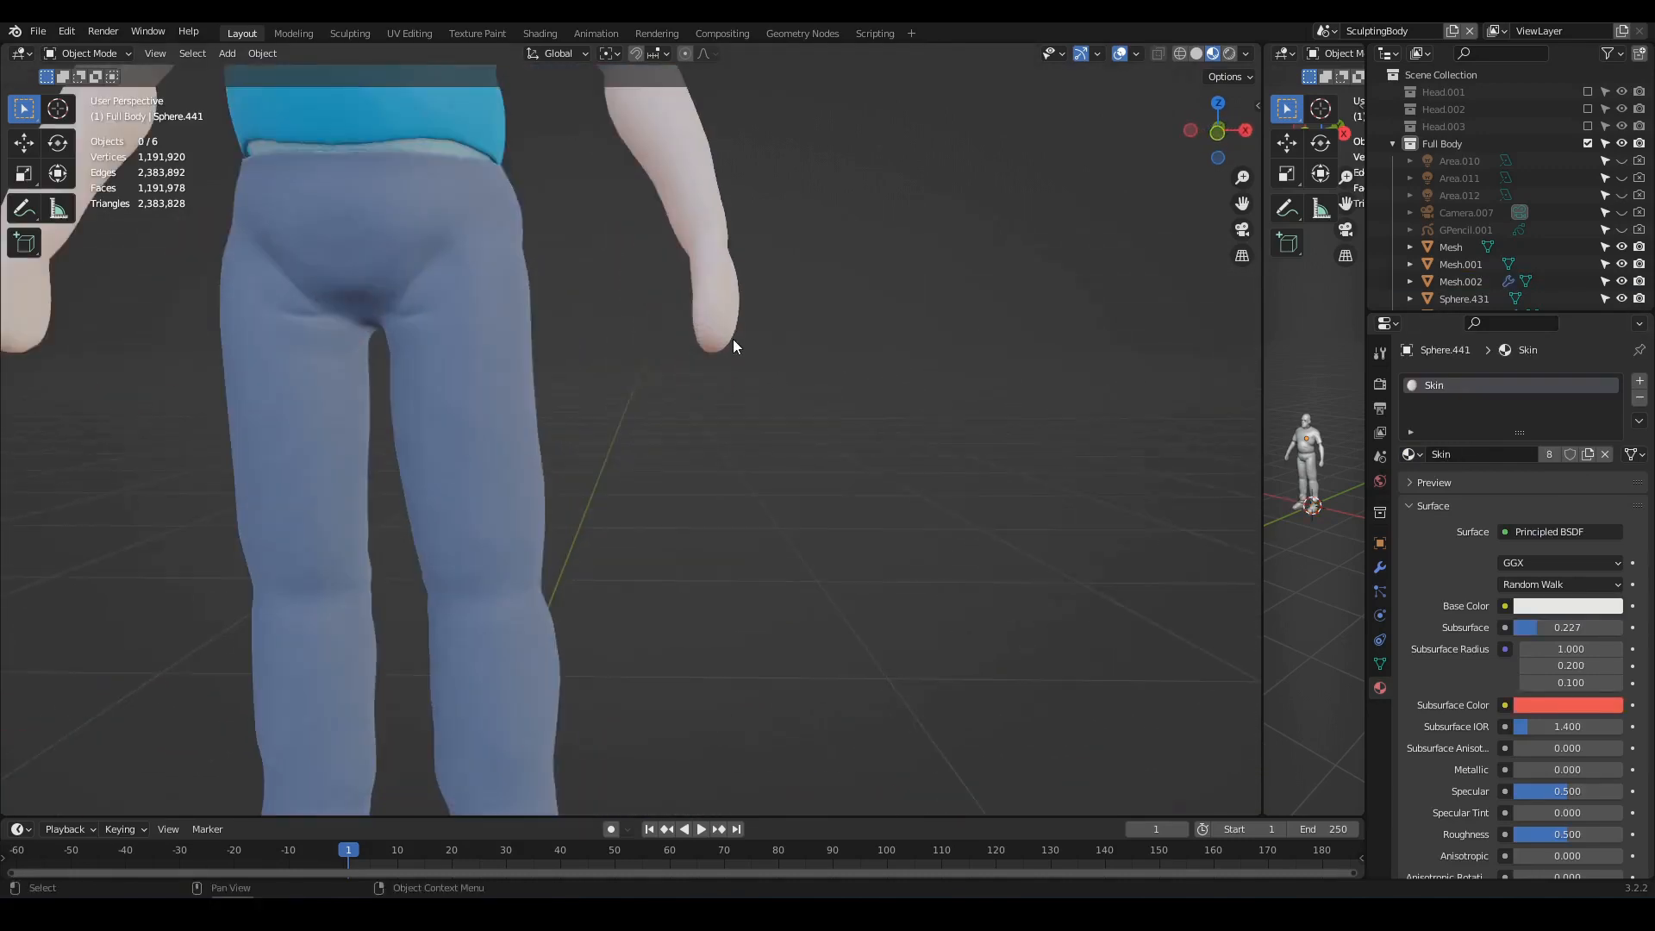
click(710, 296)
mouse_move(777, 339)
middle_down()
mouse_move(643, 351)
mouse_move(799, 353)
middle_up()
key(KP_1)
key(shift+a)
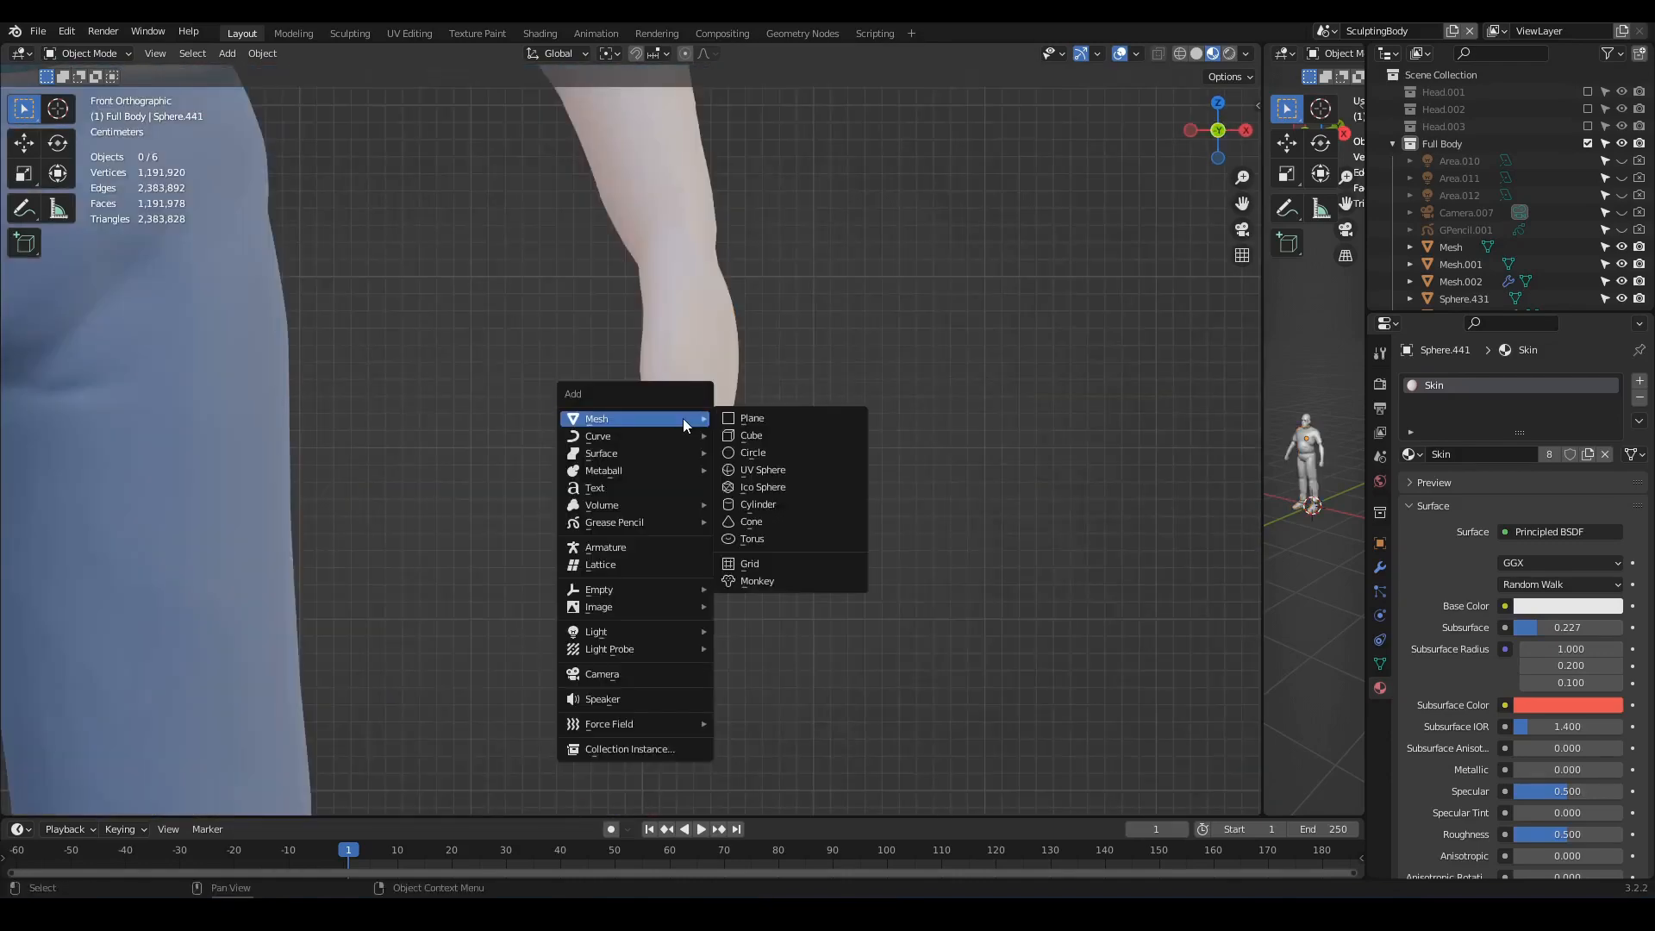
click(760, 438)
scroll(778, 452, down, 2)
scroll(778, 452, down, 3)
key(s)
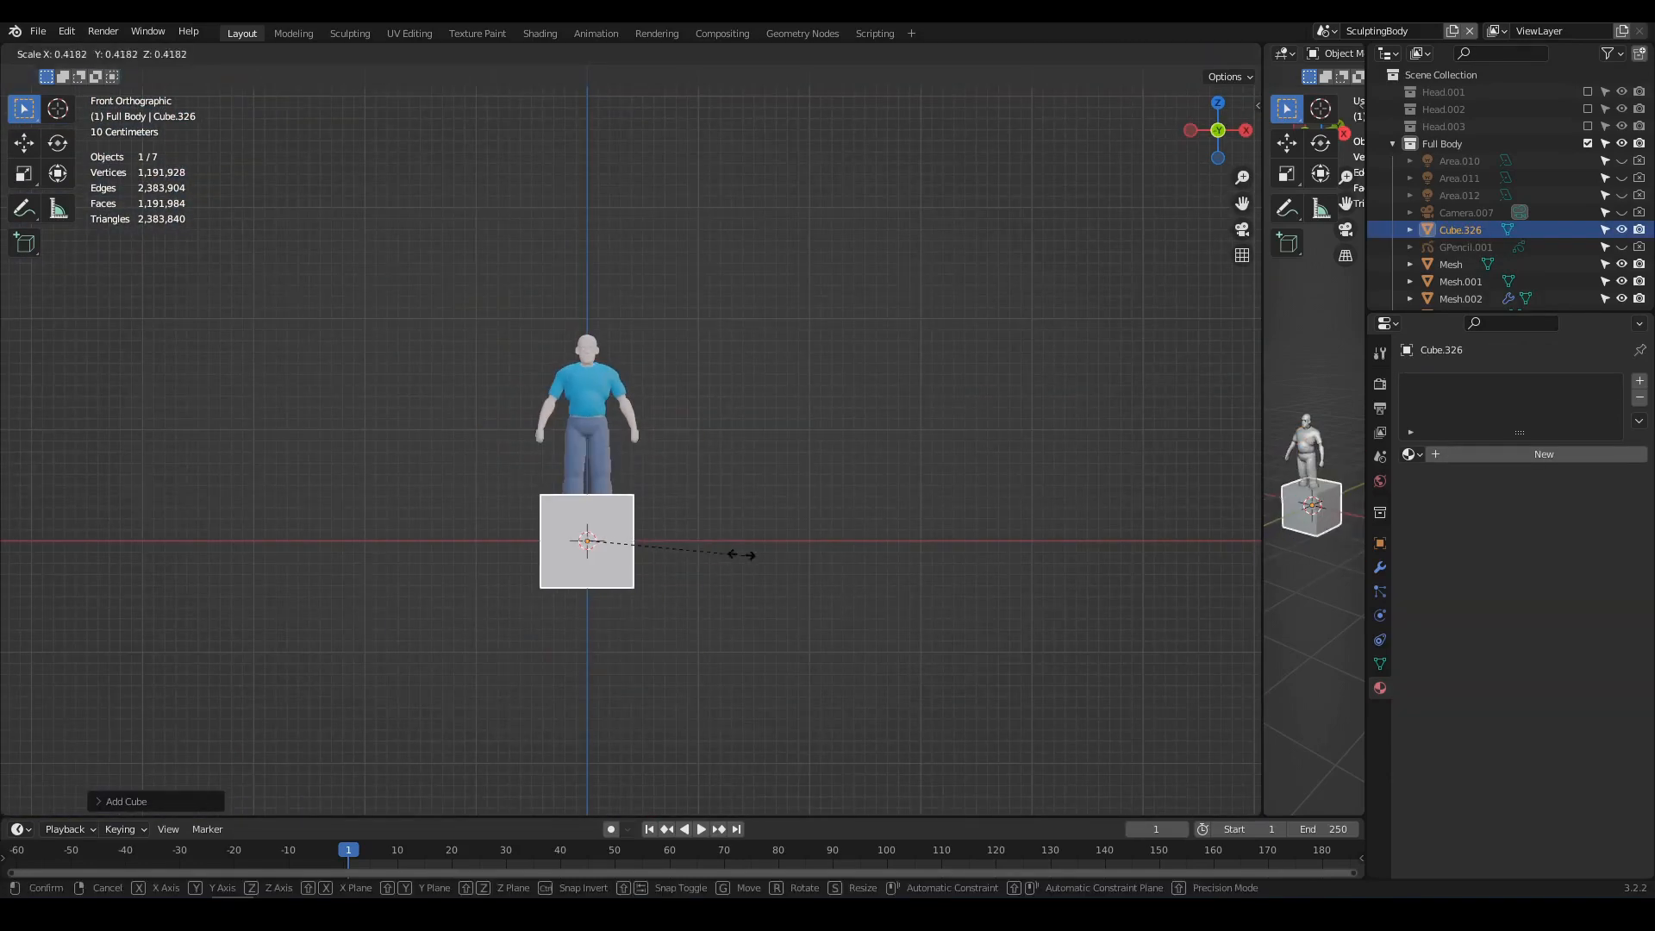
click(661, 570)
- Move the cube up beside the character's hand and shrink it to about the hand's width
scroll(660, 571, up, 4)
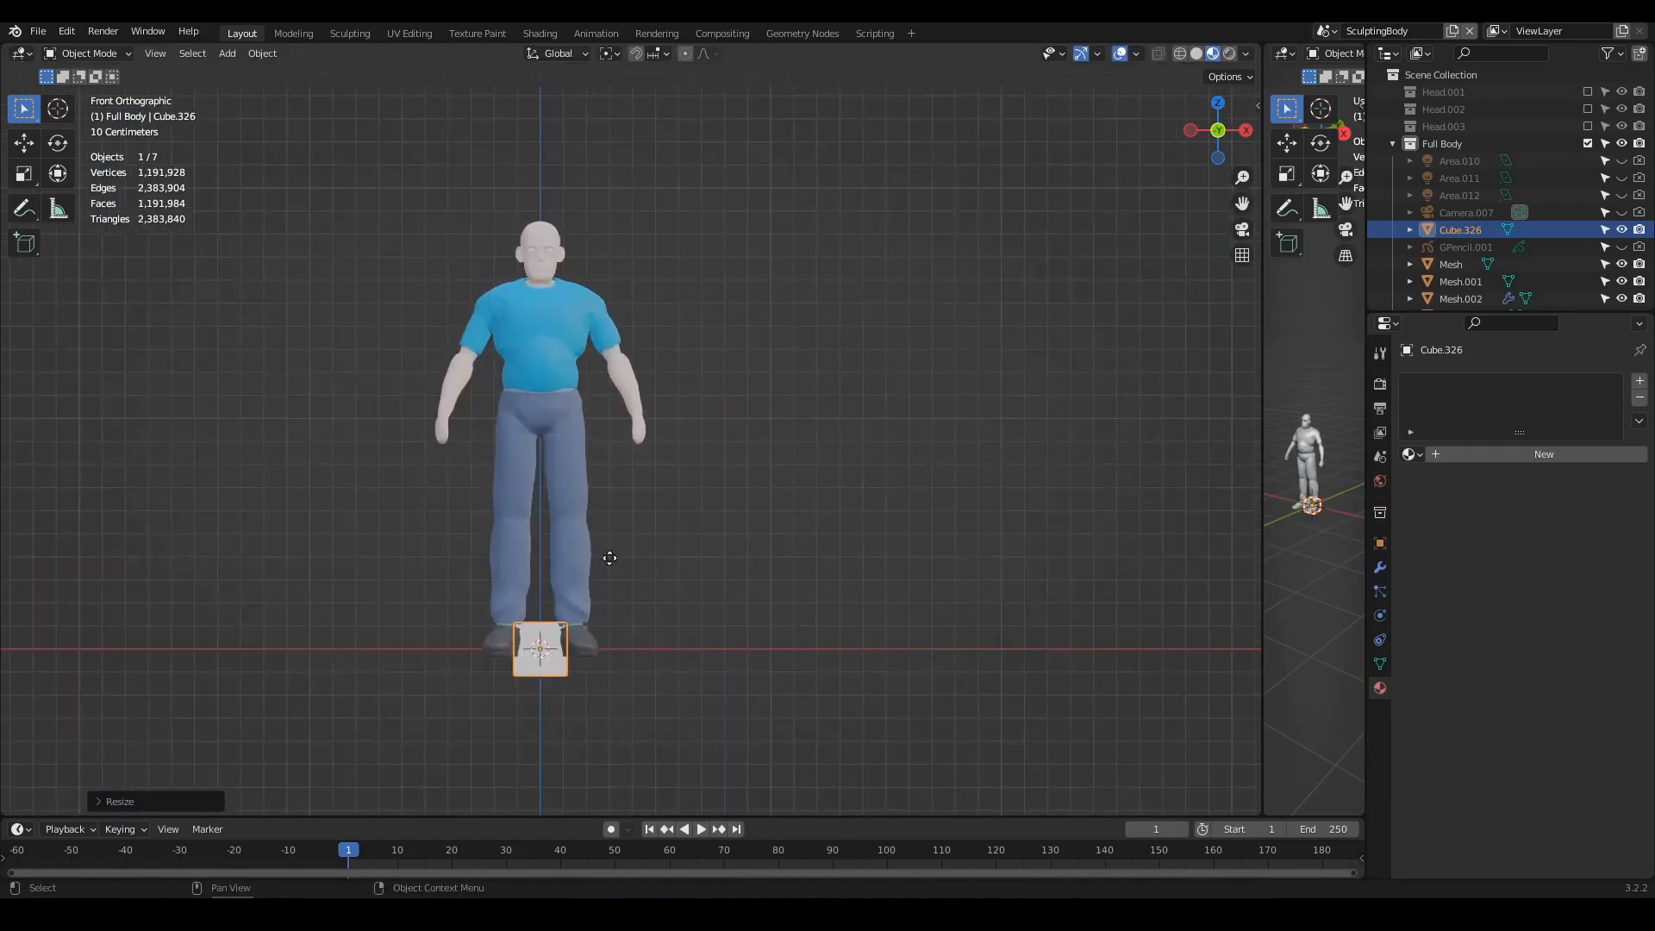
key(g)
click(716, 359)
scroll(714, 412, up, 5)
scroll(714, 420, up, 2)
key(s)
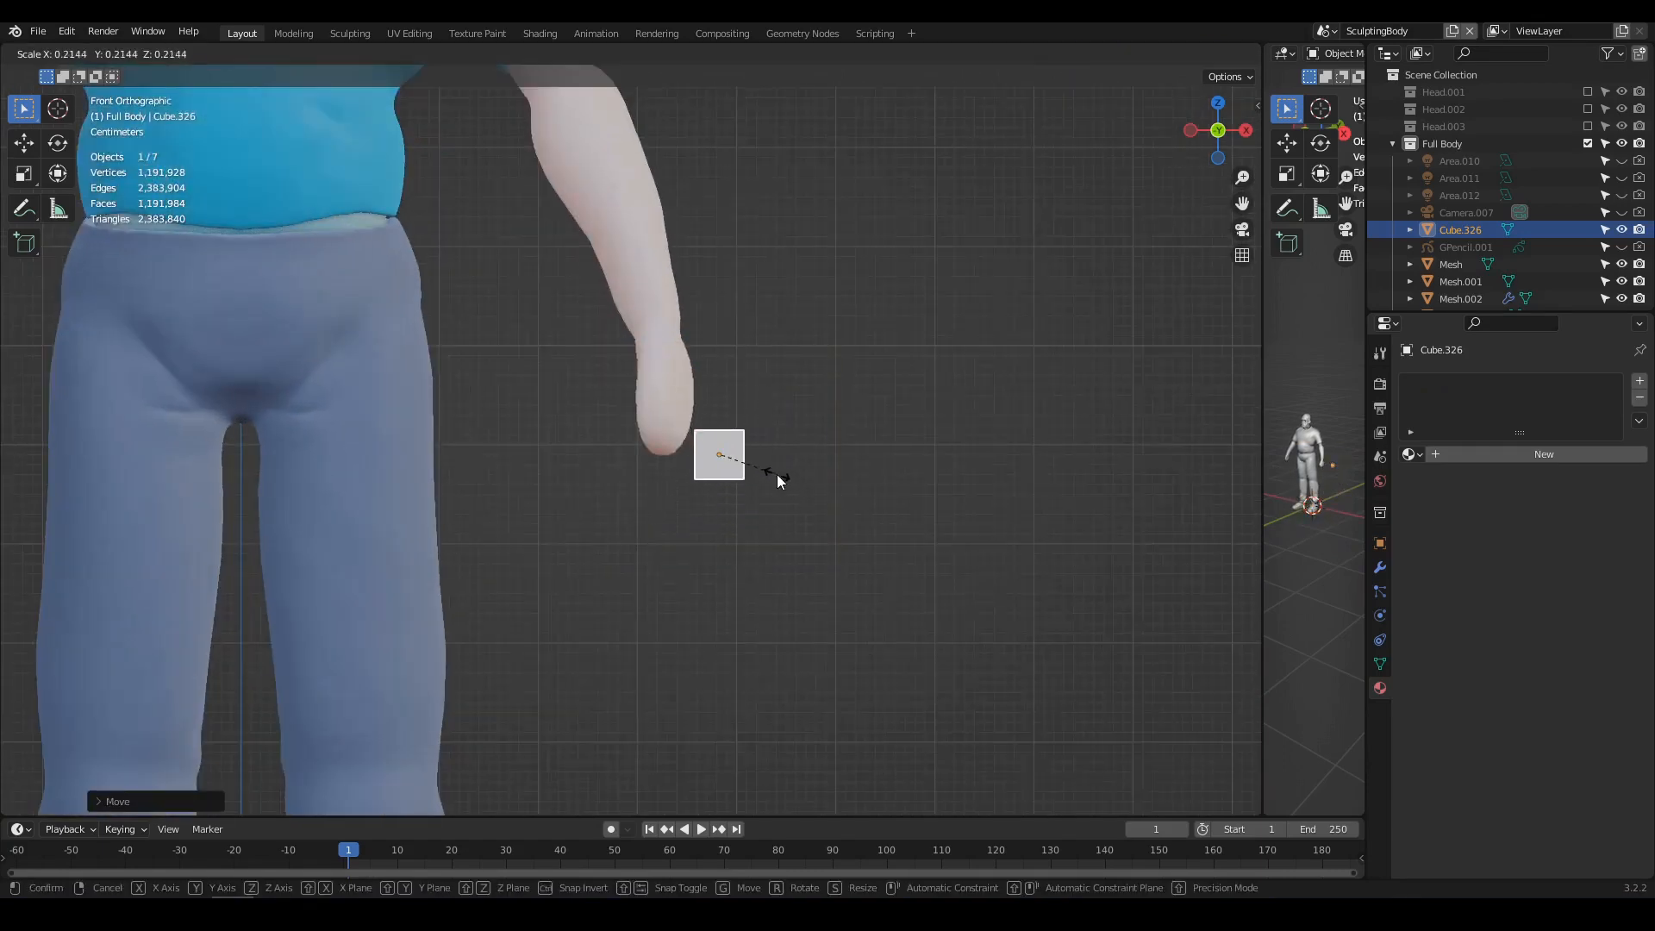
click(777, 474)
- Place the cube on the end of the hand, reduce it to finger thickness and tilt it along the hand
scroll(778, 474, up, 3)
key(g)
click(894, 492)
key(s)
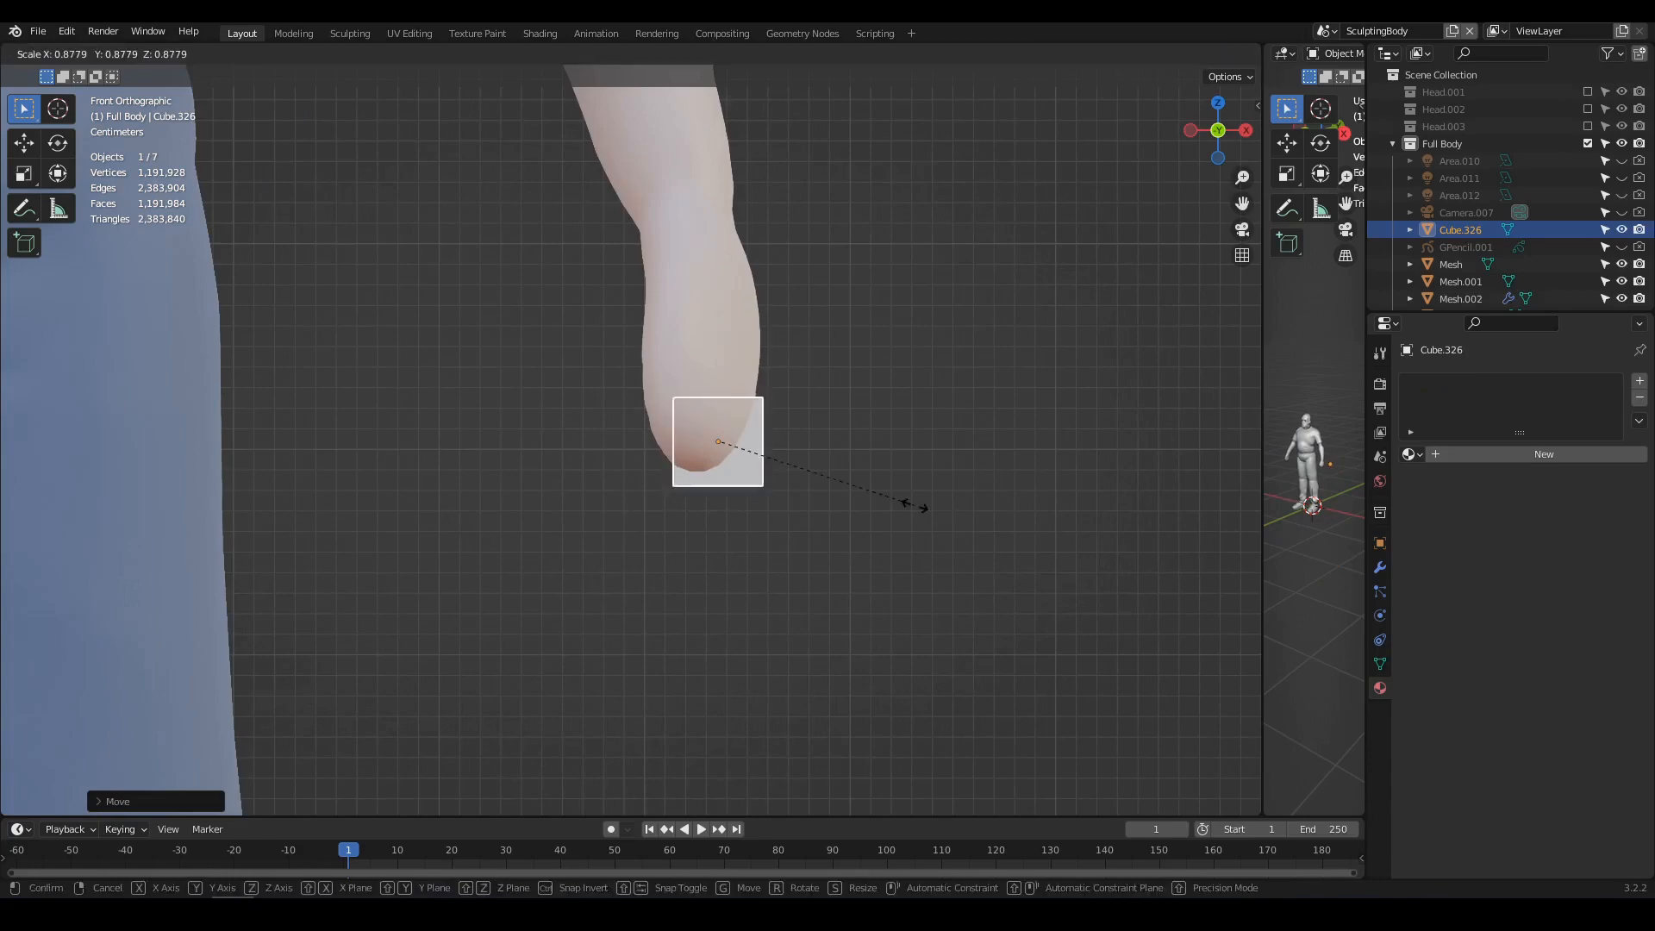
click(886, 496)
scroll(881, 495, down, 2)
click(679, 374)
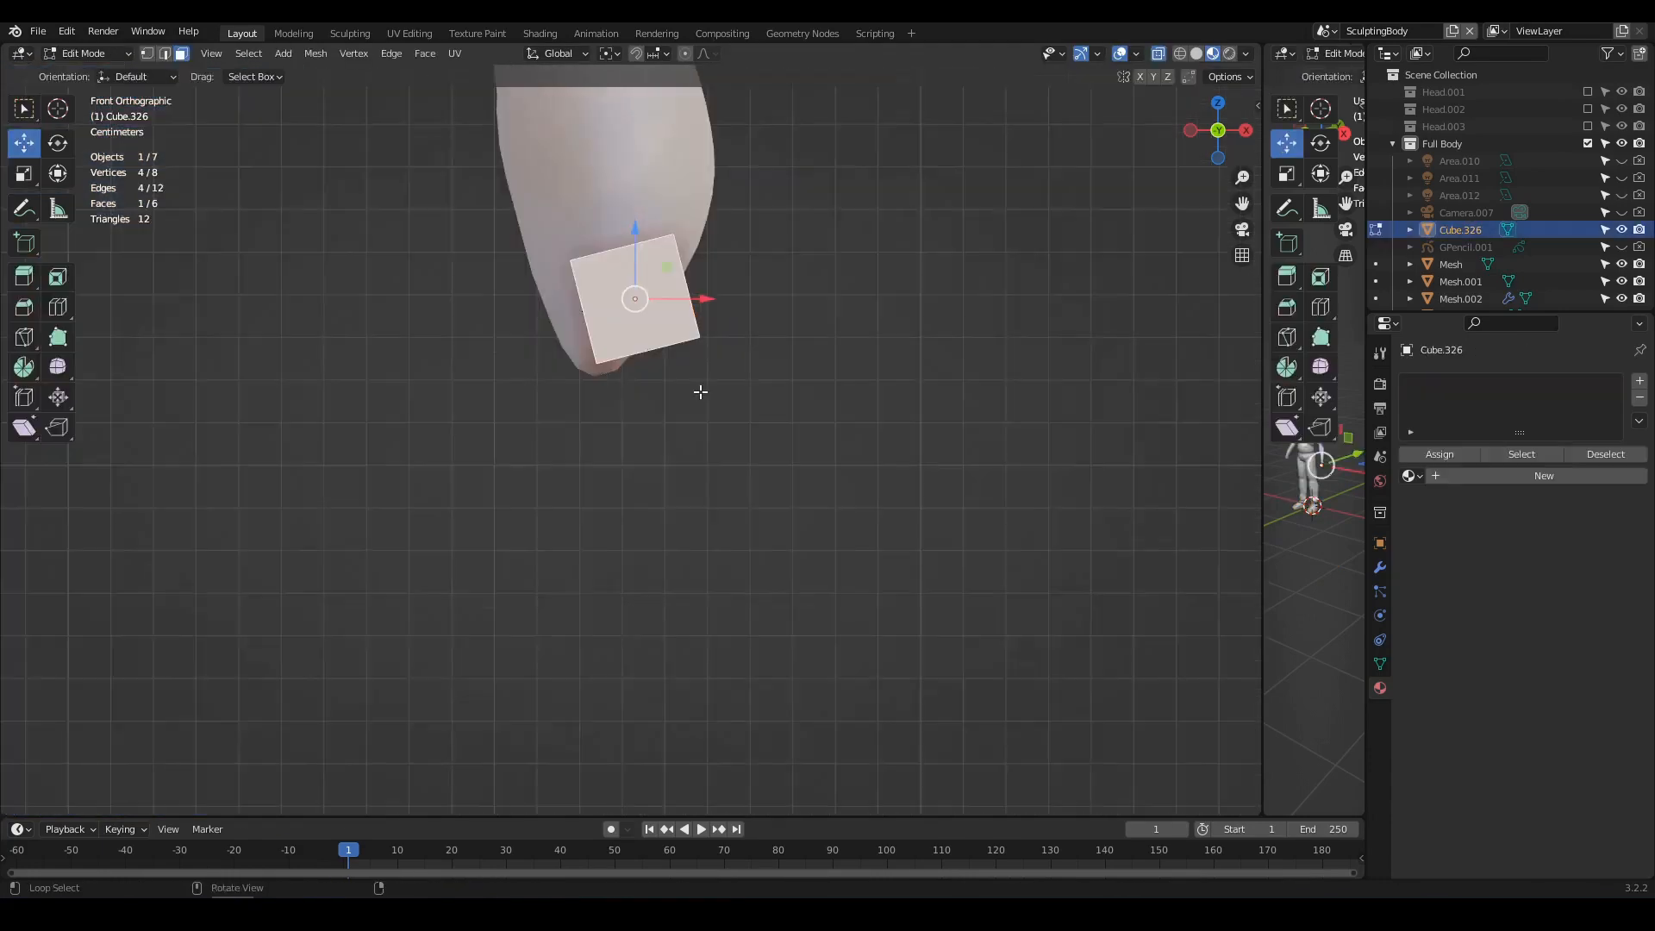
- Extrude the cube's bottom face three times in front view to form a downward finger curving in towards the leg
alt+middle_drag(698, 391, 671, 361)
click(593, 186)
scroll(599, 225, down, 1)
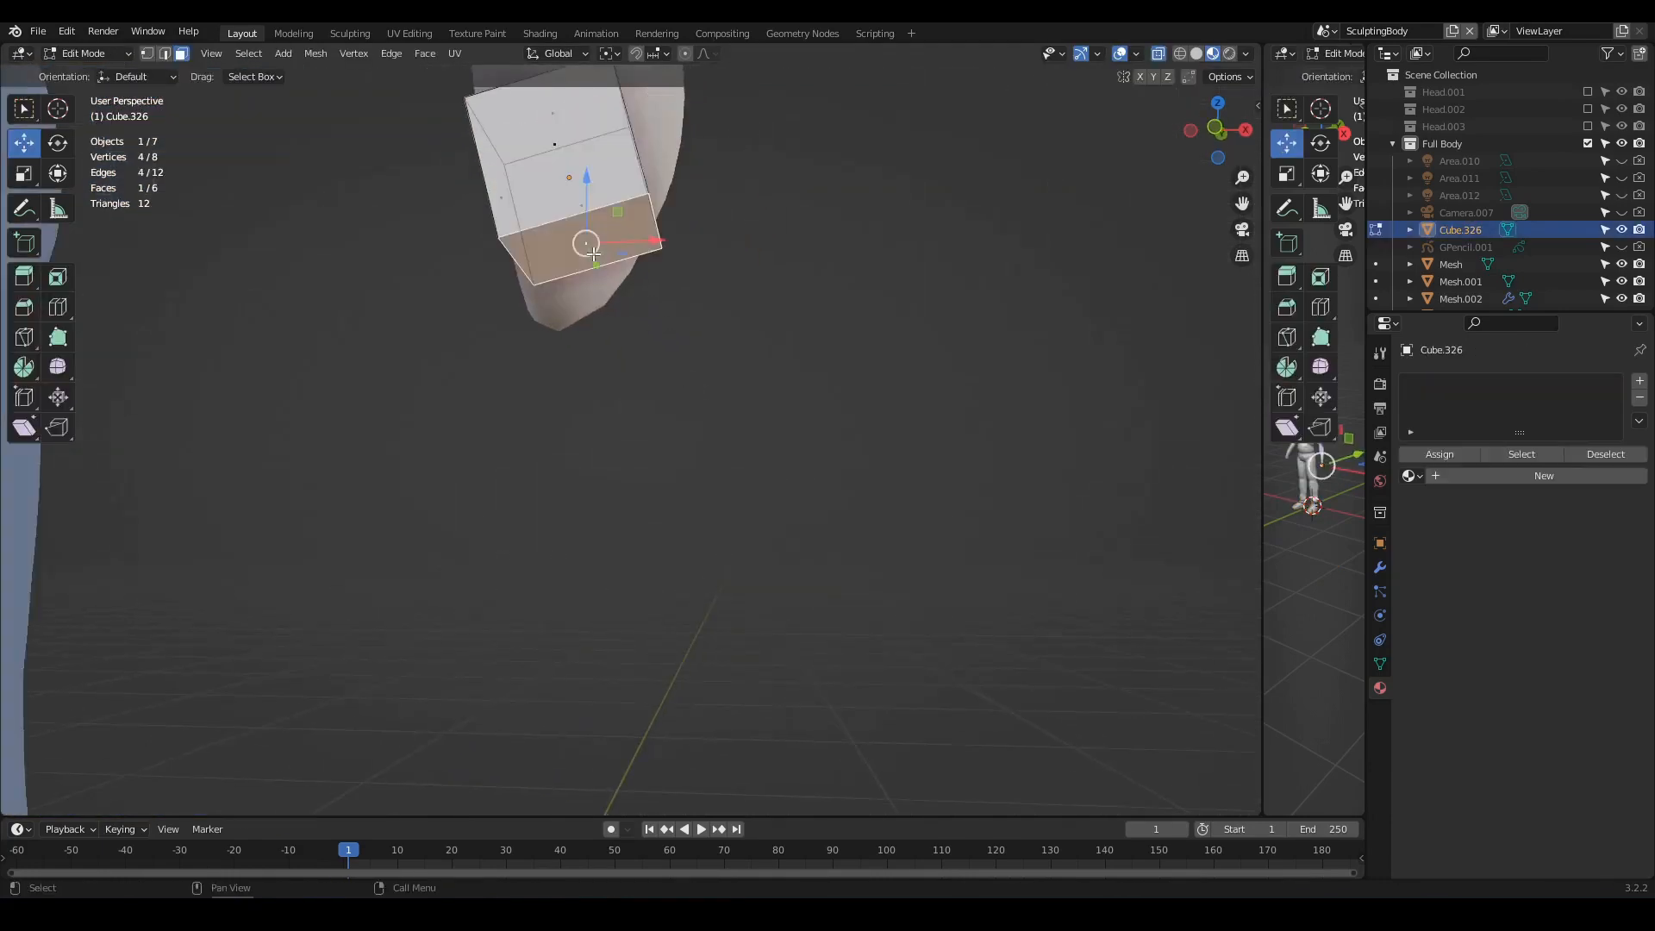
key(KP_1)
scroll(604, 284, down, 3)
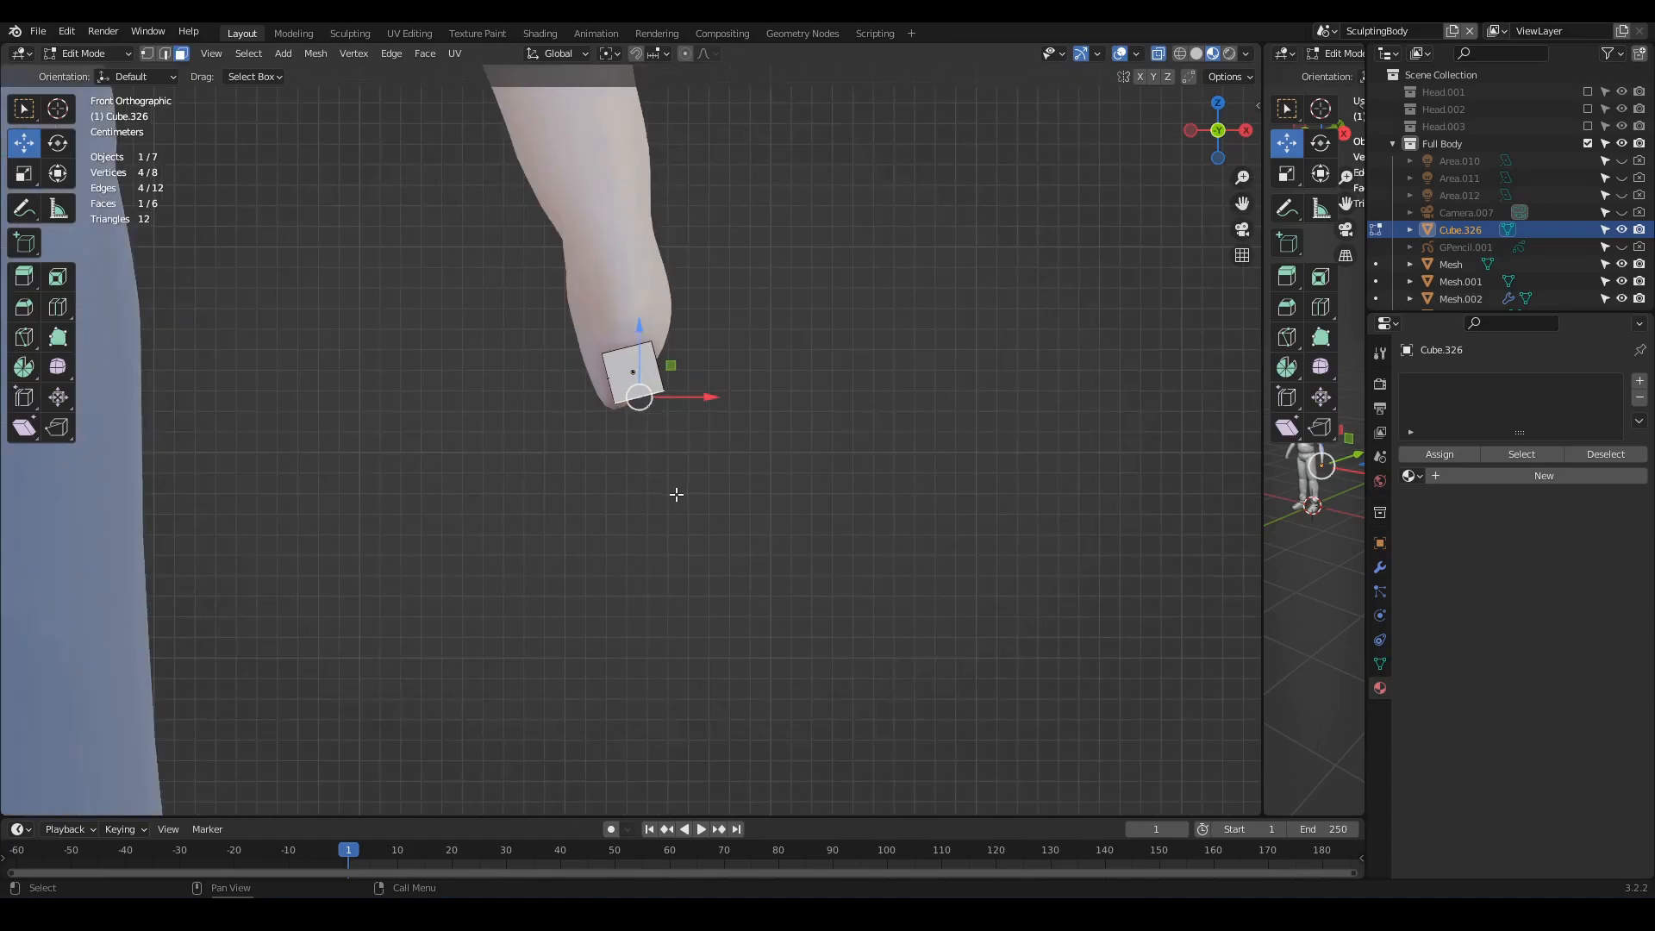
ctrl+right_click(637, 480)
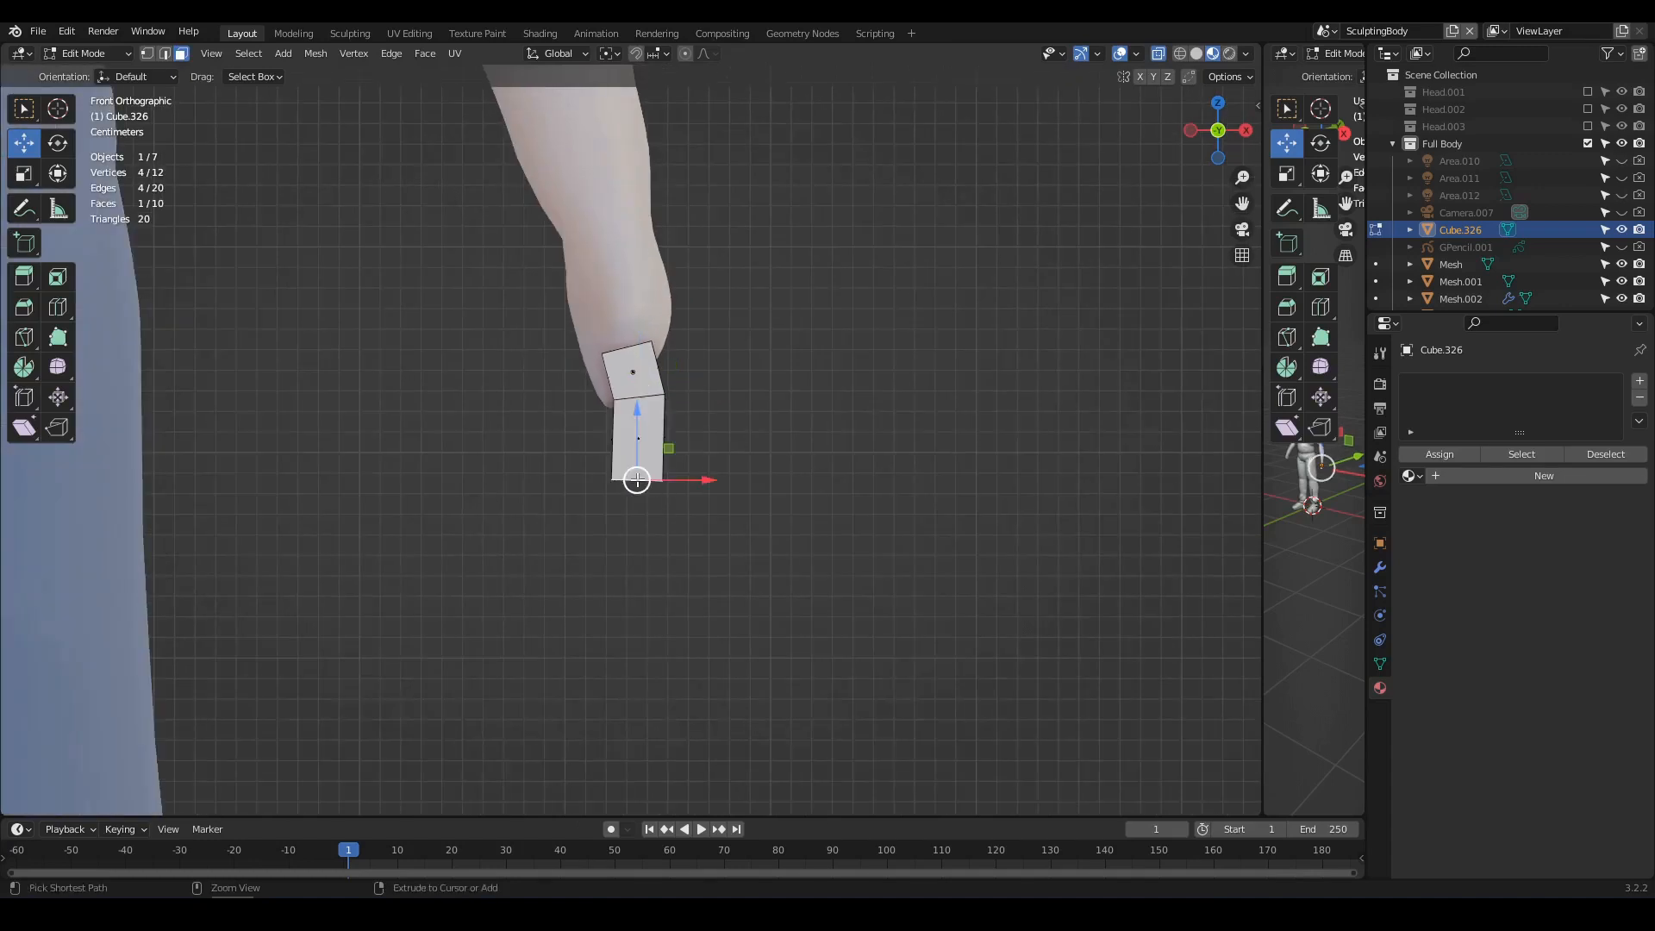
ctrl+right_click(628, 537)
ctrl+right_click(594, 591)
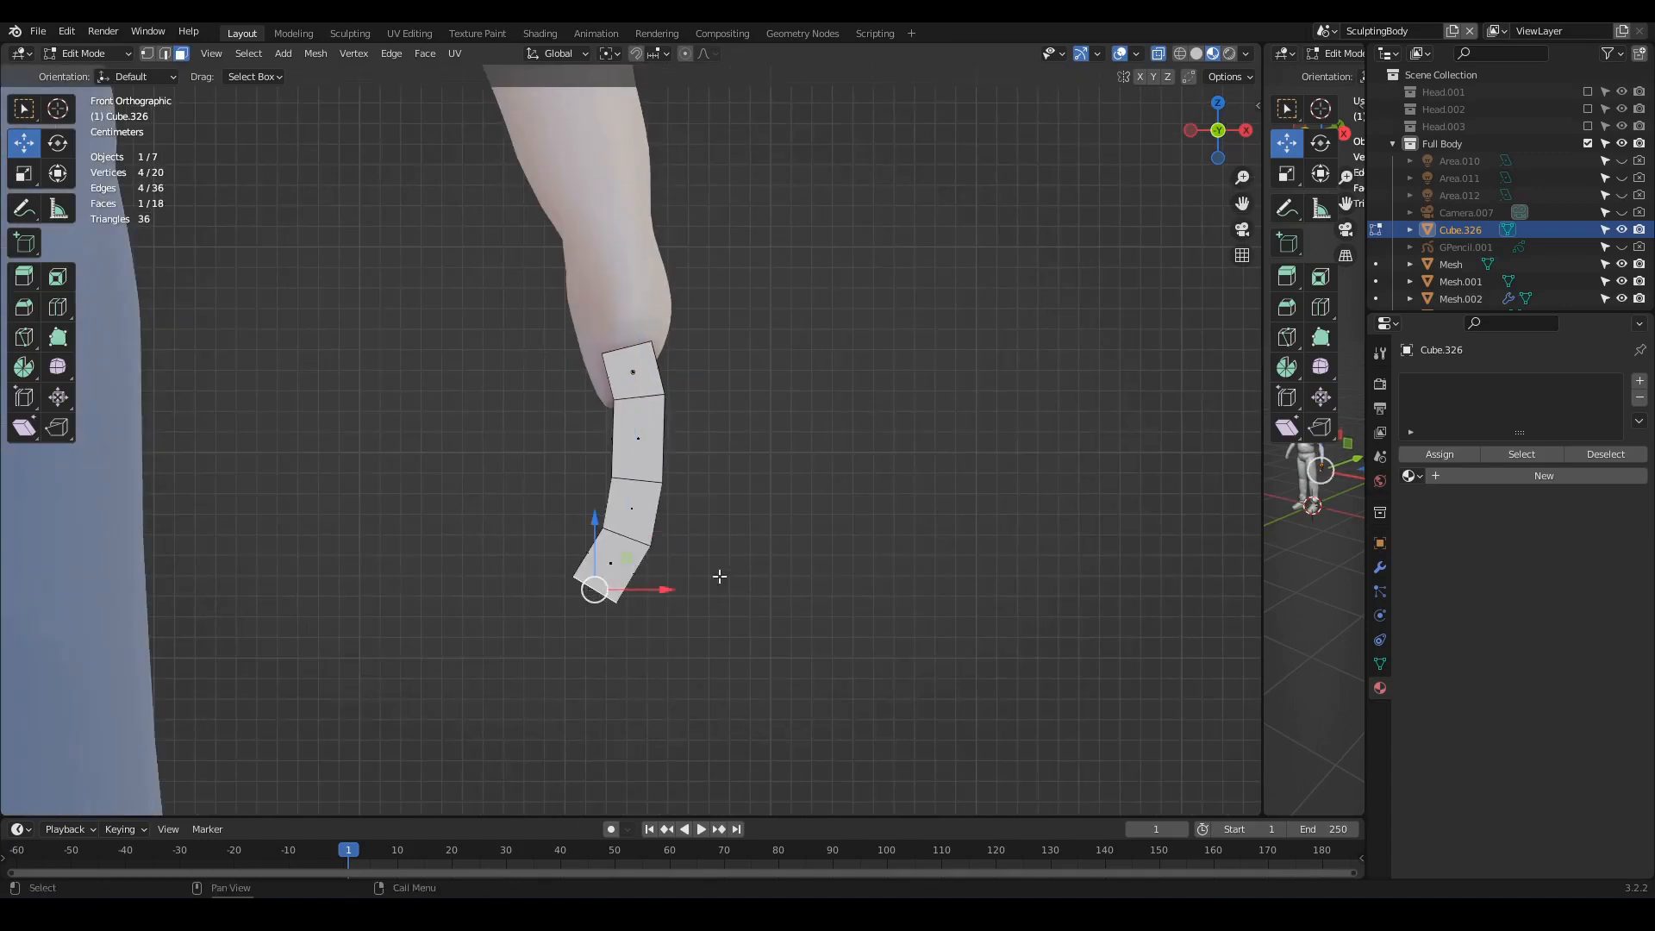
- Adjust the cross-section vertices at the finger's upper joints to refine its segment spacing
scroll(684, 556, up, 1)
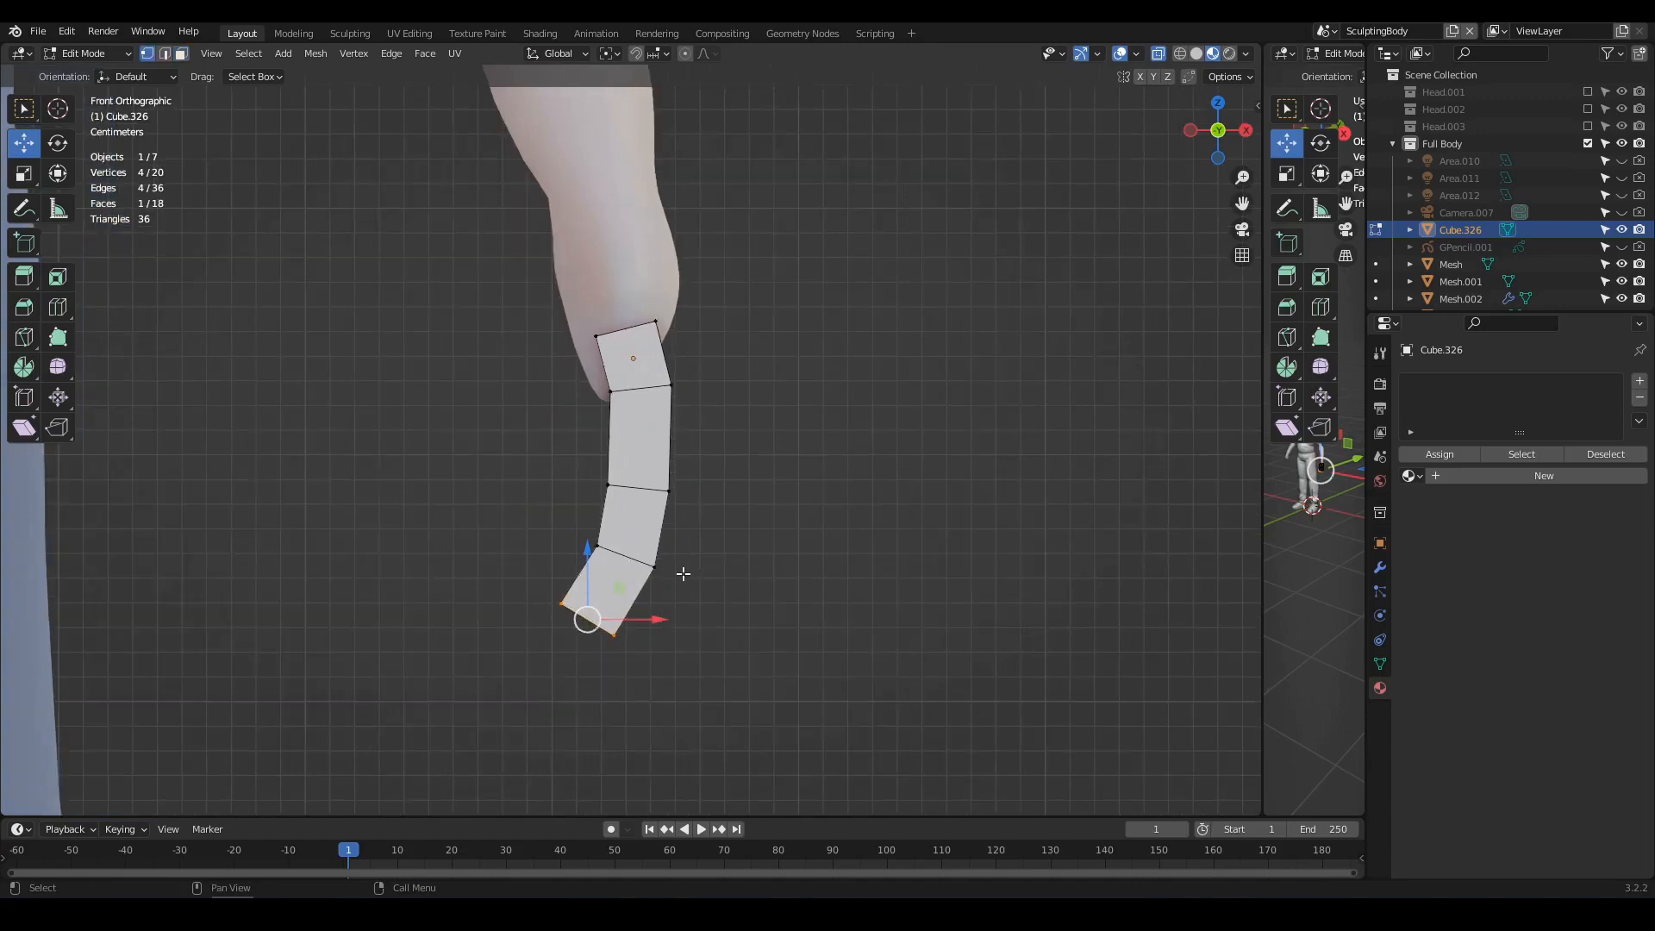
shift+middle_drag(684, 581, 684, 533)
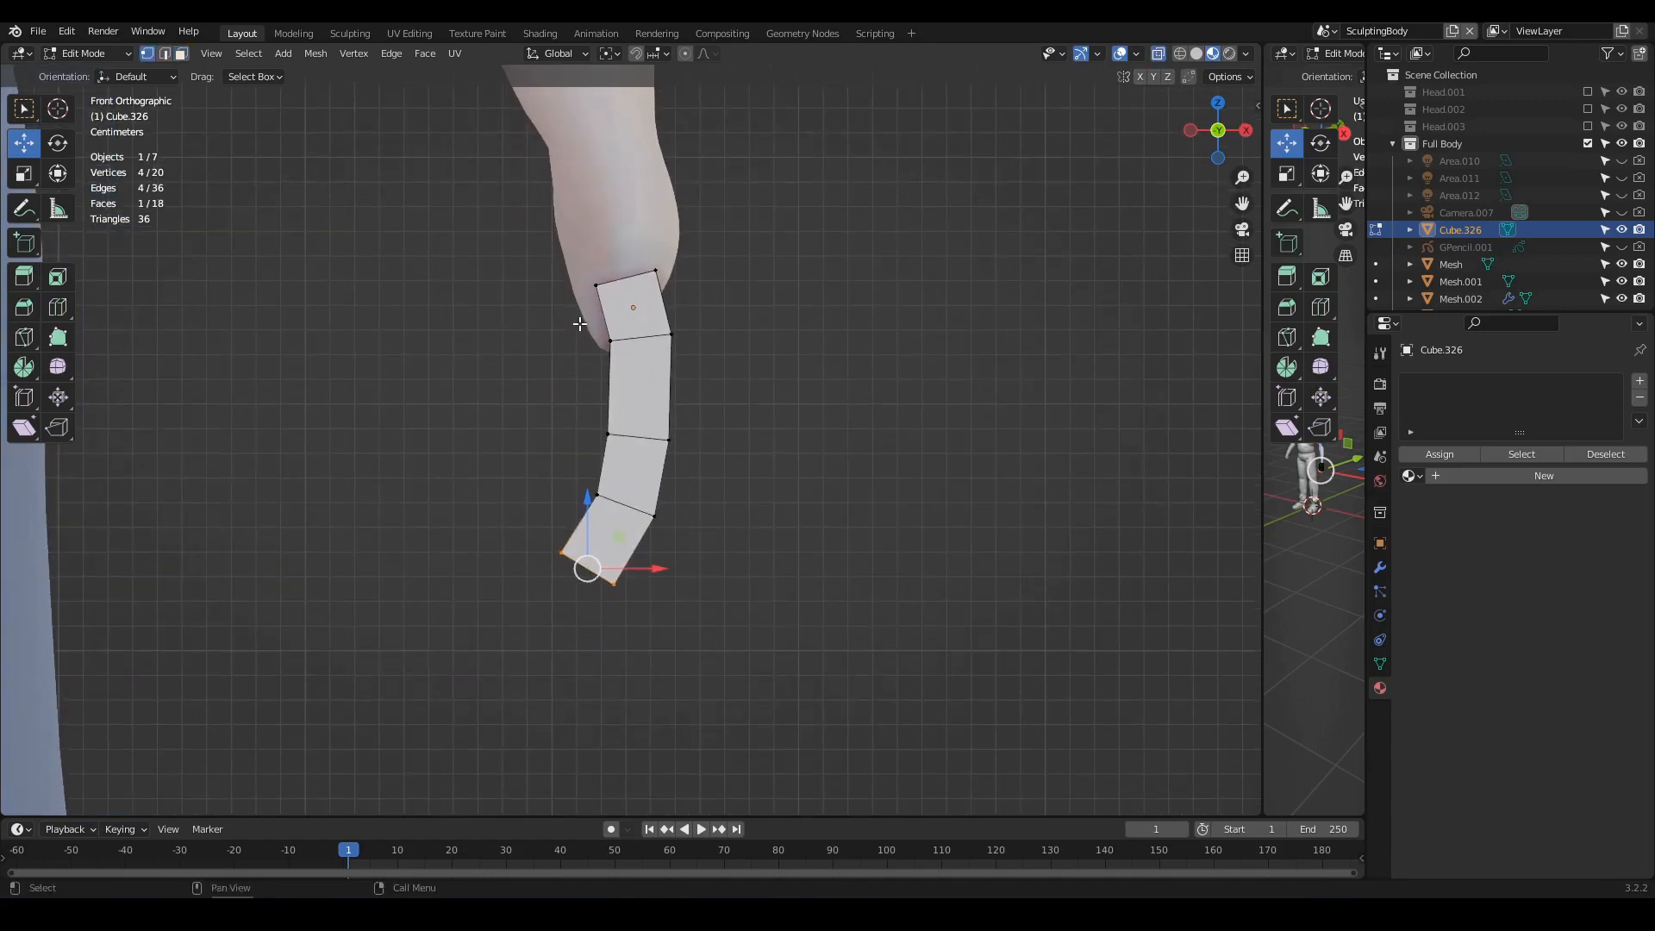
drag(580, 324, 749, 377)
key(g)
click(721, 395)
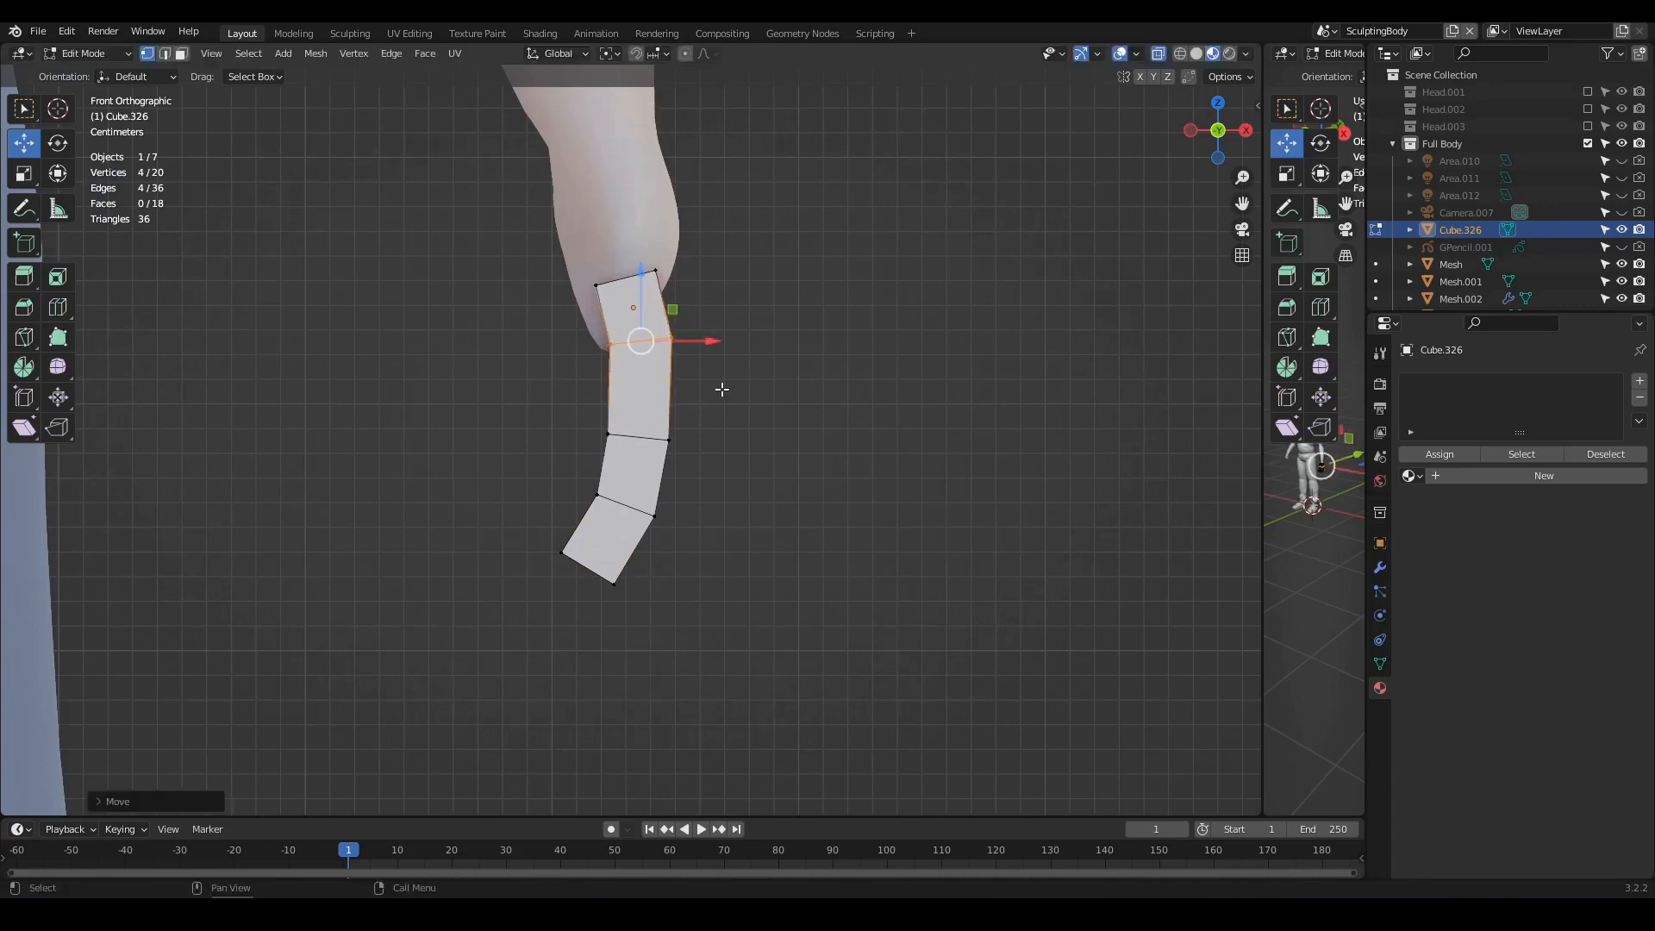
drag(575, 399, 701, 473)
drag(701, 473, 716, 498)
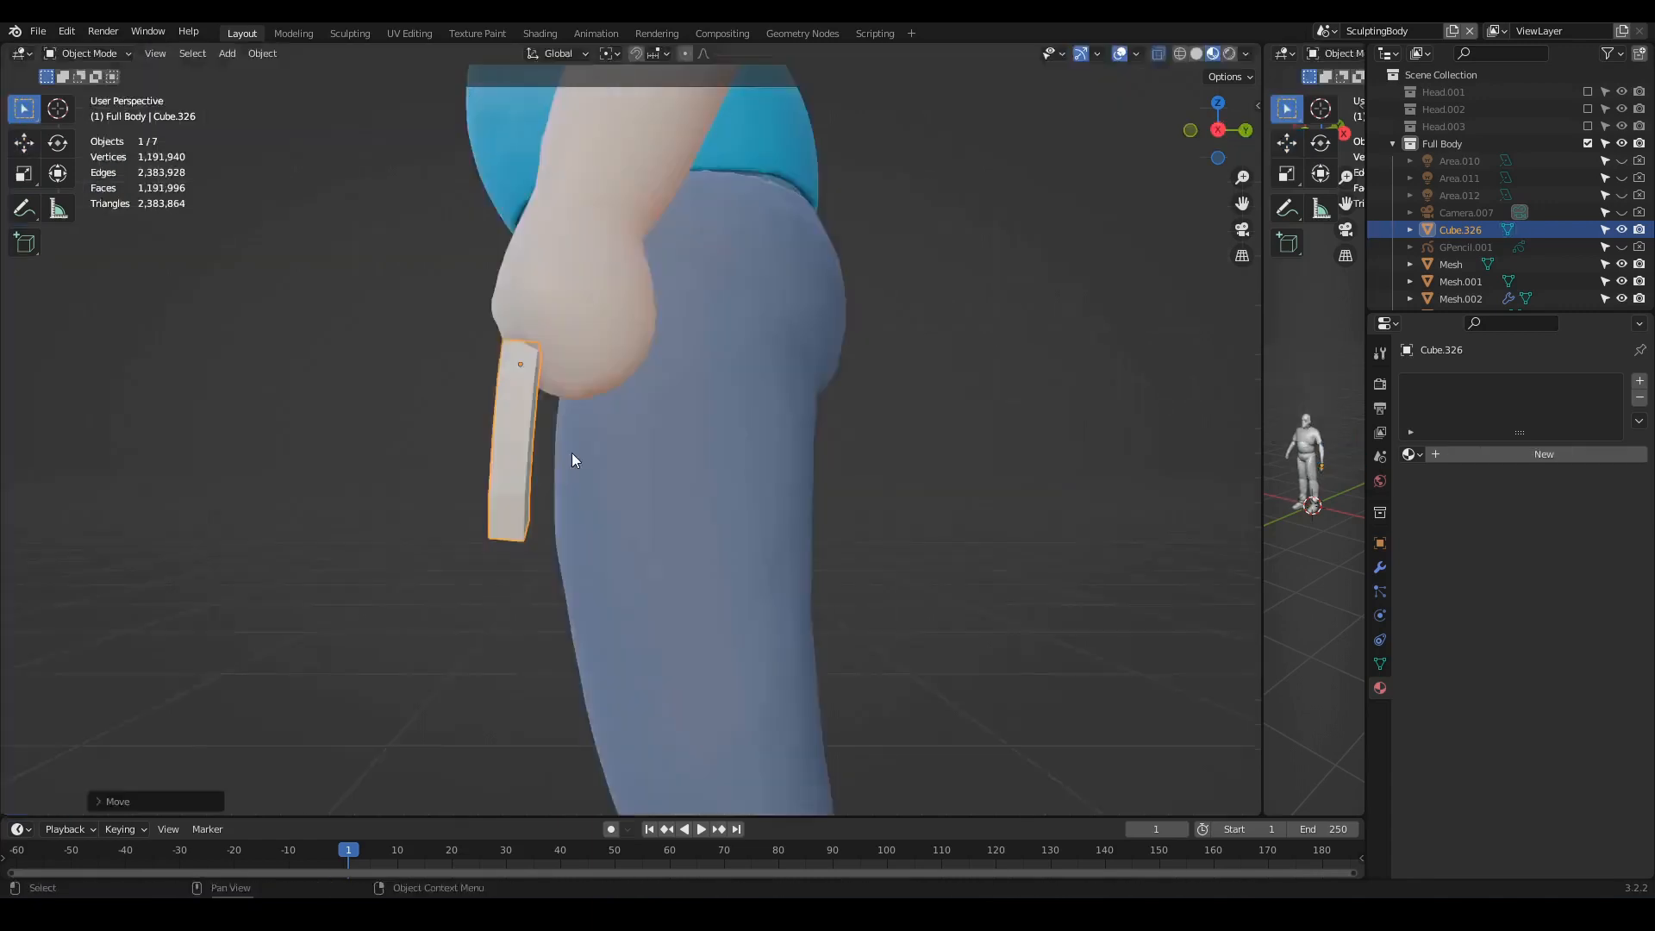
- Duplicate the finger block along the end of the hand, adjusting each copy's size and angle
key(shift+d)
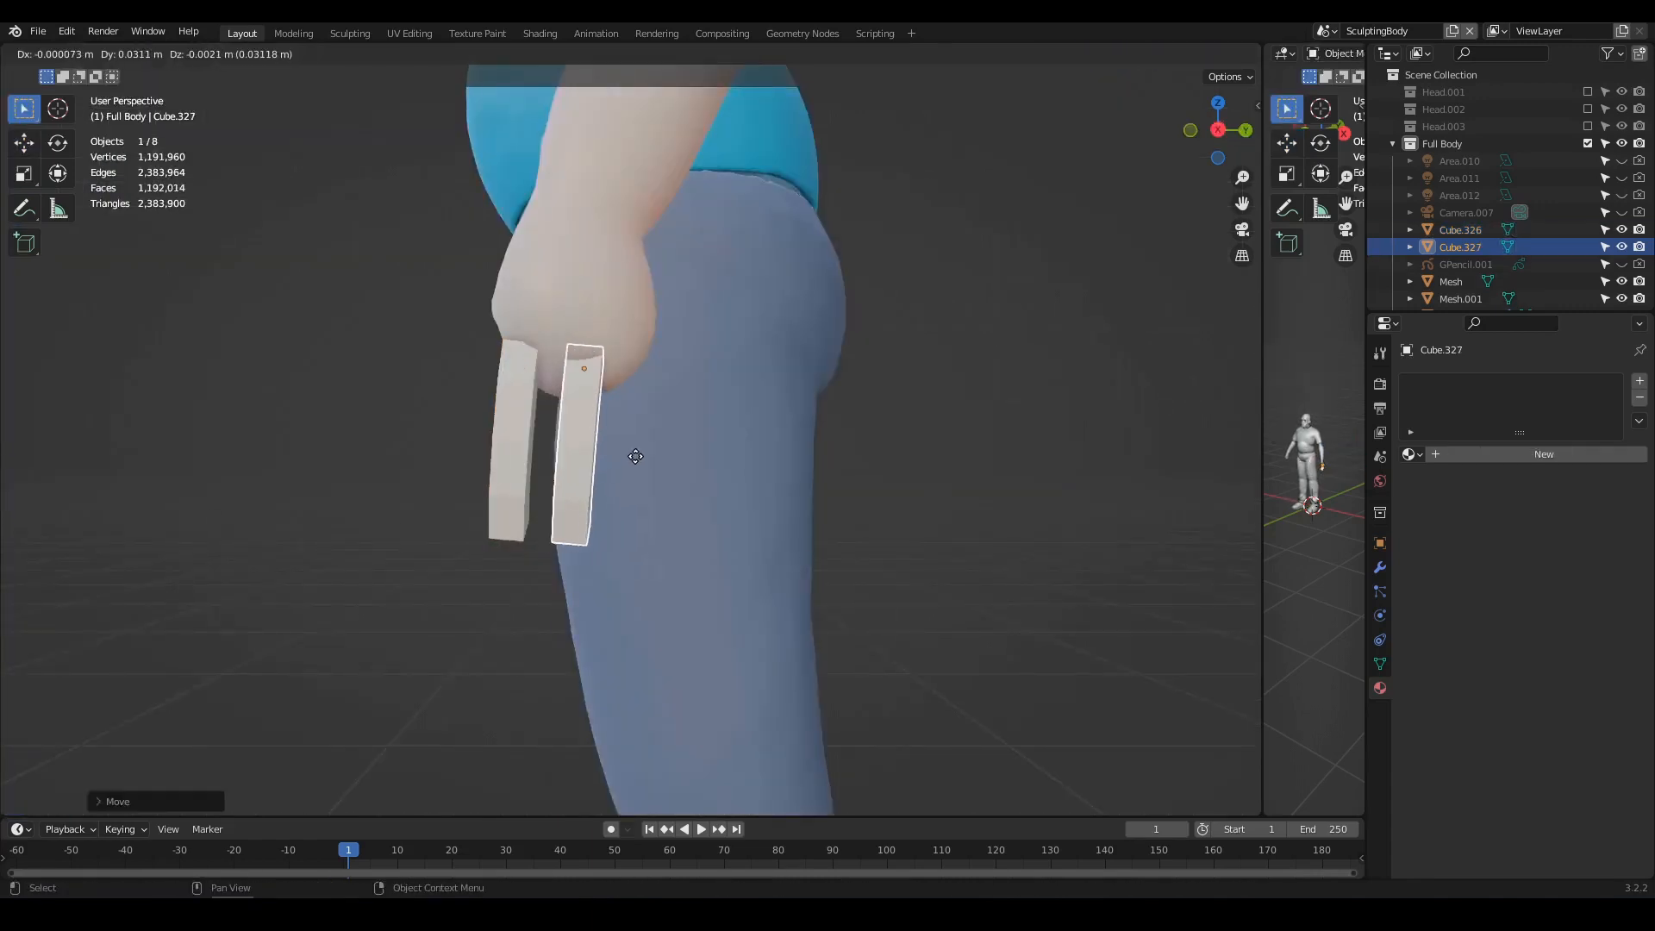
click(631, 471)
key(s)
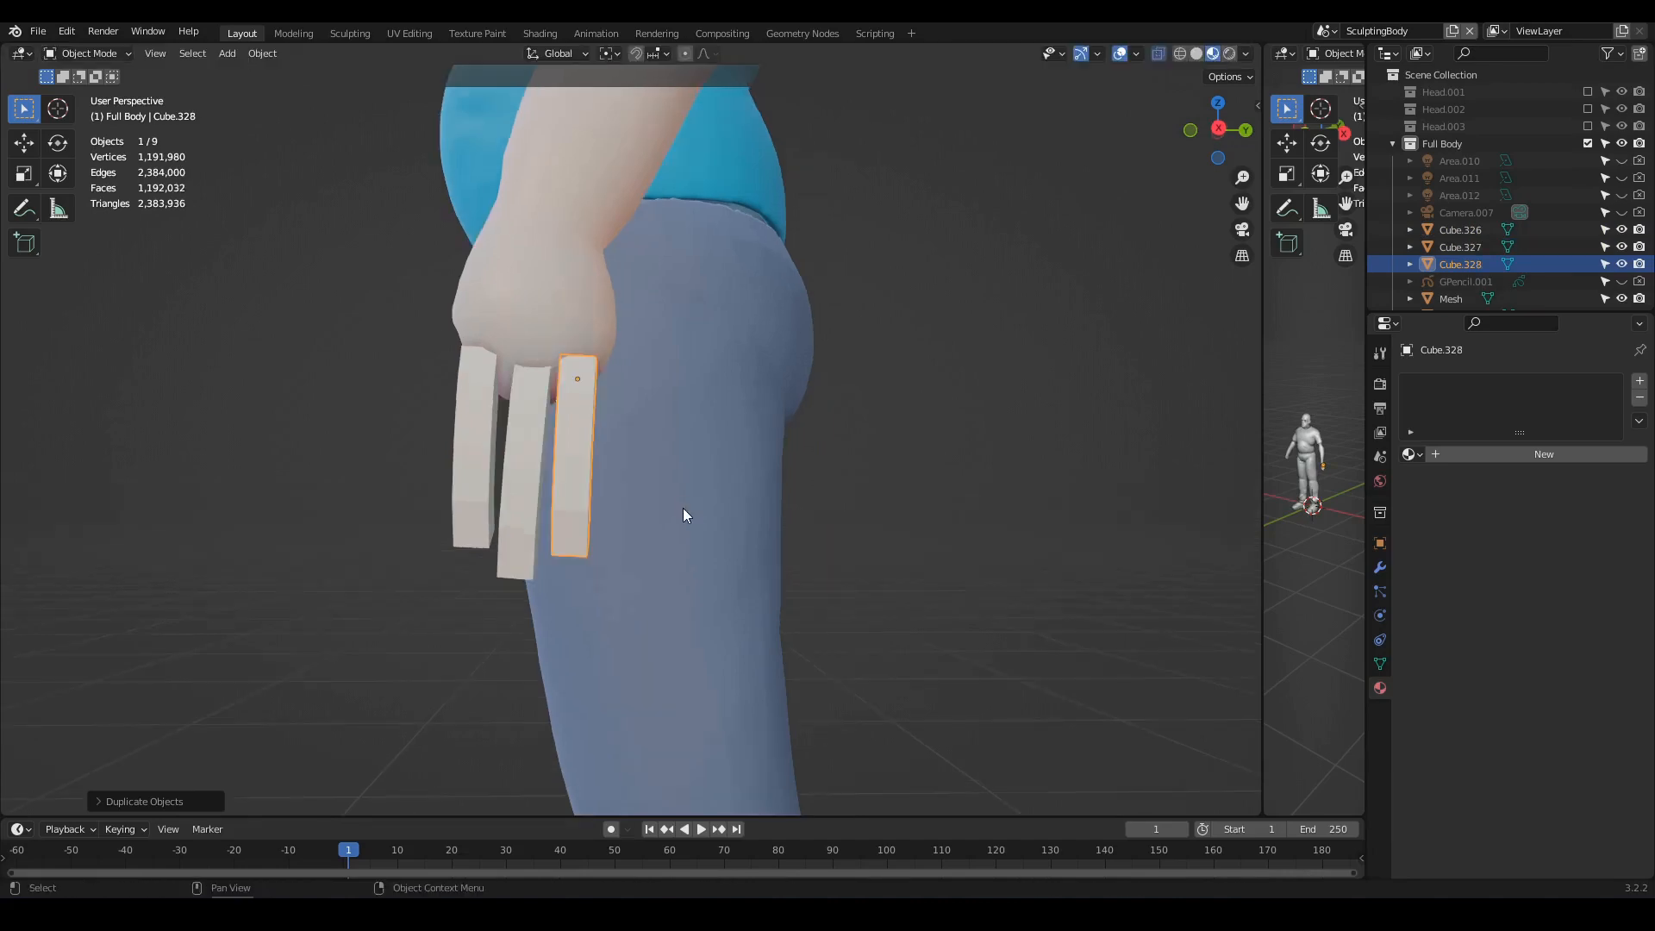
key(r)
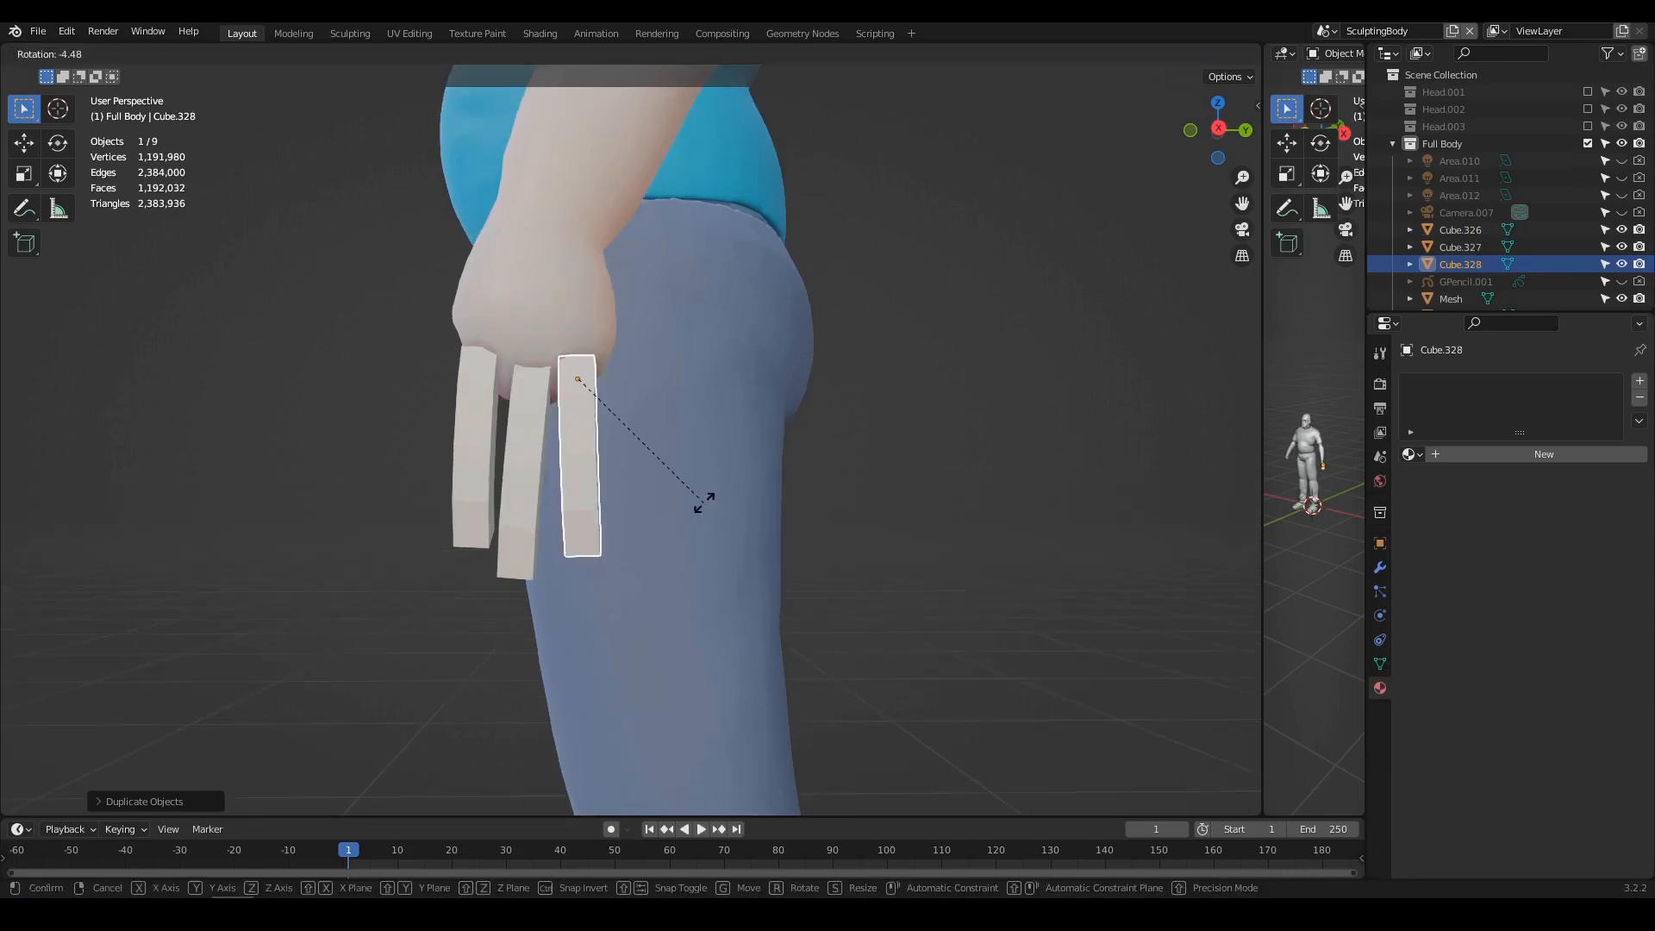
click(700, 497)
- Build up the hand around the base of the finger blocks with the Draw brush in Sculpt Mode
middle_drag(605, 495, 697, 559)
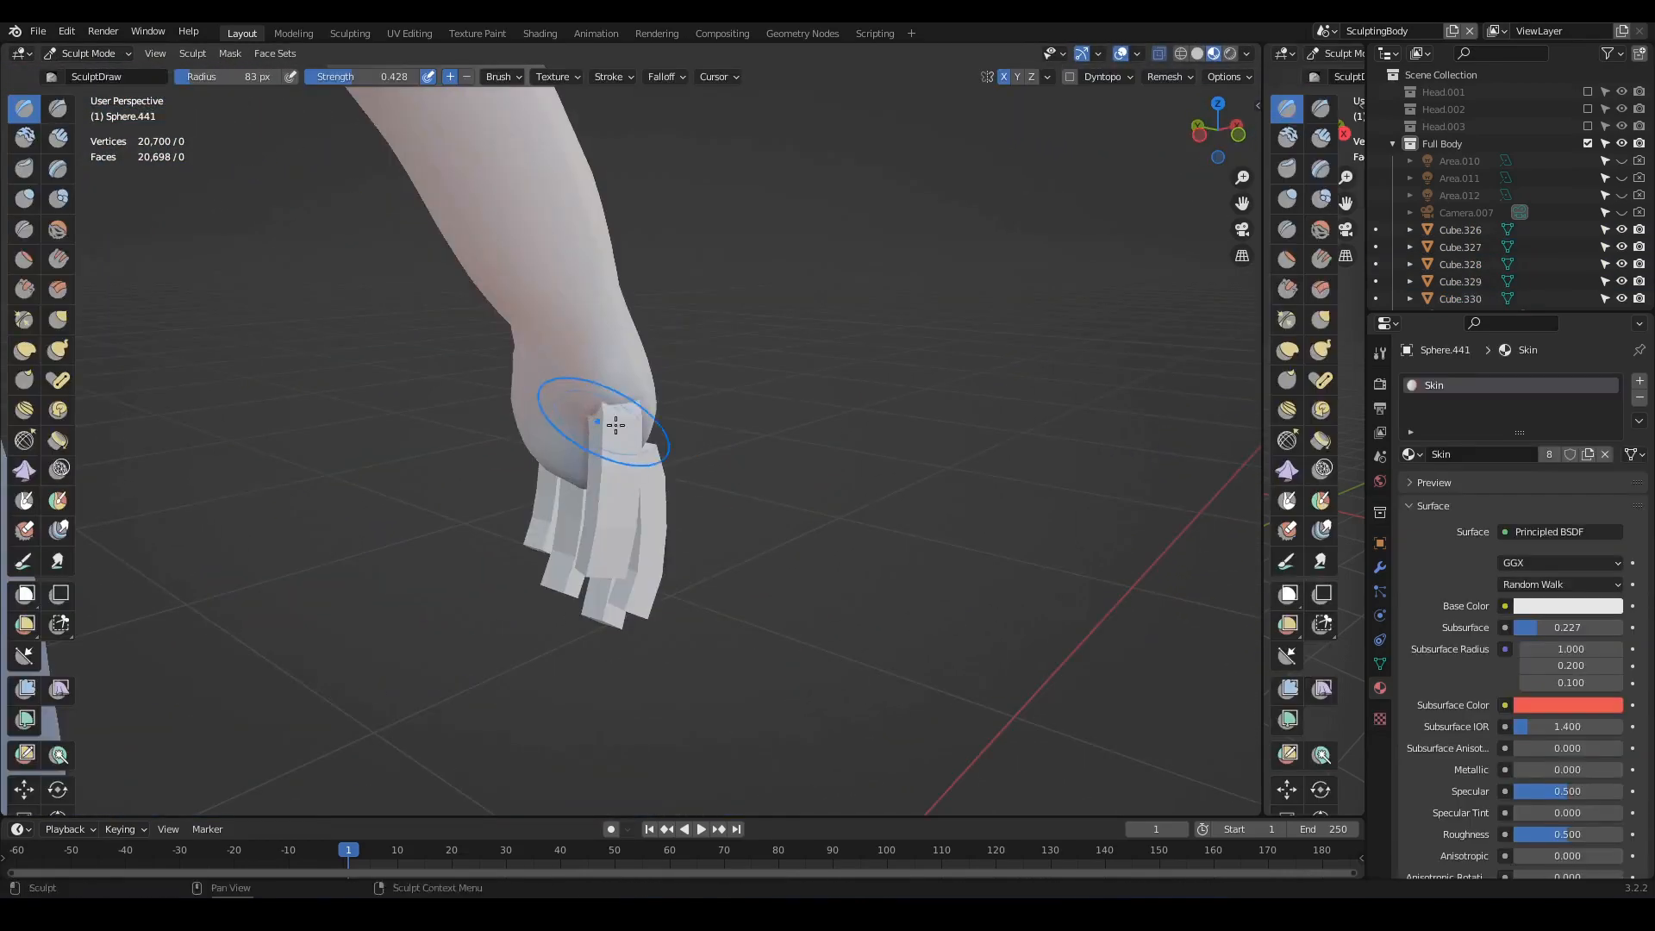
middle_drag(615, 425, 609, 397)
scroll(609, 398, up, 2)
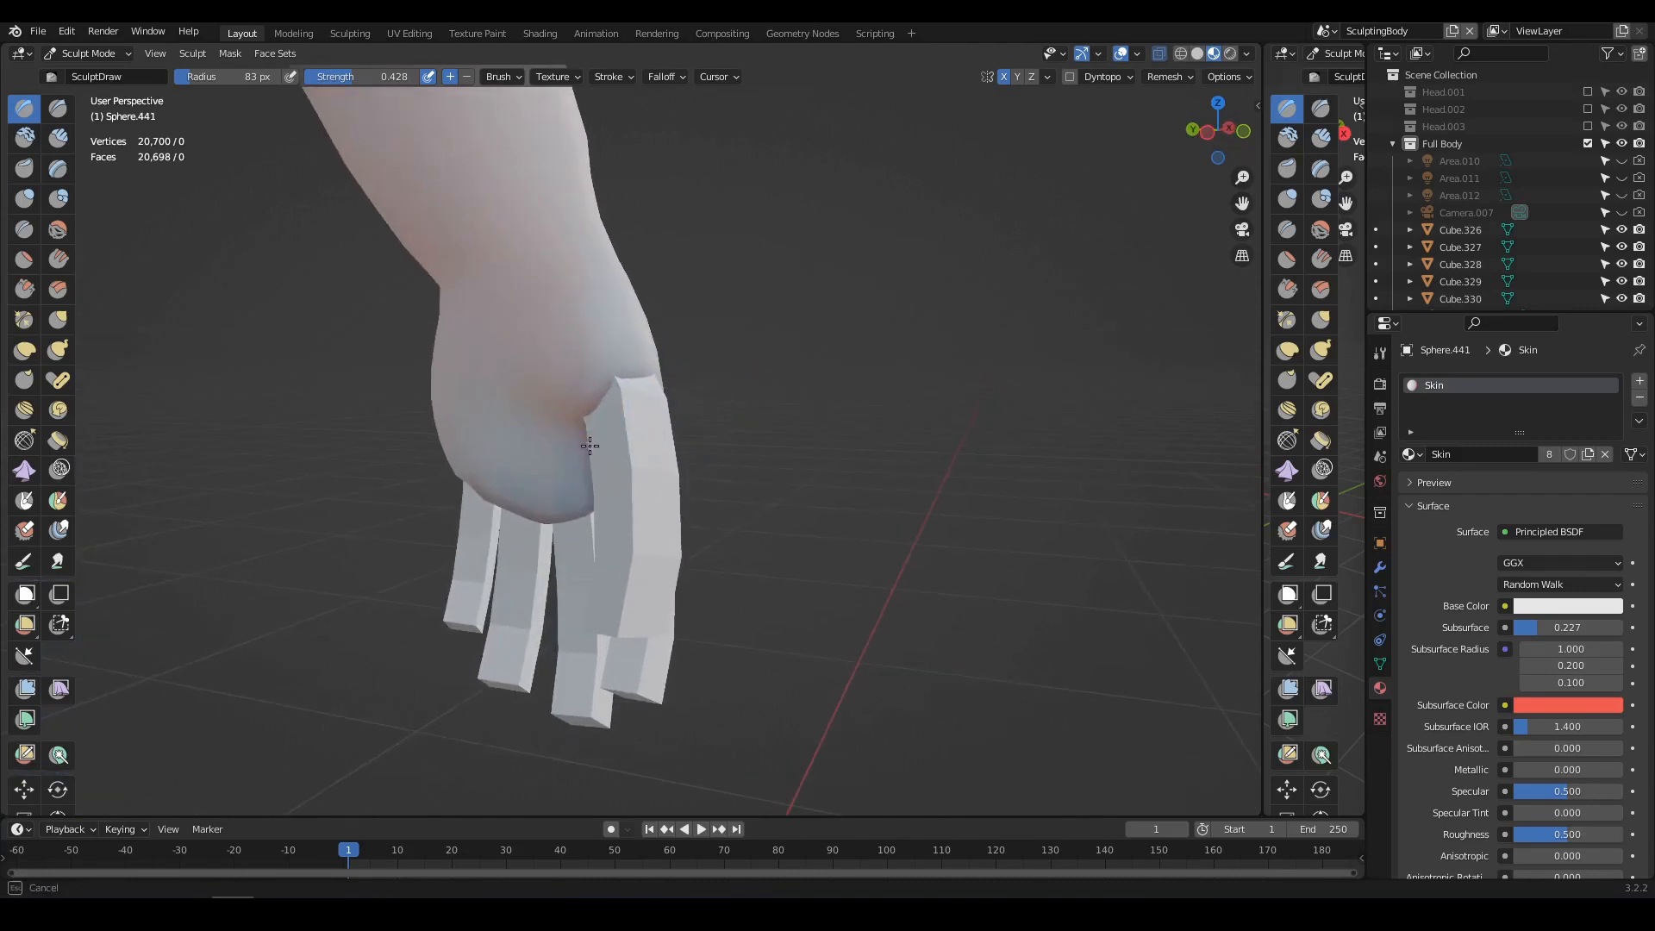
middle_drag(674, 395, 594, 371)
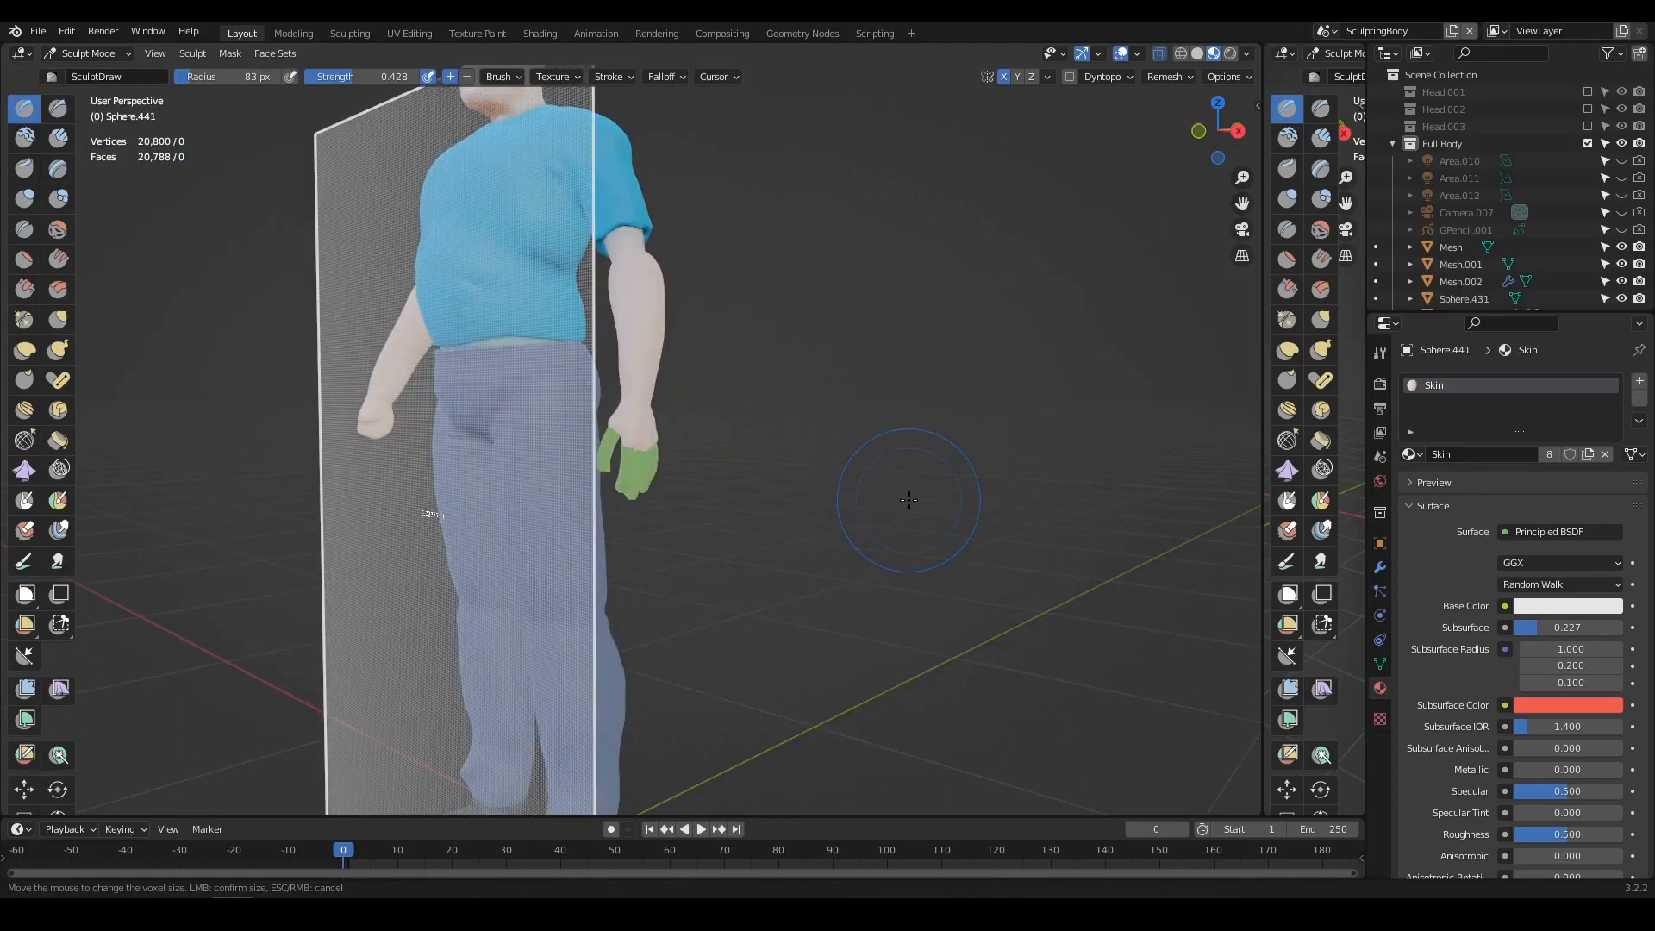
- Try a voxel remesh of the joined body and finger blocks at a newly chosen voxel size
click(909, 500)
scroll(787, 488, up, 3)
middle_drag(784, 487, 739, 443)
scroll(682, 480, up, 3)
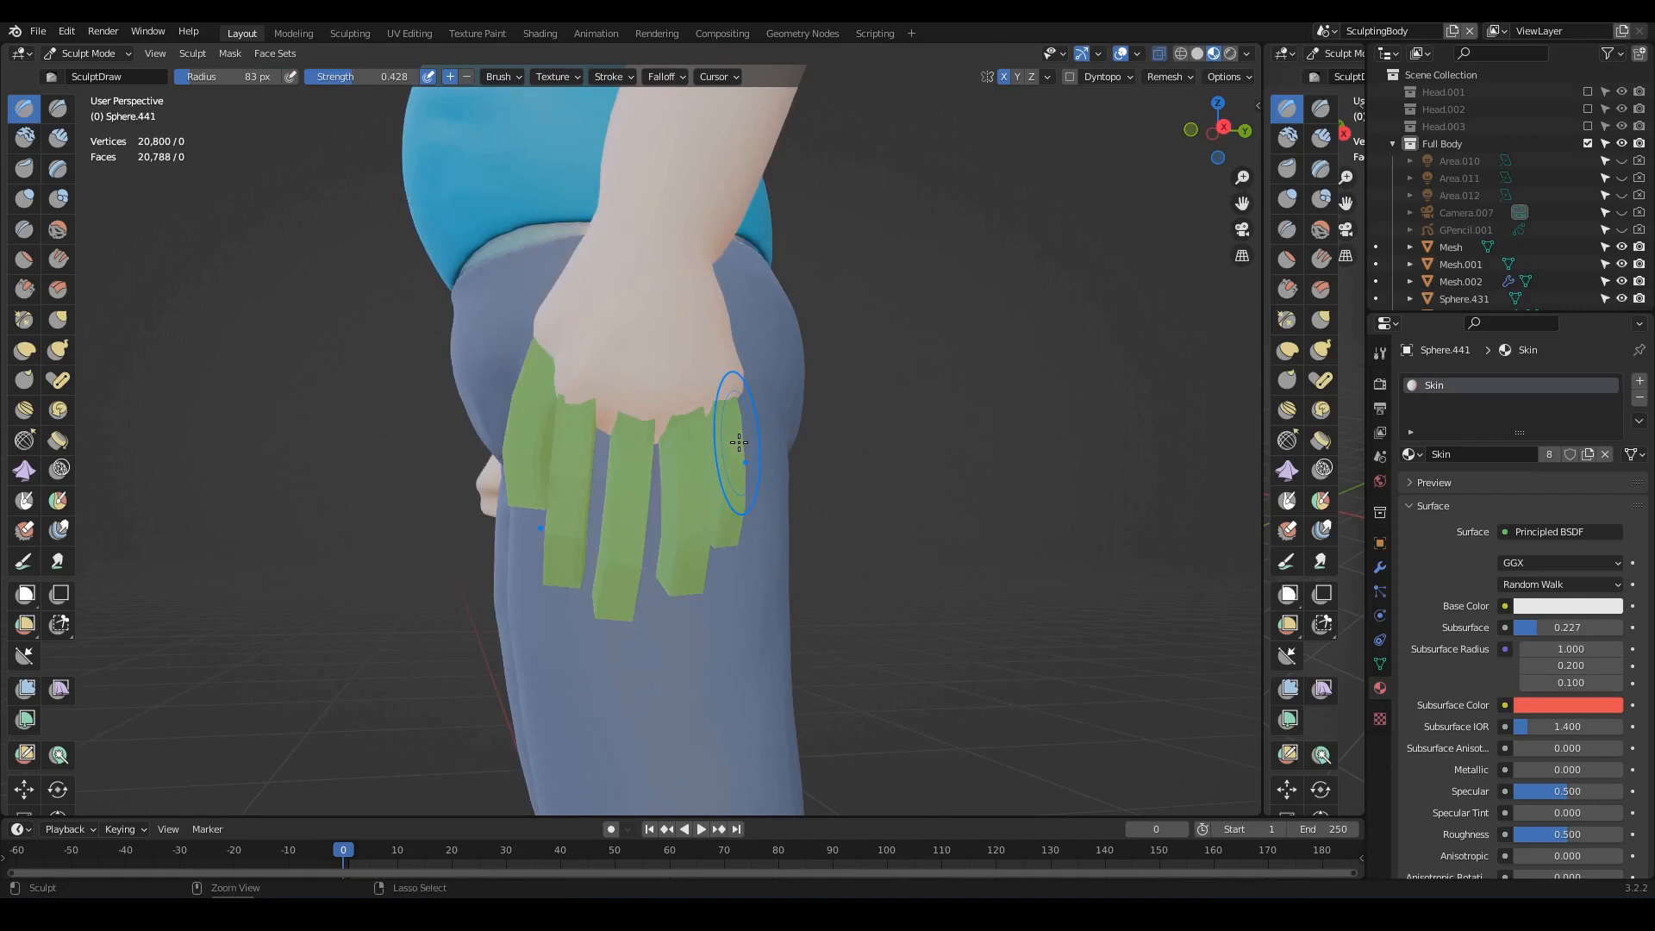
key(ctrl+r)
scroll(595, 522, up, 5)
middle_drag(625, 545, 710, 554)
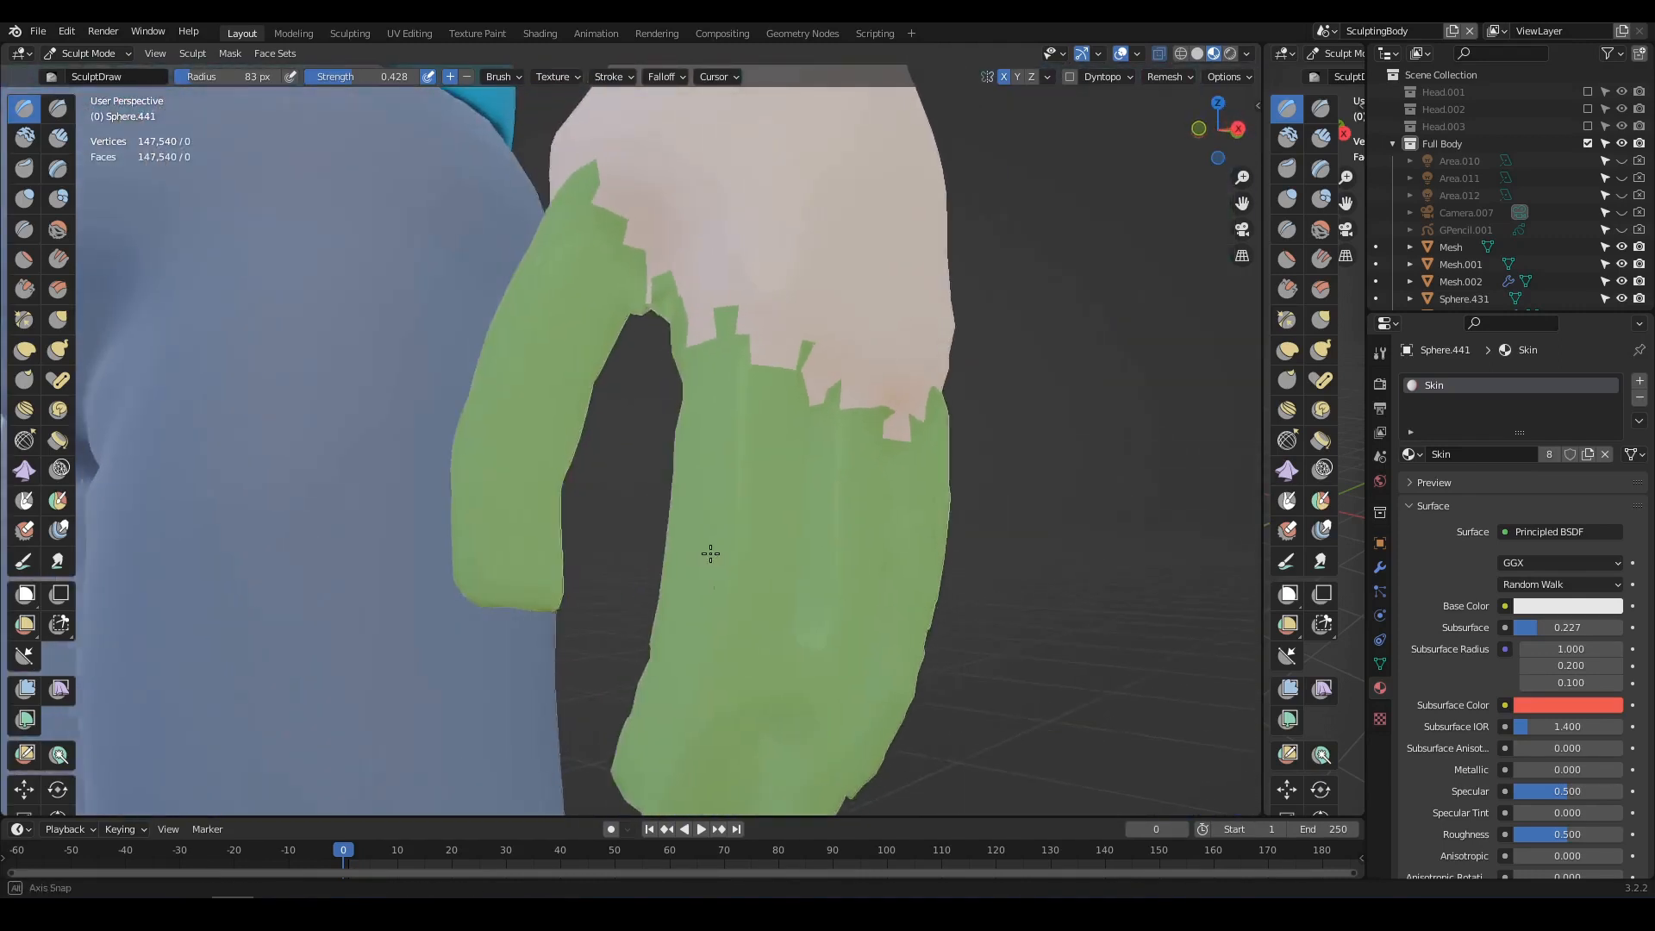
scroll(698, 551, down, 5)
key(ctrl+z)
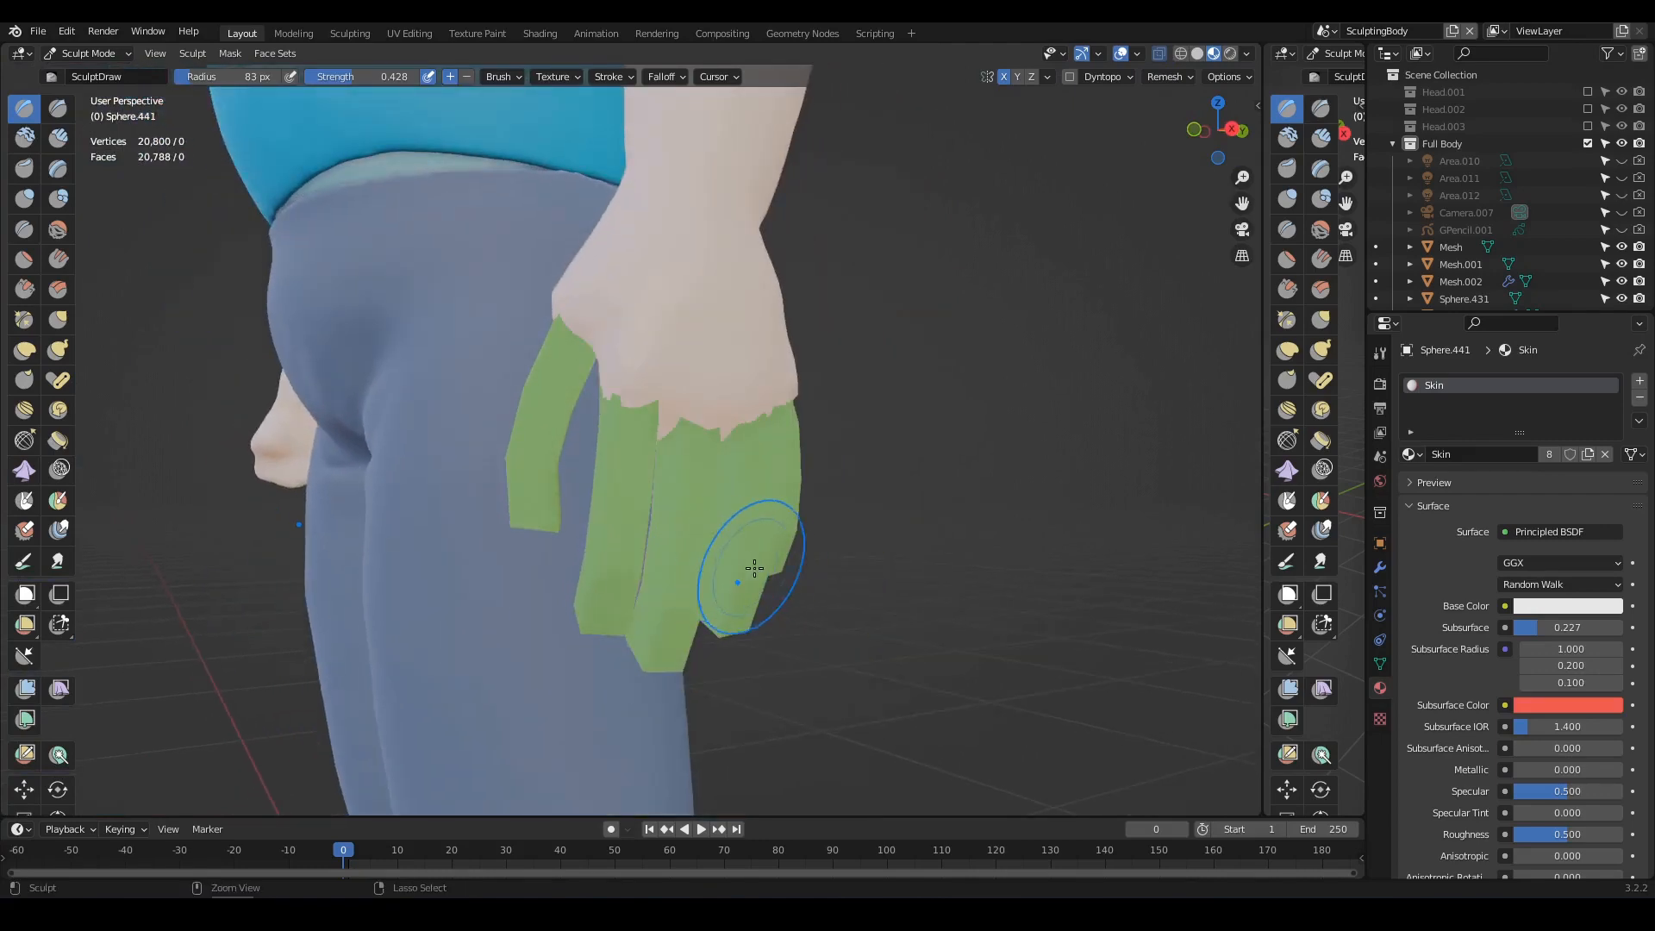
- Undo back past the join so the finger blocks are separate objects from the body again
key(ctrl+z)
key(ctrl+z)
key(ctrl+z)
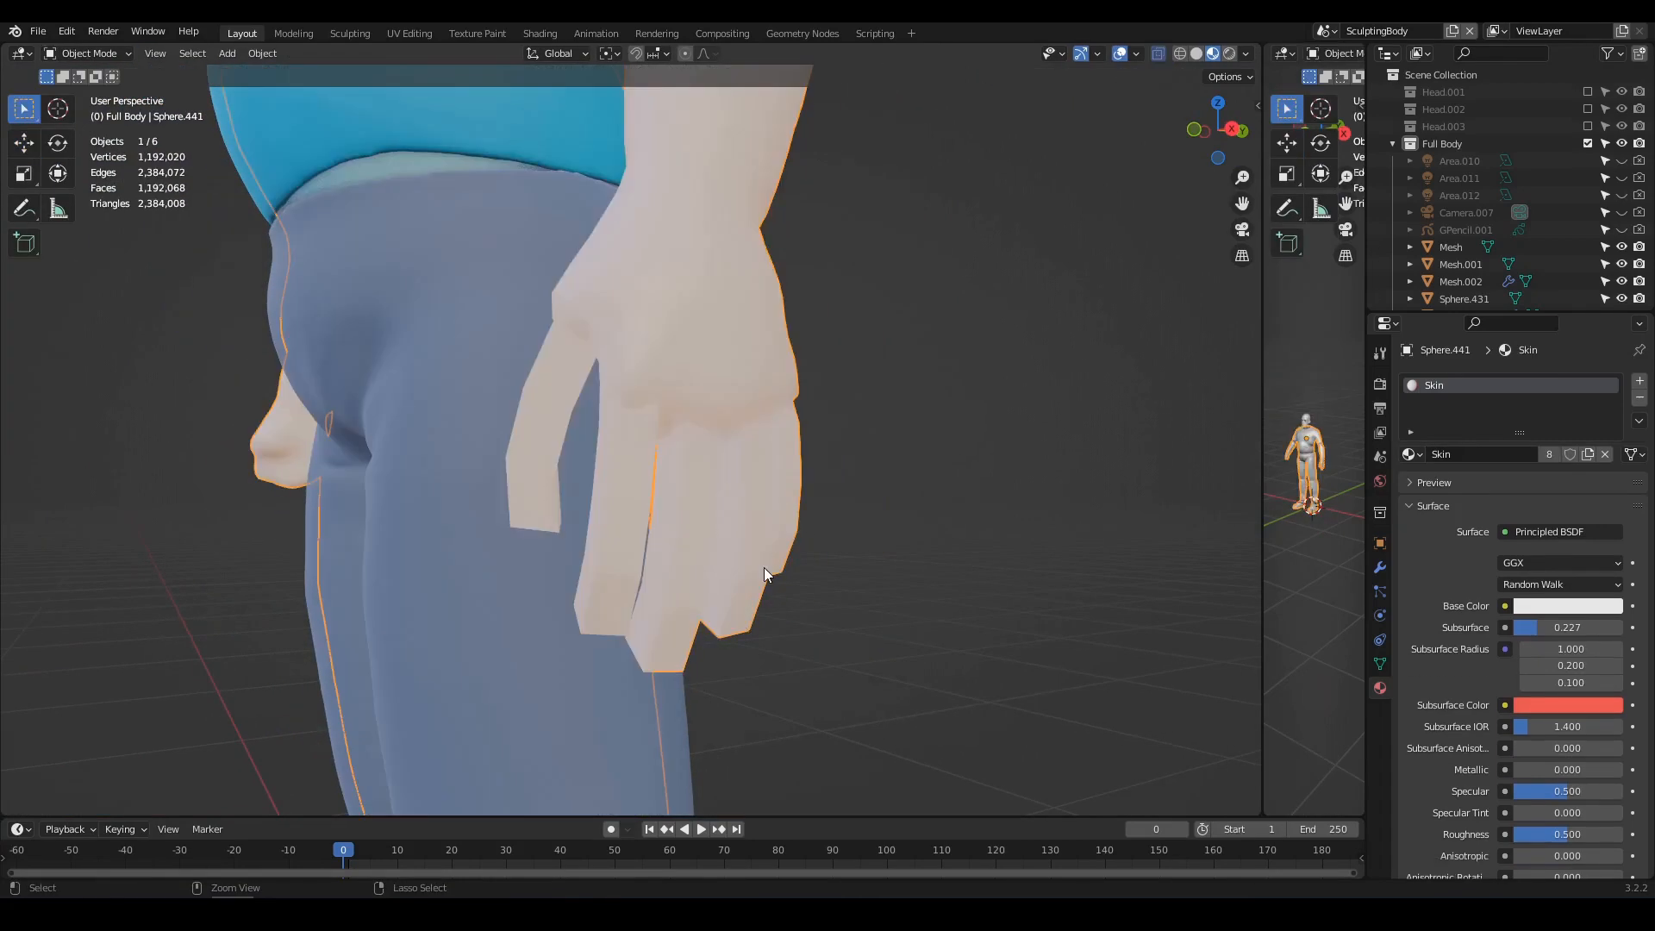
key(ctrl+z)
scroll(763, 567, down, 2)
middle_drag(764, 566, 753, 566)
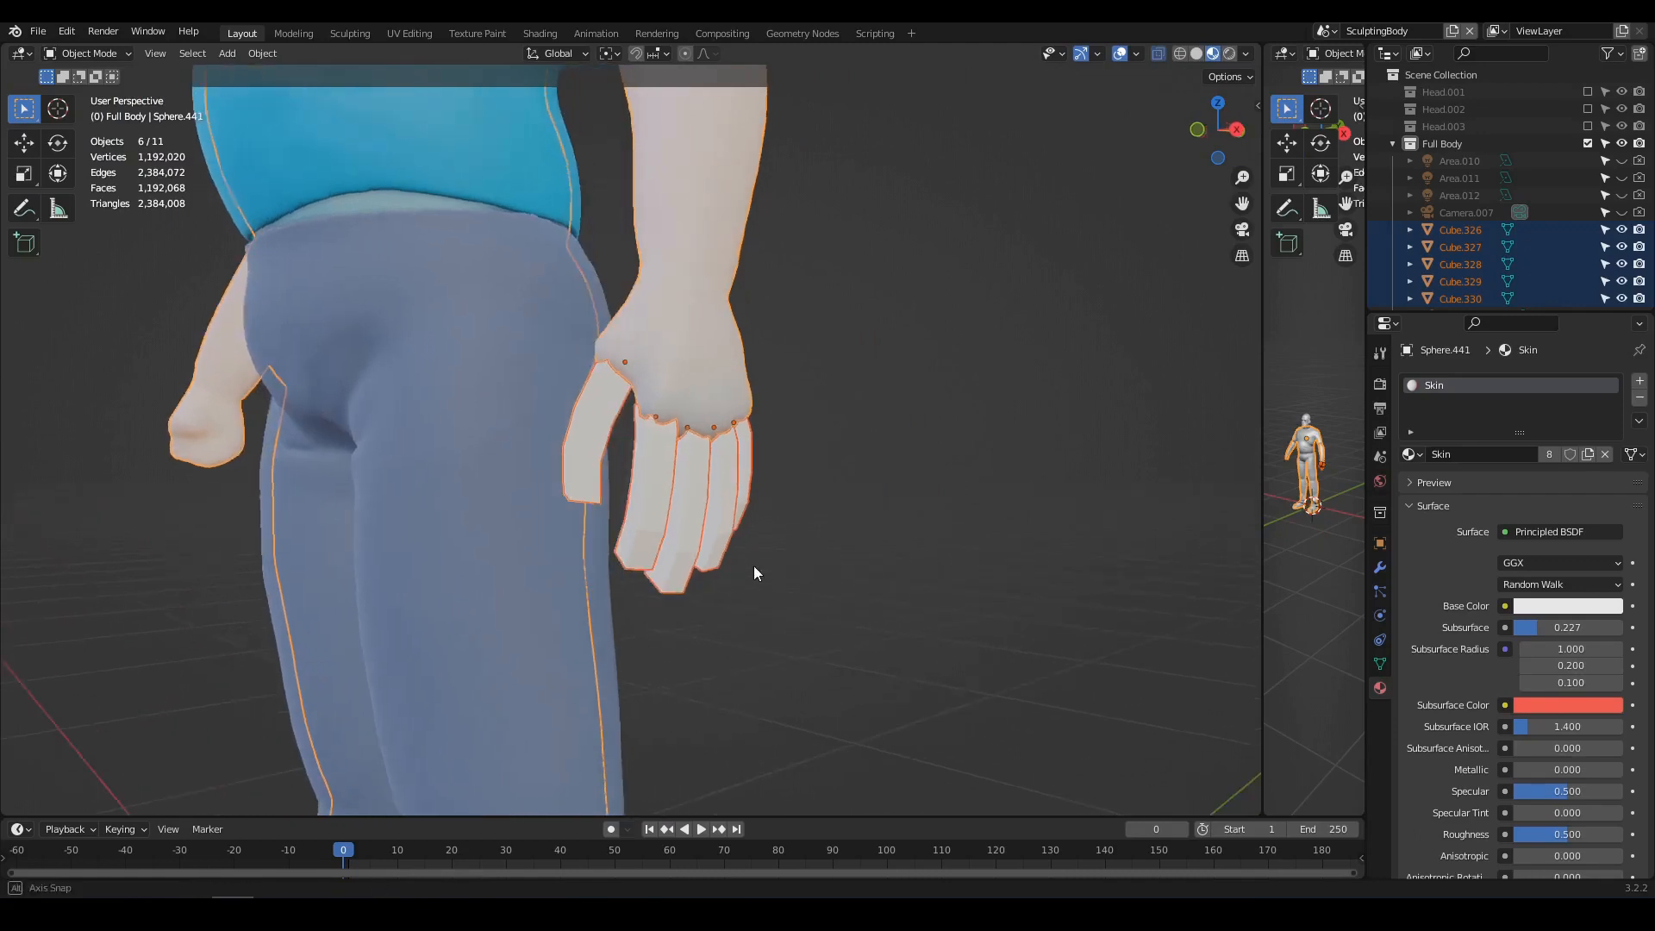
- Rejoin the finger blocks to the body and voxel-remesh the combined mesh at a finer resolution in Sculpt Mode
scroll(620, 476, up, 3)
click(615, 474)
mouse_move(615, 474)
middle_down()
mouse_move(705, 525)
mouse_move(564, 515)
mouse_move(697, 515)
mouse_move(642, 512)
mouse_move(655, 505)
middle_up()
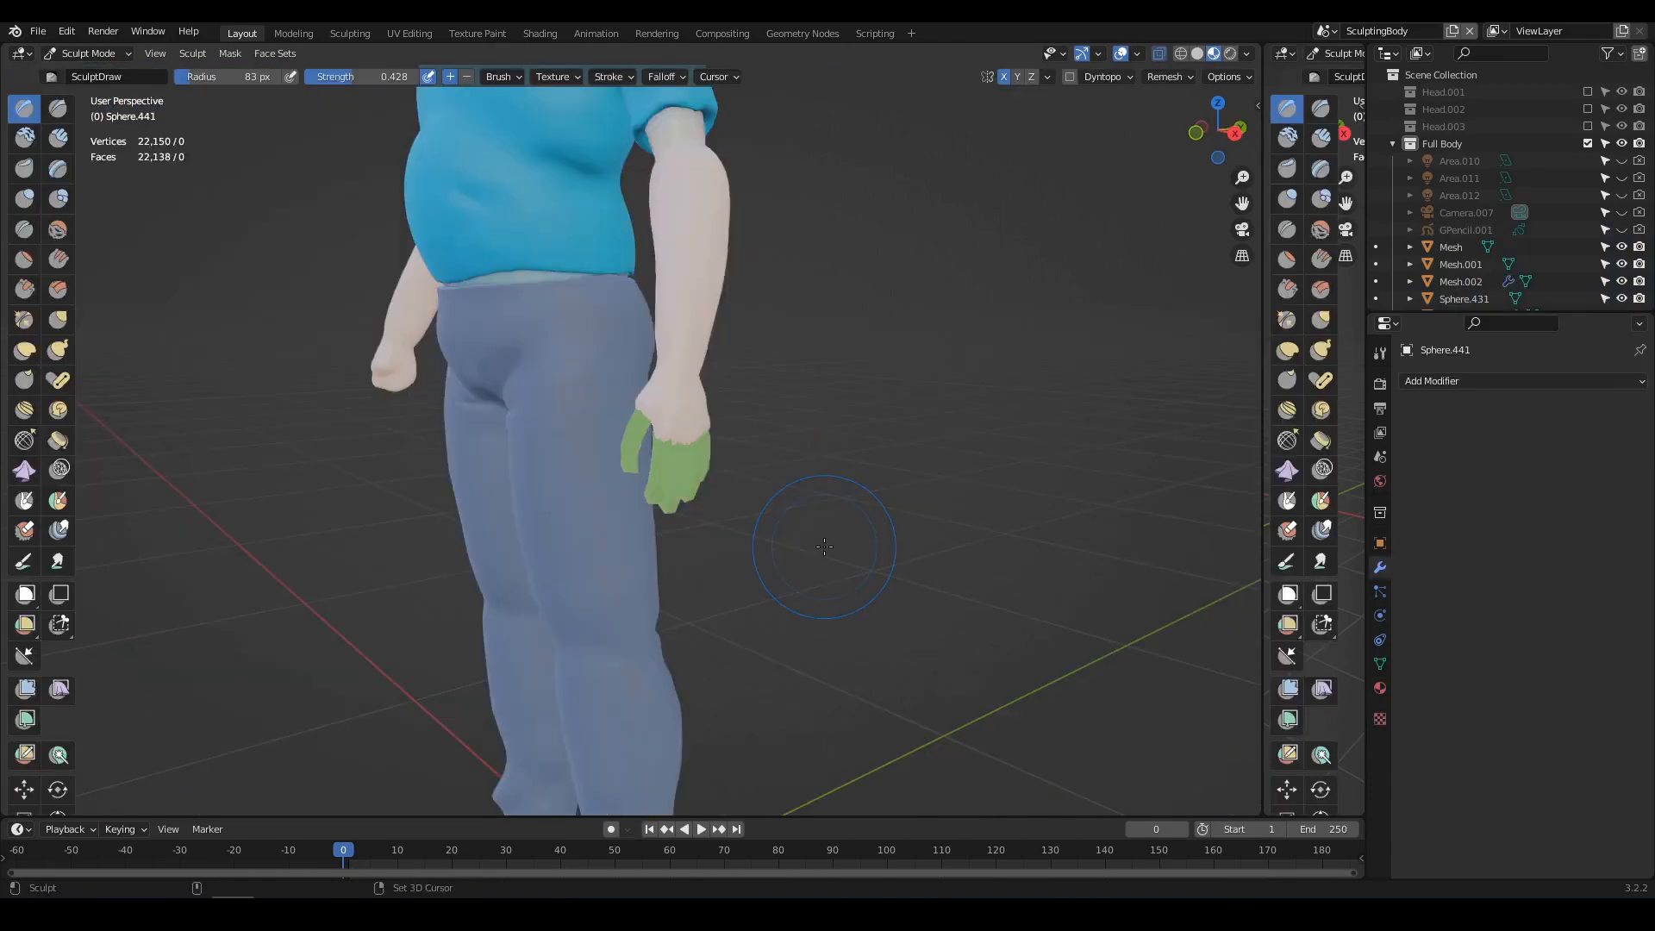
scroll(856, 529, up, 3)
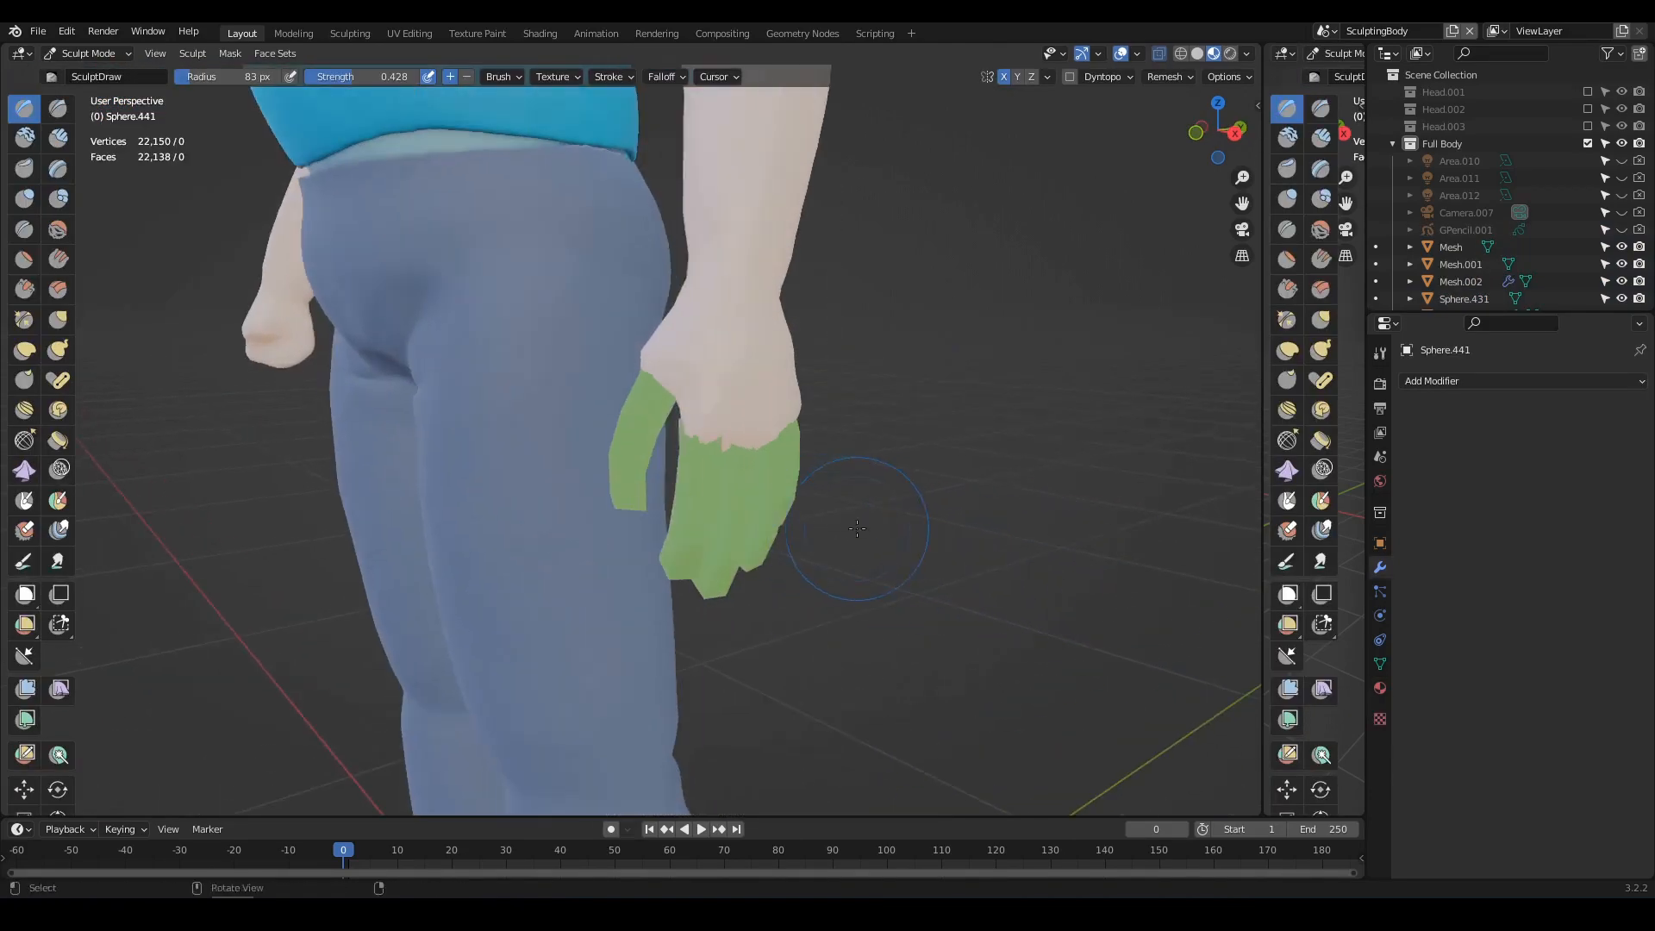
middle_drag(857, 529, 791, 500)
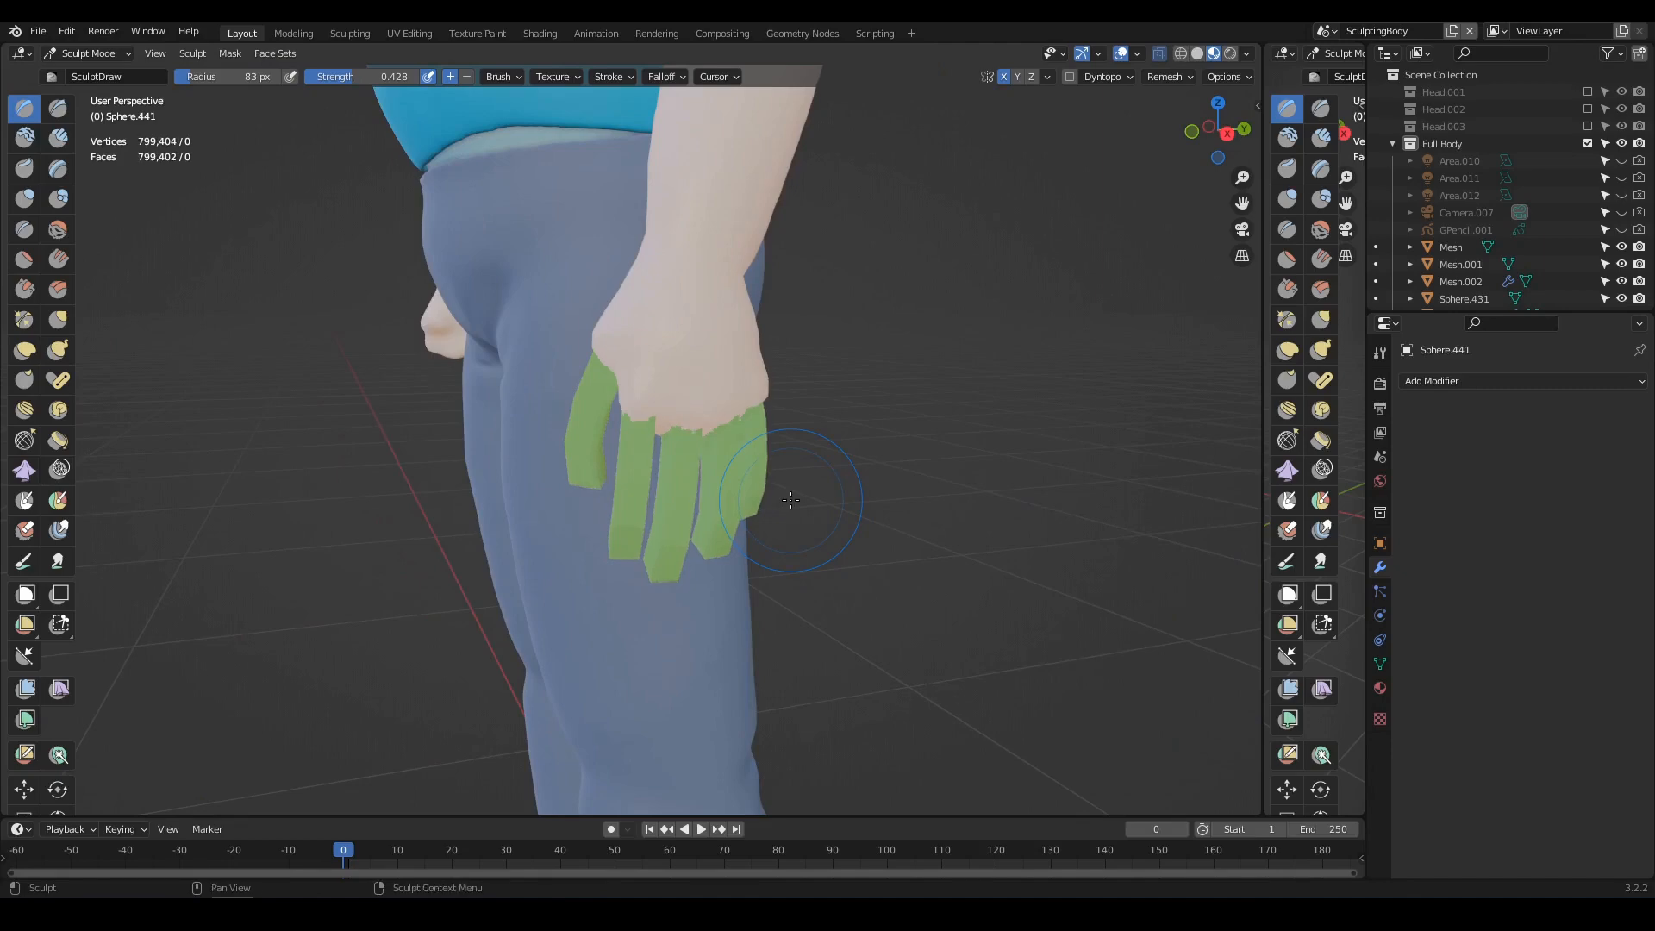
- Blend the thumb and finger bases into the hand with the Draw brush, viewing the mesh in Solid shading
scroll(791, 500, up, 2)
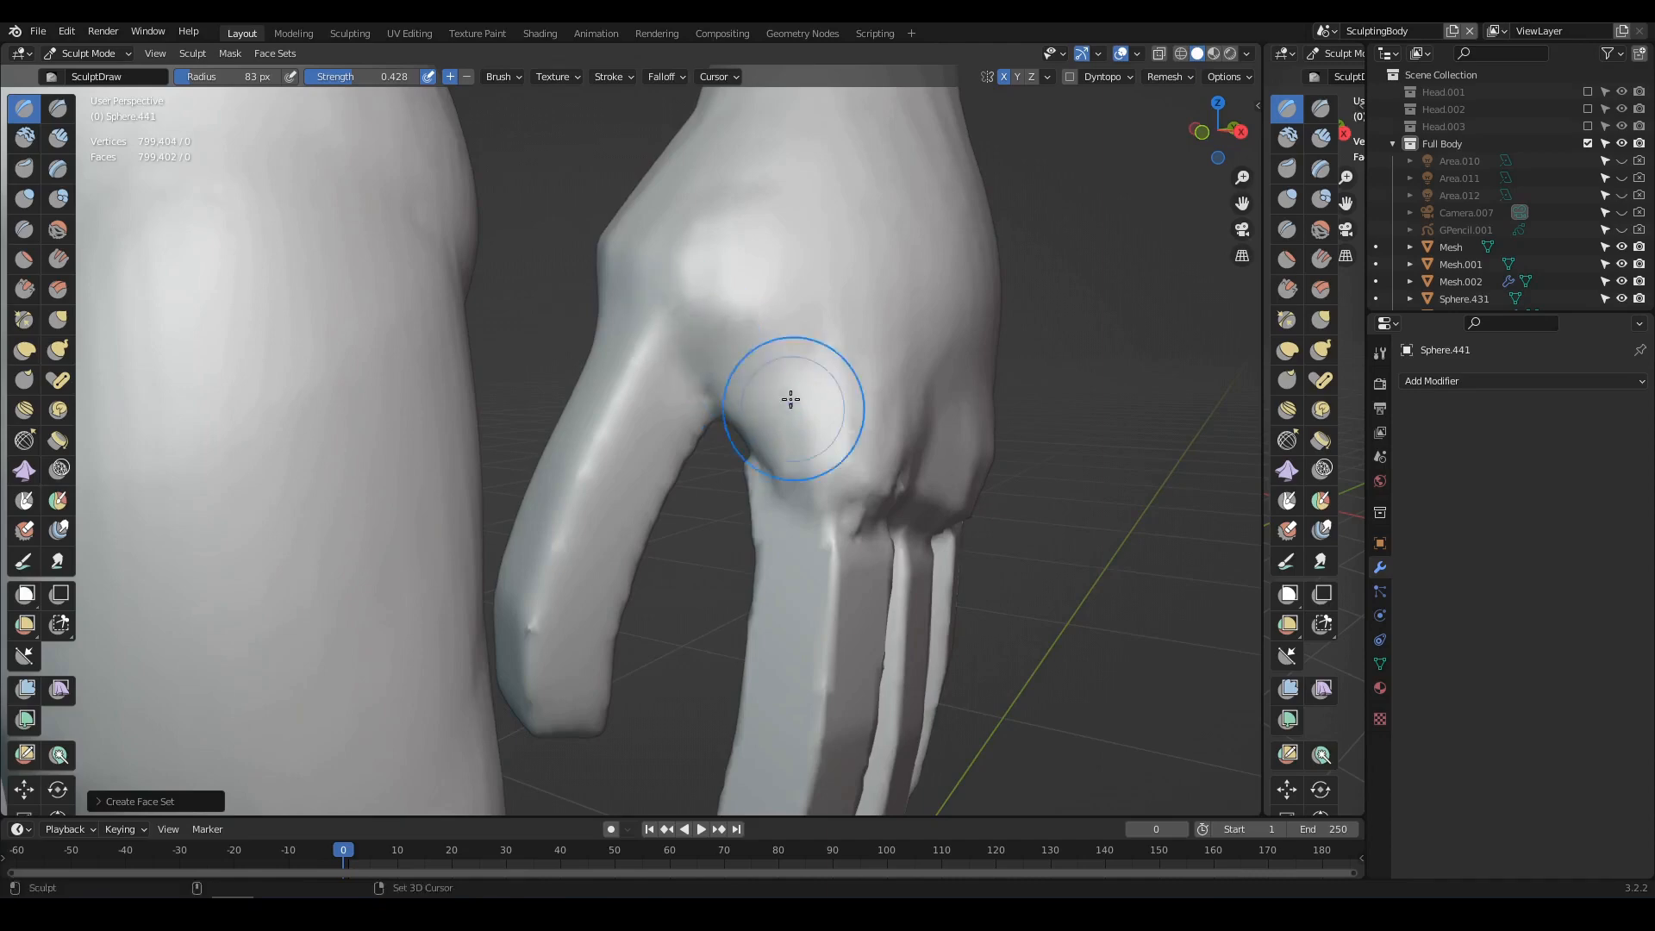
mouse_move(771, 379)
middle_down()
mouse_move(876, 366)
mouse_move(667, 327)
middle_up()
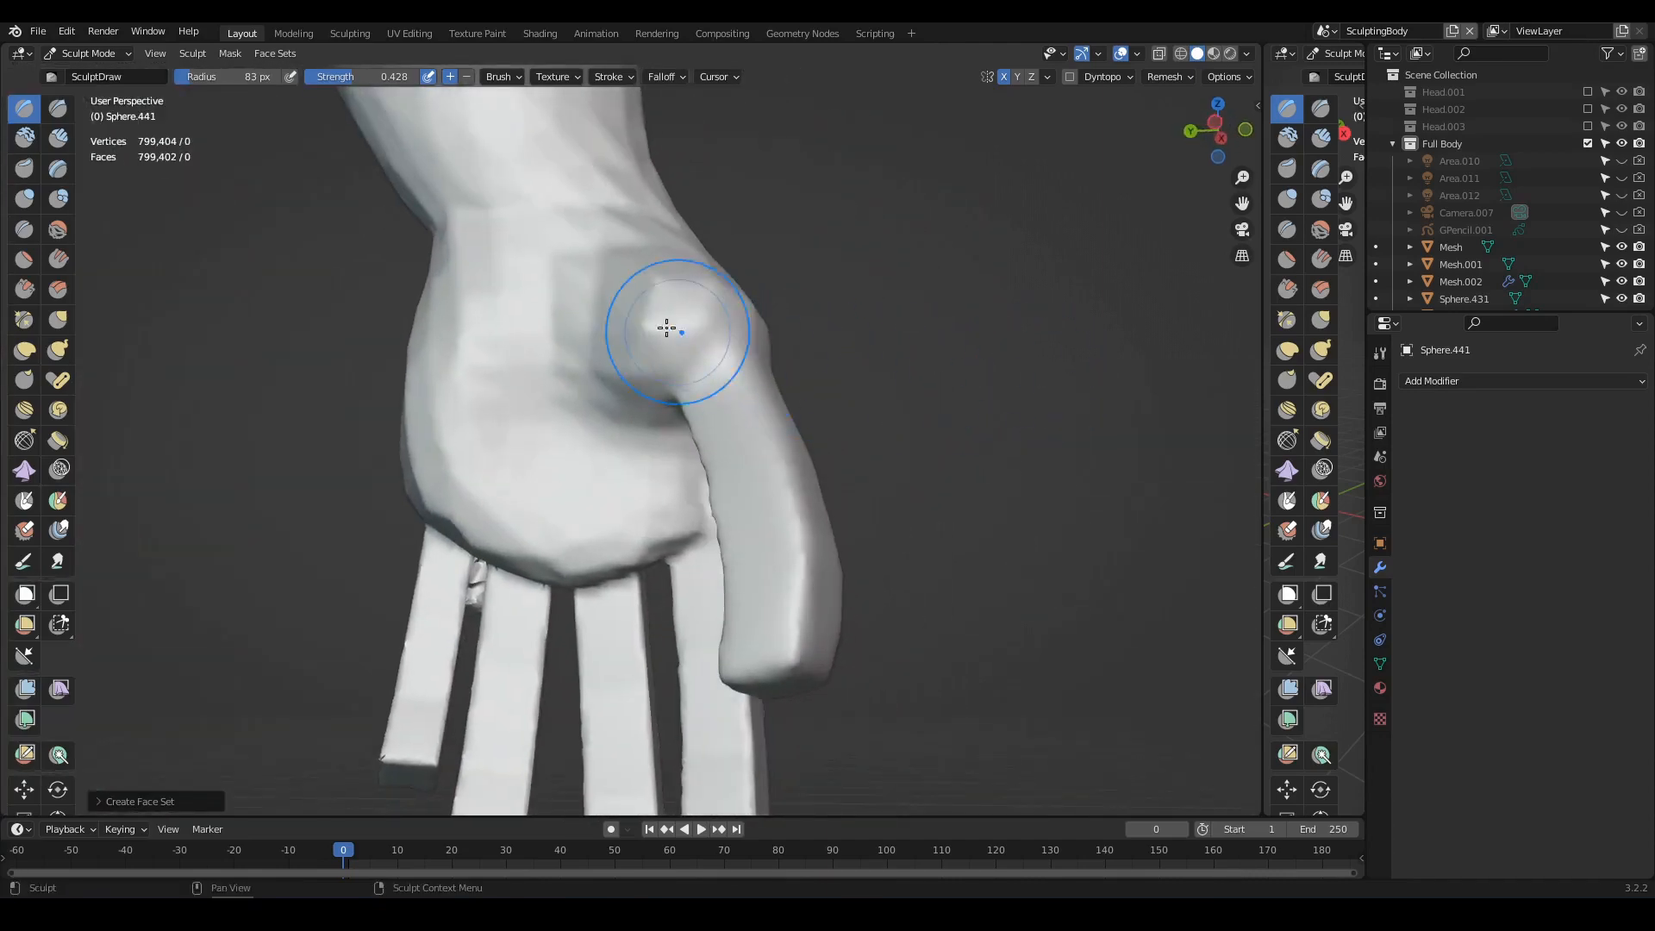
middle_drag(743, 456, 668, 333)
key(Right)
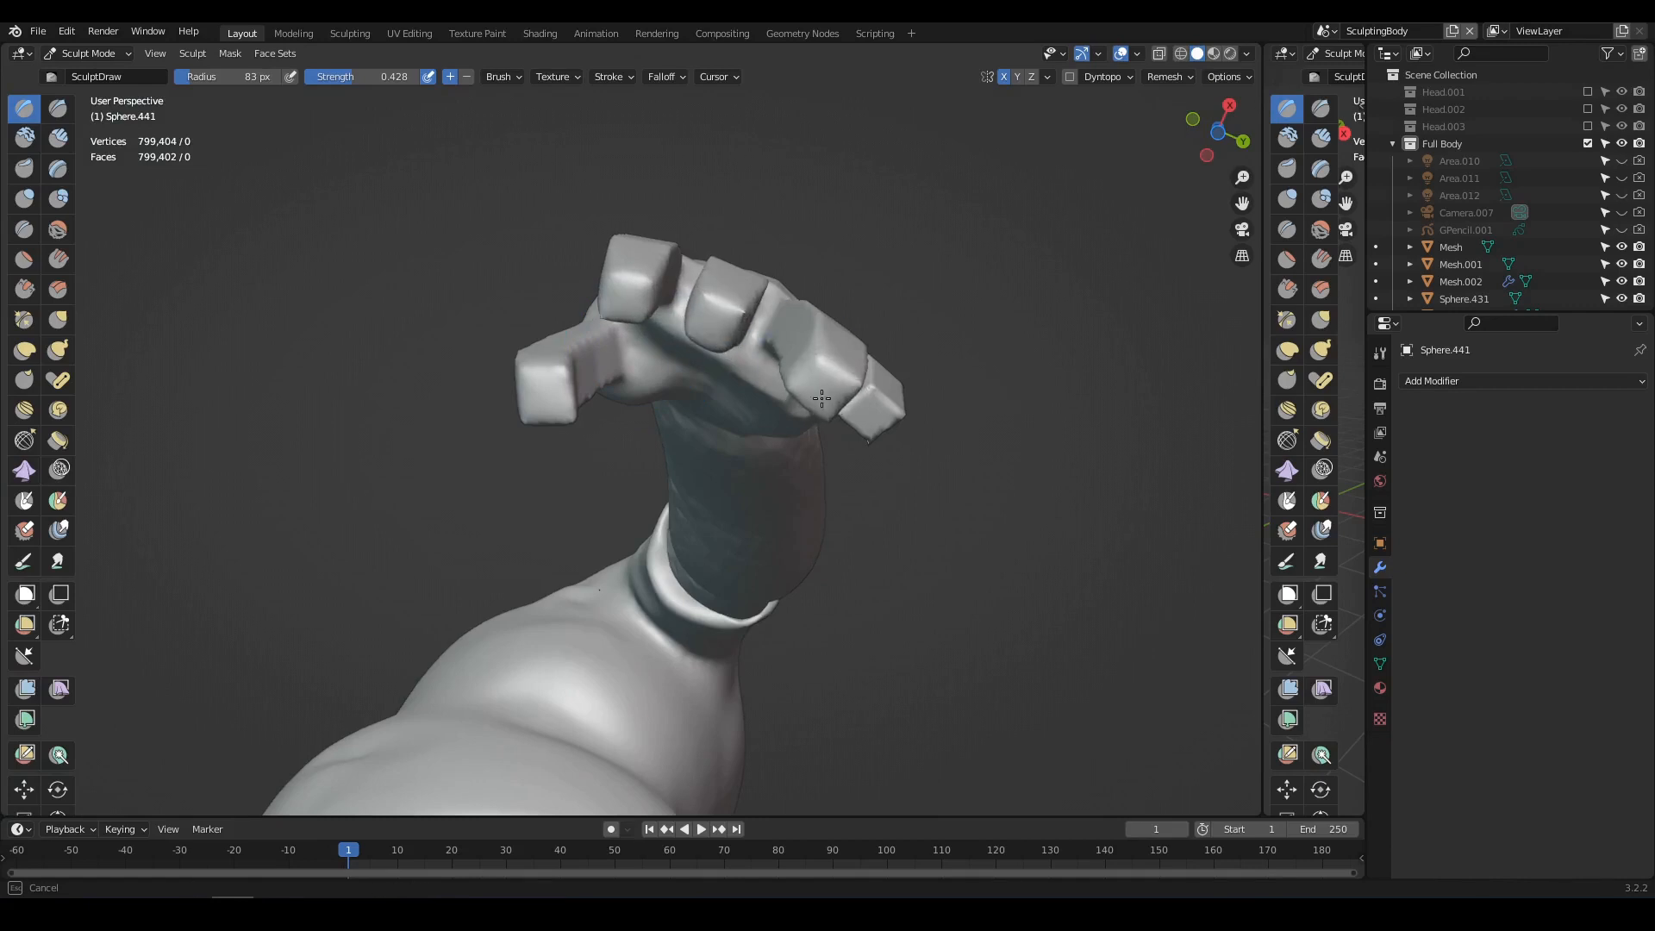
middle_drag(830, 394, 730, 432)
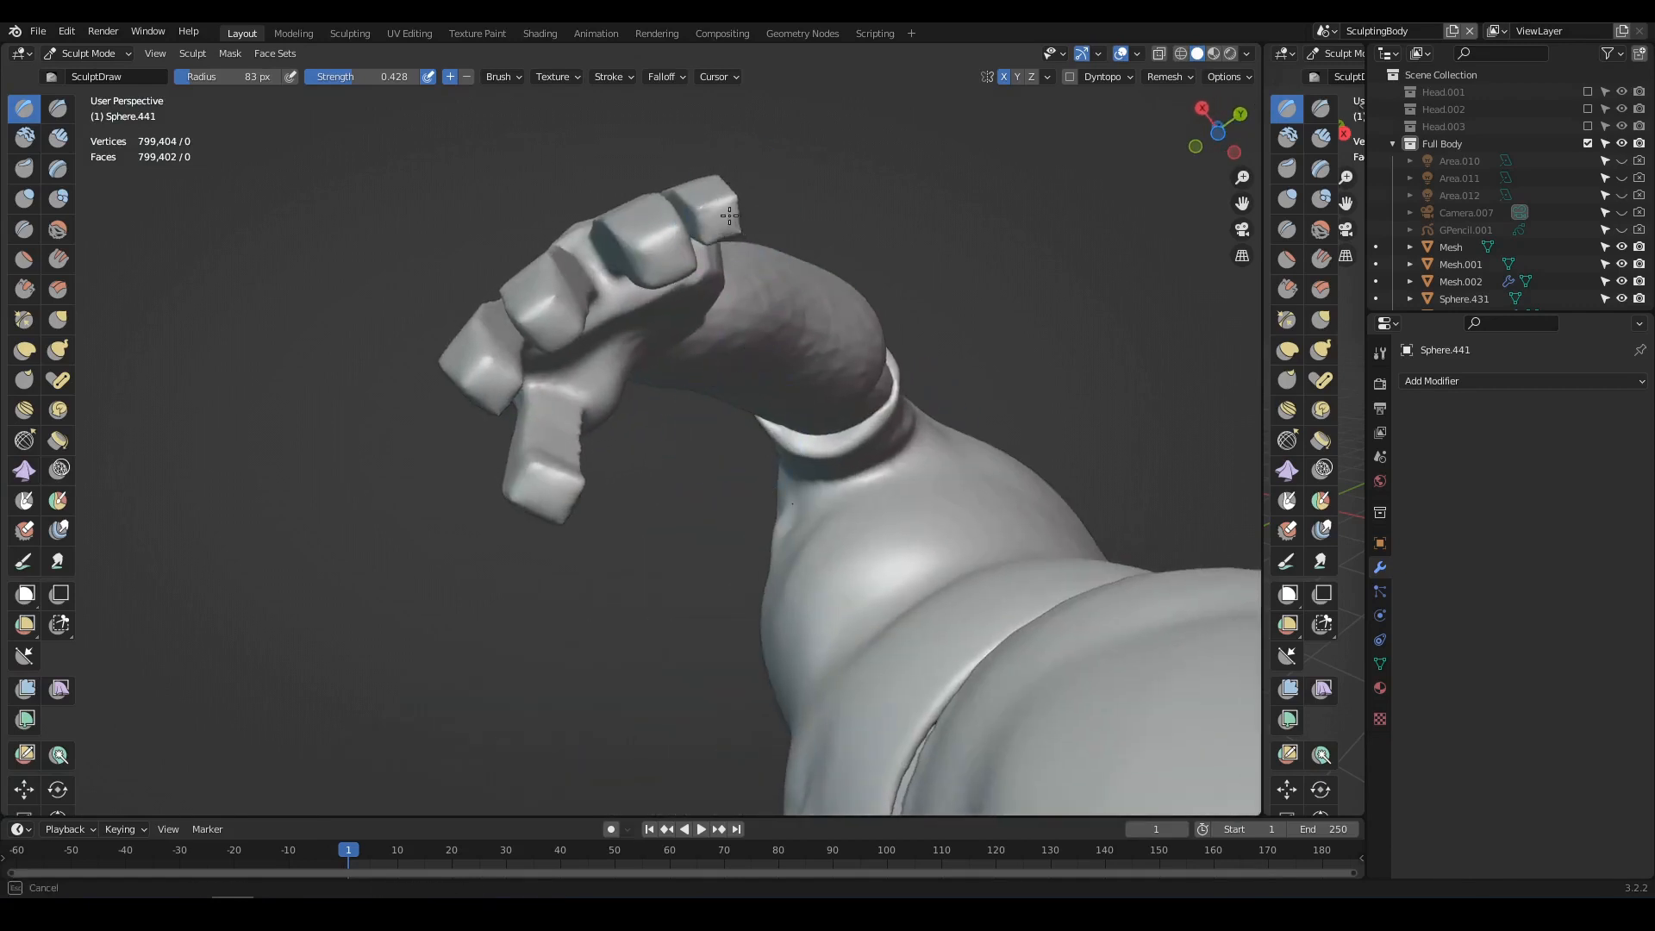
middle_drag(729, 216, 715, 457)
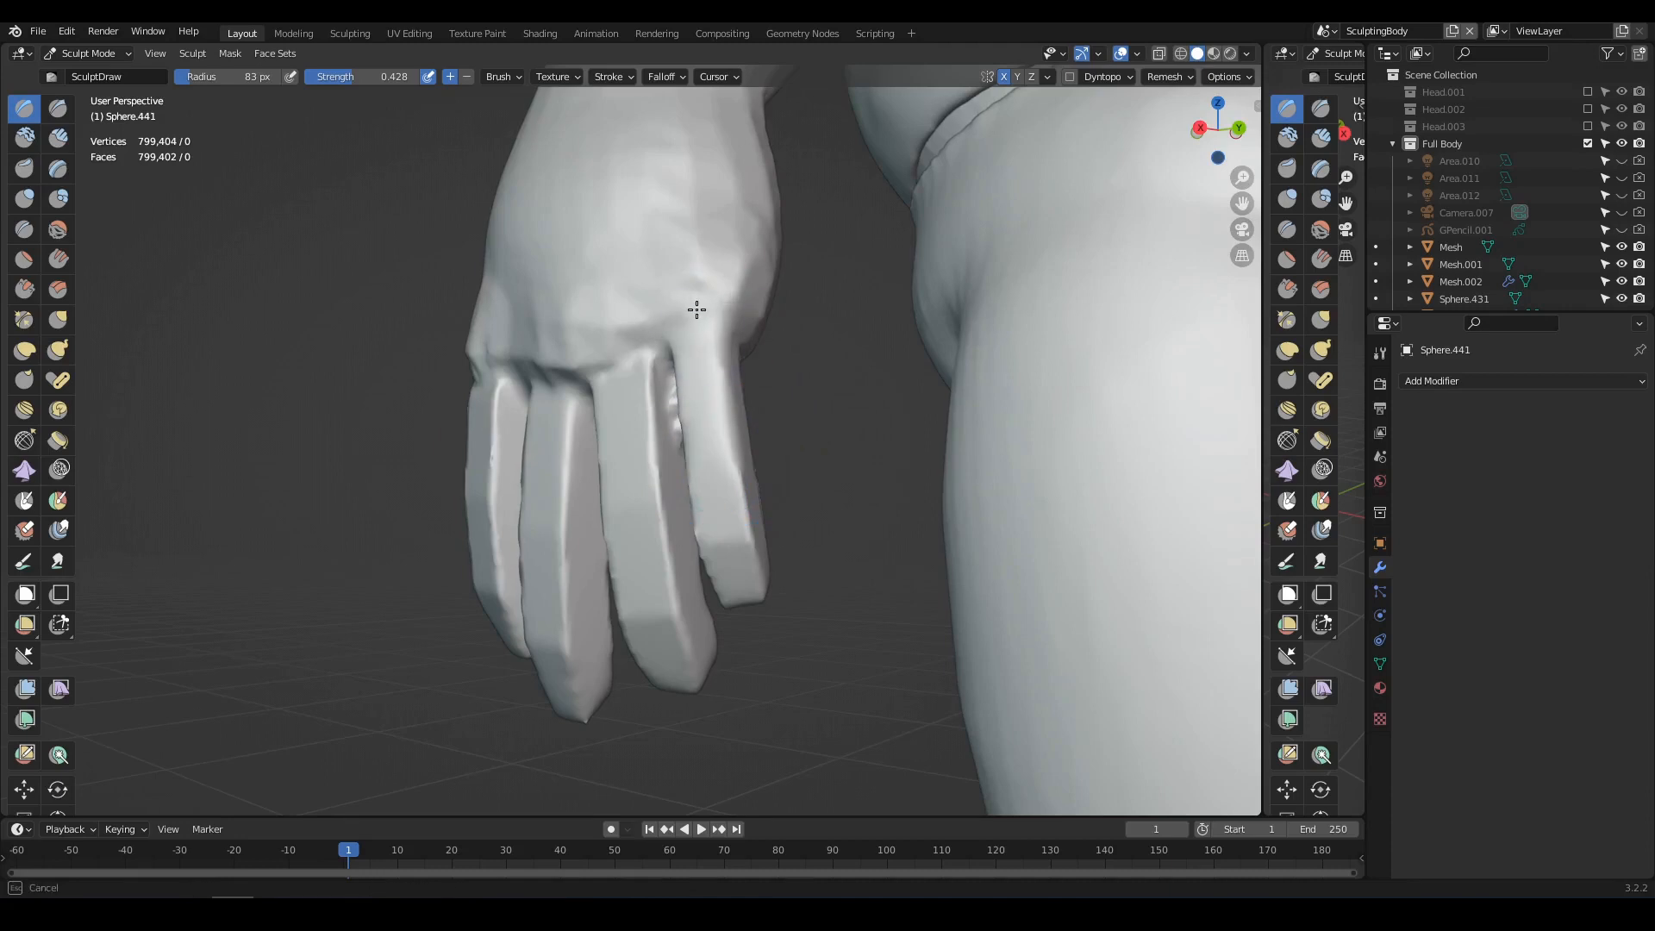
middle_drag(697, 309, 665, 491)
- Isolate the body in Local View and adjust the knuckle area above the middle fingers with the Grab brush
key(g)
key(KP_Divide)
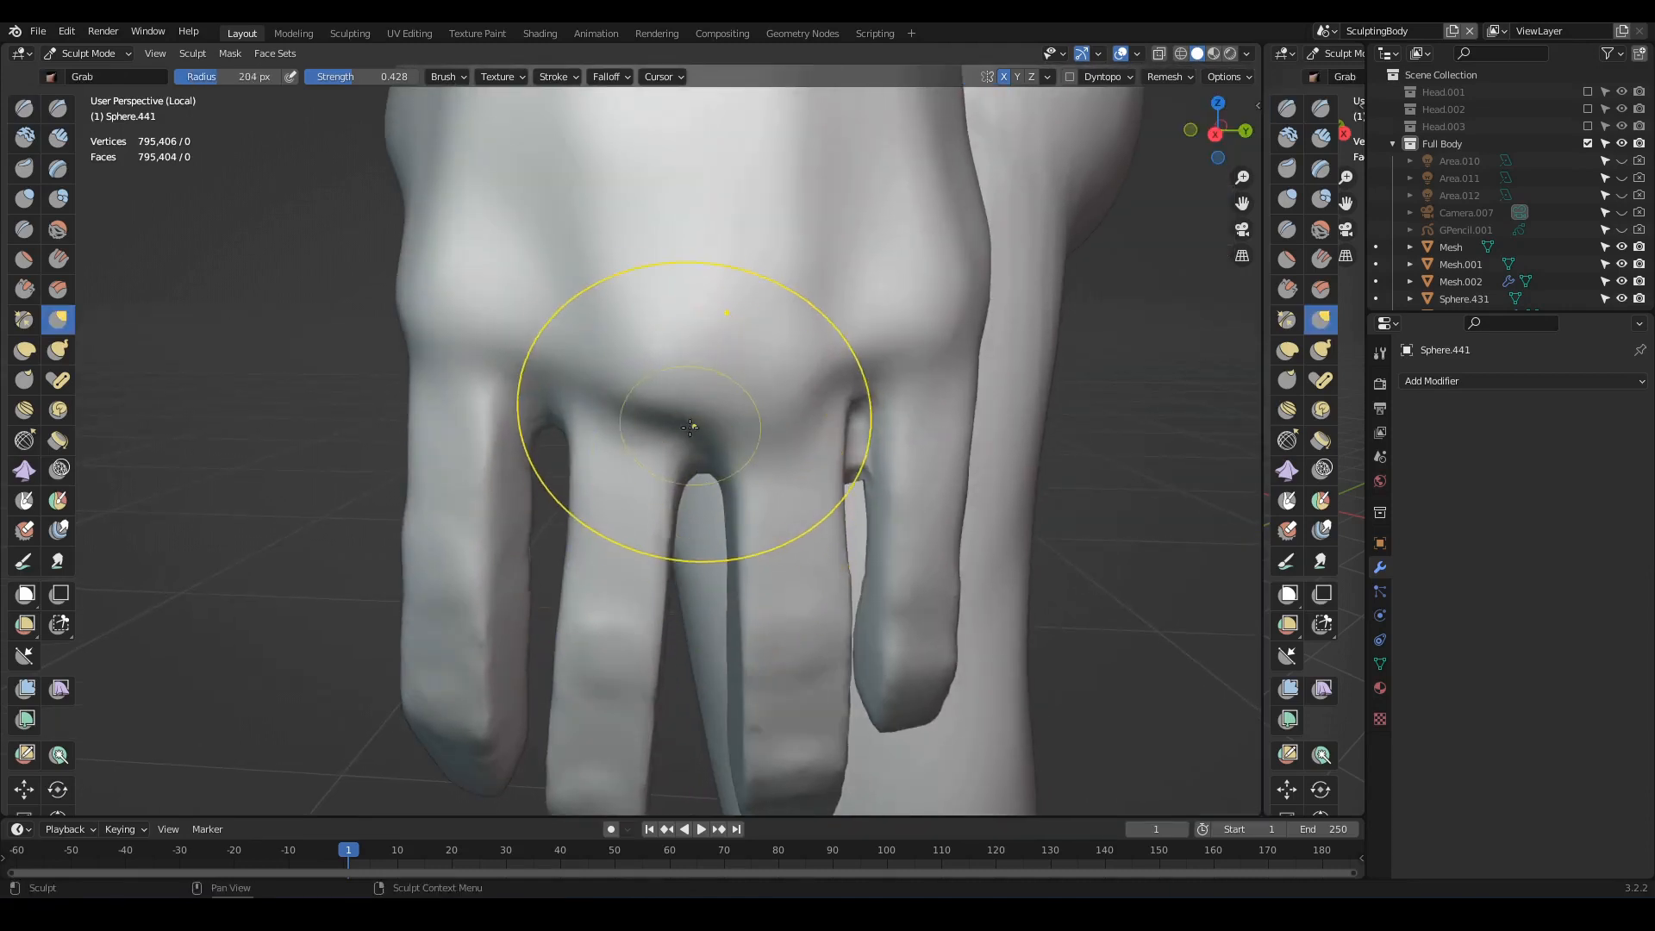
drag(690, 426, 610, 406)
- Refine the knuckles and the webbing between the fingers using the Draw and Grab brushes at a 90 px radius
click(24, 108)
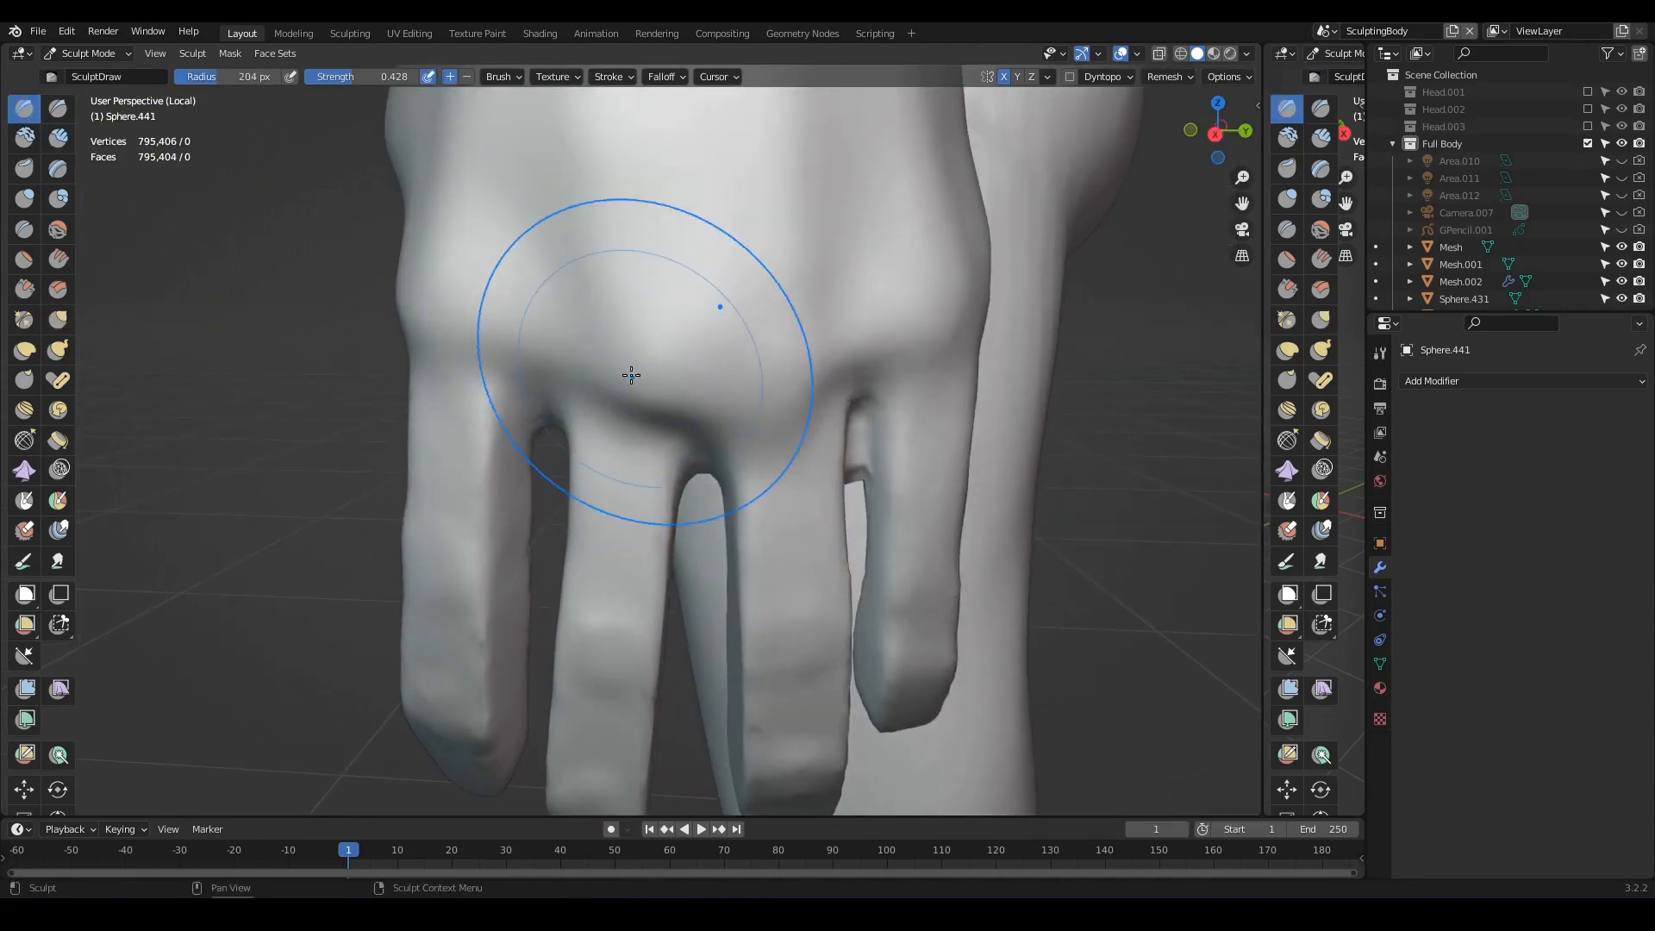
key(f)
click(659, 380)
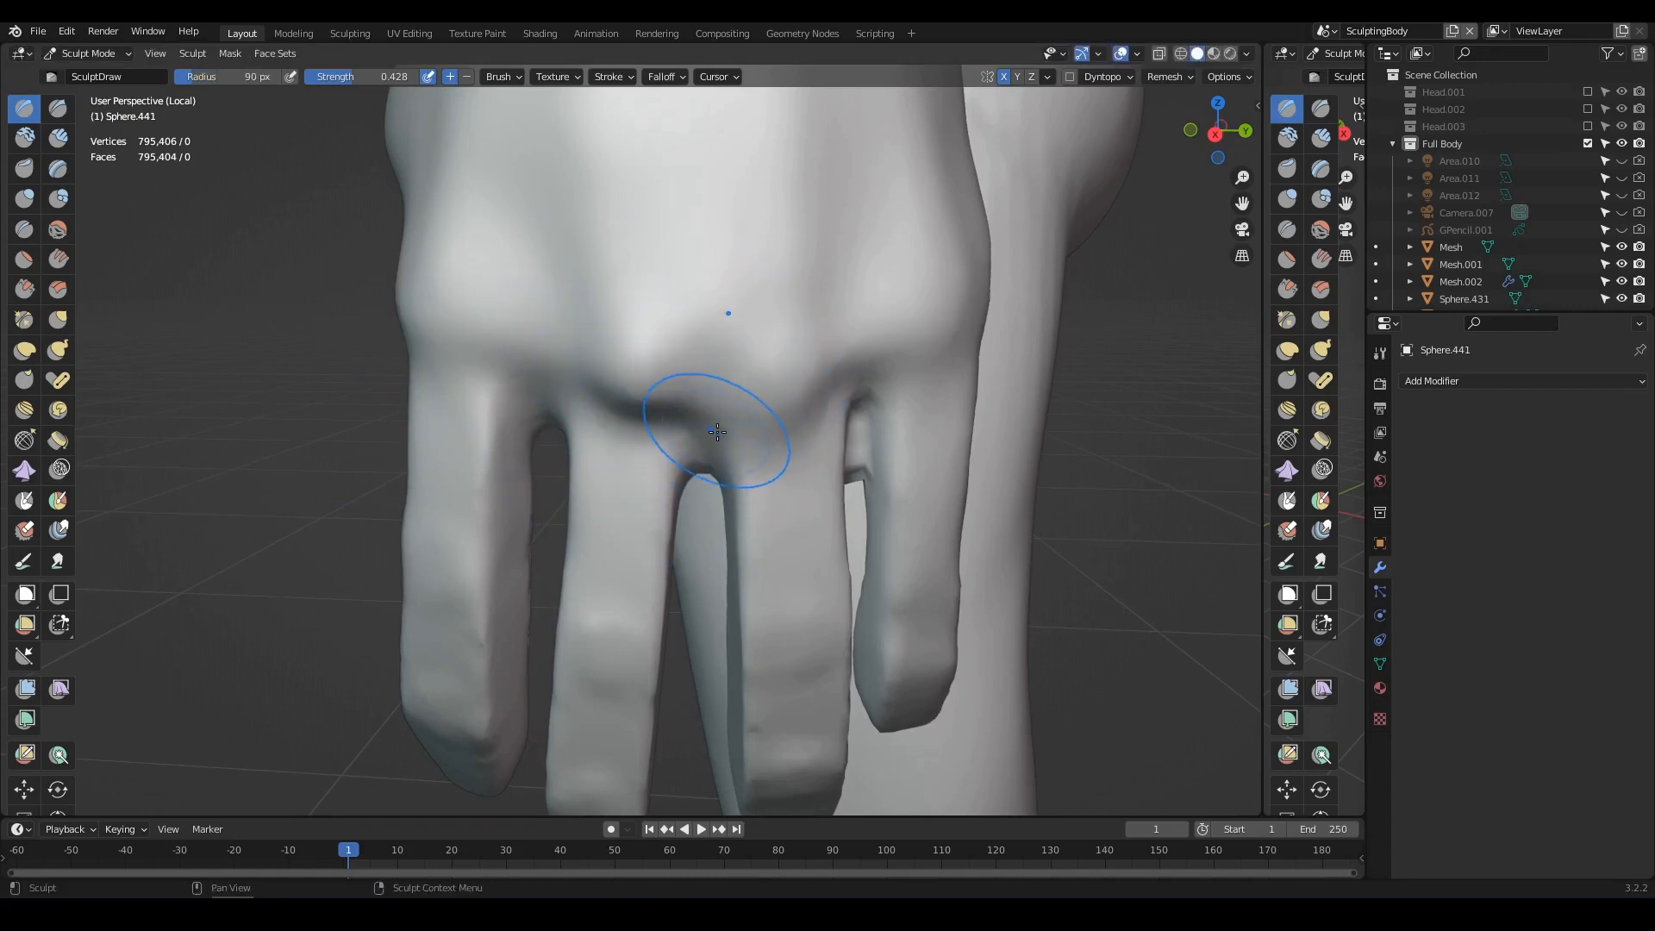
mouse_move(744, 444)
middle_down()
mouse_move(704, 358)
mouse_move(718, 399)
mouse_move(720, 307)
middle_up()
drag(721, 275, 727, 247)
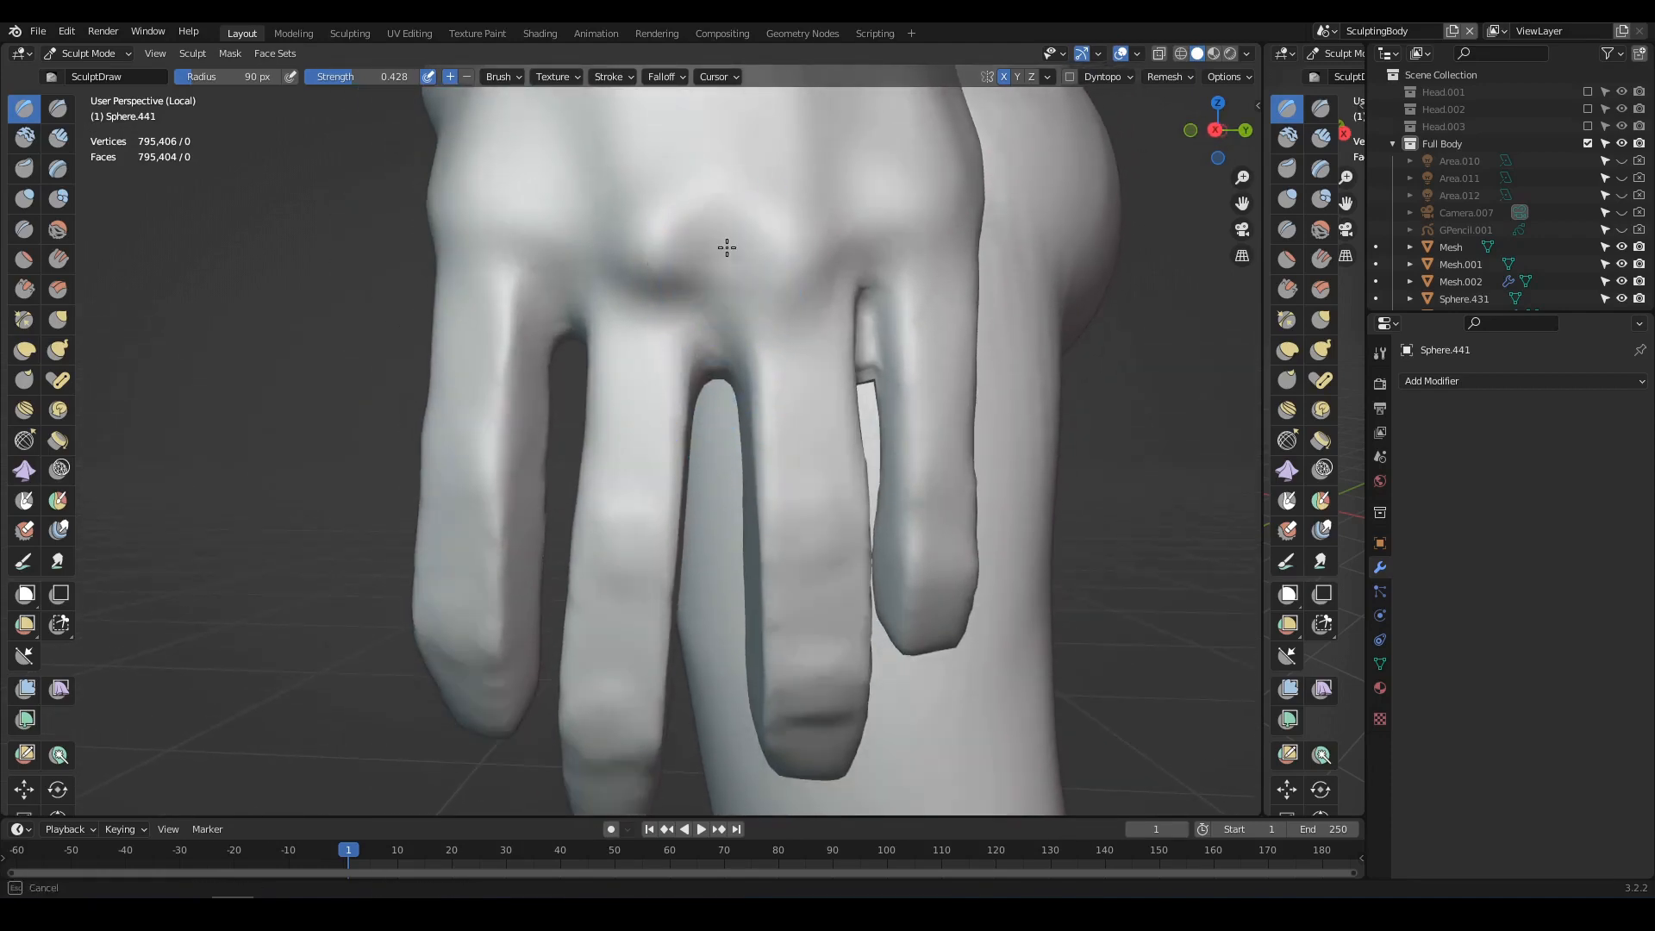
middle_drag(793, 373, 775, 386)
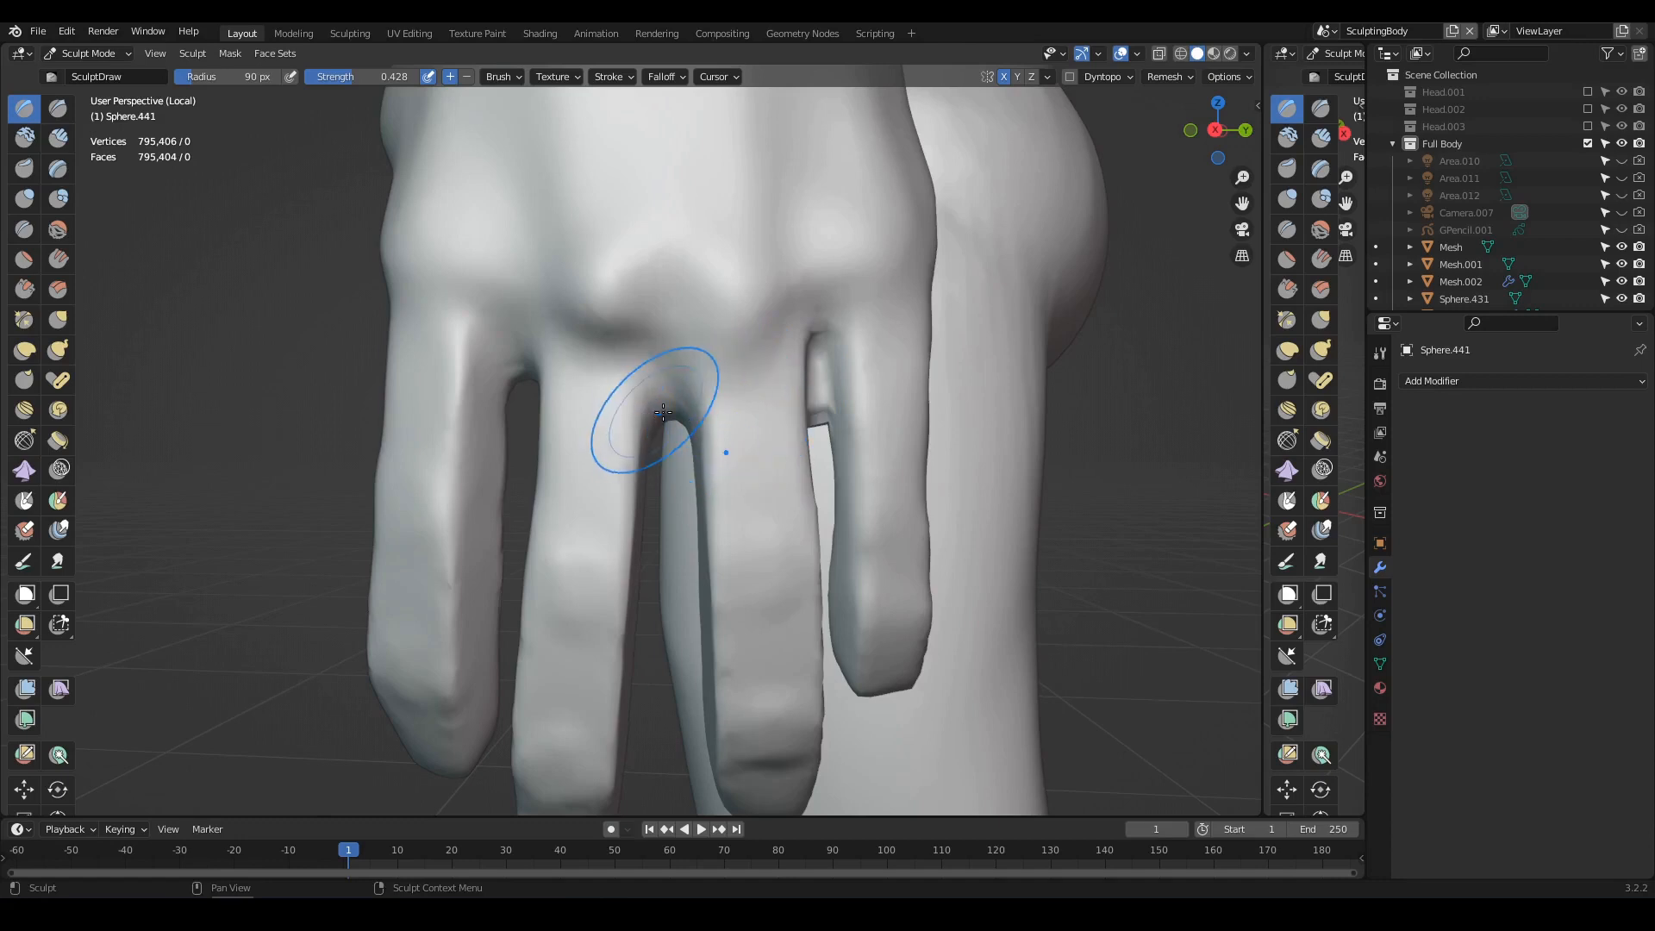
key(g)
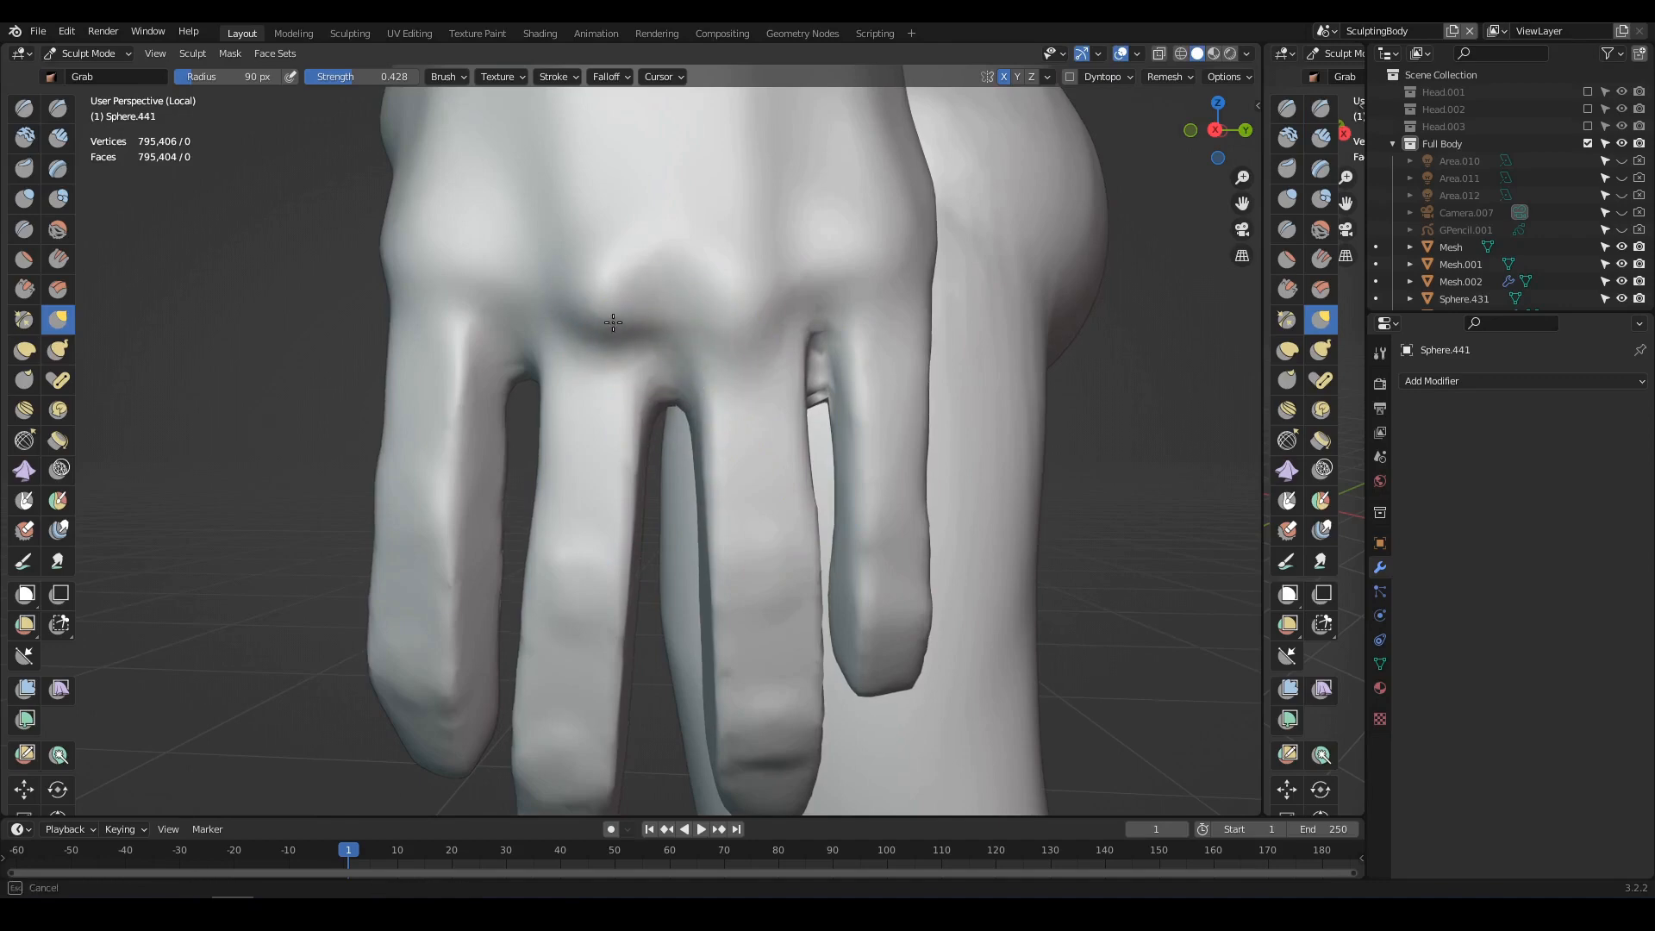
scroll(671, 414, down, 5)
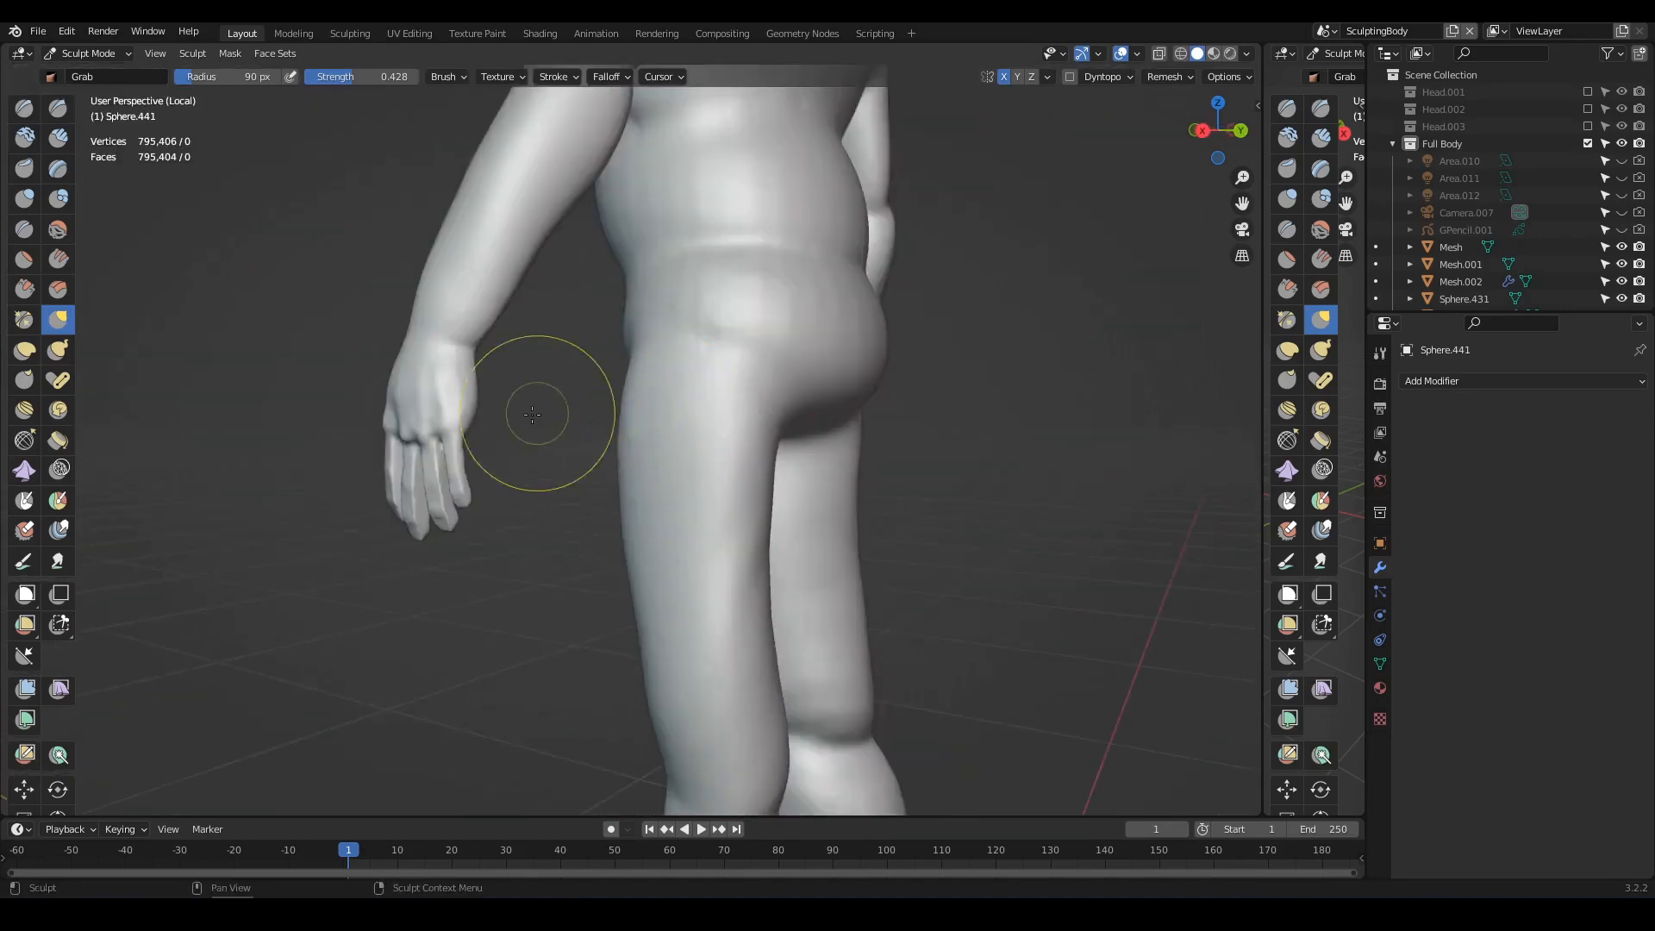
- Leave Local View to show the whole character and return to Object Mode
middle_drag(540, 413, 875, 462)
scroll(680, 415, up, 2)
scroll(733, 431, down, 6)
key(KP_Divide)
key(ctrl+Tab)
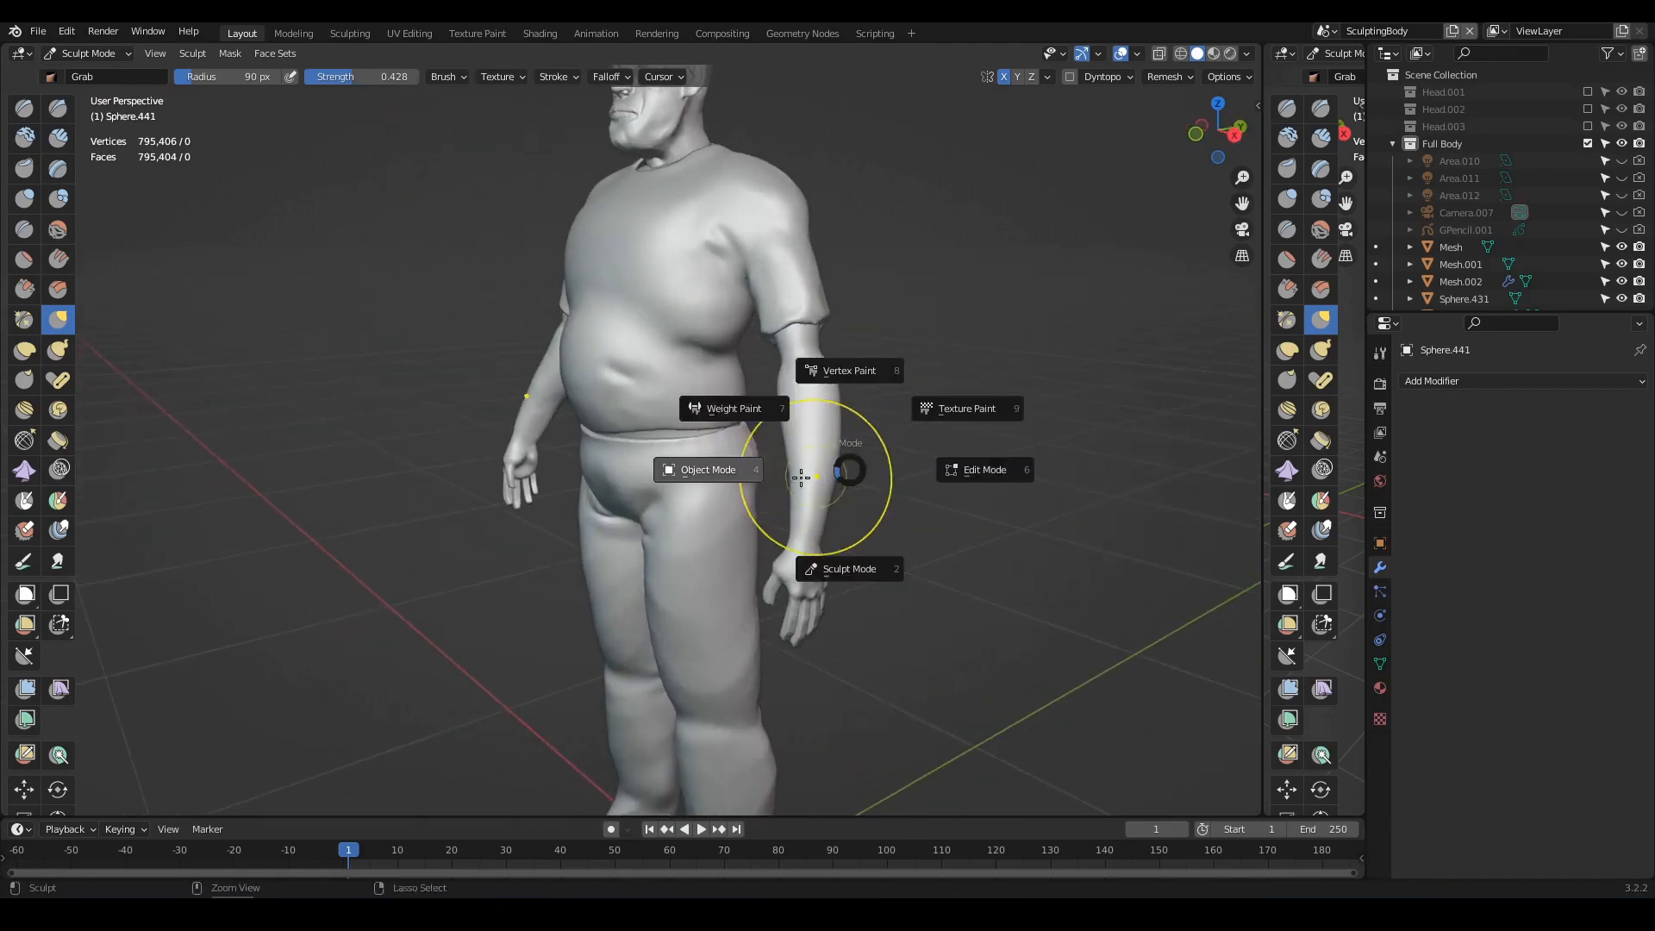
click(691, 471)
- Display the full character in Material Preview shading
scroll(705, 483, down, 3)
middle_drag(705, 483, 764, 510)
scroll(767, 501, up, 2)
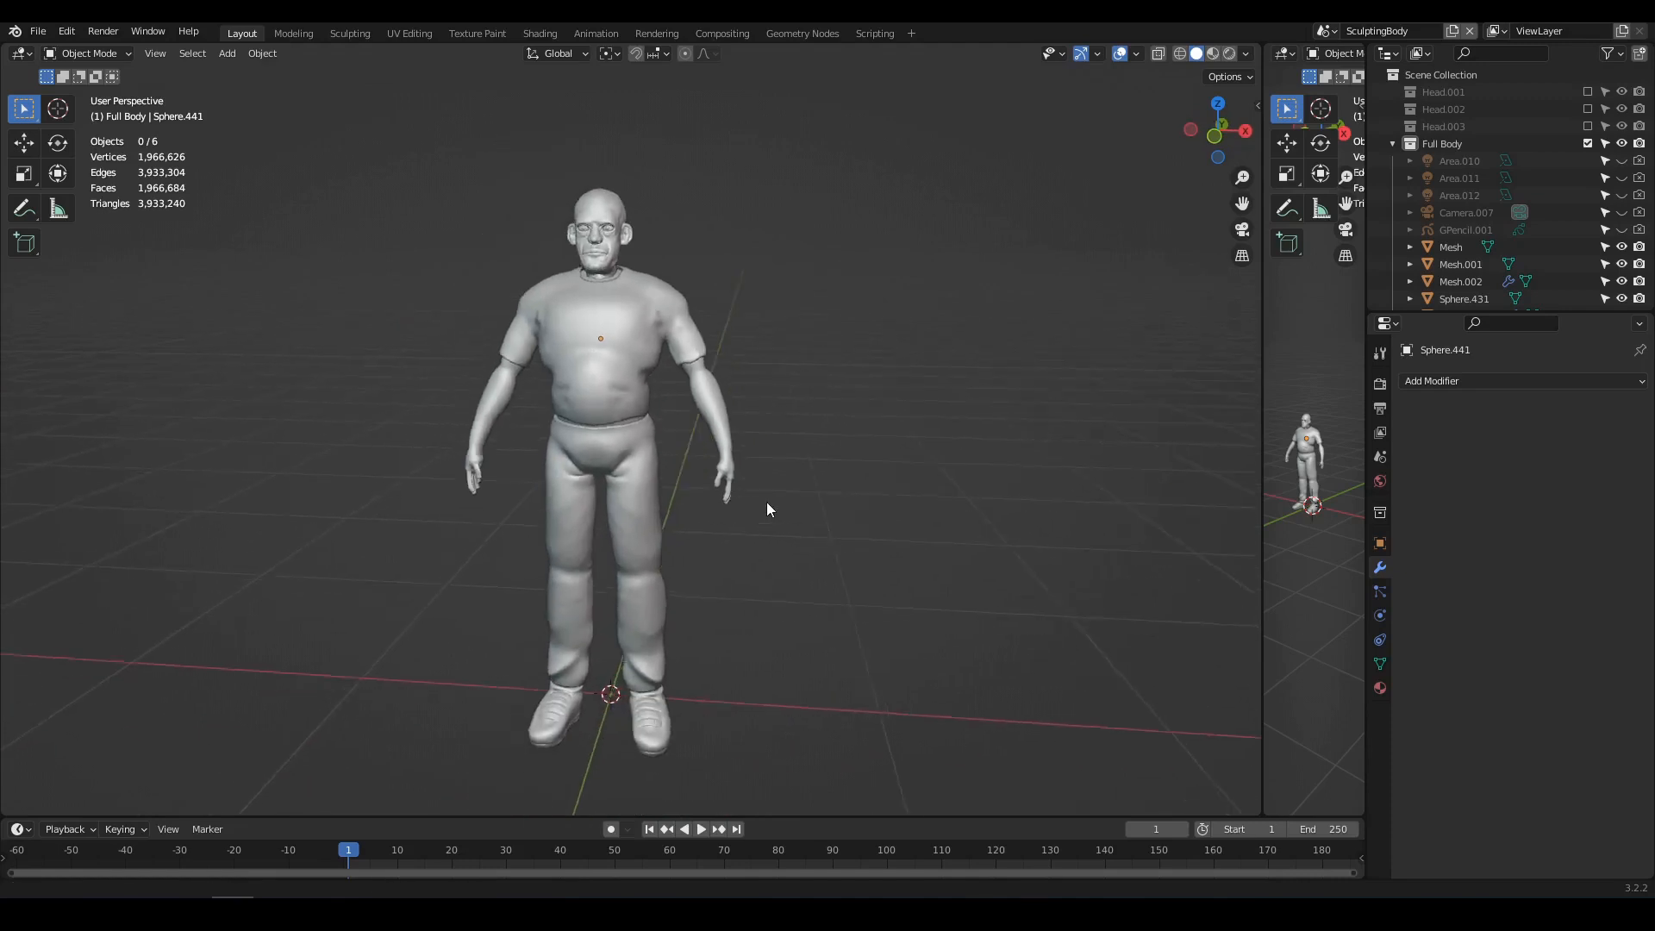
key(z)
click(806, 552)
- Examine the dressed character's shirt, hands, pants and shoes from the front and both sides
scroll(846, 530, up, 3)
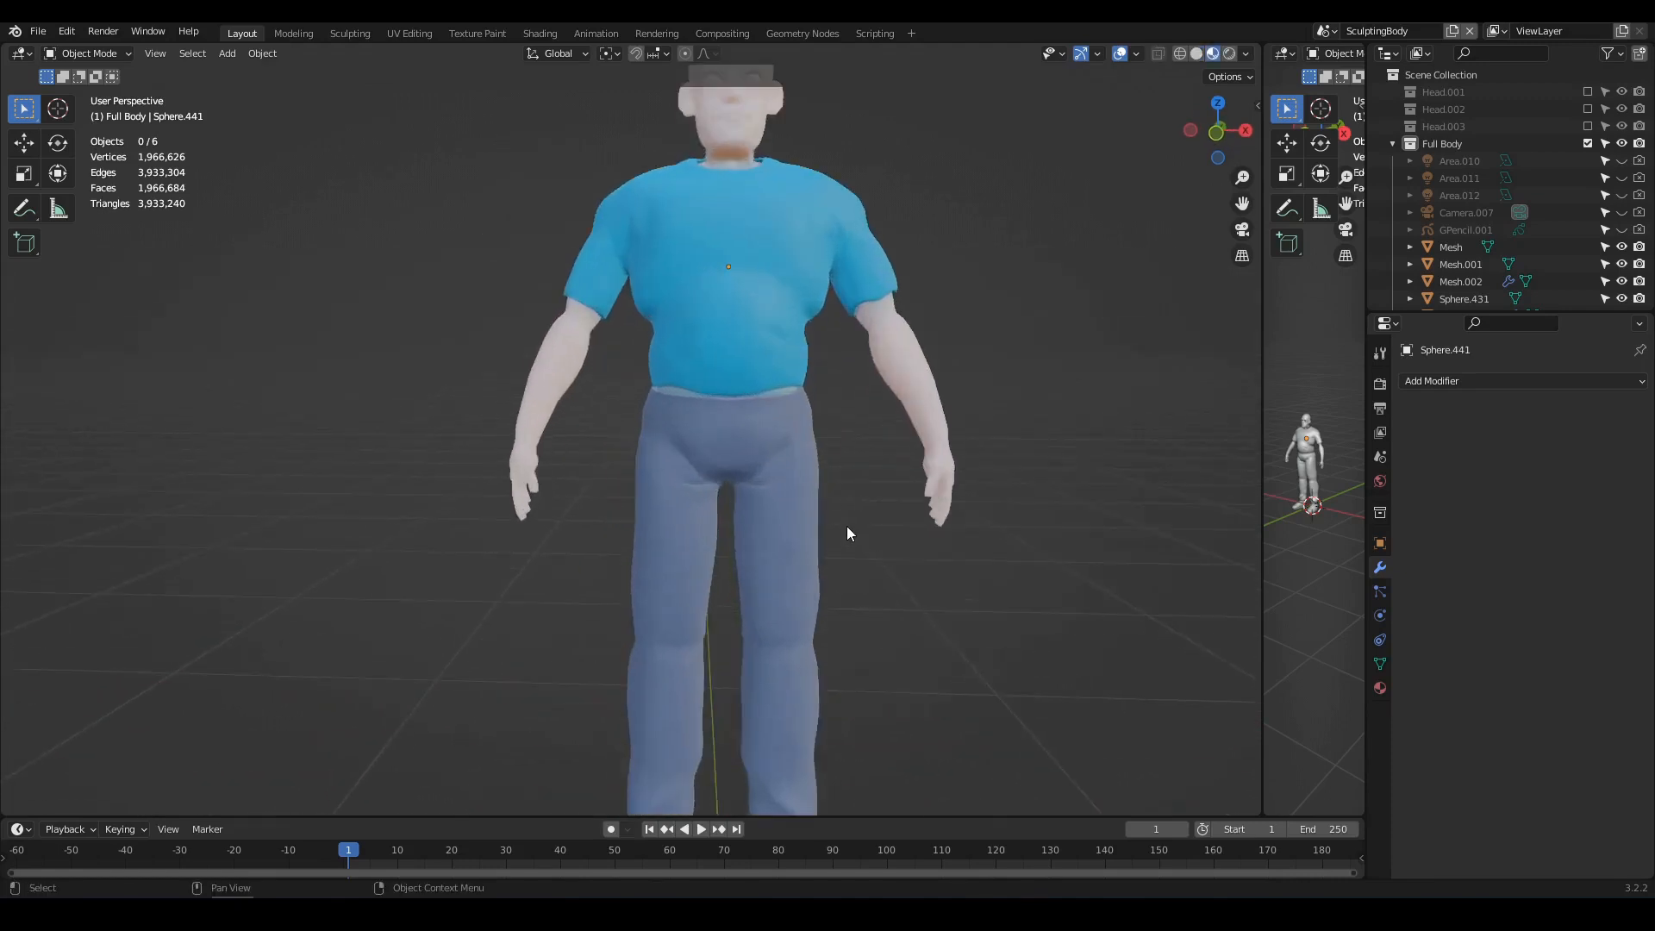
mouse_move(847, 525)
middle_down()
mouse_move(674, 526)
mouse_move(866, 535)
middle_up()
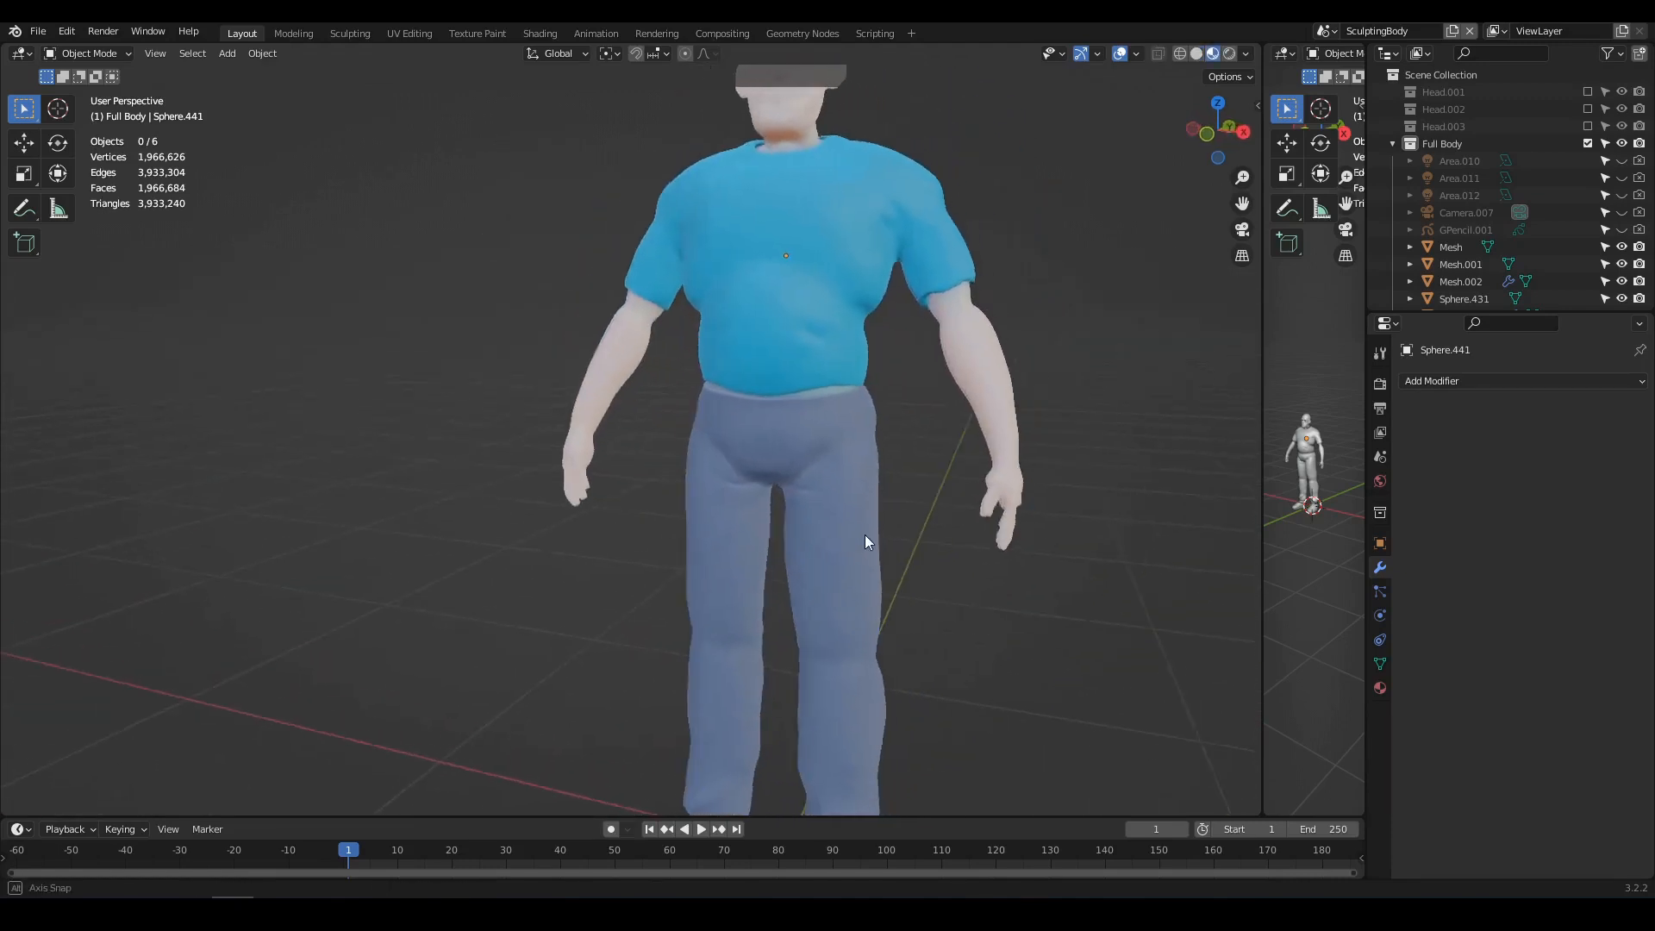
scroll(880, 536, down, 4)
scroll(860, 526, up, 6)
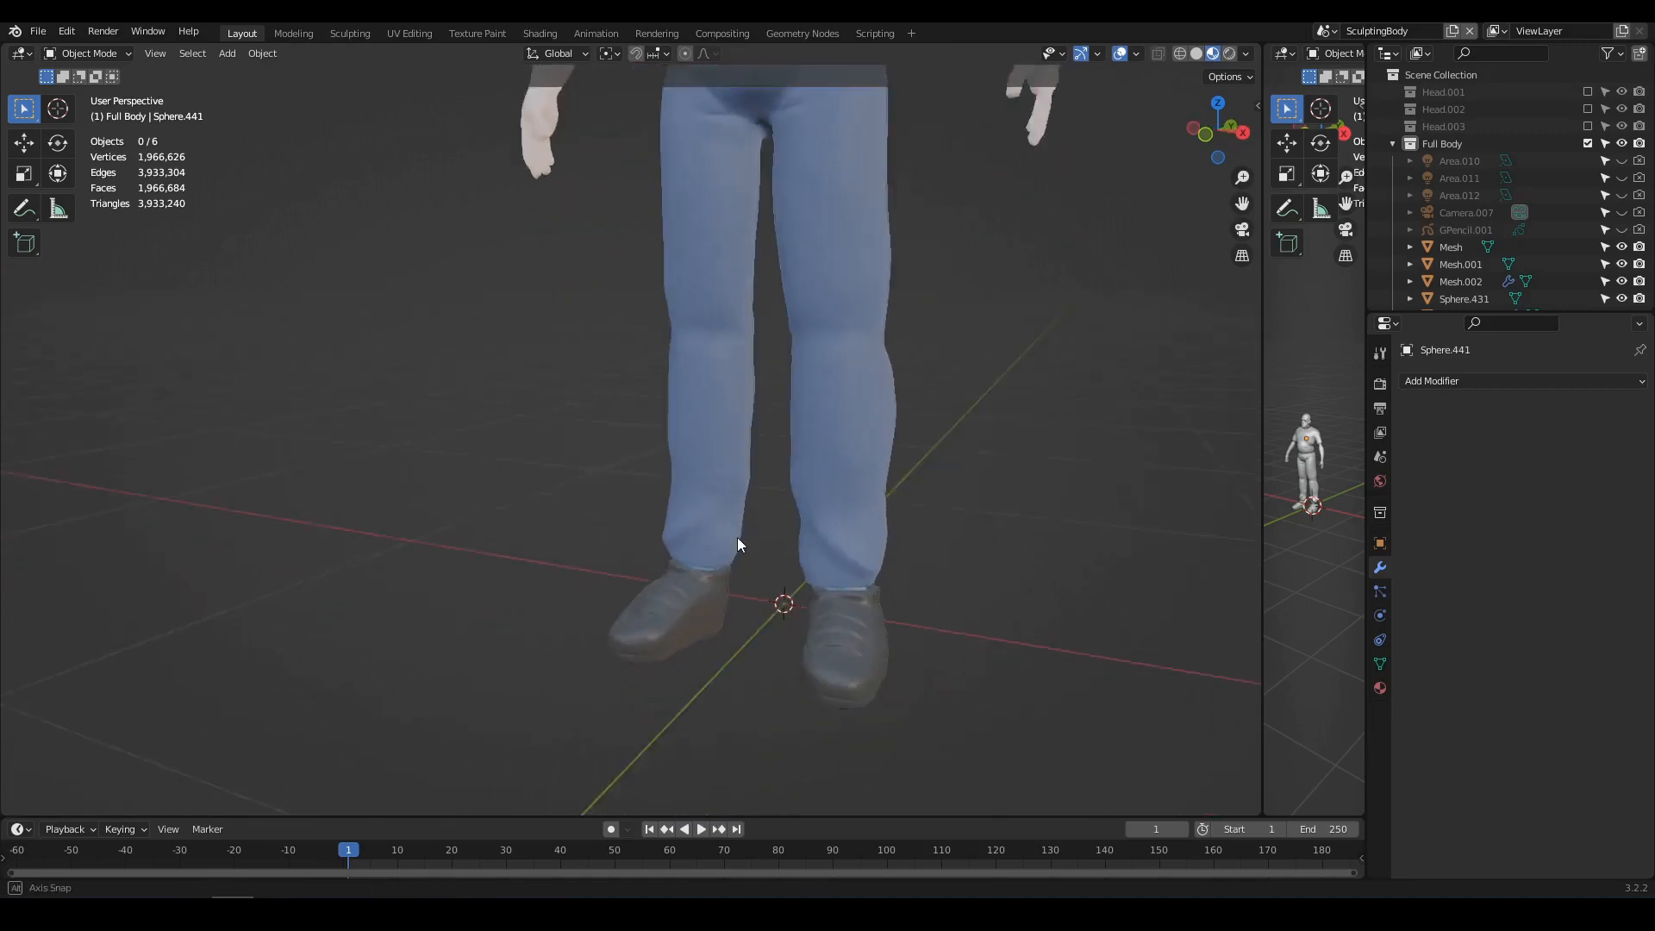
middle_drag(737, 536, 778, 638)
mouse_move(779, 405)
shift+middle_down()
mouse_move(784, 652)
mouse_move(842, 510)
mouse_move(862, 520)
mouse_move(855, 535)
mouse_move(801, 414)
mouse_move(551, 426)
mouse_move(772, 423)
mouse_move(753, 397)
mouse_move(761, 411)
shift+middle_up()
scroll(741, 364, down, 3)
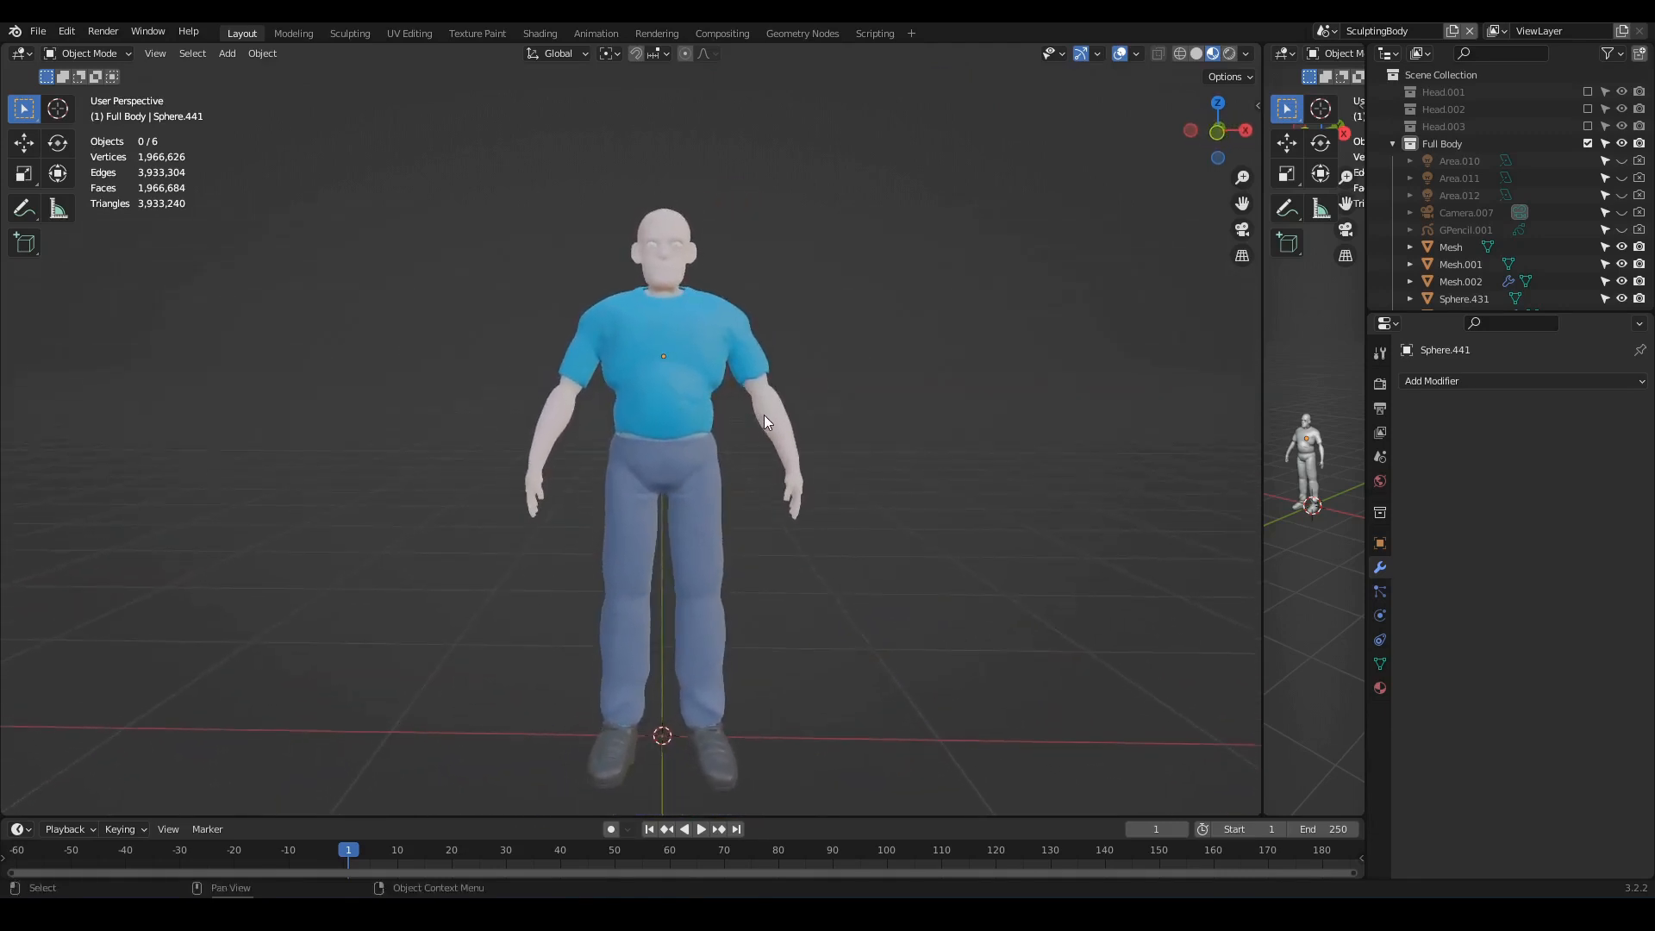
shift+middle_drag(817, 485, 824, 439)
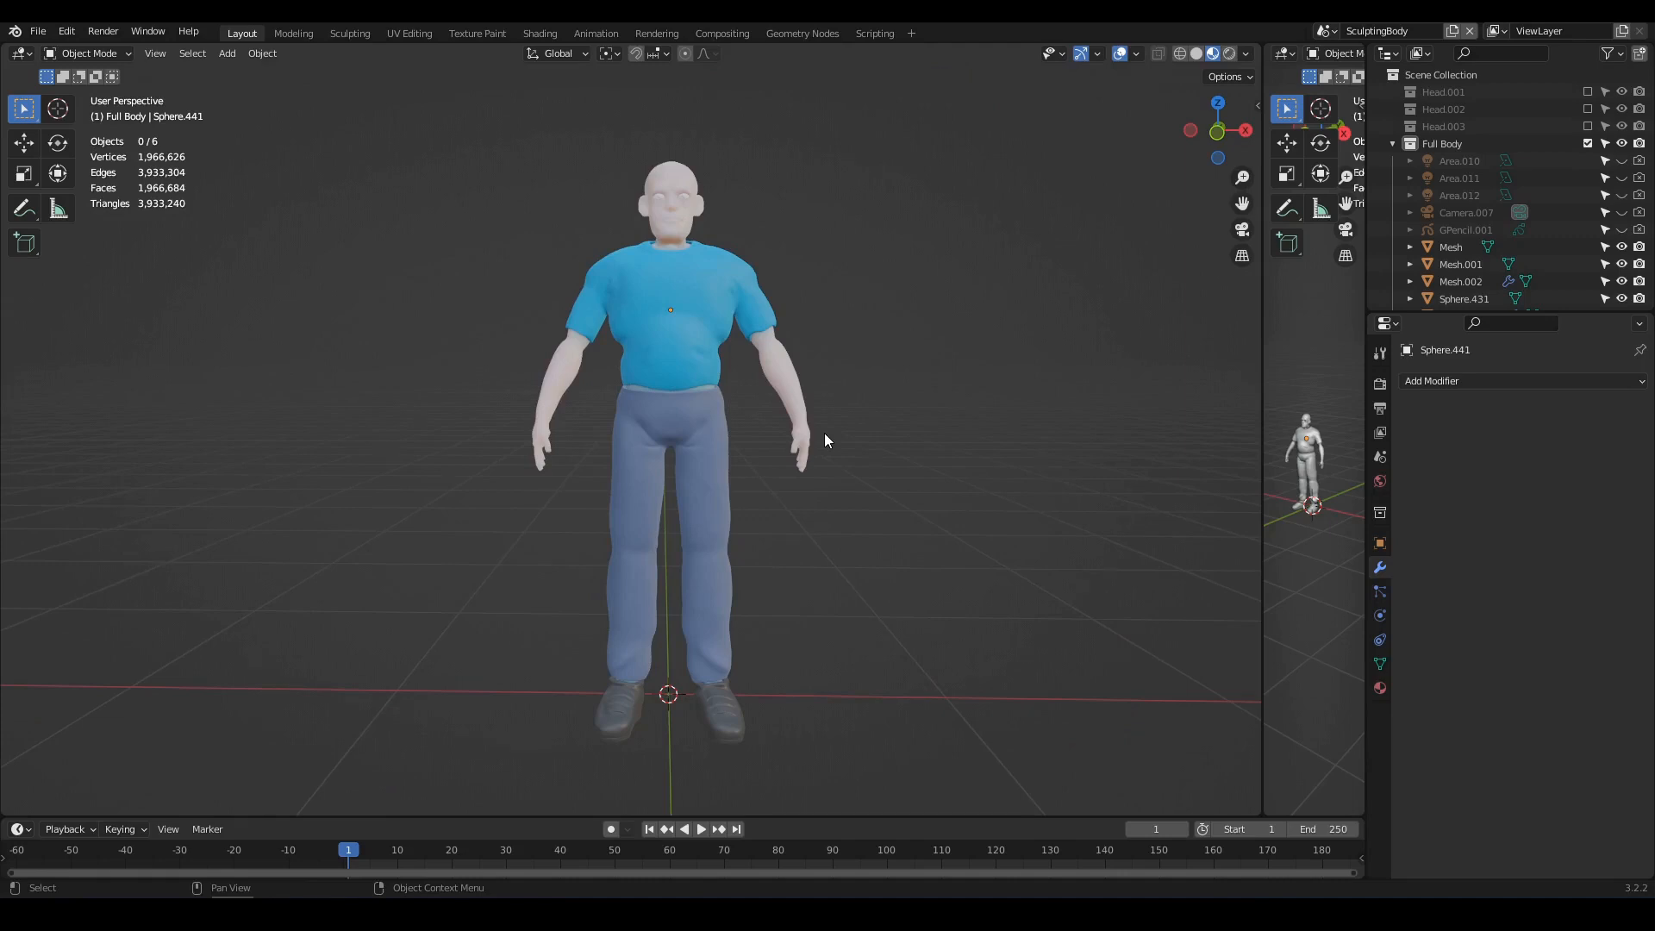
middle_drag(824, 434, 951, 443)
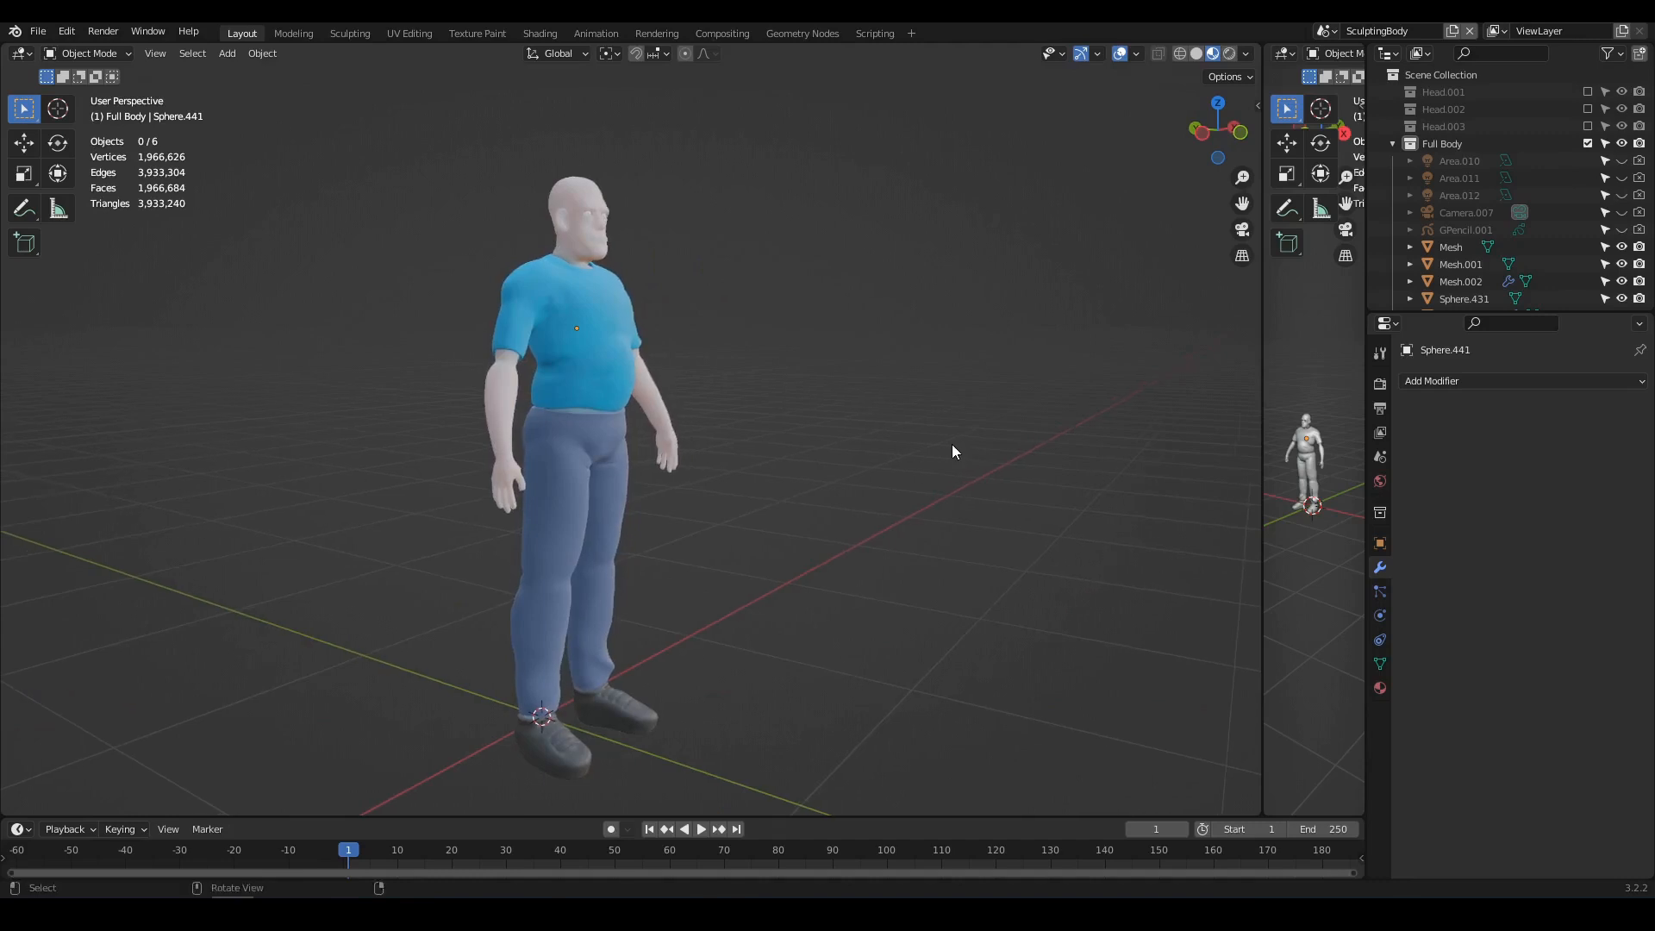
scroll(784, 447, up, 4)
scroll(783, 445, up, 2)
middle_drag(852, 480, 856, 514)
scroll(794, 359, down, 4)
middle_drag(819, 458, 869, 396)
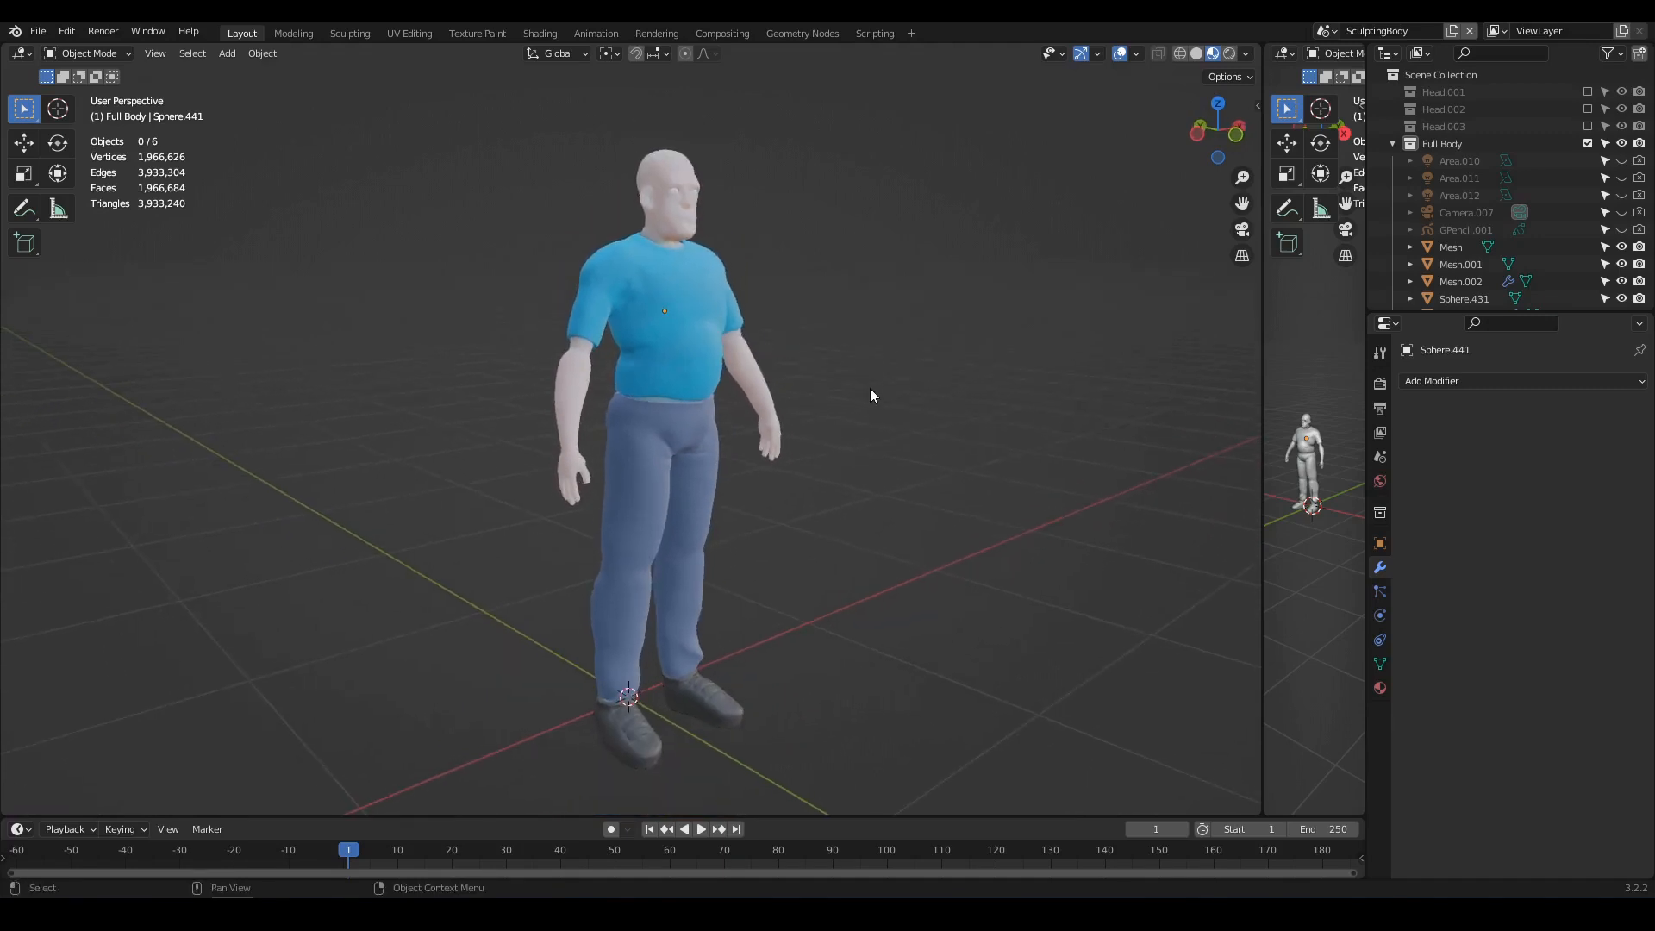